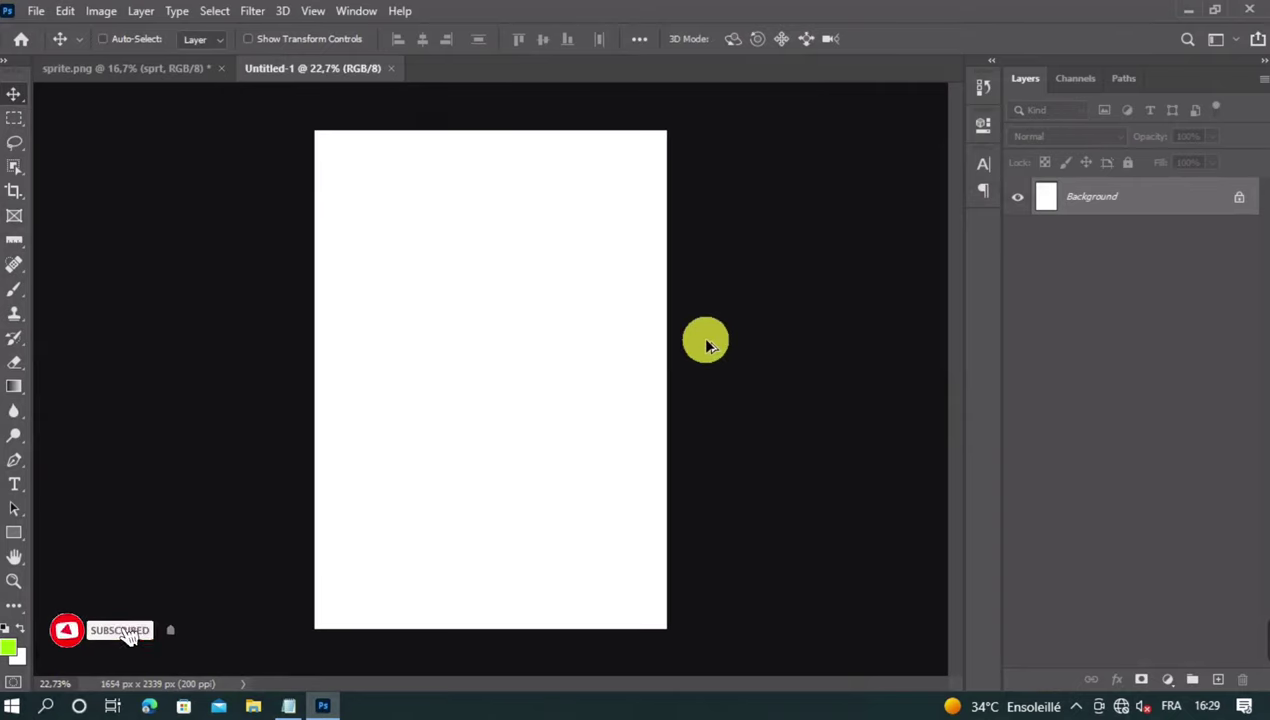
# Copy the colour code 006403 from the text file open in Notepad and return to the blank poster document.
pyautogui.scroll(1, 706, 345)
pyautogui.scroll(-1, 706, 345)
pyautogui.scroll(1, 706, 345)
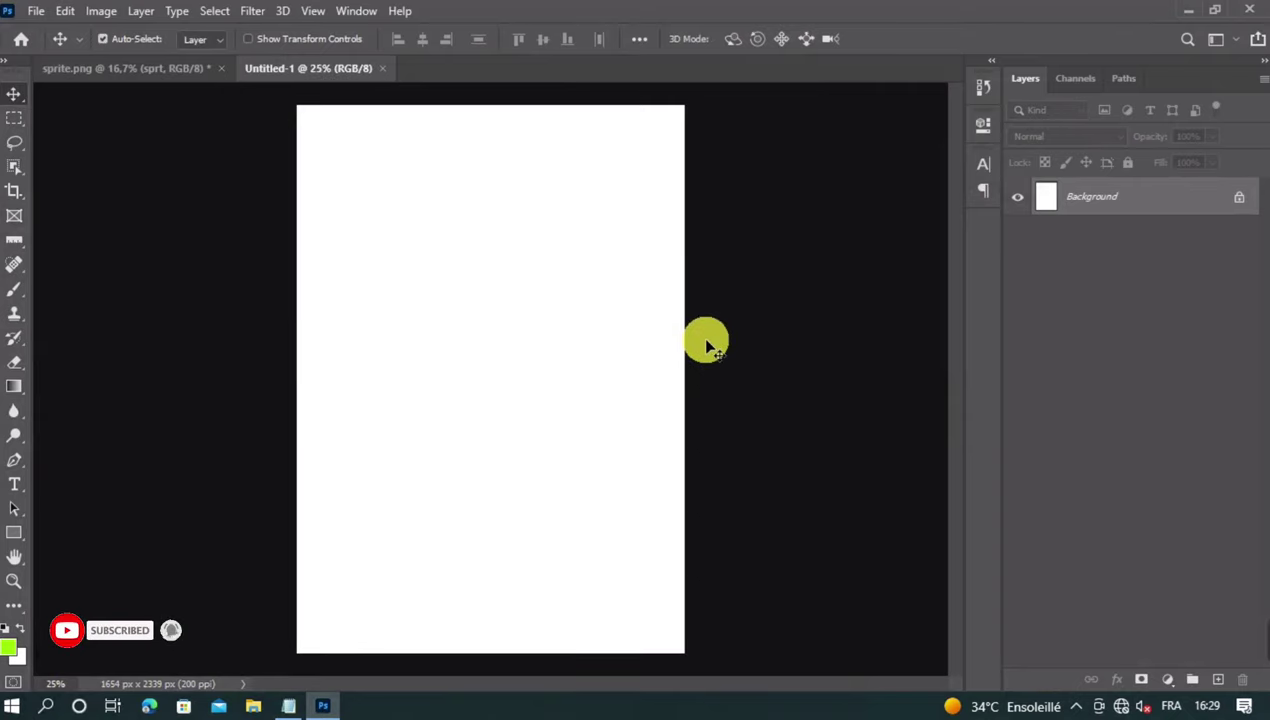
pyautogui.click(288, 706)
pyautogui.moveTo(470, 154); pyautogui.dragTo(382, 154)
pyautogui.click(348, 160)
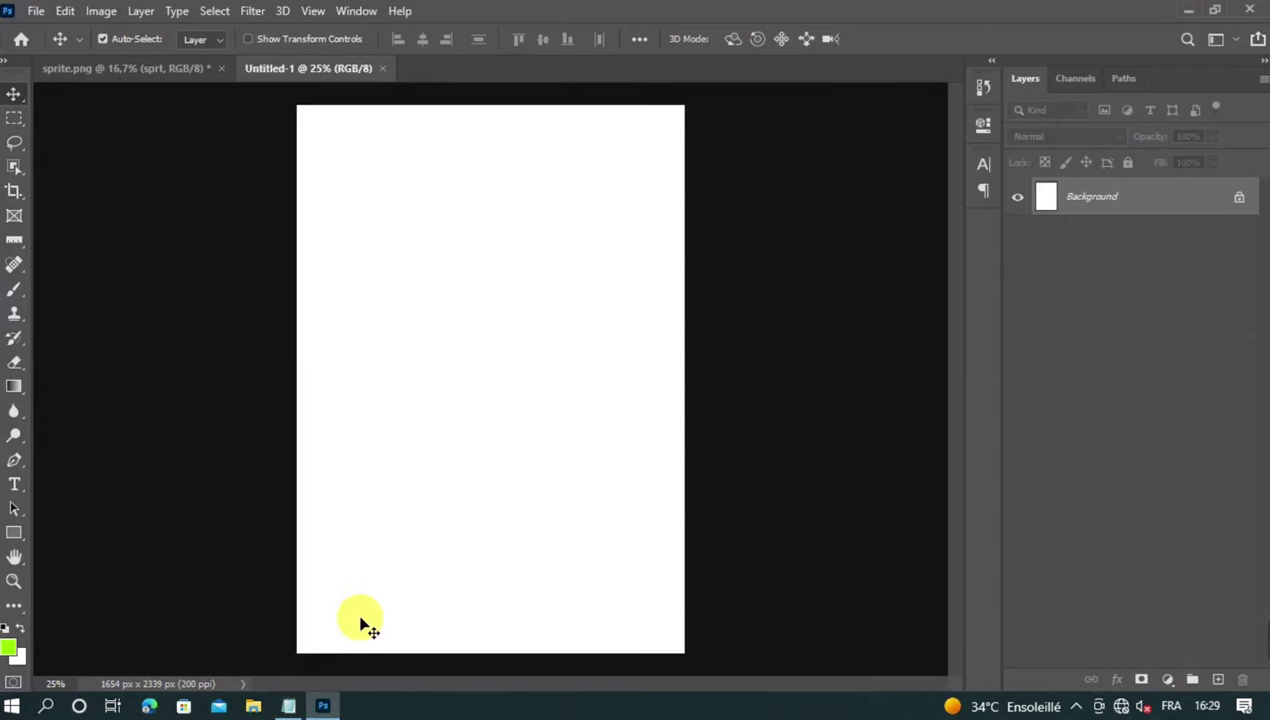
pyautogui.click(288, 706)
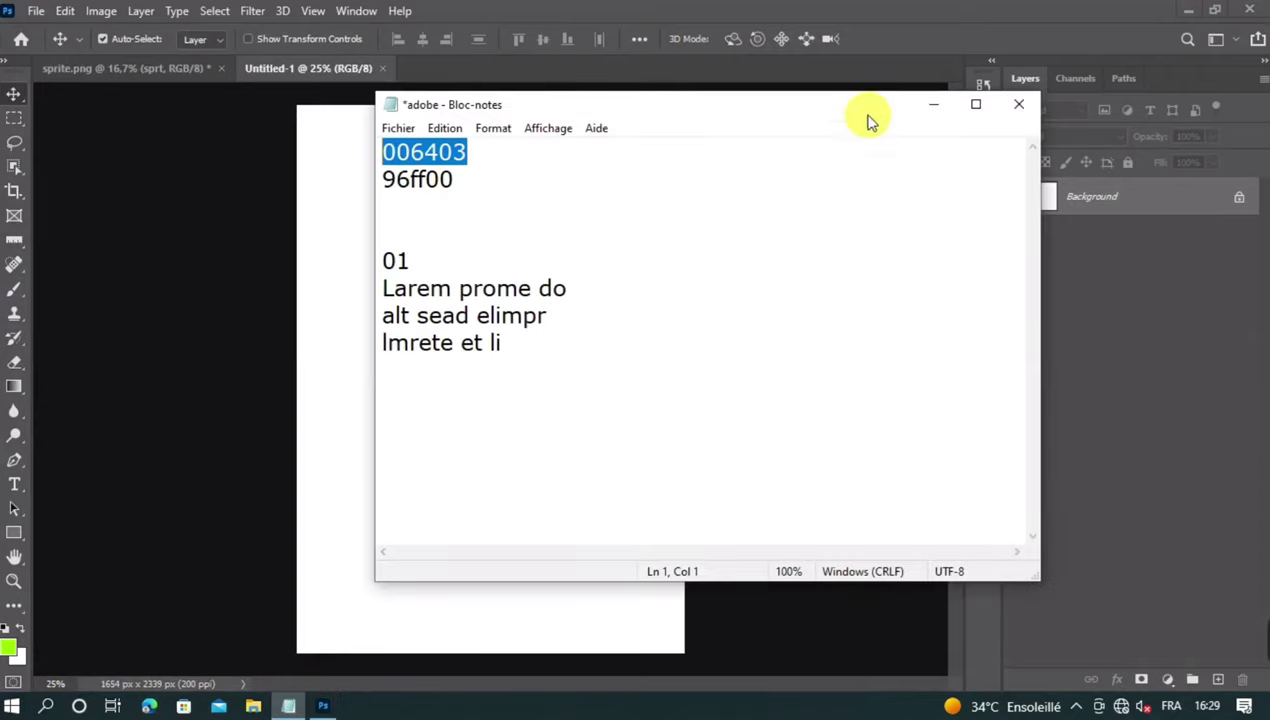
pyautogui.click(933, 104)
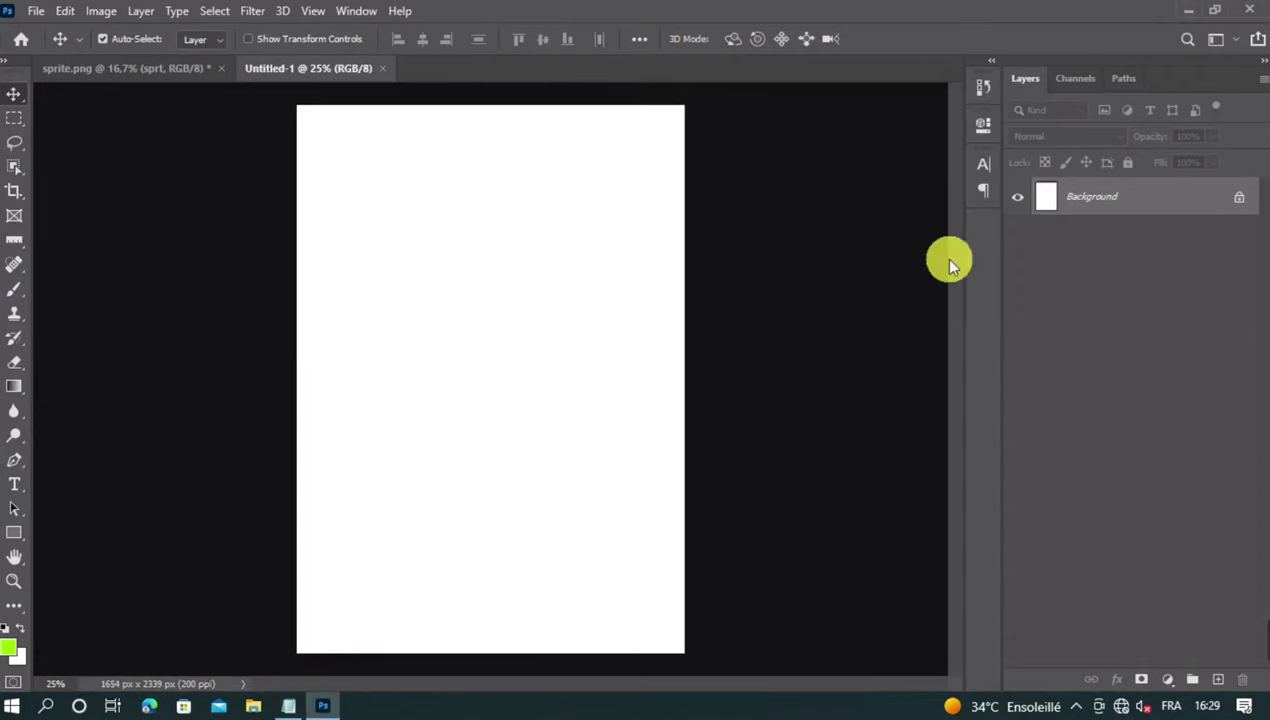
# Add a Solid Color fill layer with the hex colour 006403 above the background.
pyautogui.click(1168, 679)
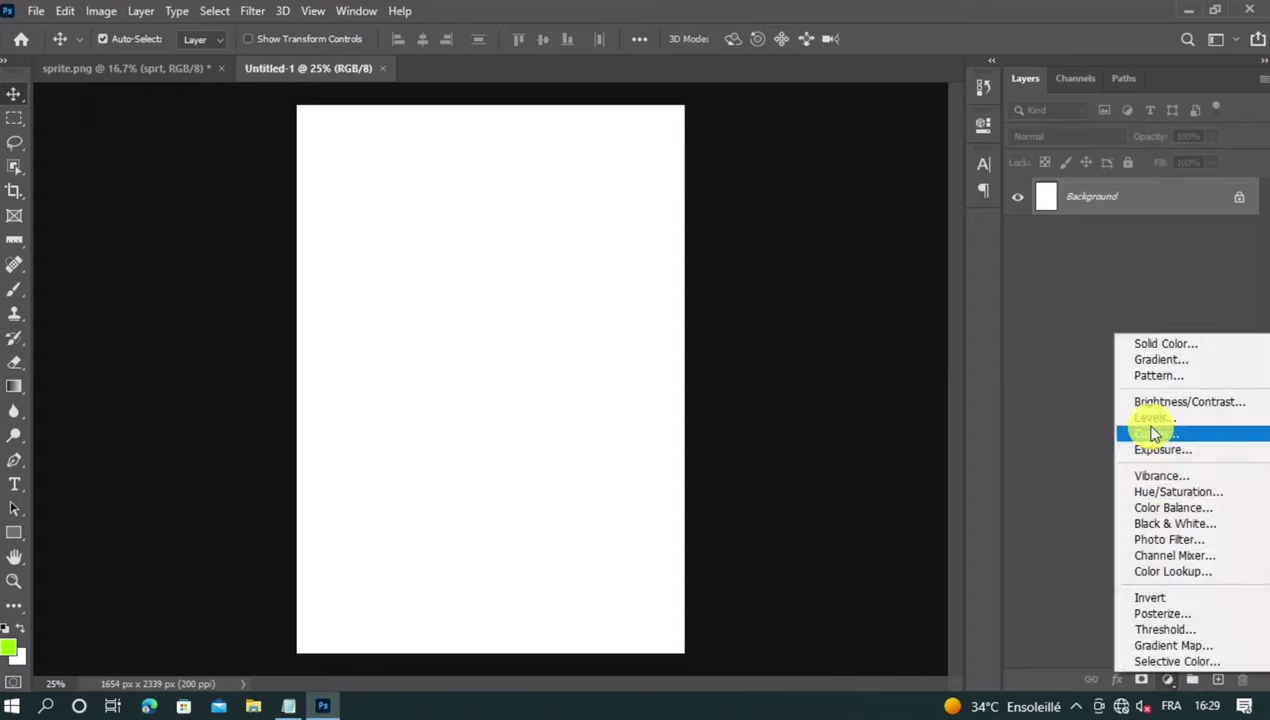
pyautogui.click(1166, 345)
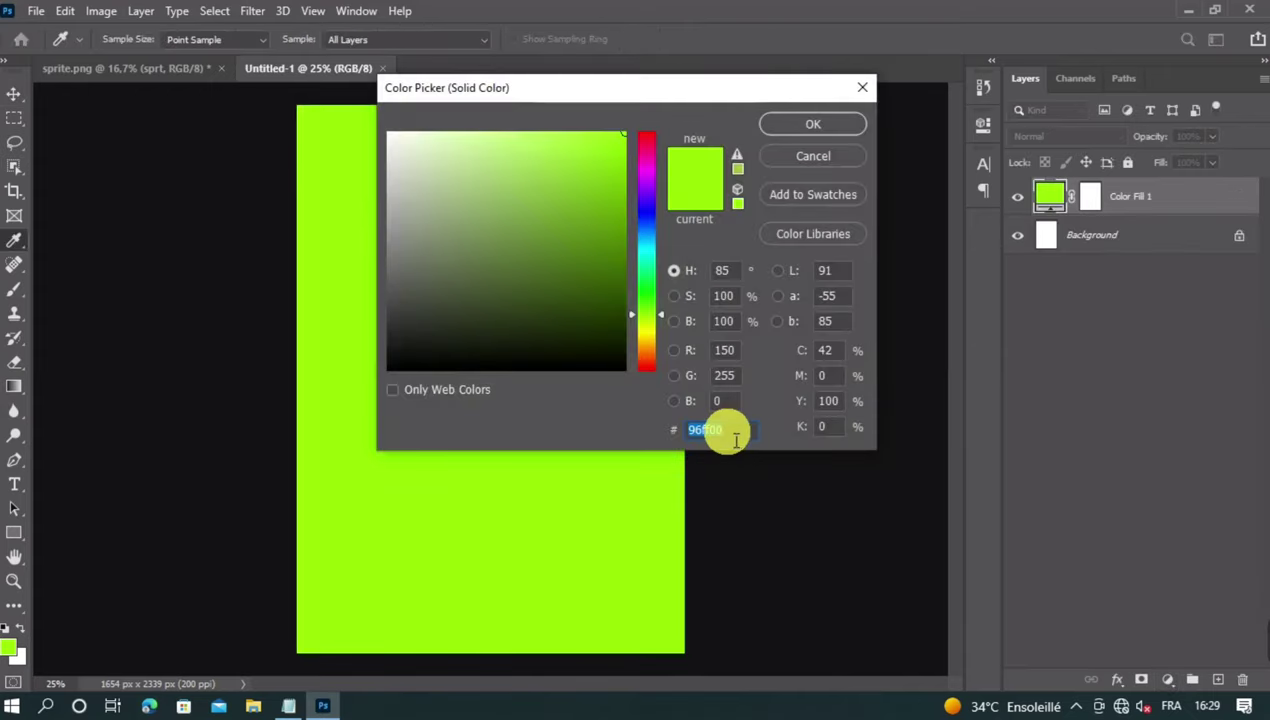
pyautogui.write('006403')
pyautogui.moveTo(791, 487); pyautogui.dragTo(643, 493)
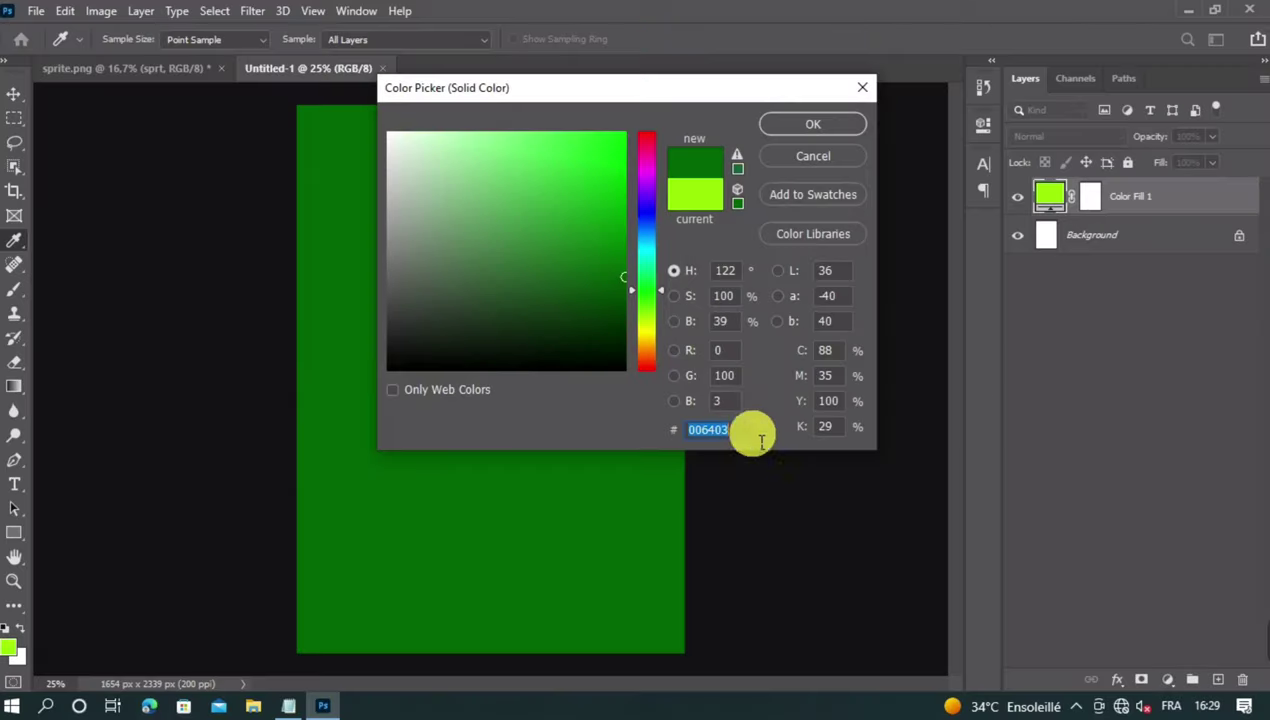
pyautogui.click(812, 124)
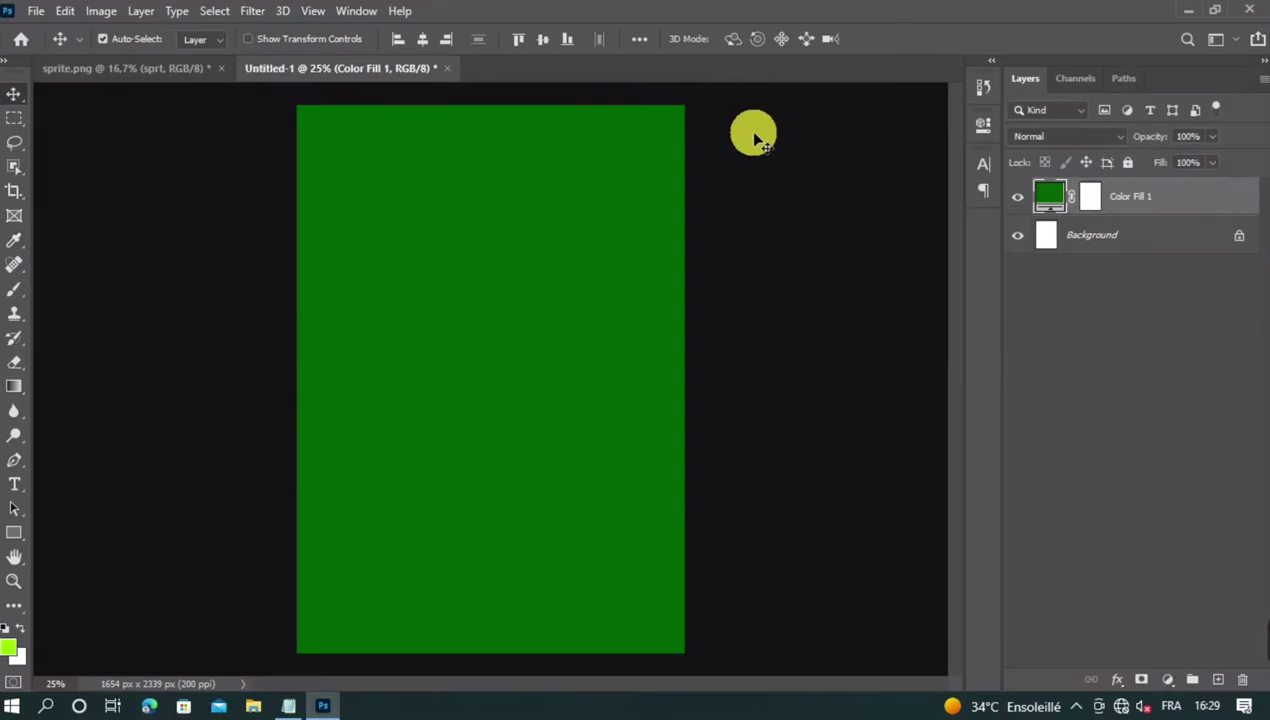
# Bring the bottle layer from sprite.png into the poster document and scale it down to fit inside the canvas.
pyautogui.click(185, 70)
pyautogui.moveTo(502, 344)
pyautogui.mouseDown()
pyautogui.moveTo(500, 366)
pyautogui.moveTo(499, 345)
pyautogui.mouseUp()
pyautogui.click(365, 72)
pyautogui.moveTo(367, 82); pyautogui.dragTo(417, 147)
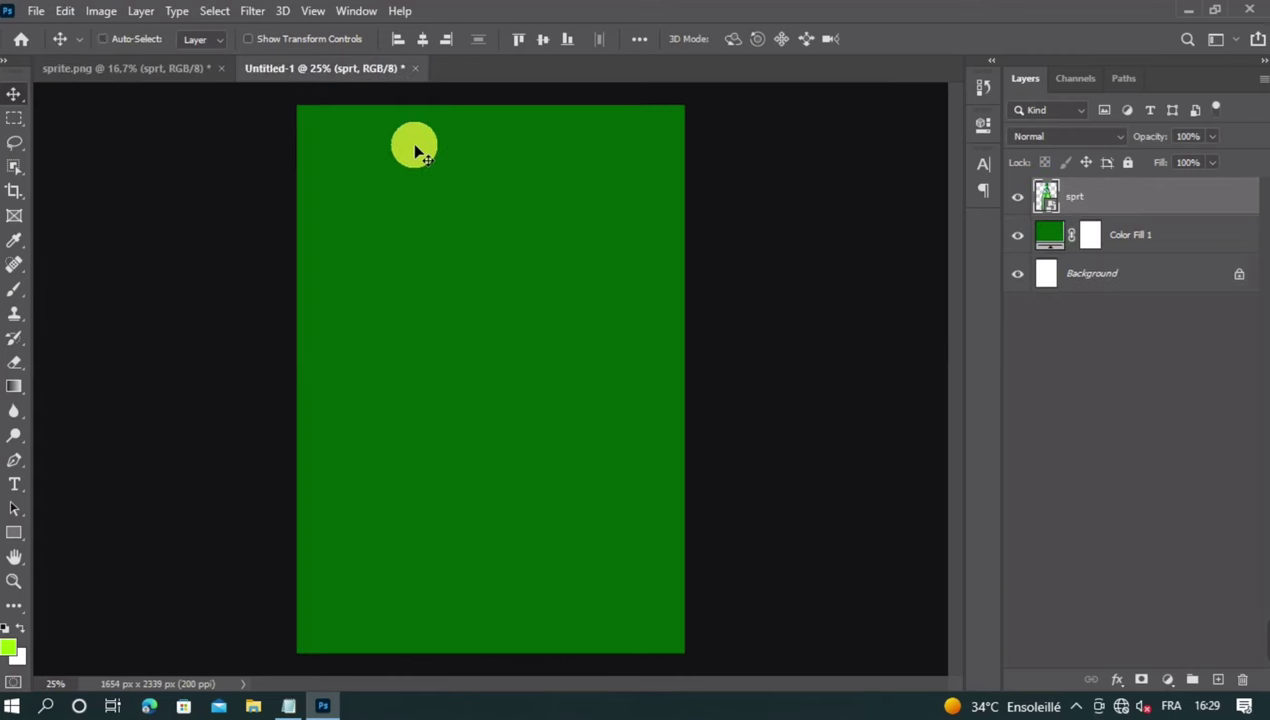
pyautogui.hotkey('ctrl', 't')
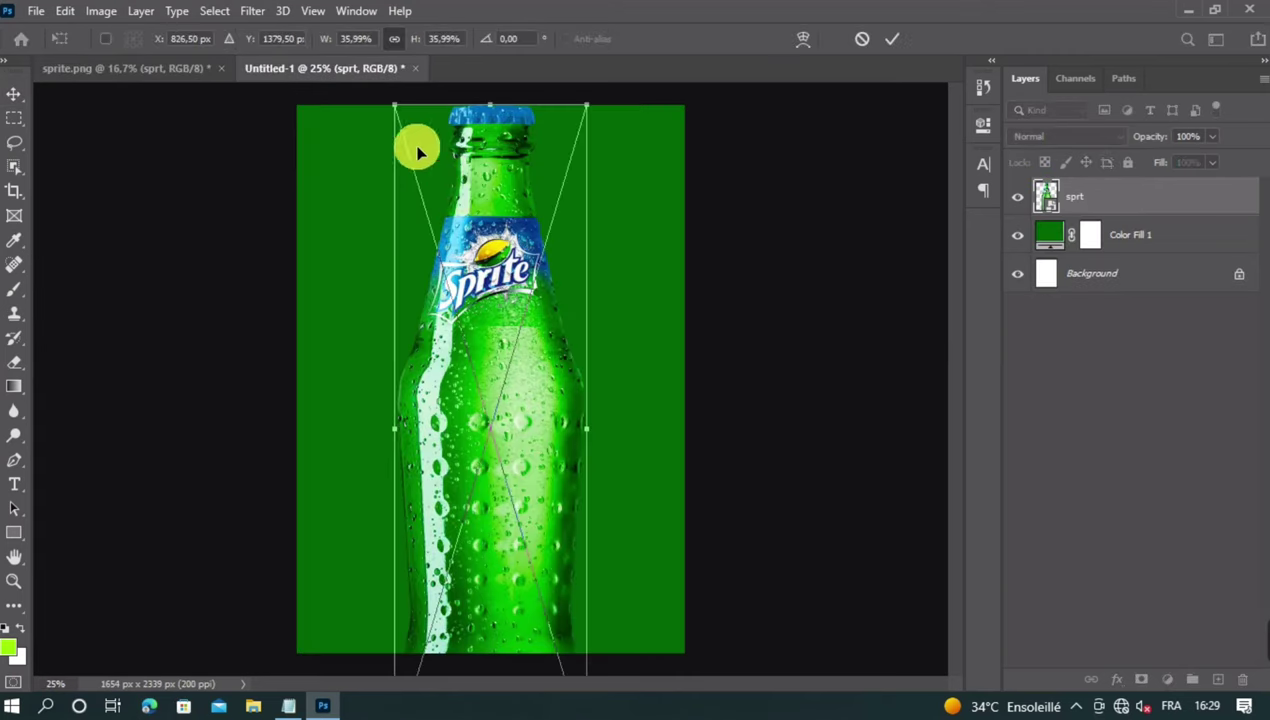
pyautogui.moveTo(317, 40); pyautogui.dragTo(326, 41)
# Add a new layer directly above the green fill and set the Brush foreground colour to 96ff00.
pyautogui.click(1130, 234)
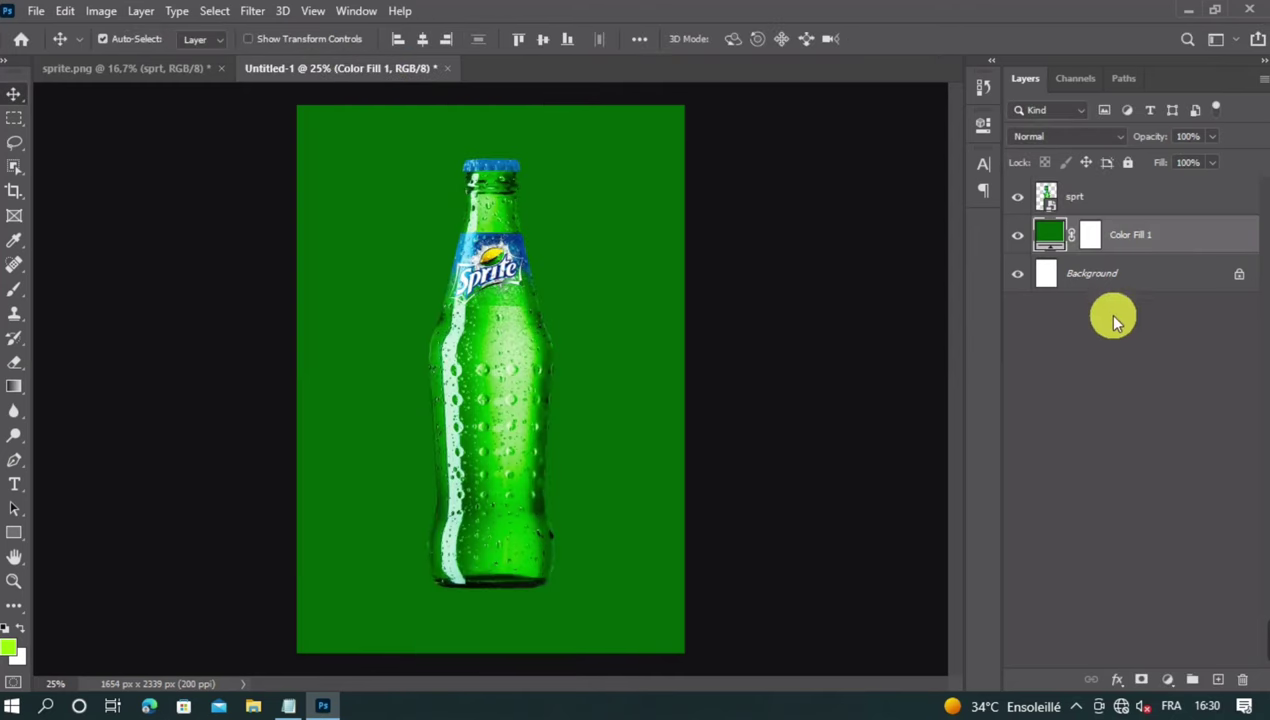
pyautogui.click(1216, 680)
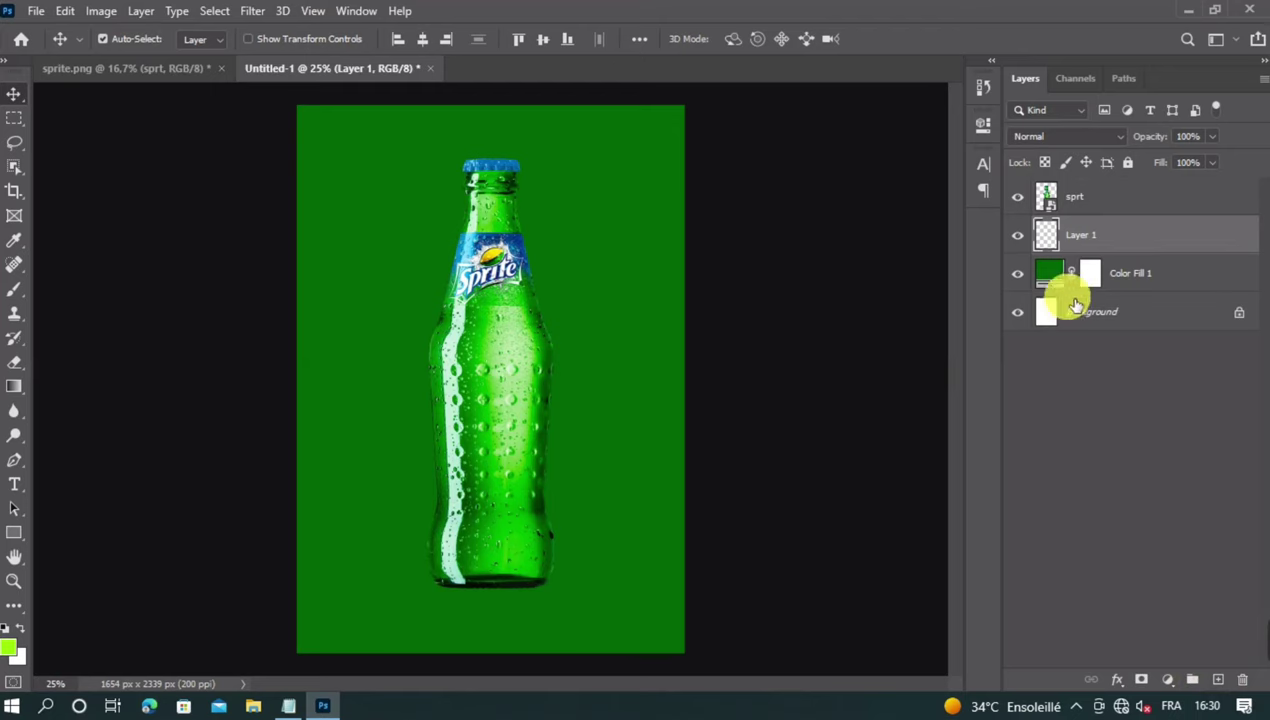
pyautogui.click(14, 288)
pyautogui.click(5, 636)
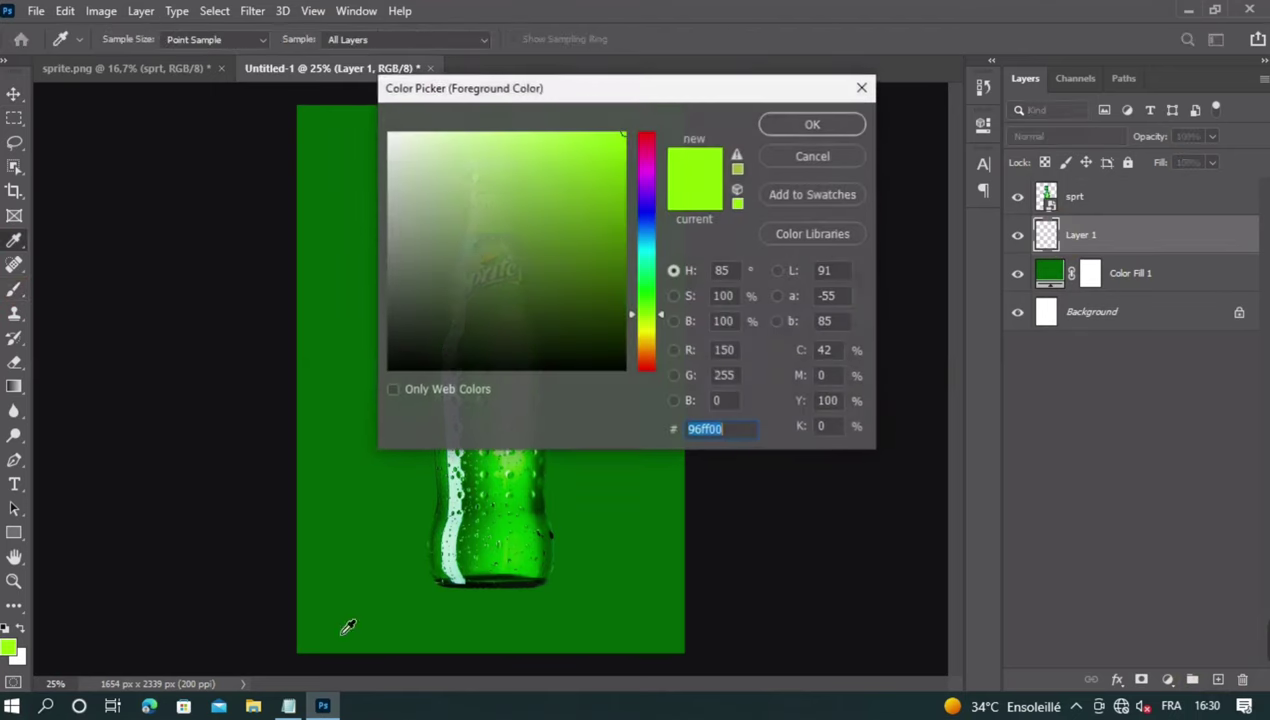
pyautogui.doubleClick(705, 423)
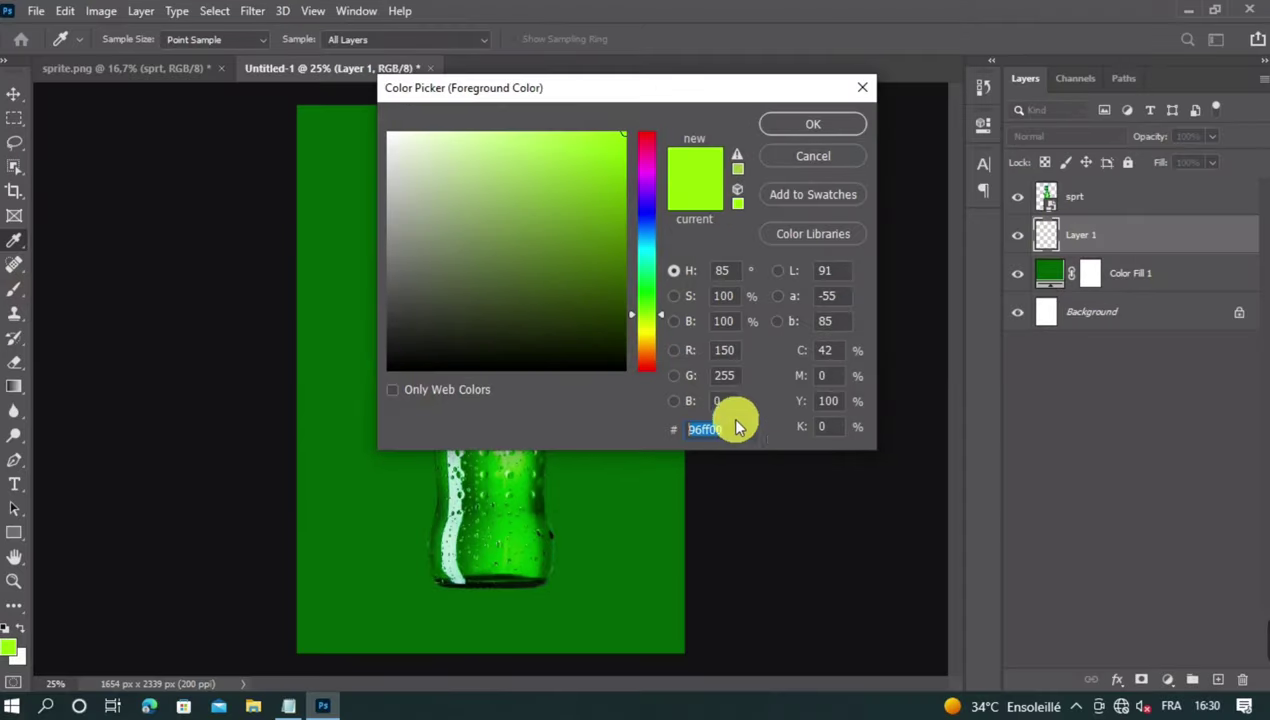
pyautogui.click(799, 124)
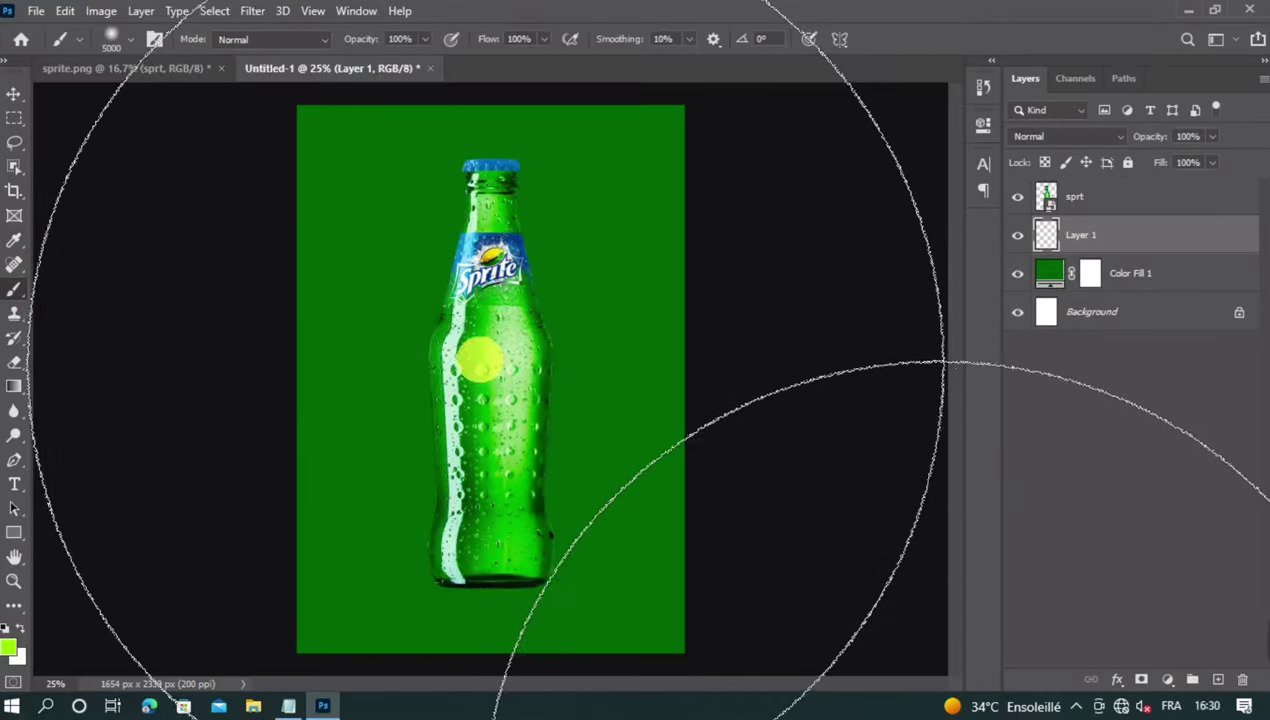
# Paint a soft lime glow along the poster's lower edge with a single dab of a brush about 3004 px wide.
pyautogui.moveTo(322, 330); pyautogui.dragTo(186, 330)
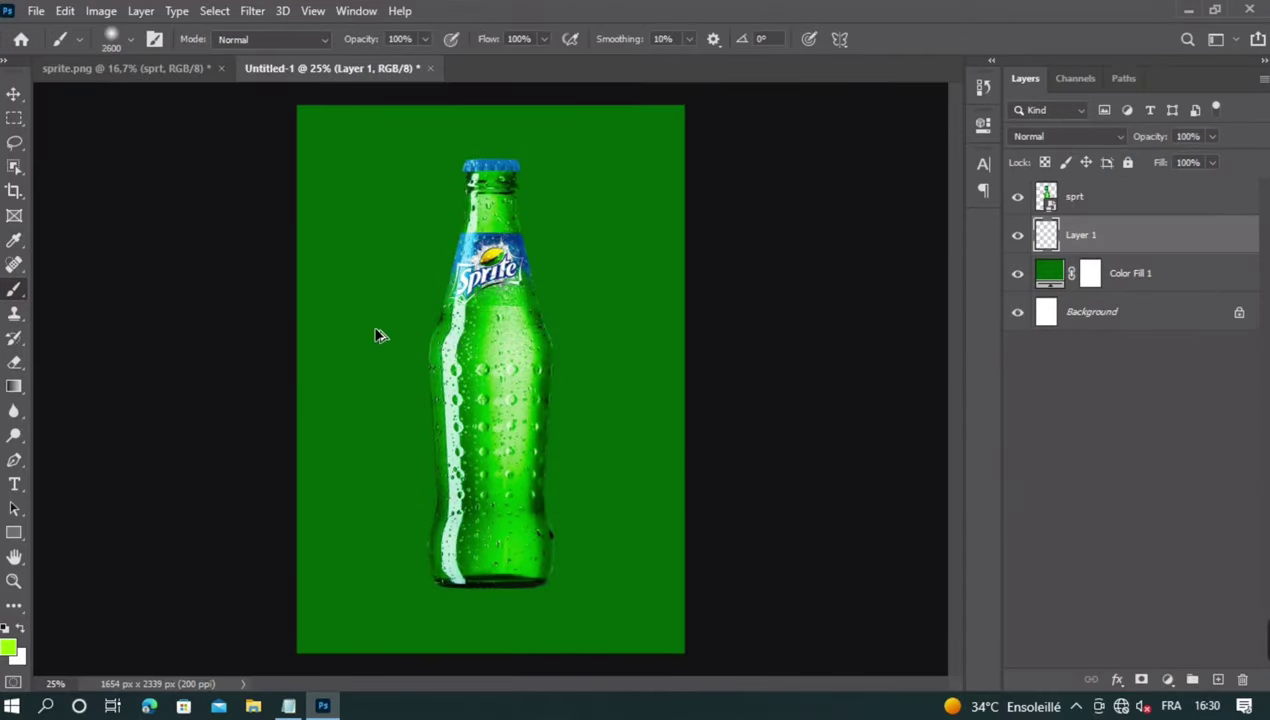
pyautogui.moveTo(392, 329); pyautogui.dragTo(337, 338)
pyautogui.hotkey('ctrl', '-')
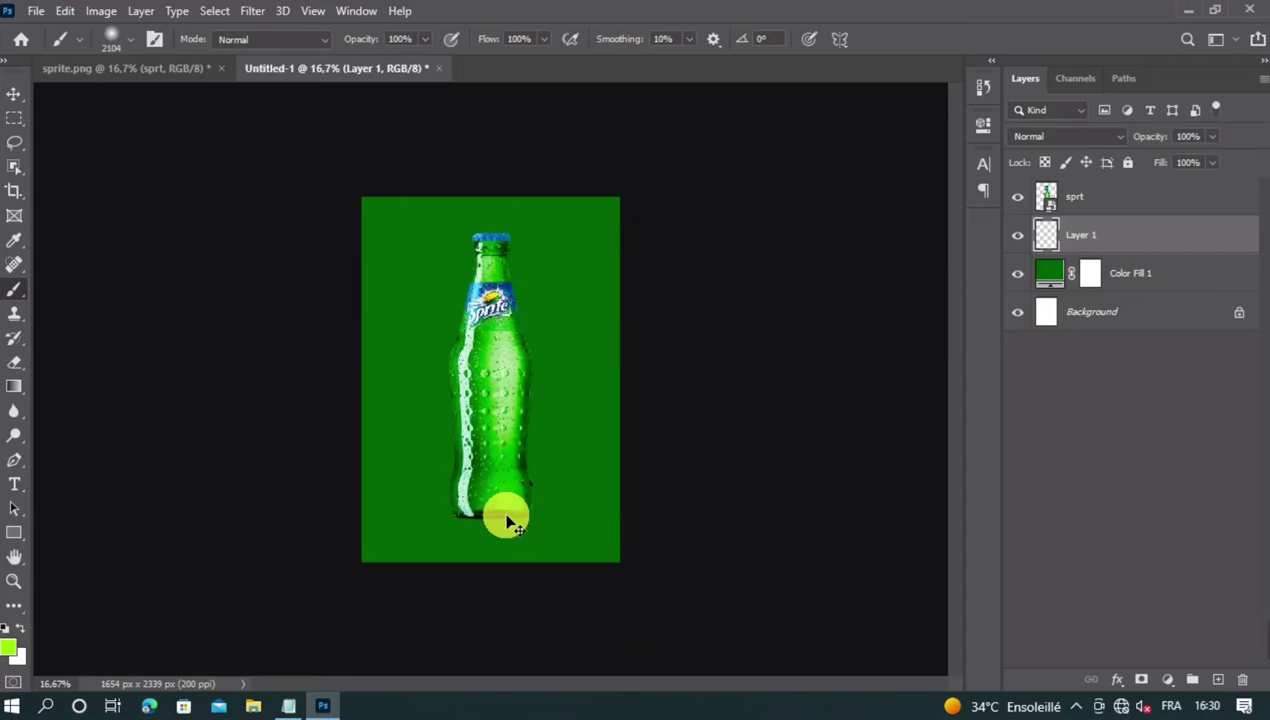
pyautogui.moveTo(476, 499); pyautogui.dragTo(546, 499)
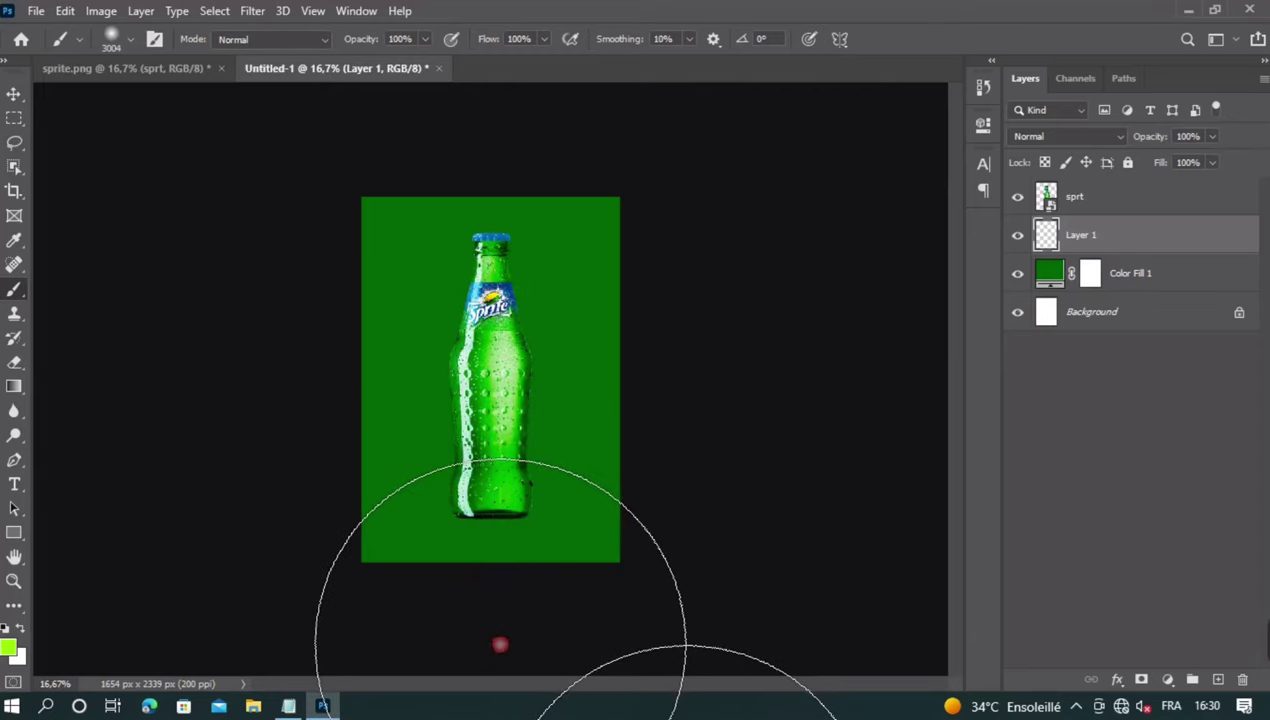
pyautogui.click(500, 644)
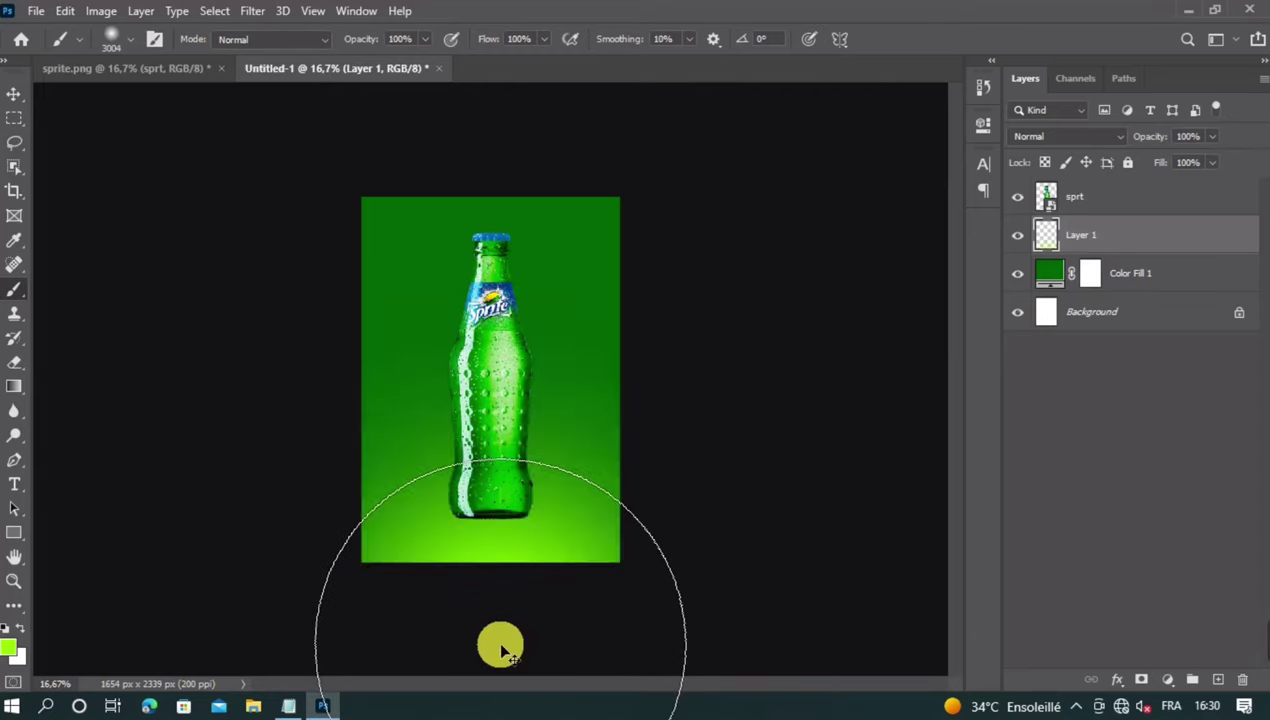
pyautogui.hotkey('ctrl', 'z')
pyautogui.click(497, 620)
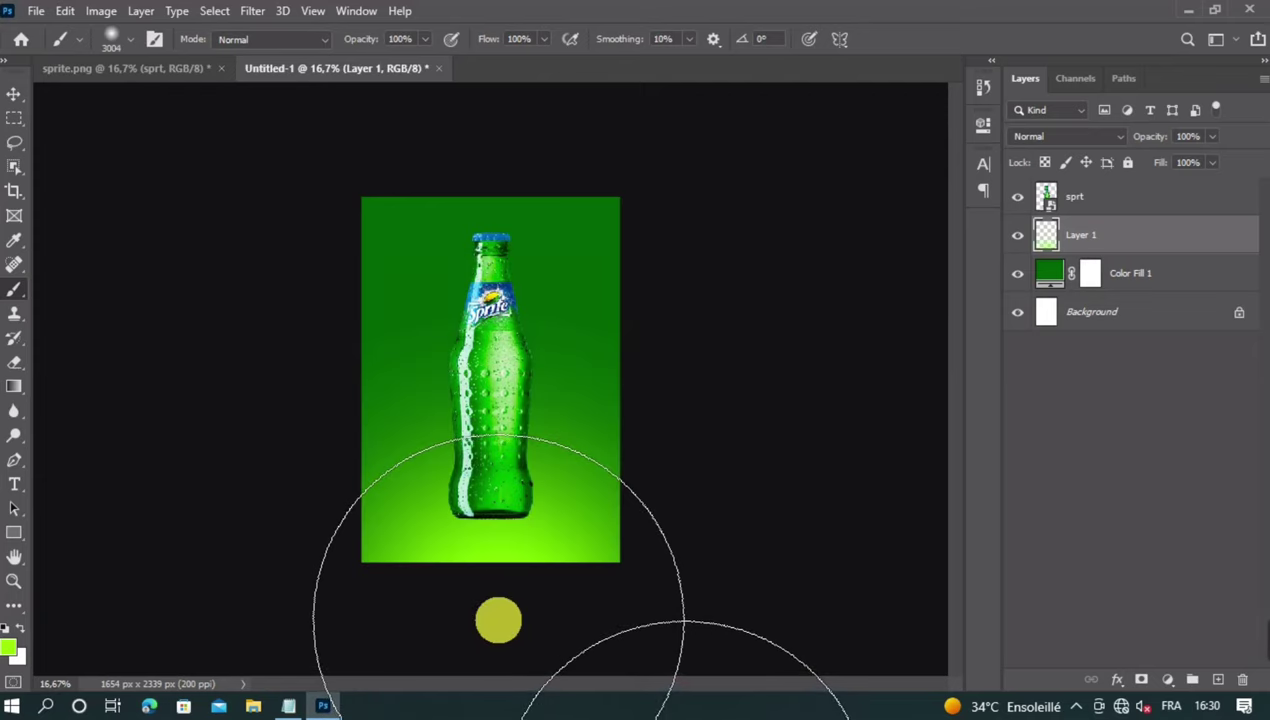
pyautogui.click(12, 93)
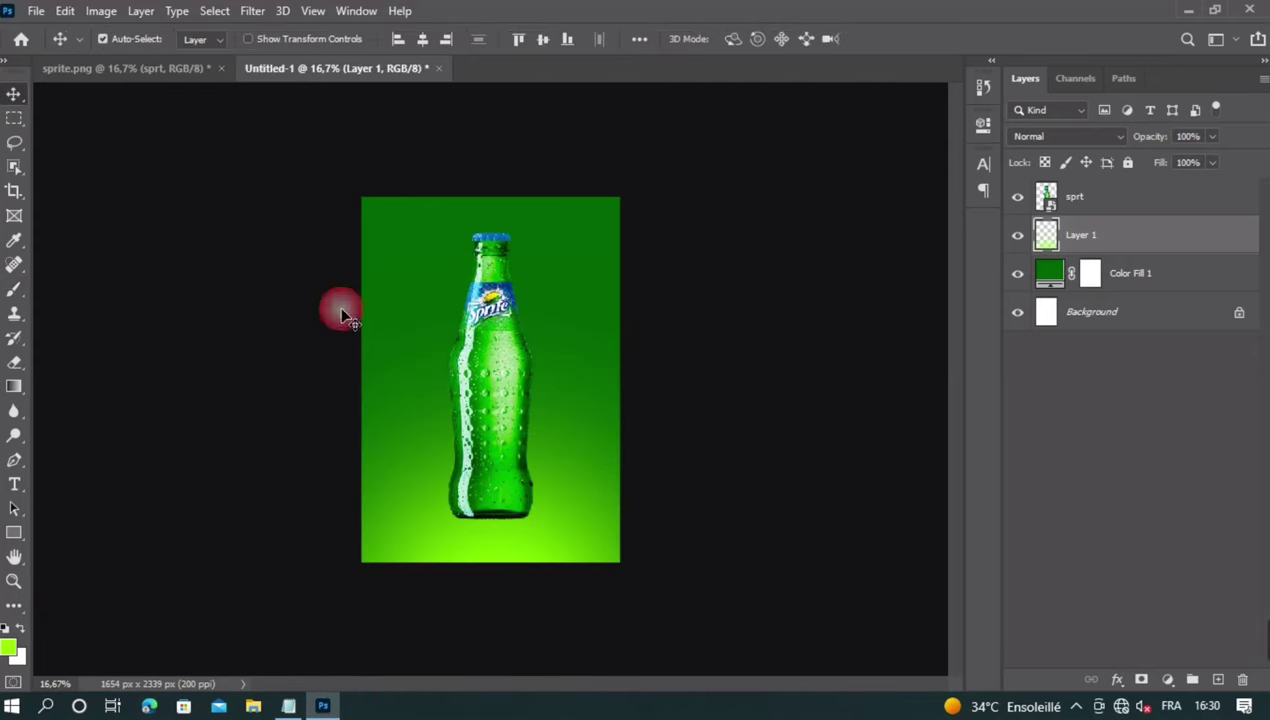
# Scale the lime glow layer up to about 121% with Free Transform so it reaches higher behind the bottle.
pyautogui.hotkey('ctrl', '-')
pyautogui.hotkey('ctrl', '+')
pyautogui.hotkey('ctrl', '+')
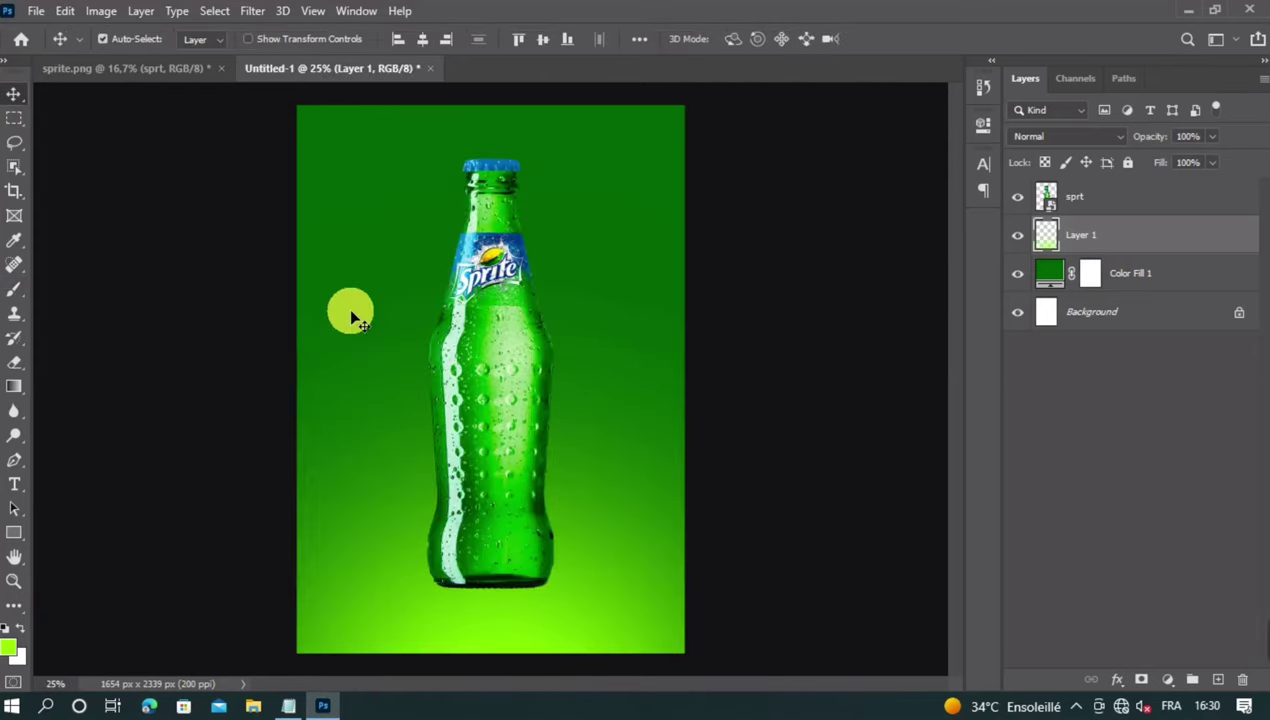
pyautogui.hotkey('ctrl', 't')
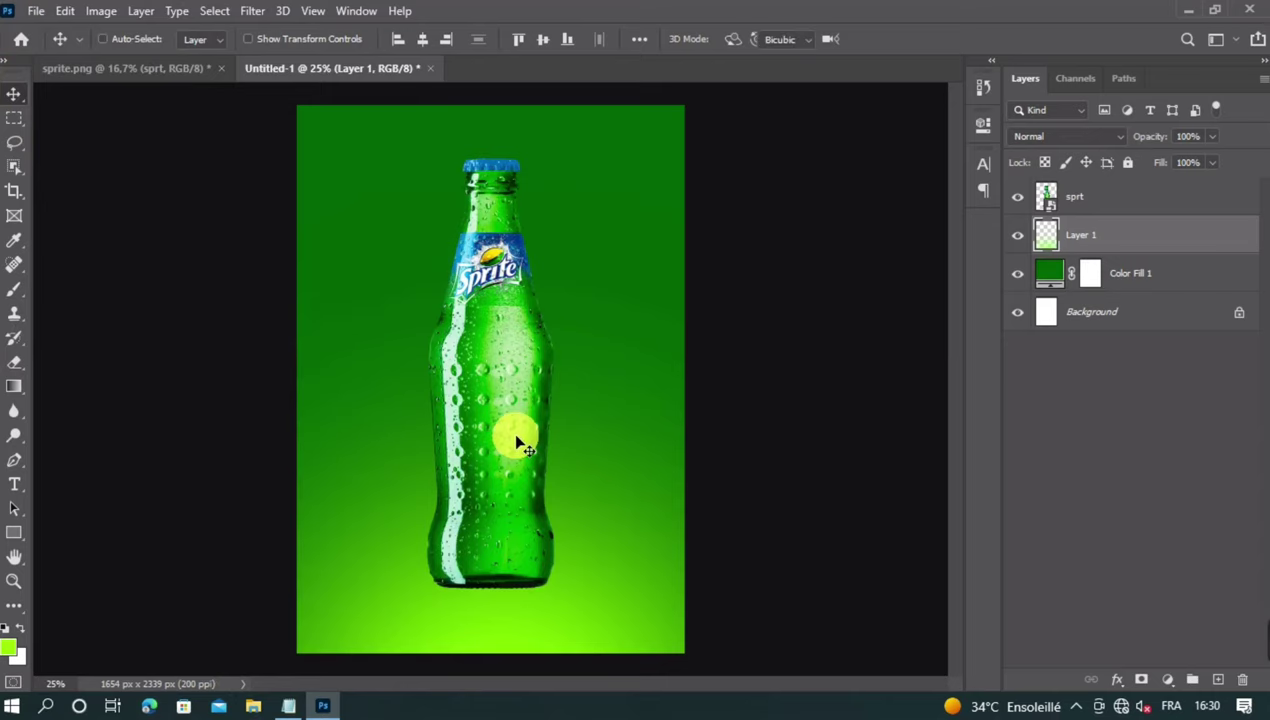
pyautogui.moveTo(492, 170); pyautogui.dragTo(493, 97)
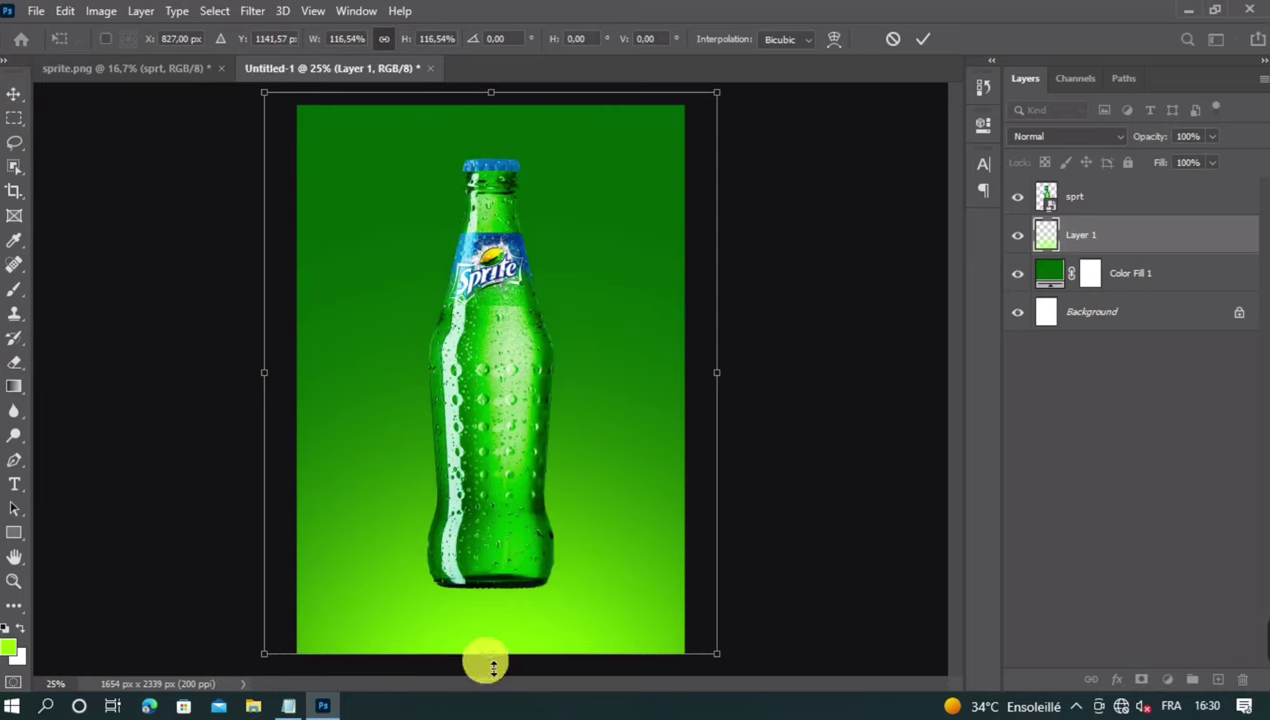
pyautogui.moveTo(490, 655); pyautogui.dragTo(509, 612)
pyautogui.press('Return')
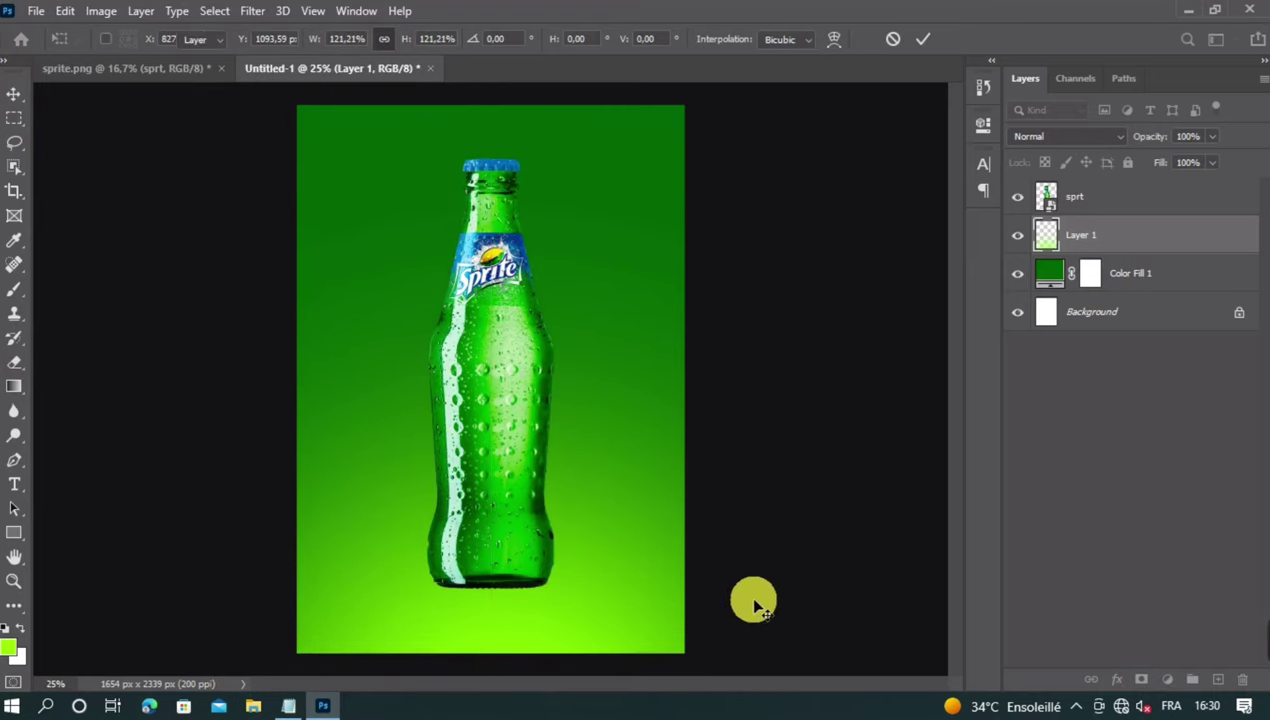
pyautogui.hotkey('ctrl', '-')
pyautogui.hotkey('ctrl', '+')
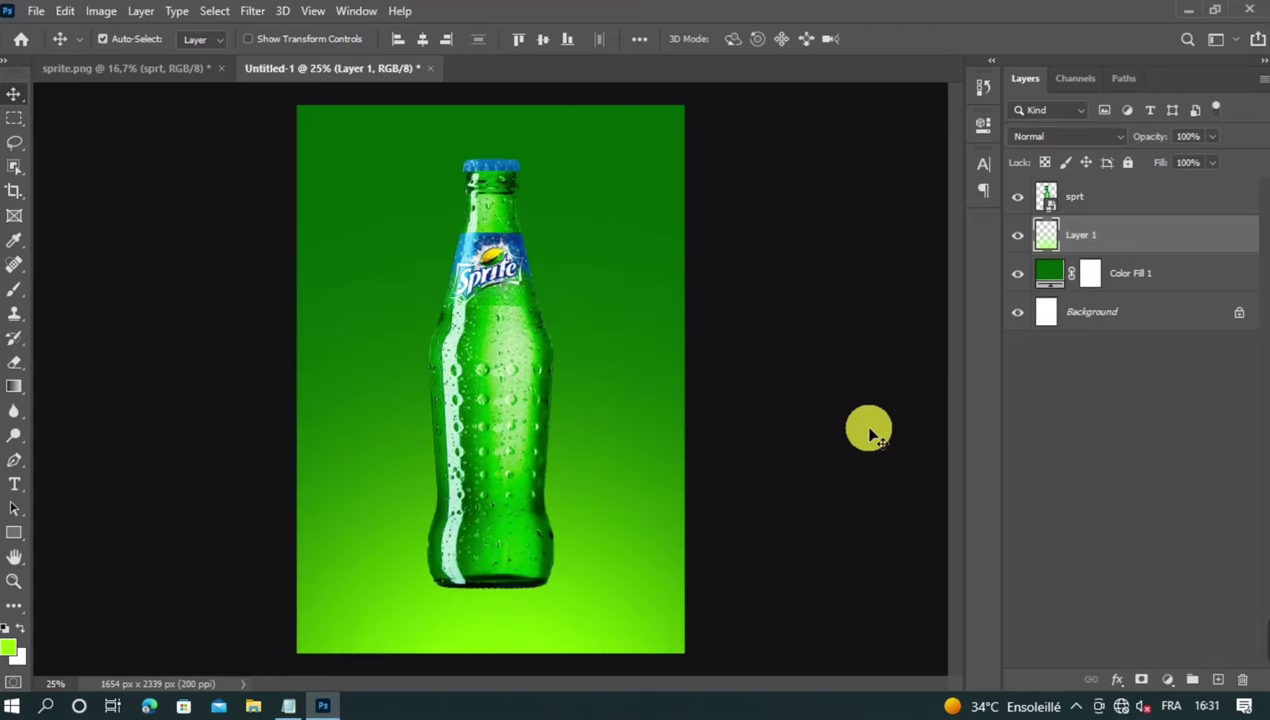
# Add a new layer above the glow layer and set the Brush foreground colour to black, 000000.
pyautogui.click(1219, 680)
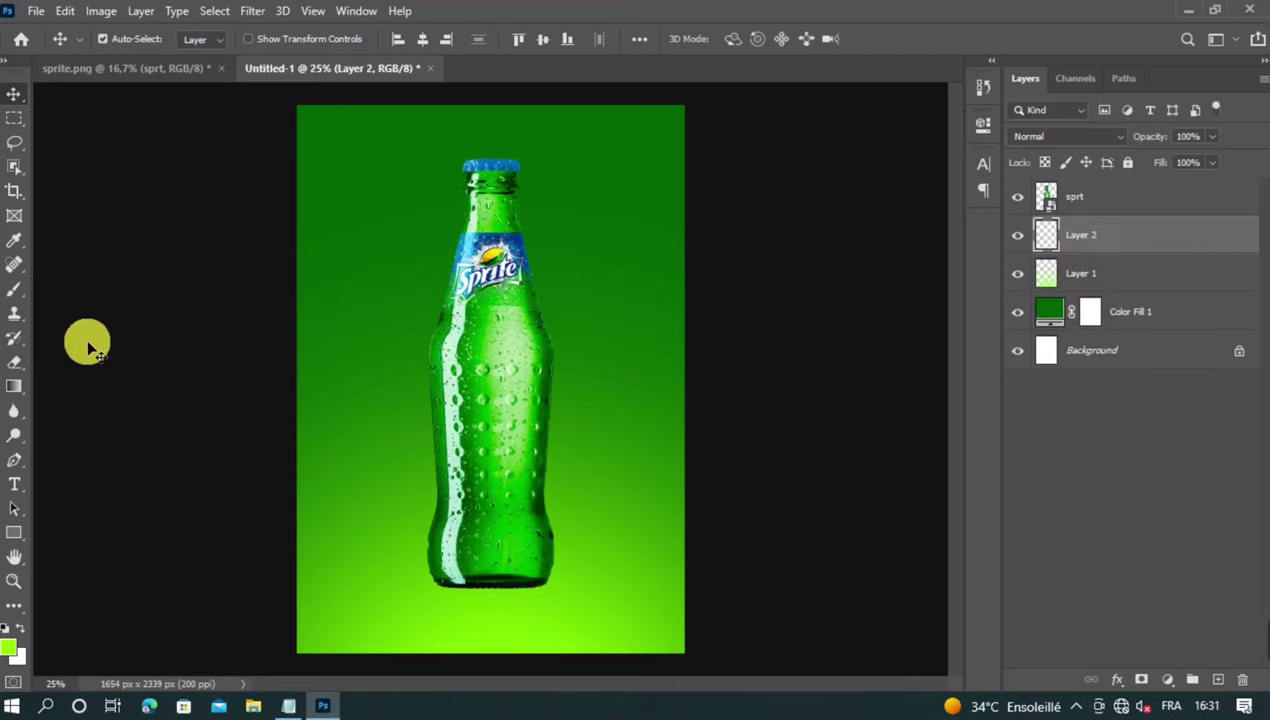
pyautogui.click(14, 290)
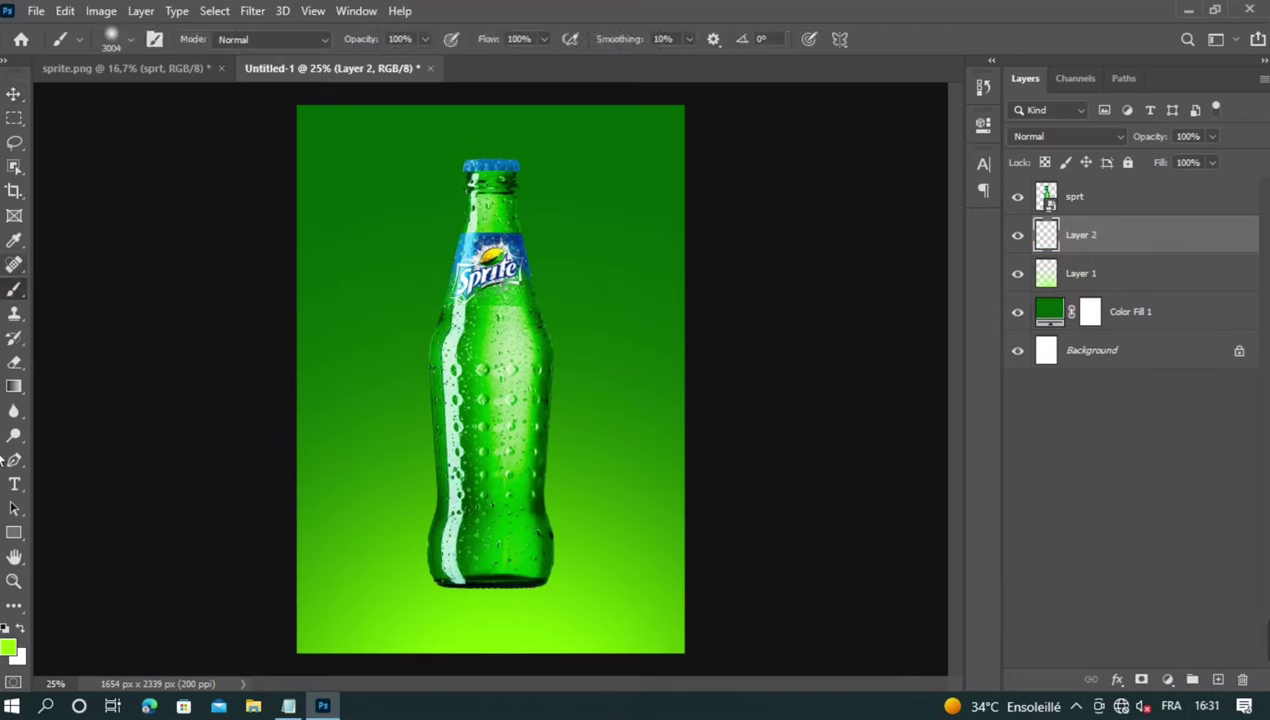
pyautogui.click(55, 641)
pyautogui.moveTo(517, 333); pyautogui.dragTo(377, 397)
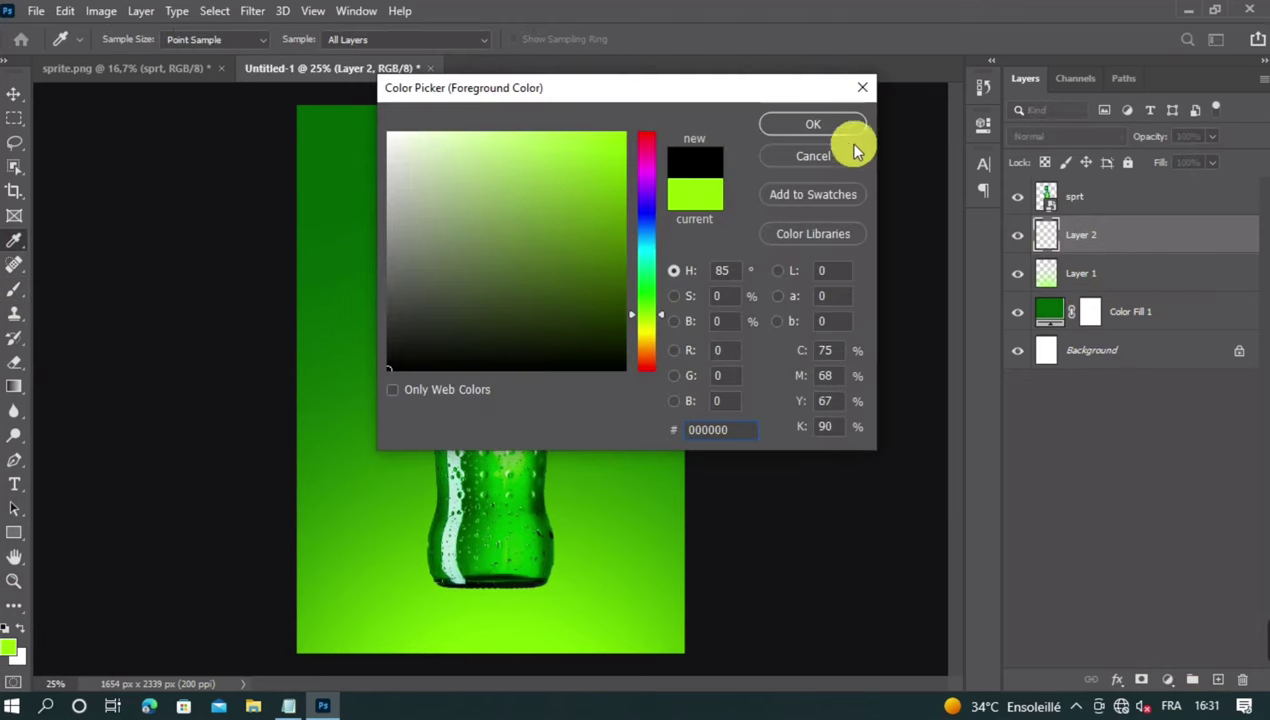
pyautogui.click(813, 123)
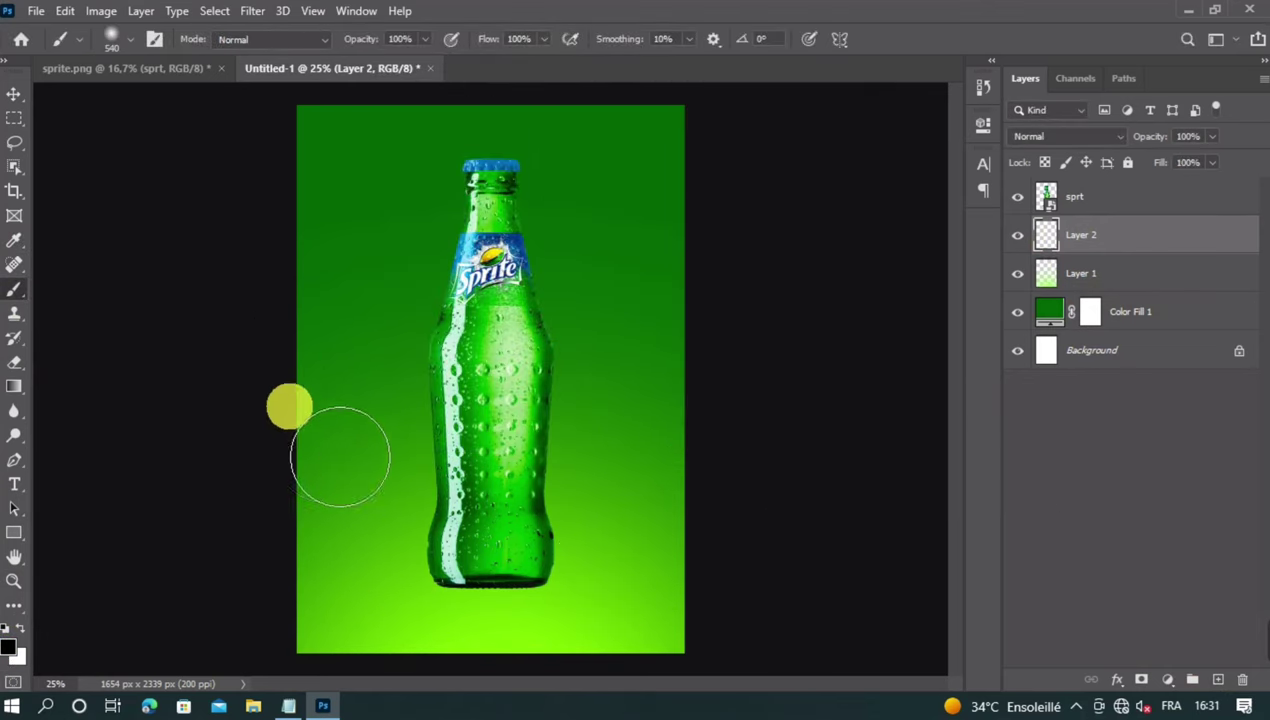
# Paint a horizontal black band across the canvas behind the bottle's middle with a soft 540 px brush.
pyautogui.moveTo(250, 428); pyautogui.dragTo(862, 481)
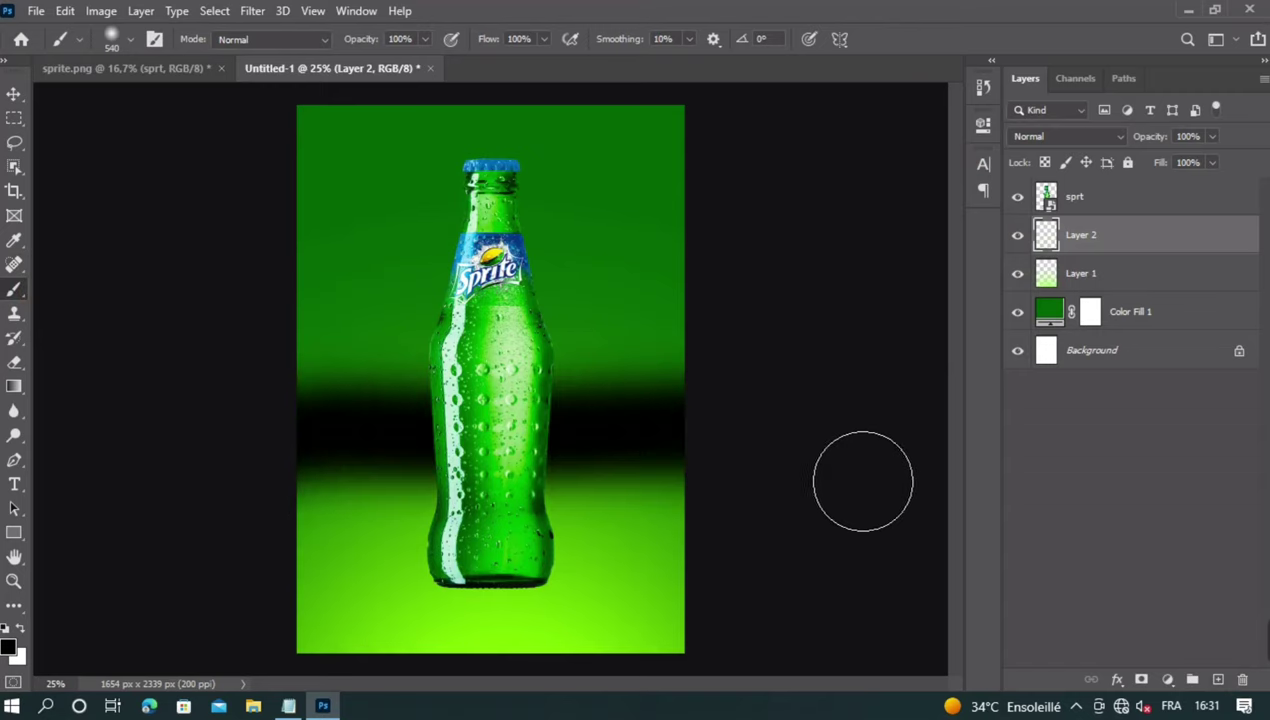
pyautogui.click(13, 96)
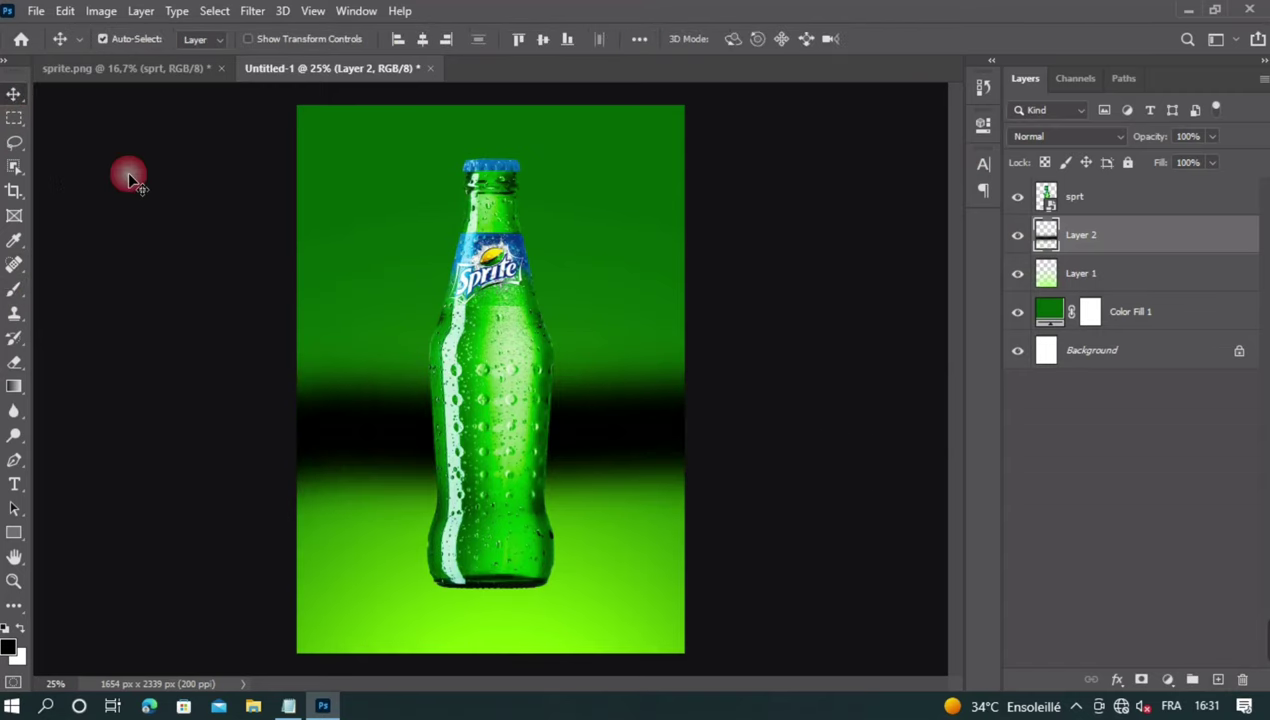
pyautogui.click(1017, 235)
pyautogui.click(1017, 235)
# Apply a Gaussian Blur with a radius of 200 pixels to the black band layer.
pyautogui.click(253, 11)
pyautogui.moveTo(332, 221)
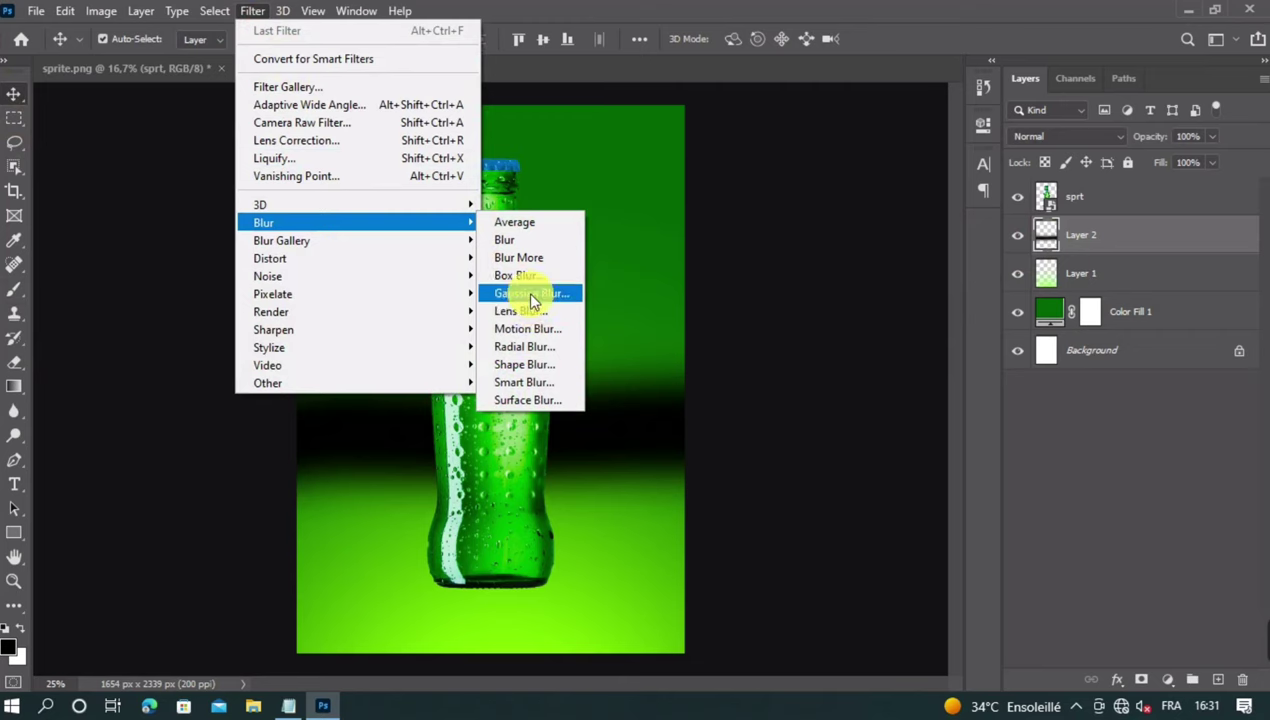
pyautogui.click(528, 294)
pyautogui.moveTo(600, 104); pyautogui.dragTo(816, 107)
pyautogui.write('300')
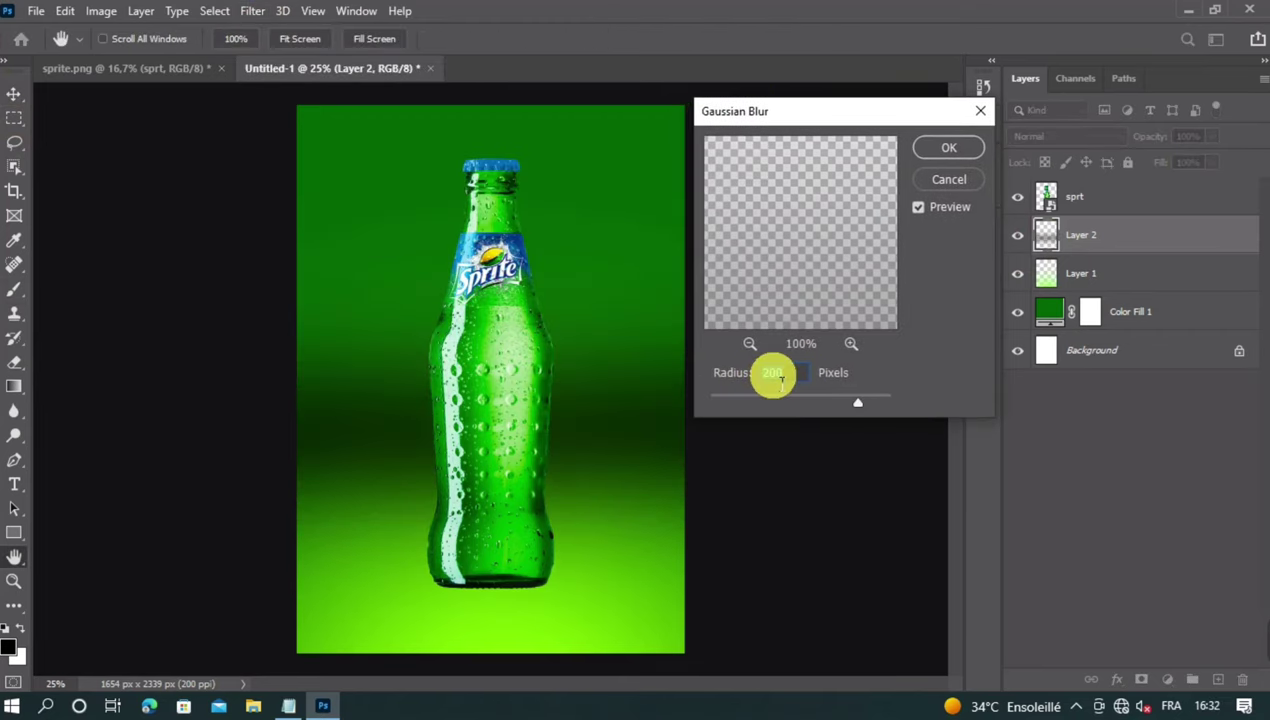
pyautogui.click(940, 152)
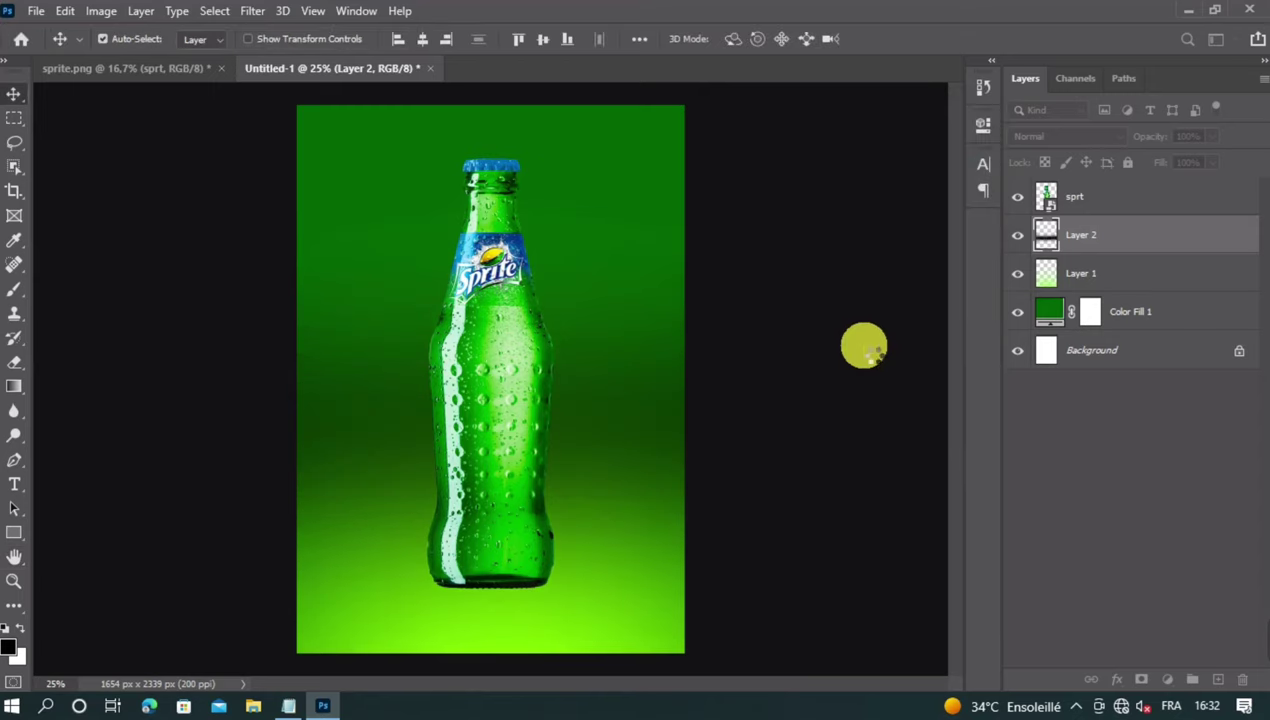
# Lower the opacity of the blurred black band layer to 88%.
pyautogui.hotkey('ctrl', '-')
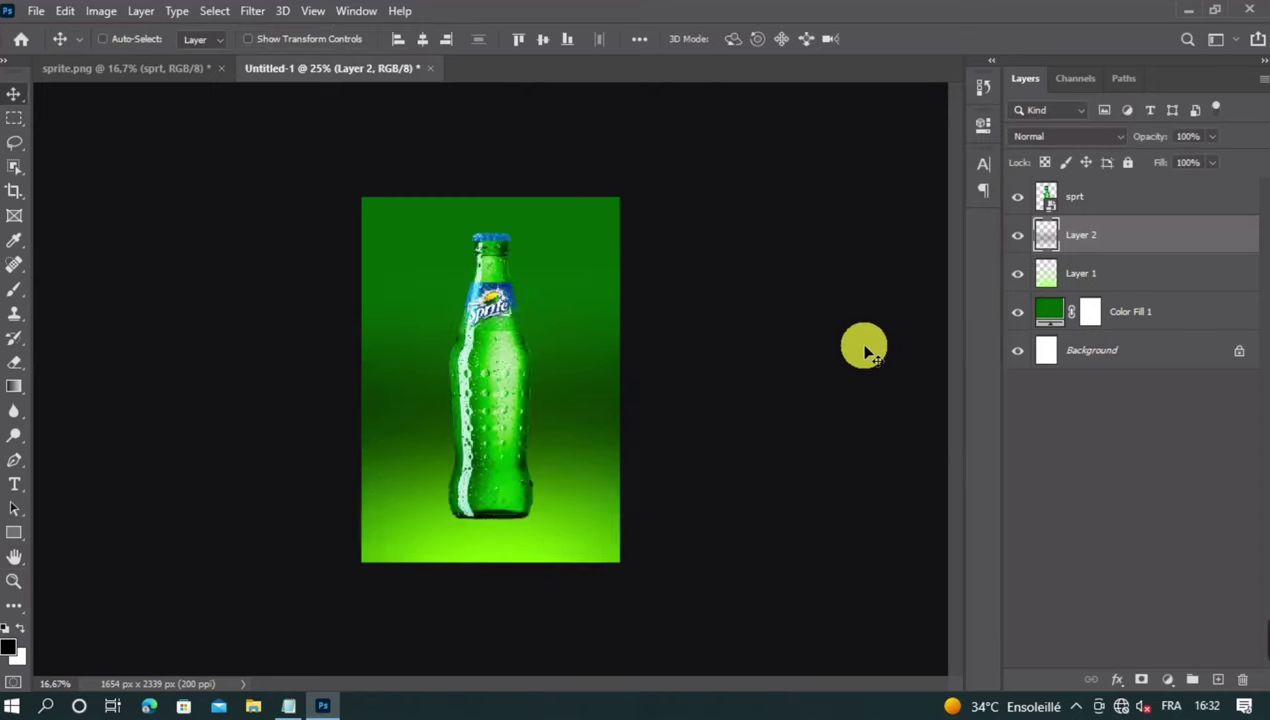
pyautogui.hotkey('ctrl', '+')
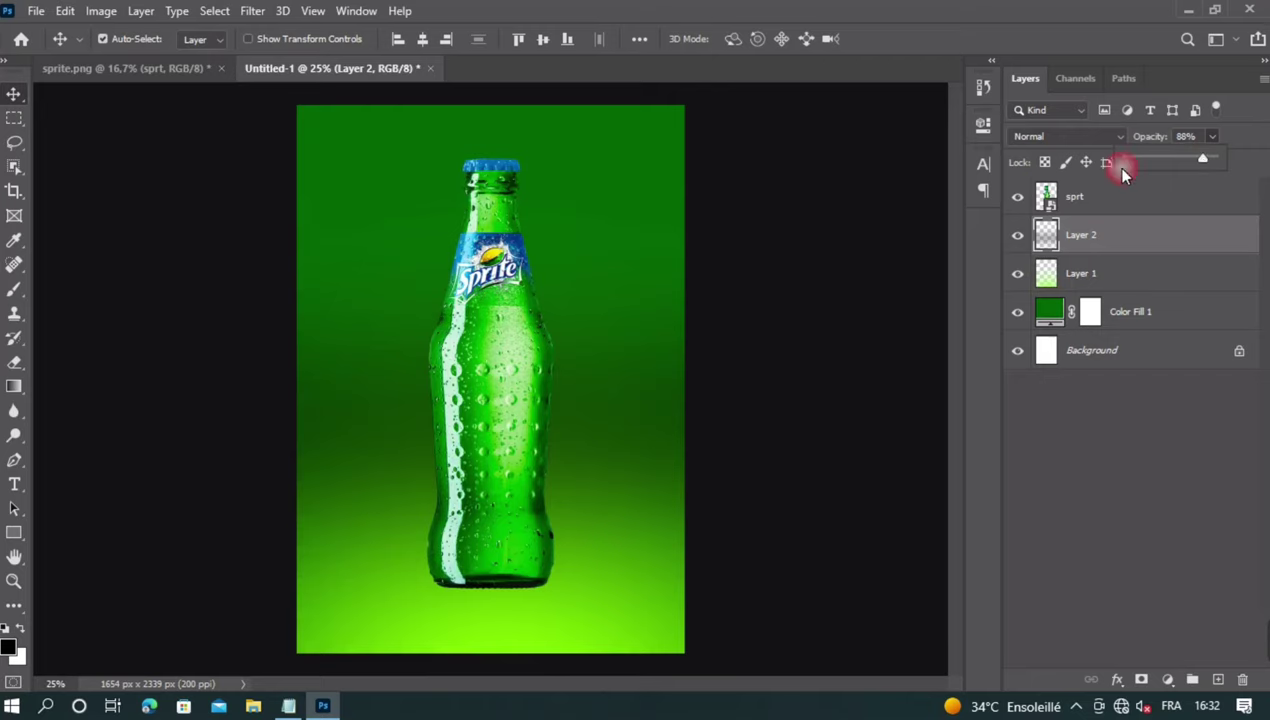
pyautogui.click(831, 377)
pyautogui.hotkey('ctrl', '-')
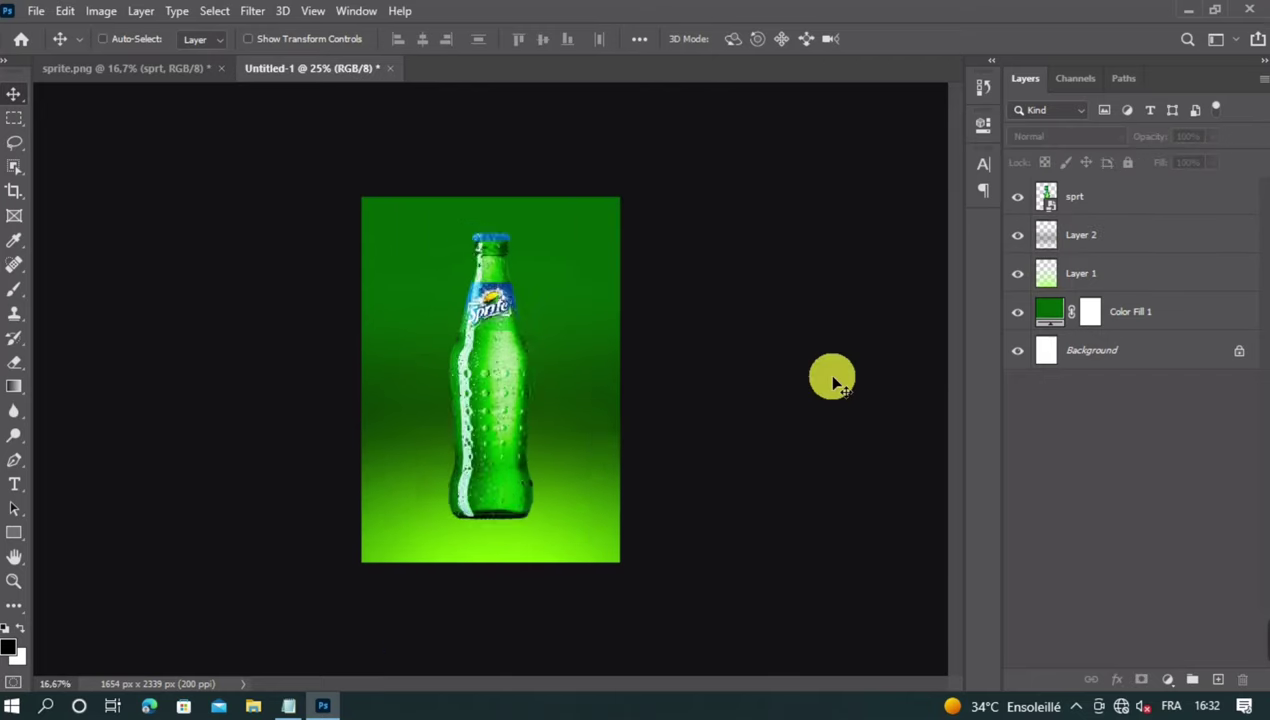
pyautogui.hotkey('ctrl', '-')
pyautogui.hotkey('ctrl', '+')
pyautogui.hotkey('ctrl', '+')
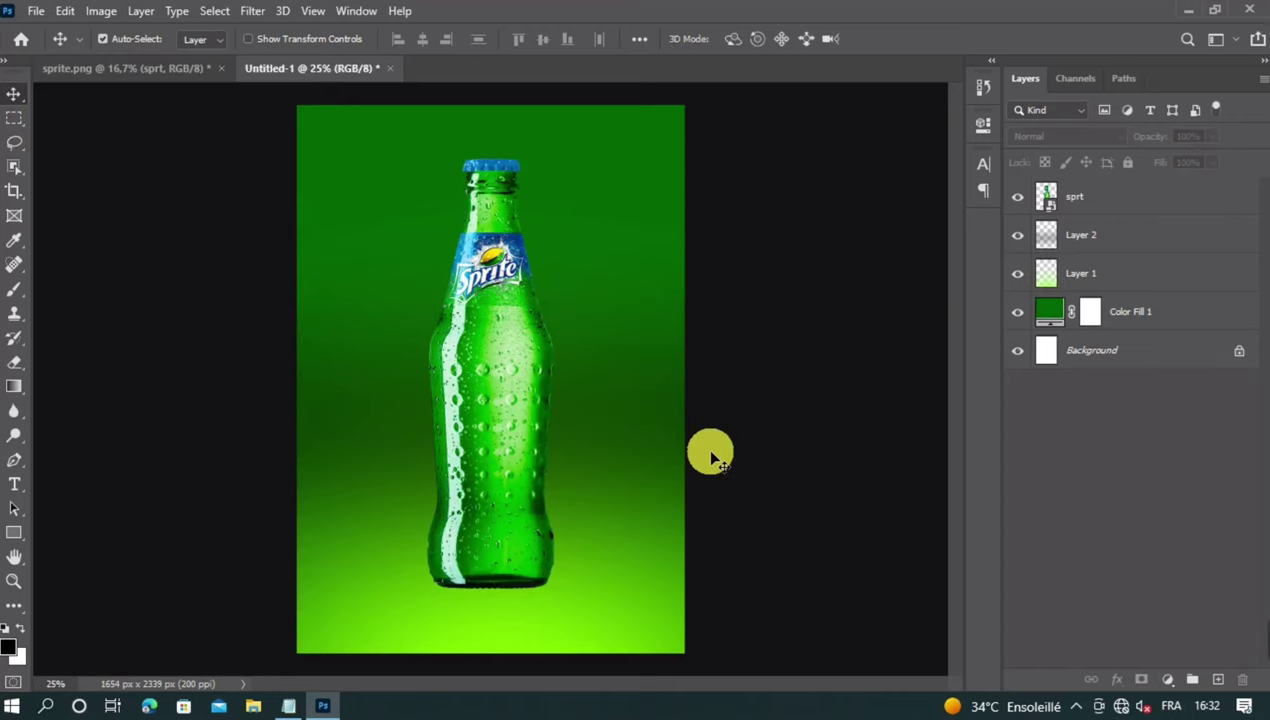
# Add a new layer above the black band layer and paint one soft black spot behind the bottle with the 540 px Brush.
pyautogui.click(512, 460)
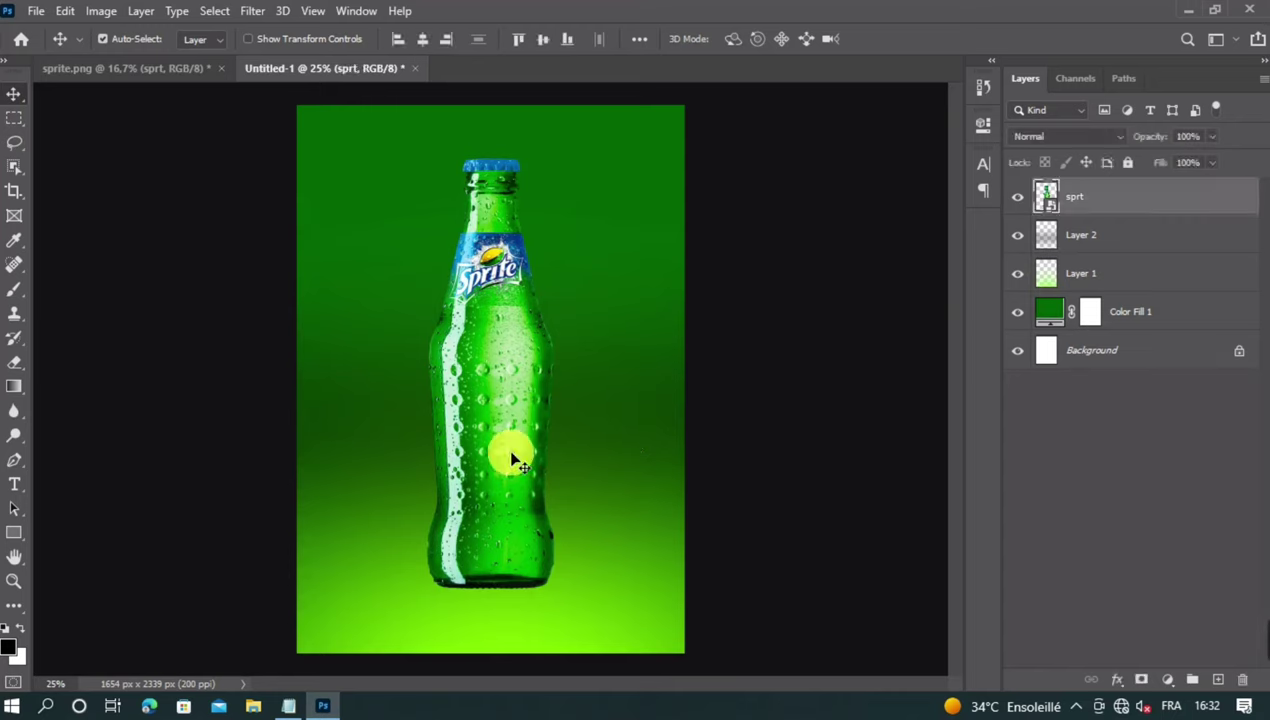
pyautogui.click(1126, 236)
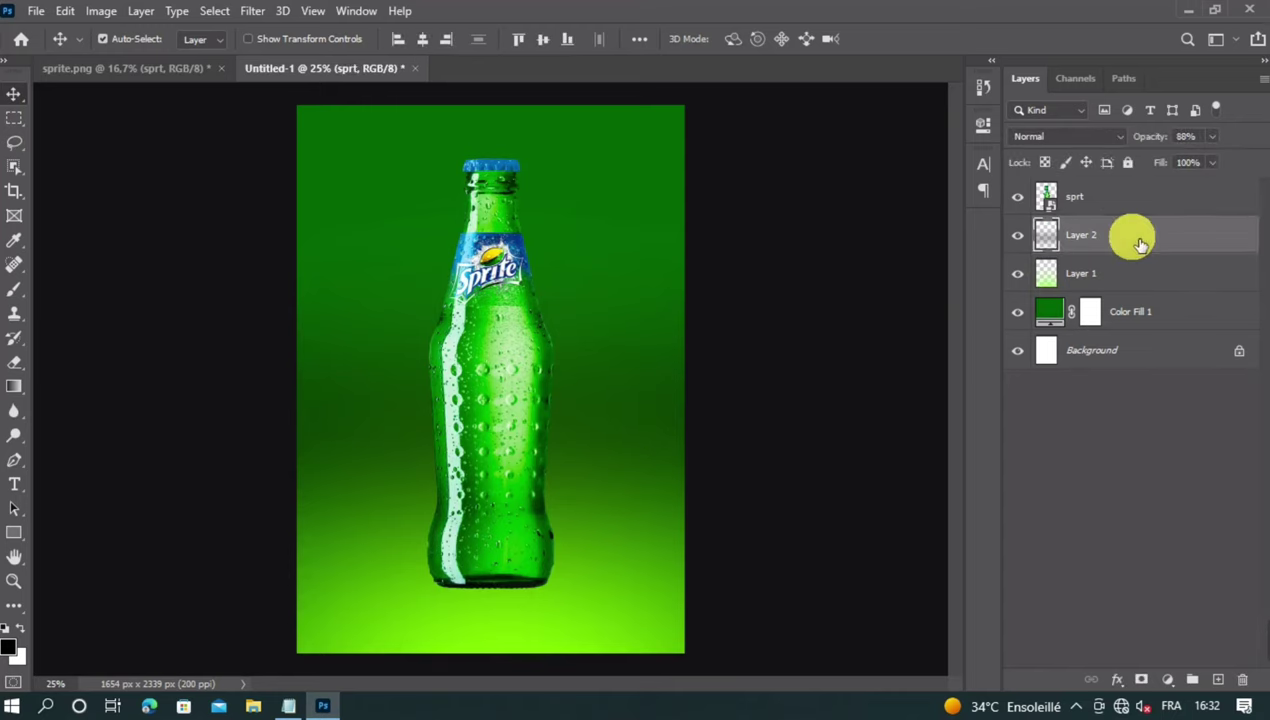
pyautogui.click(1219, 679)
pyautogui.click(1219, 679)
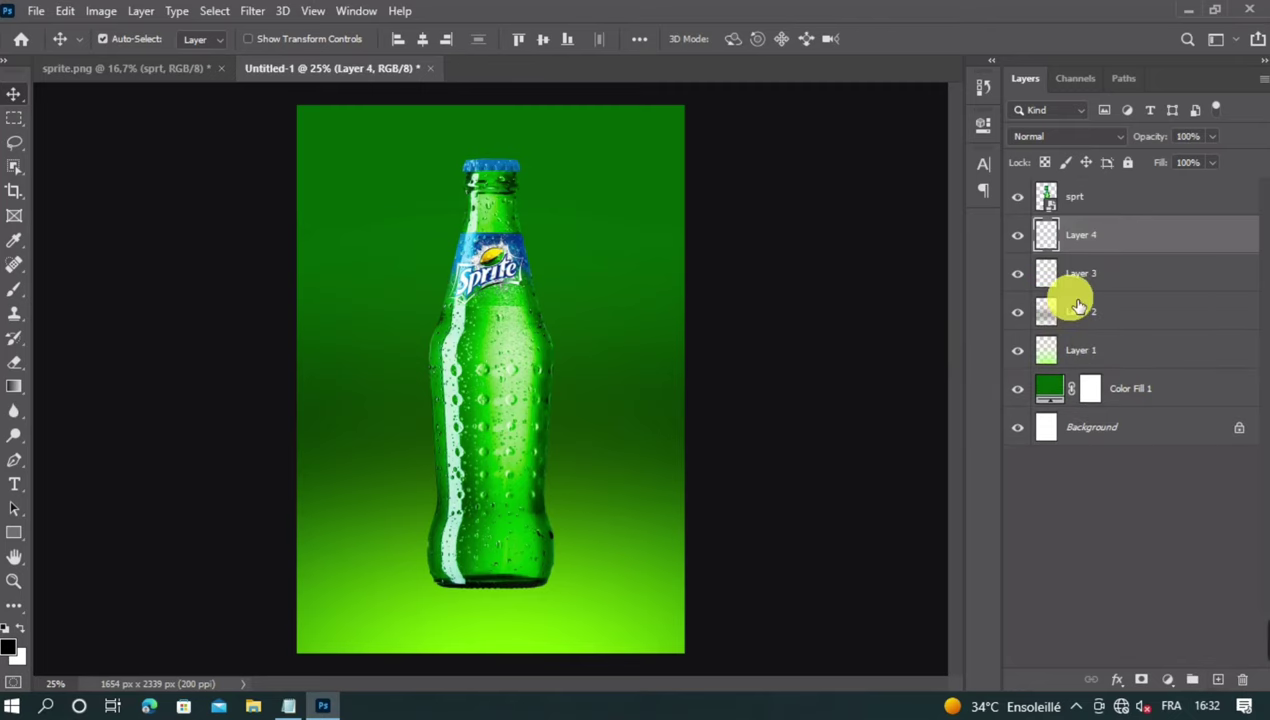
pyautogui.press('Delete')
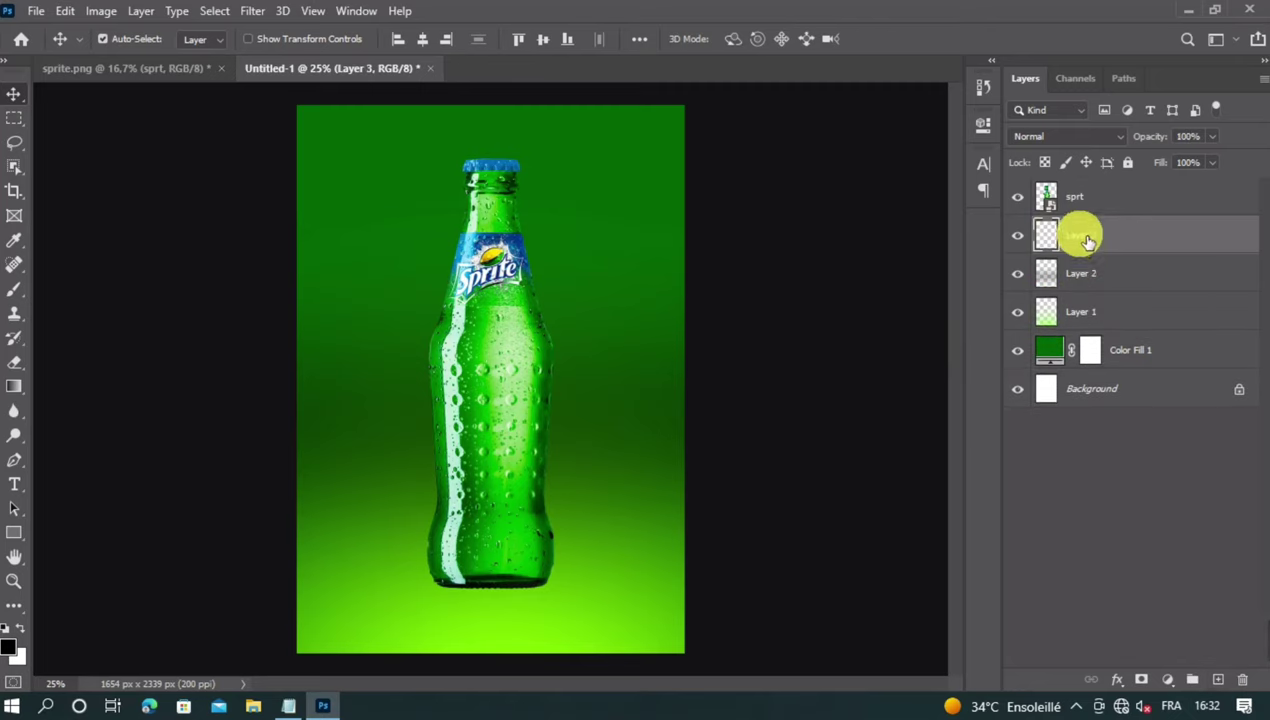
pyautogui.click(14, 289)
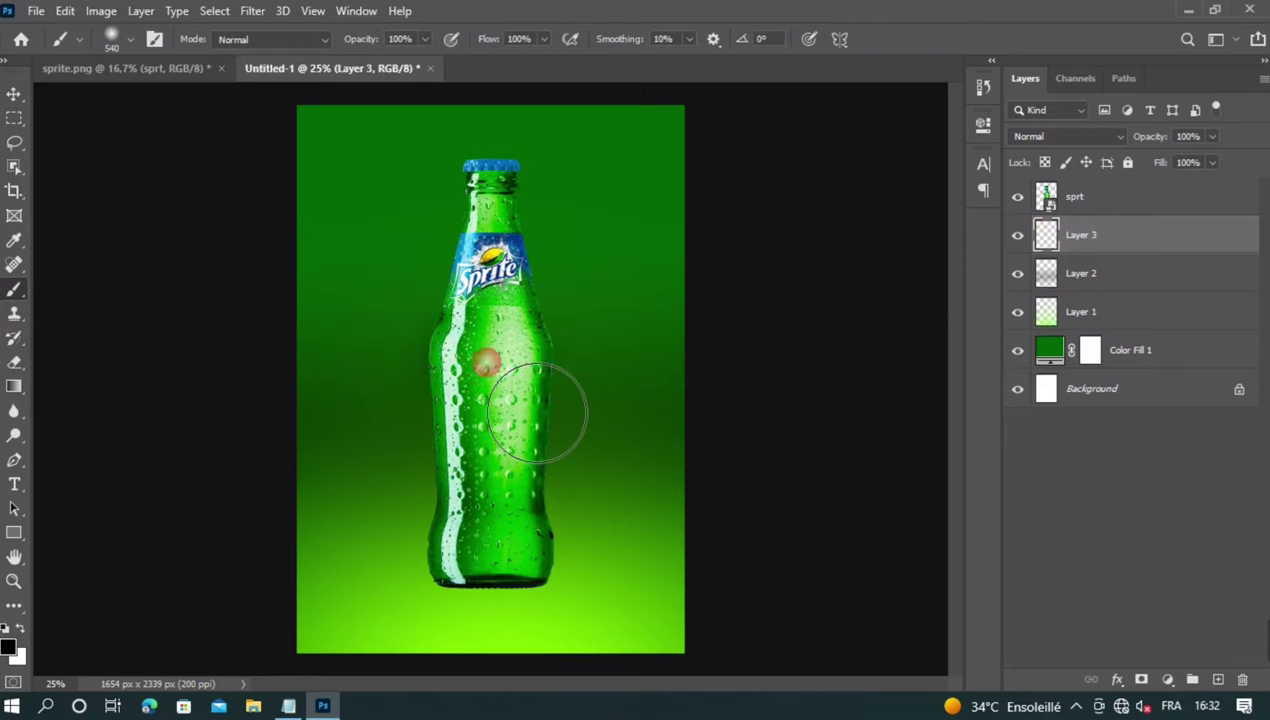
pyautogui.click(15, 95)
# Squash the black spot to about 25% height with Free Transform, move it under the bottle's base and widen it to about 138%.
pyautogui.hotkey('ctrl', 't')
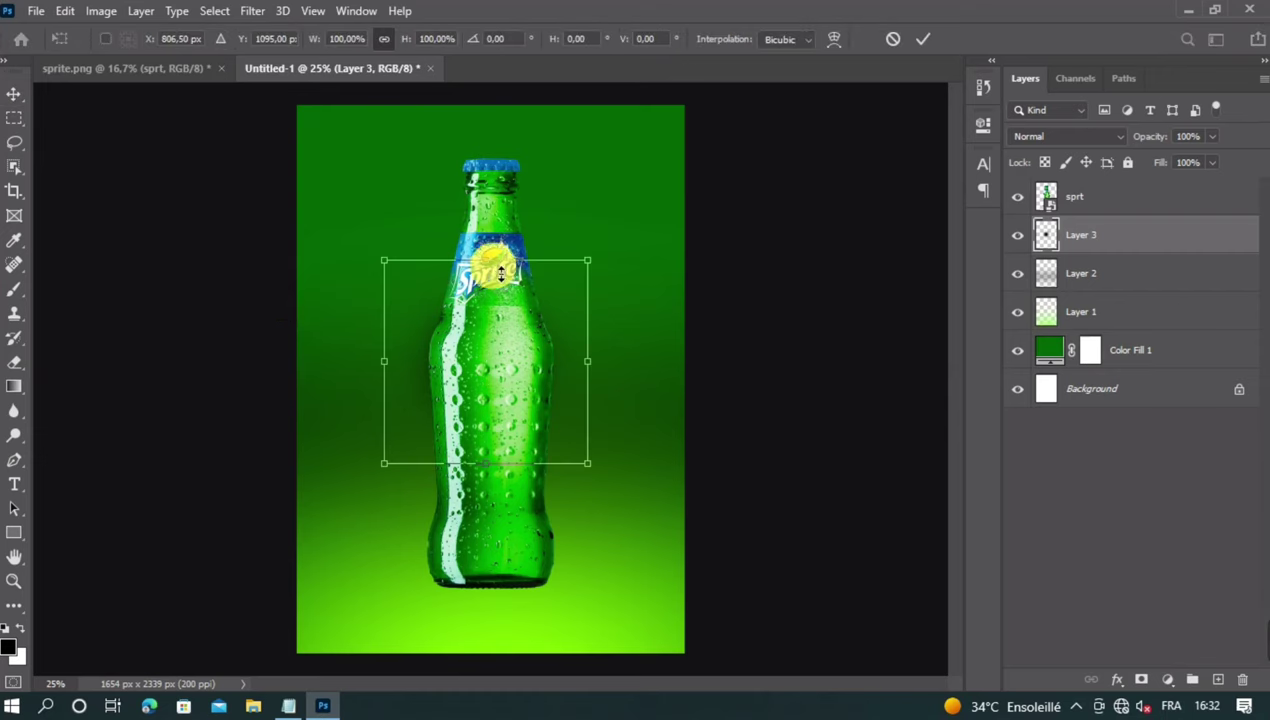
pyautogui.moveTo(501, 272); pyautogui.dragTo(501, 398)
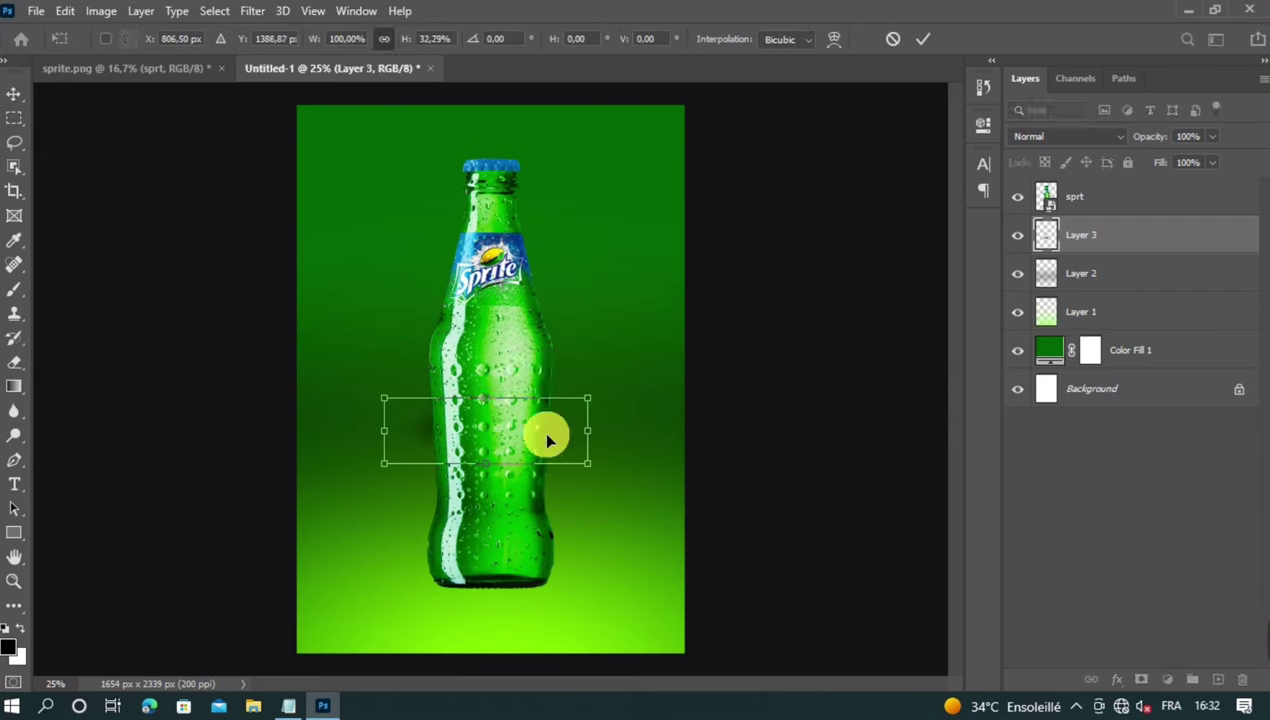
pyautogui.moveTo(547, 438); pyautogui.dragTo(496, 606)
pyautogui.moveTo(587, 594); pyautogui.dragTo(638, 596)
pyautogui.moveTo(383, 597); pyautogui.dragTo(360, 596)
pyautogui.moveTo(636, 597); pyautogui.dragTo(642, 595)
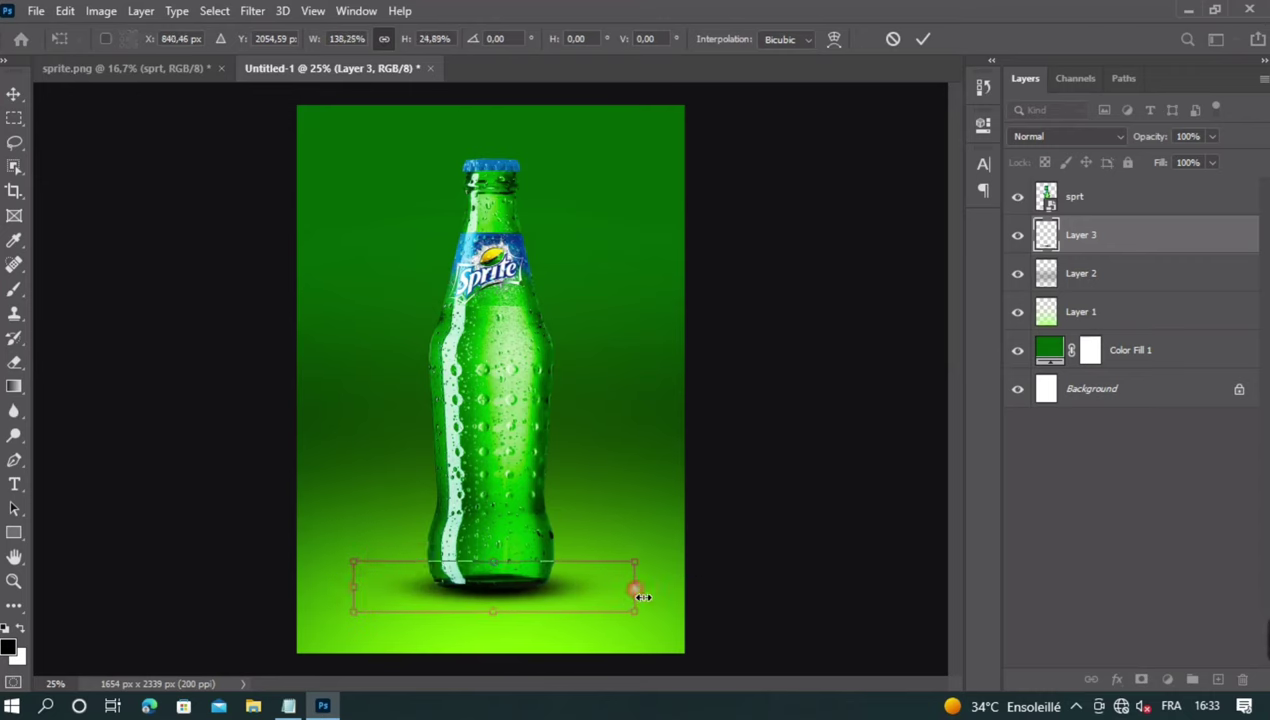
# Refine the shadow under the bottle to about 140% width and 21% height and apply the transform.
pyautogui.moveTo(496, 562); pyautogui.dragTo(509, 576)
pyautogui.press('Up')
pyautogui.press('Up')
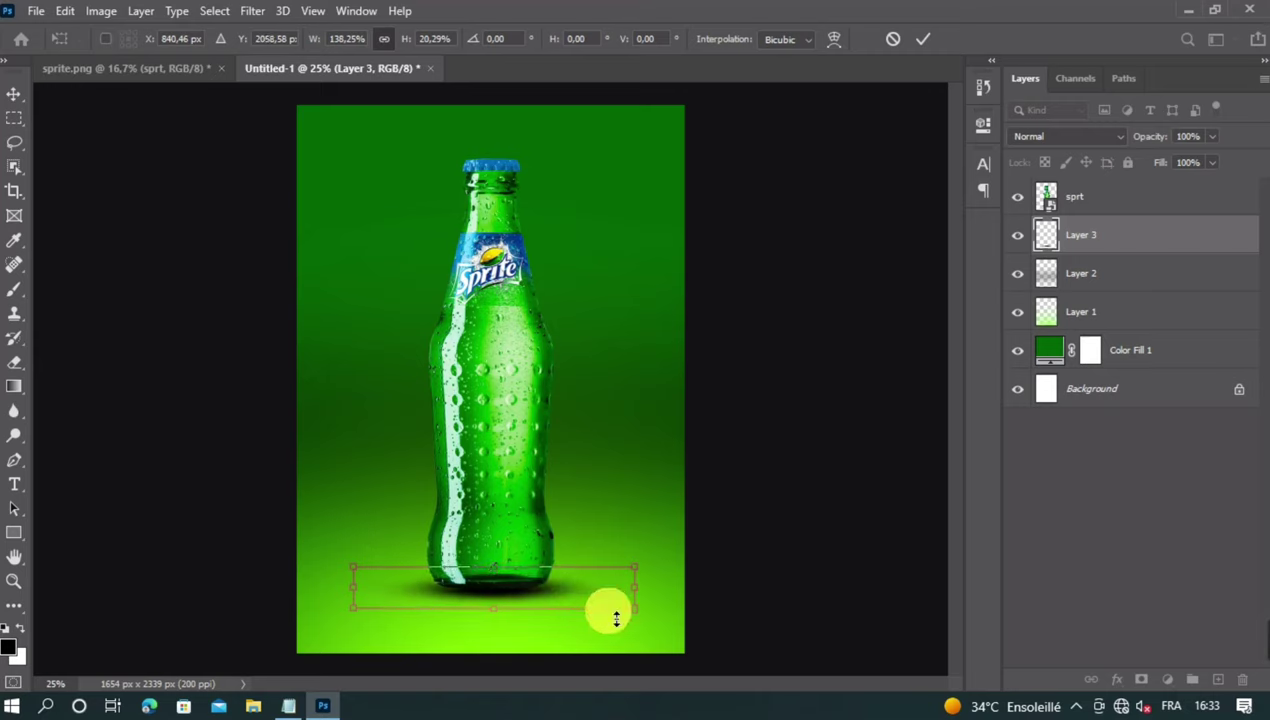
pyautogui.click(364, 596)
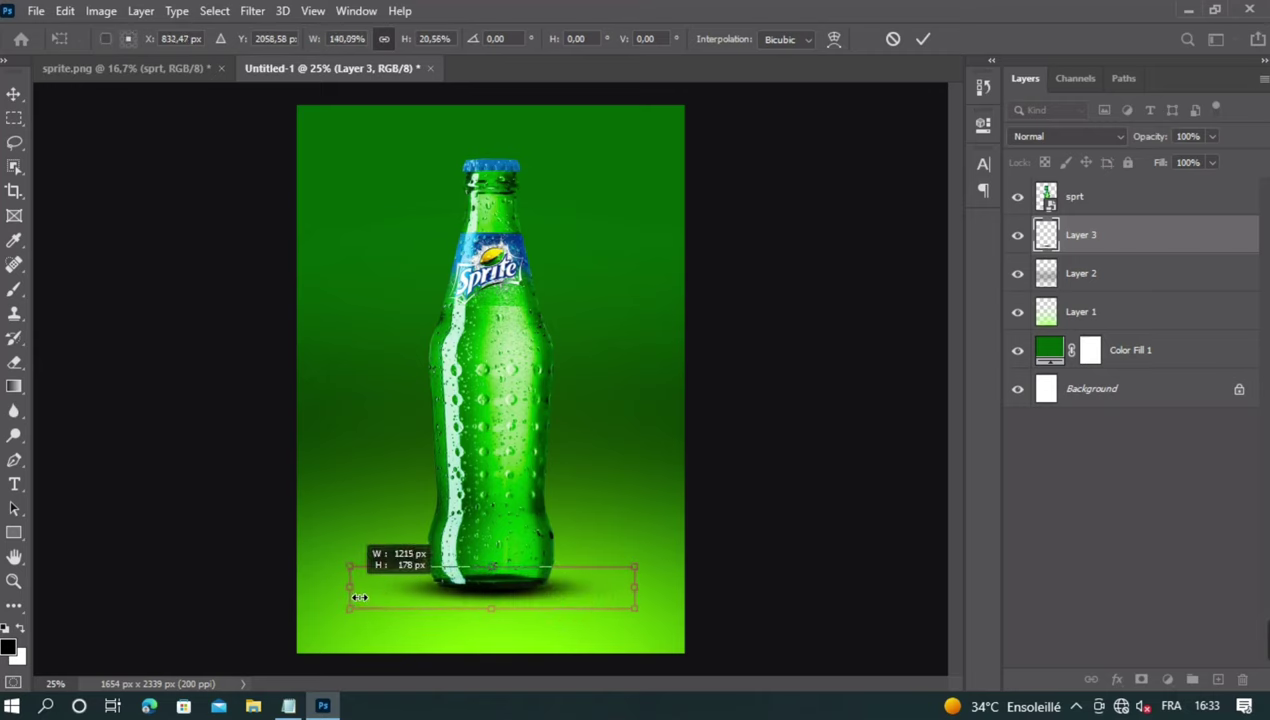
pyautogui.press('Return')
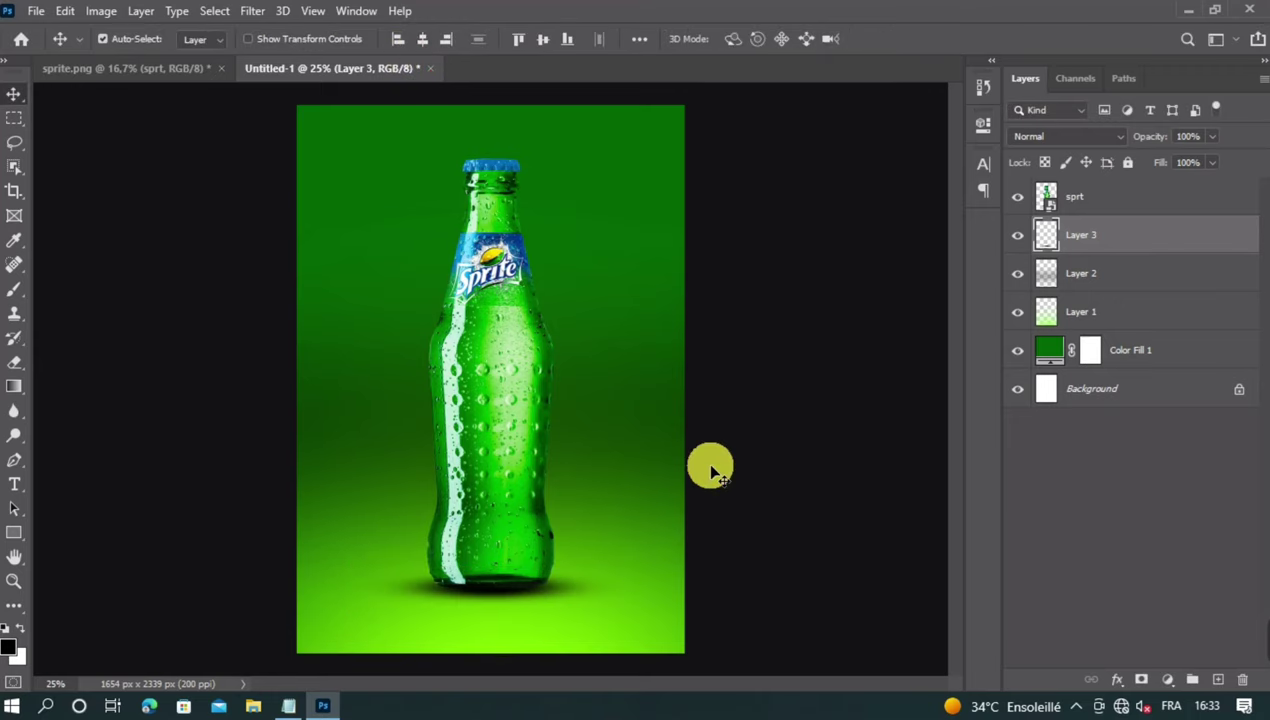
pyautogui.hotkey('ctrl', '-')
pyautogui.hotkey('ctrl', '+')
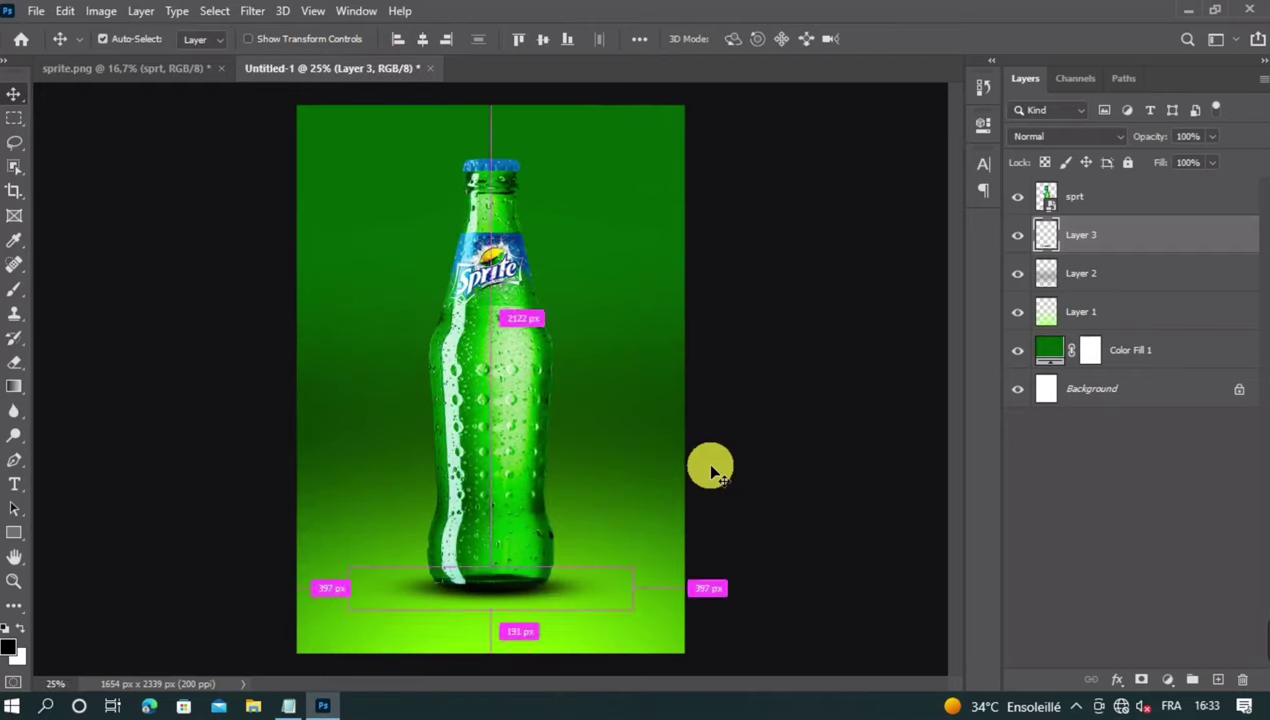
# Hide and show the bottle layer to check the shadow beneath it.
pyautogui.click(497, 336)
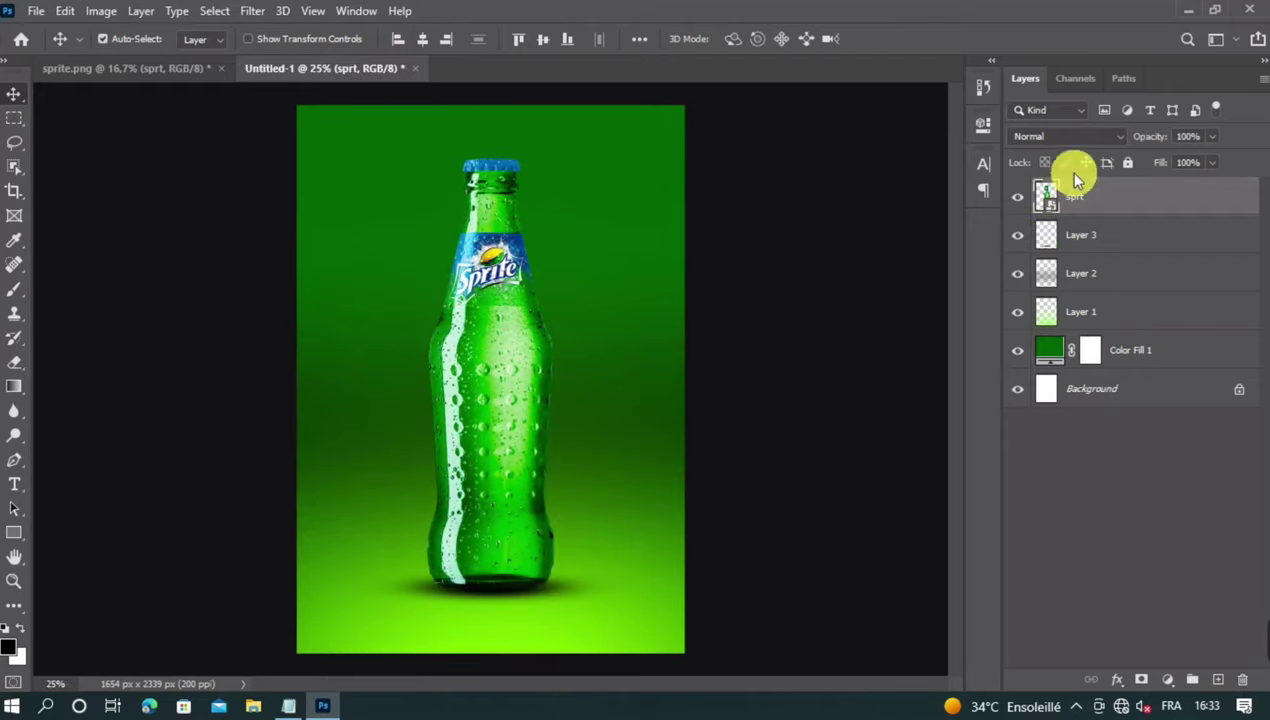
pyautogui.click(1020, 197)
pyautogui.click(1020, 197)
pyautogui.click(1020, 197)
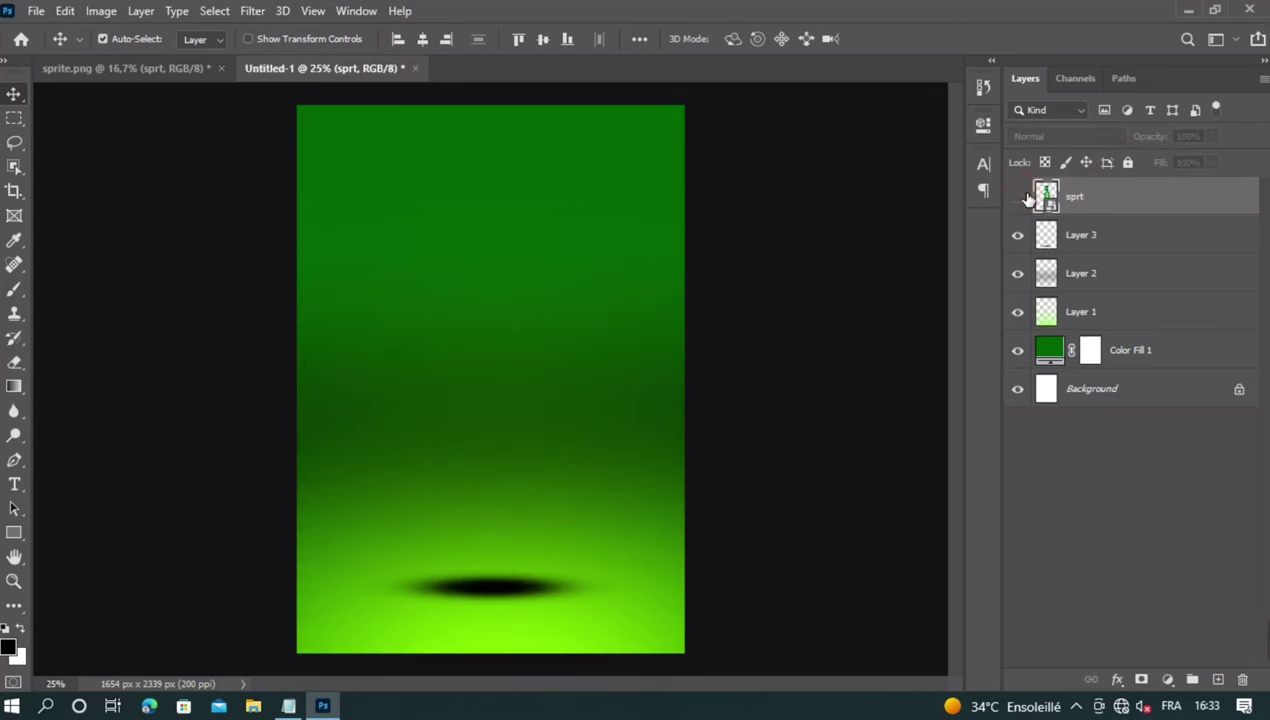
pyautogui.click(1020, 197)
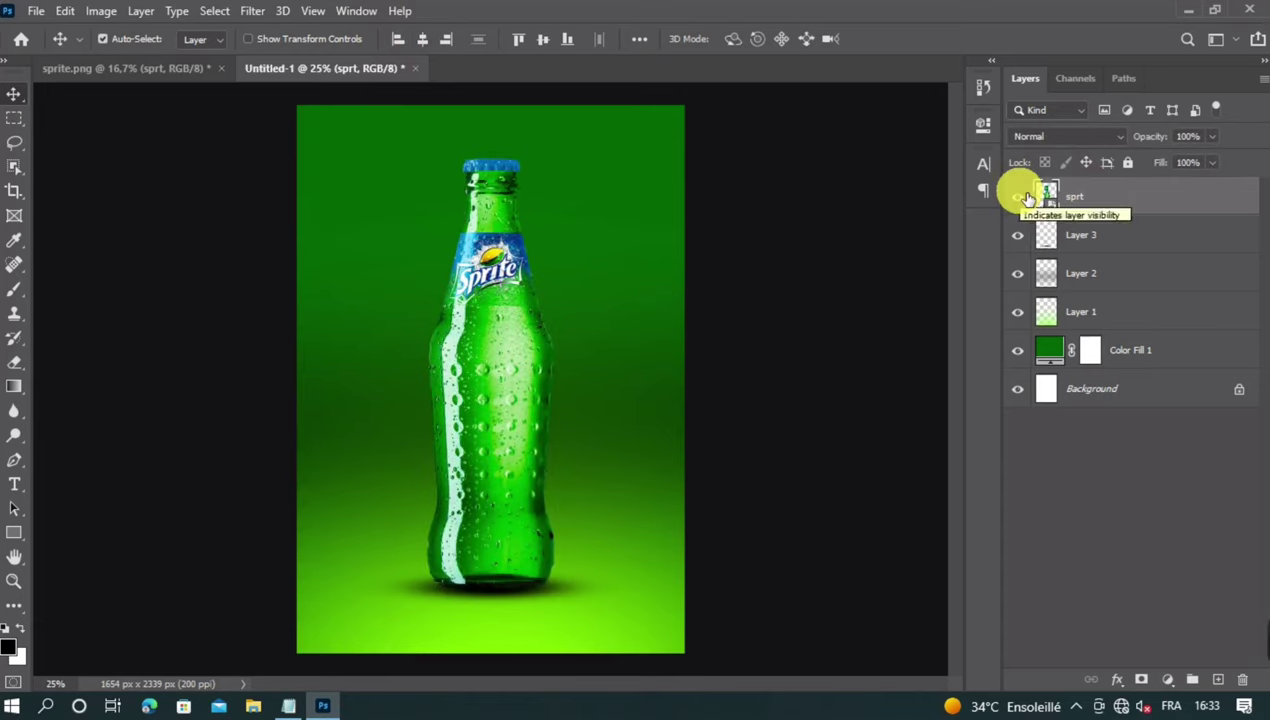
# Duplicate the bottle layer, rotate the copy 180° with Free Transform and apply the transform.
pyautogui.hotkey('ctrl', 'j')
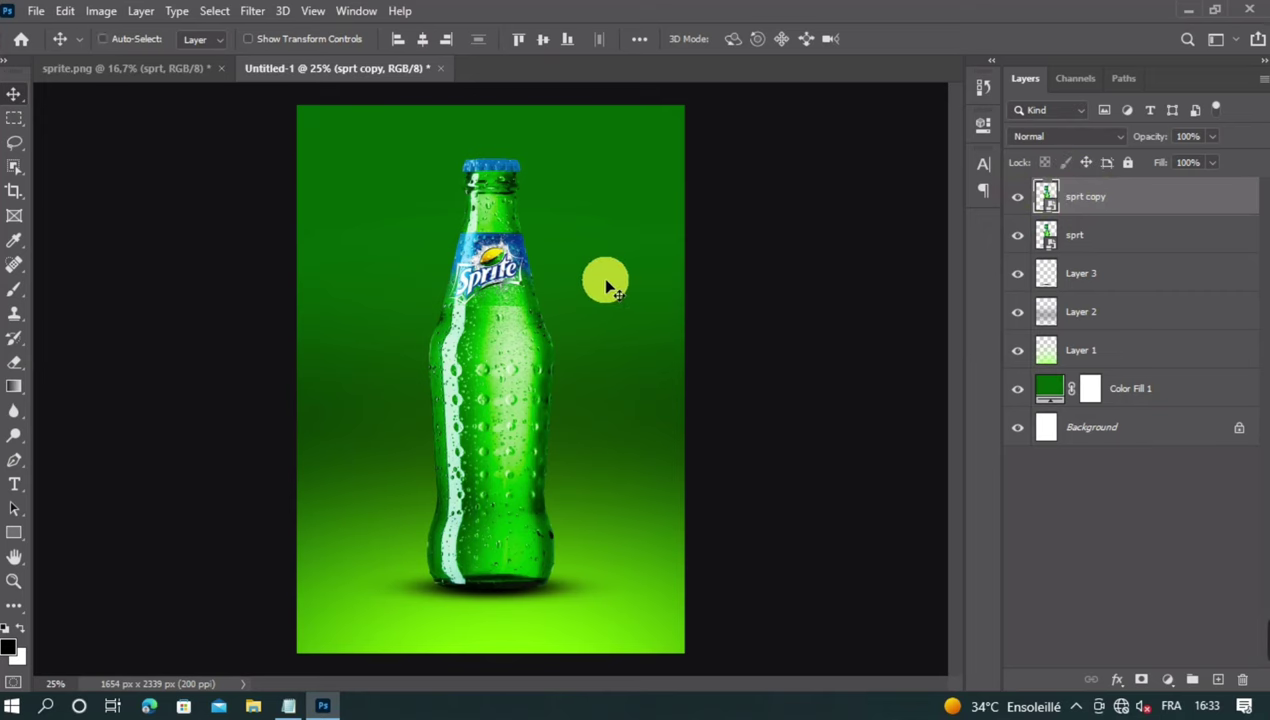
pyautogui.hotkey('ctrl', 't')
pyautogui.rightClick(507, 297)
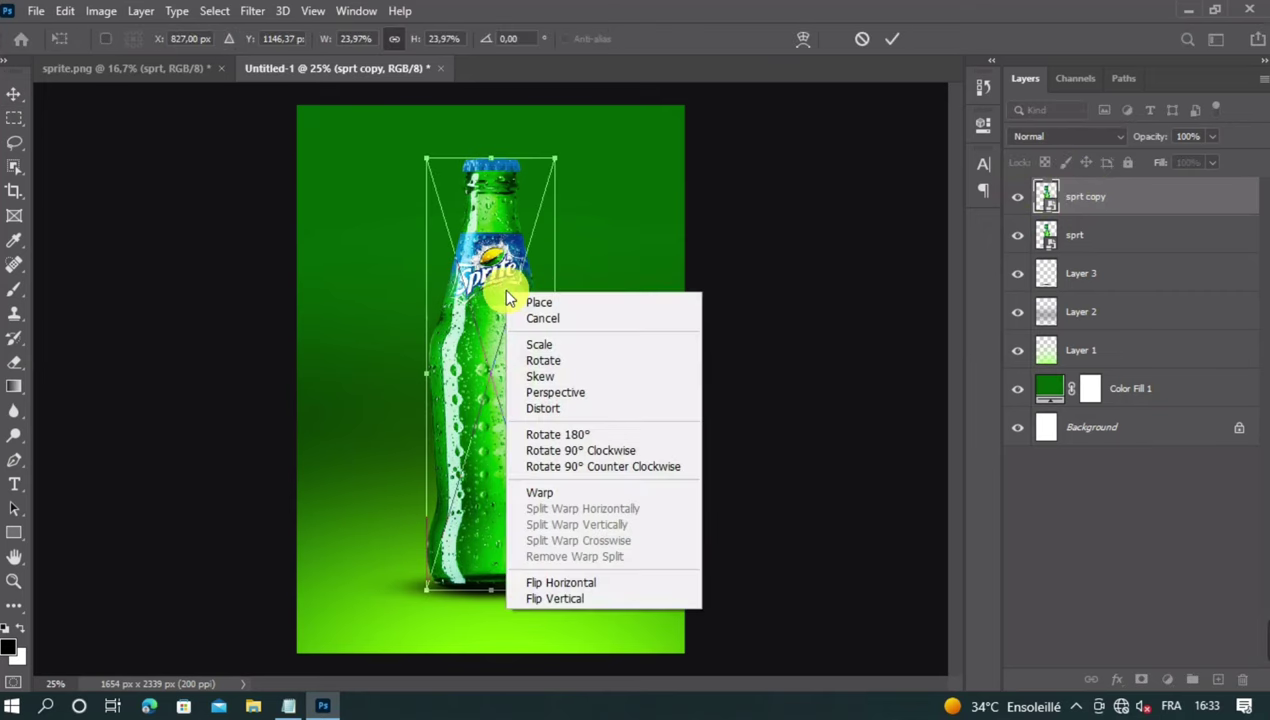
pyautogui.click(567, 433)
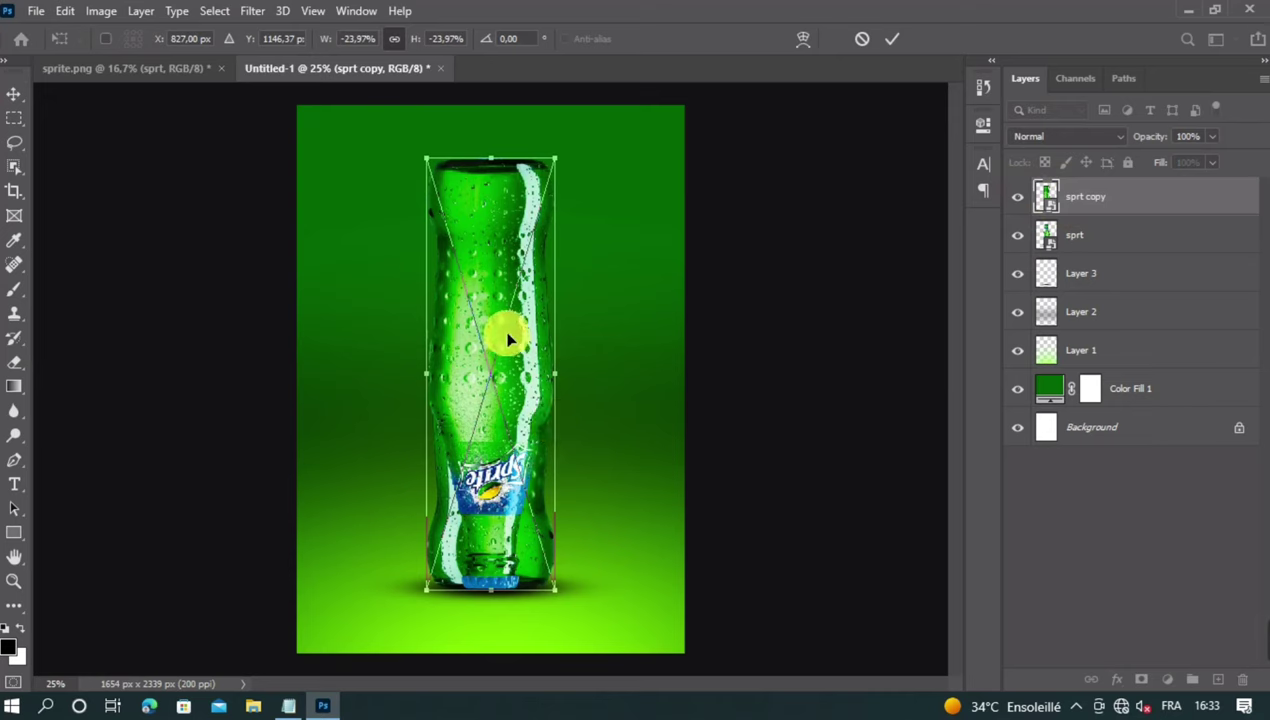
pyautogui.moveTo(493, 296); pyautogui.dragTo(497, 348)
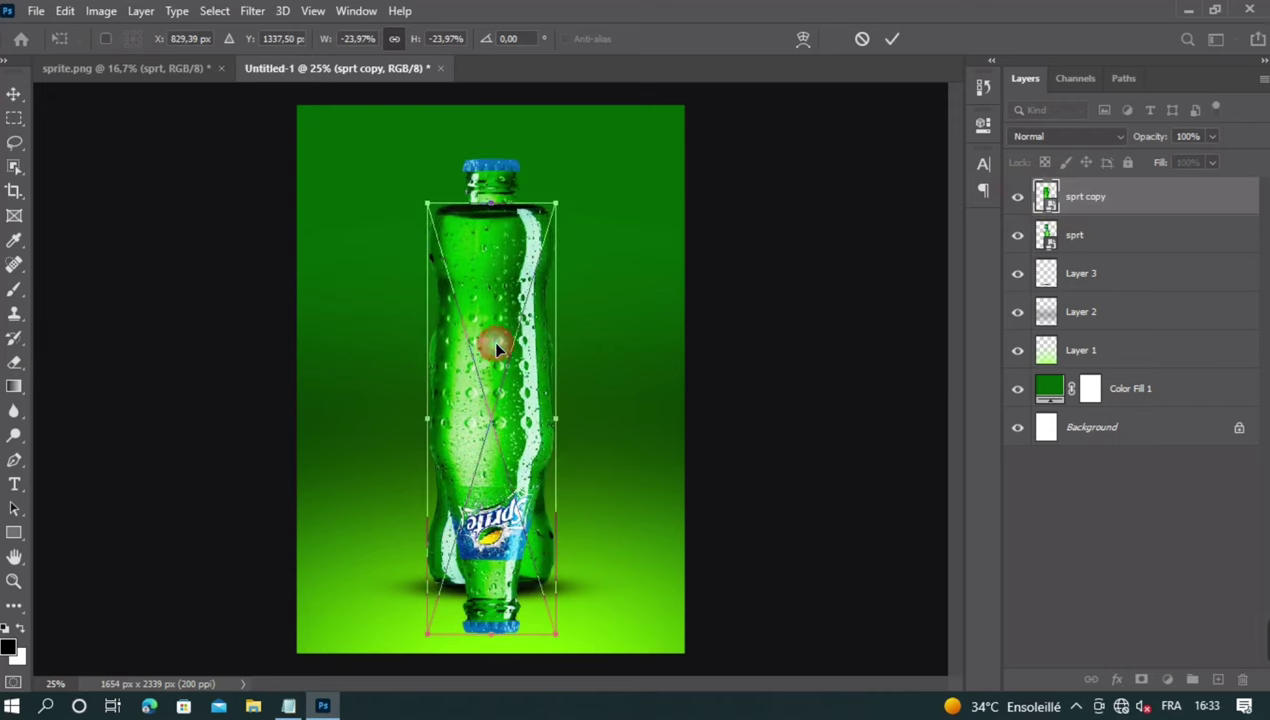
pyautogui.hotkey('ctrl', '-')
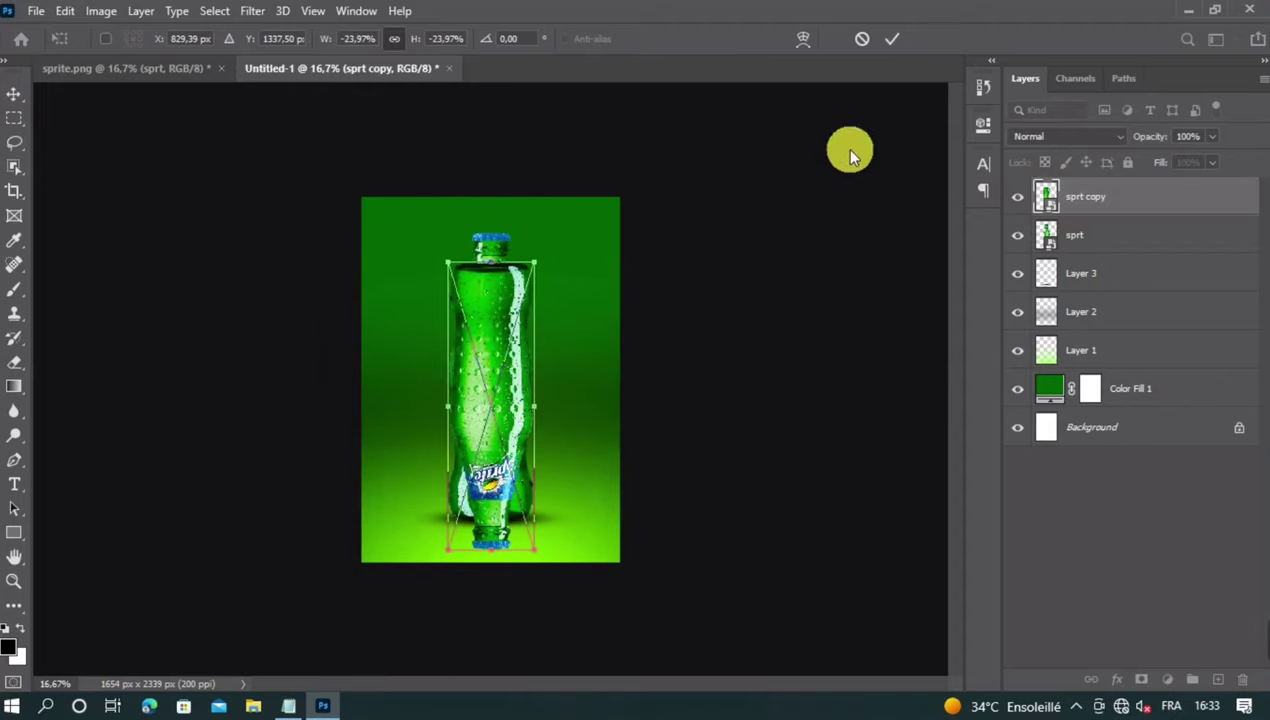
pyautogui.click(889, 39)
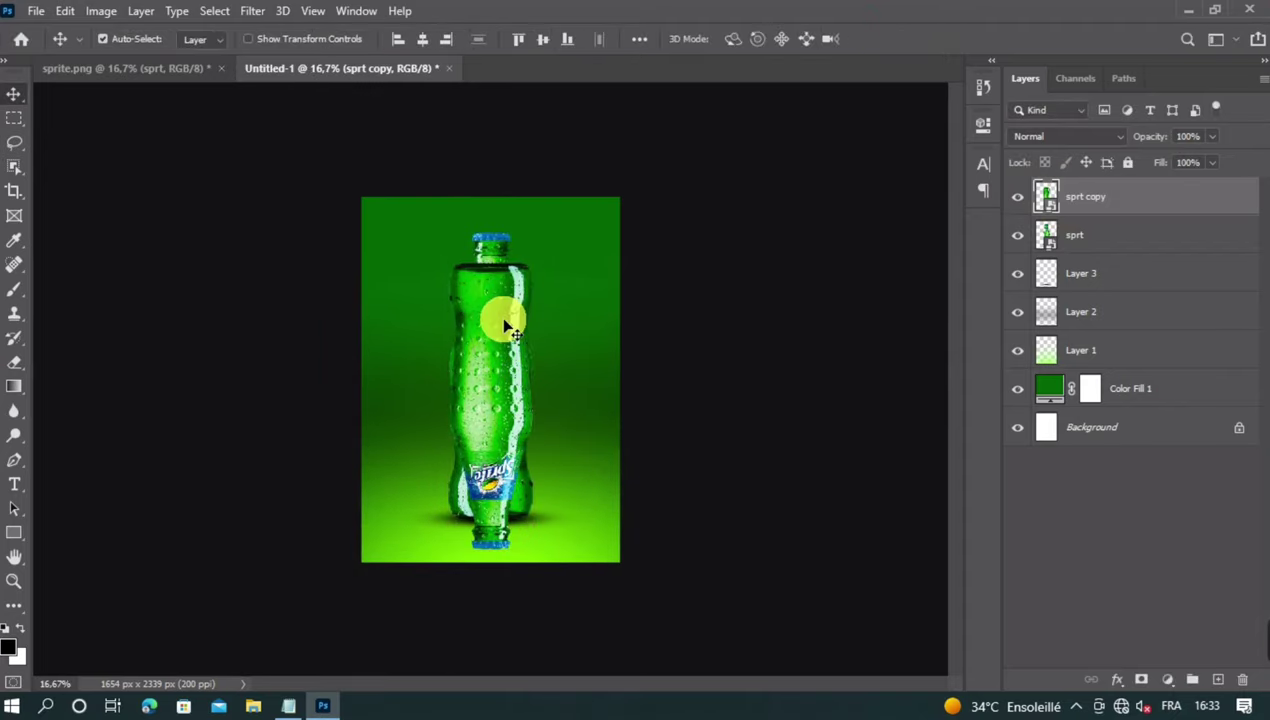
# Move the upside-down bottle copy straight down so it sits base to base below the original as a reflection.
pyautogui.moveTo(499, 318); pyautogui.dragTo(494, 583)
pyautogui.click(494, 583)
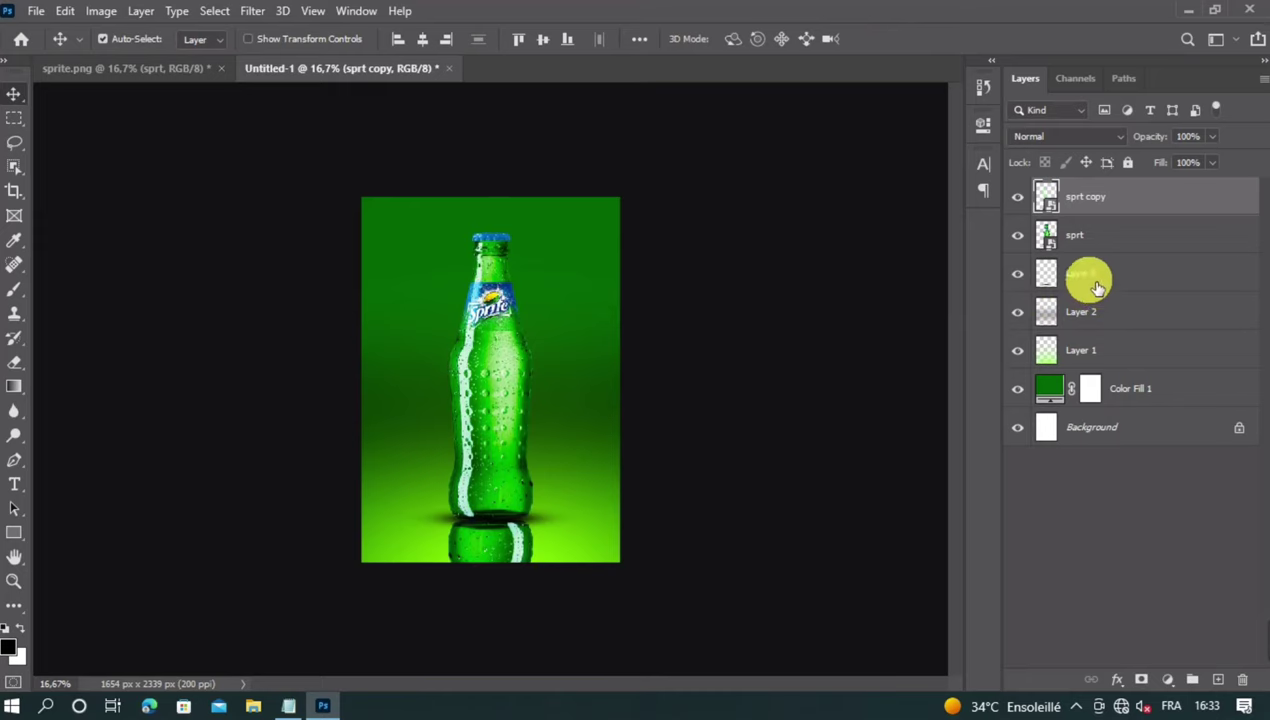
pyautogui.hotkey('ctrl', '+')
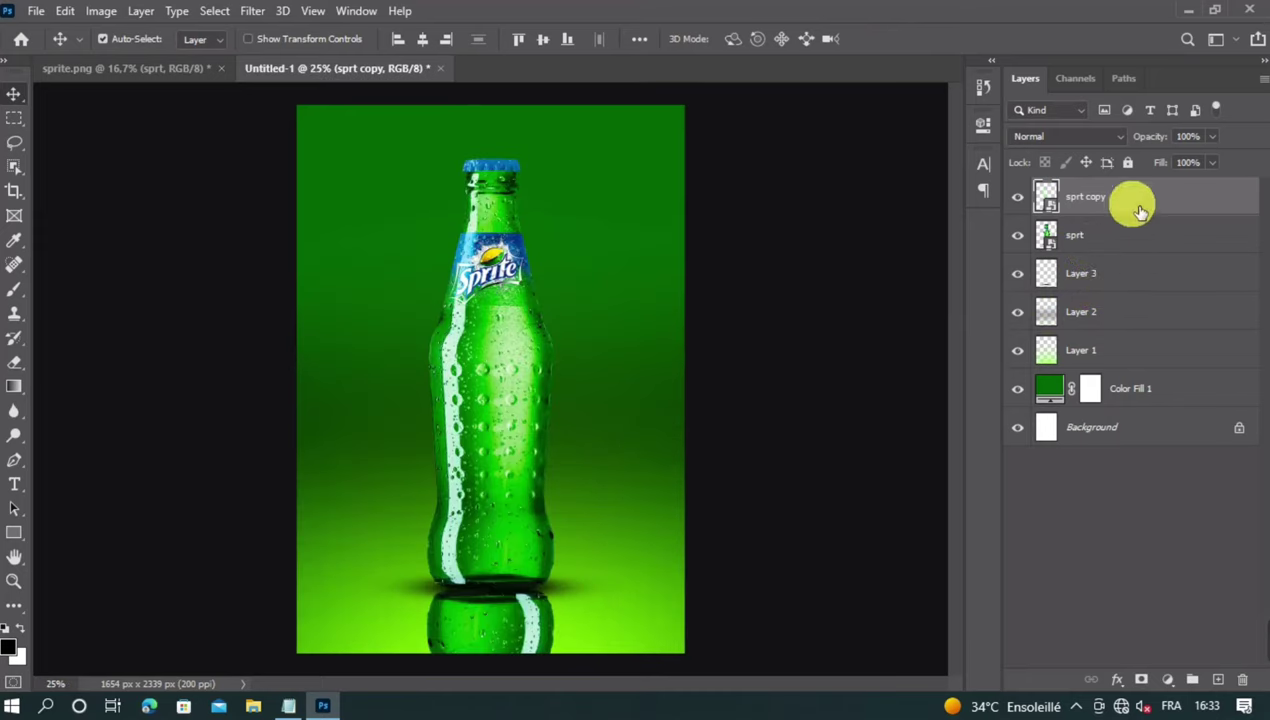
# Place the reflection layer directly below the original bottle layer, keeping the shadow layer beneath both.
pyautogui.moveTo(1083, 270); pyautogui.dragTo(1100, 232)
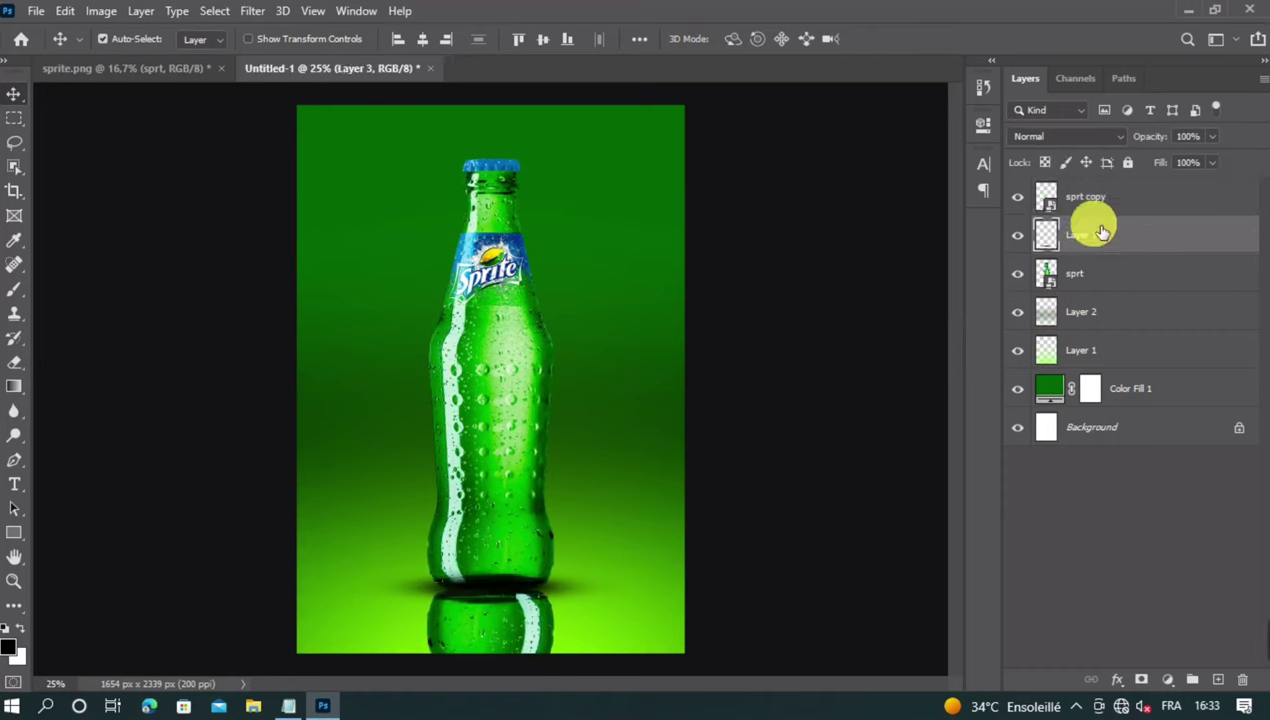
pyautogui.moveTo(1108, 264); pyautogui.dragTo(1103, 301)
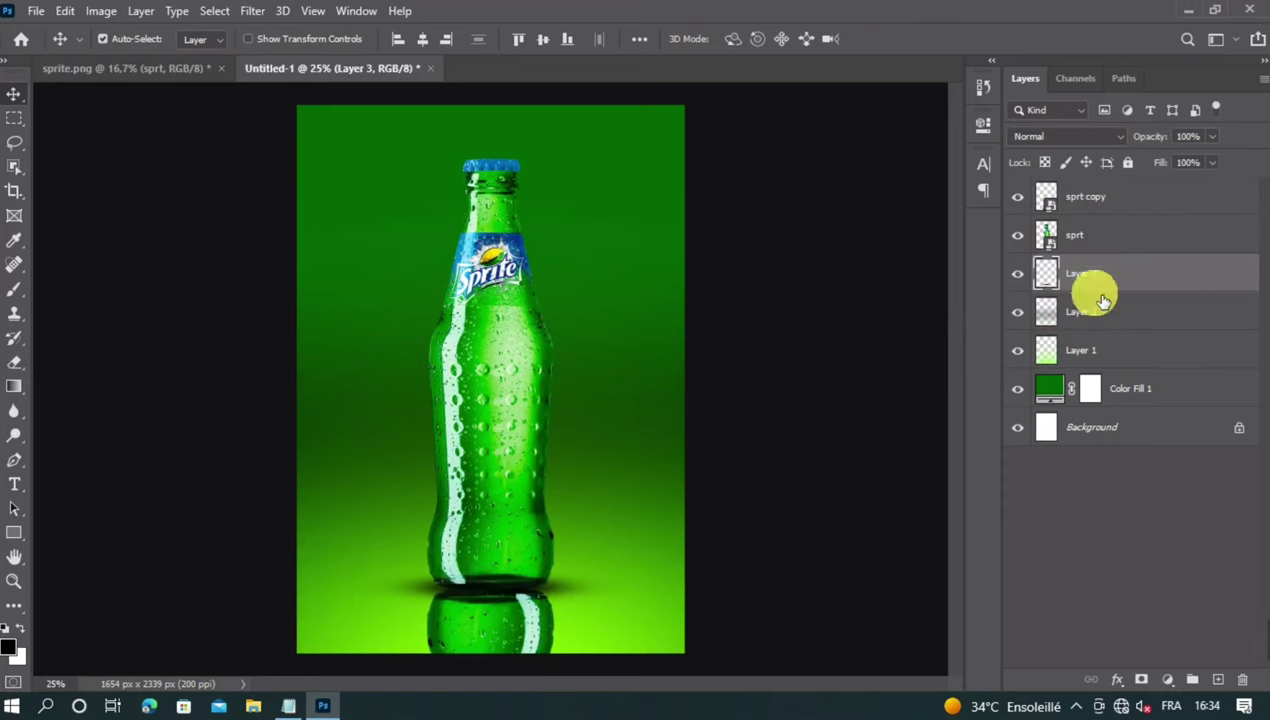
pyautogui.click(527, 633)
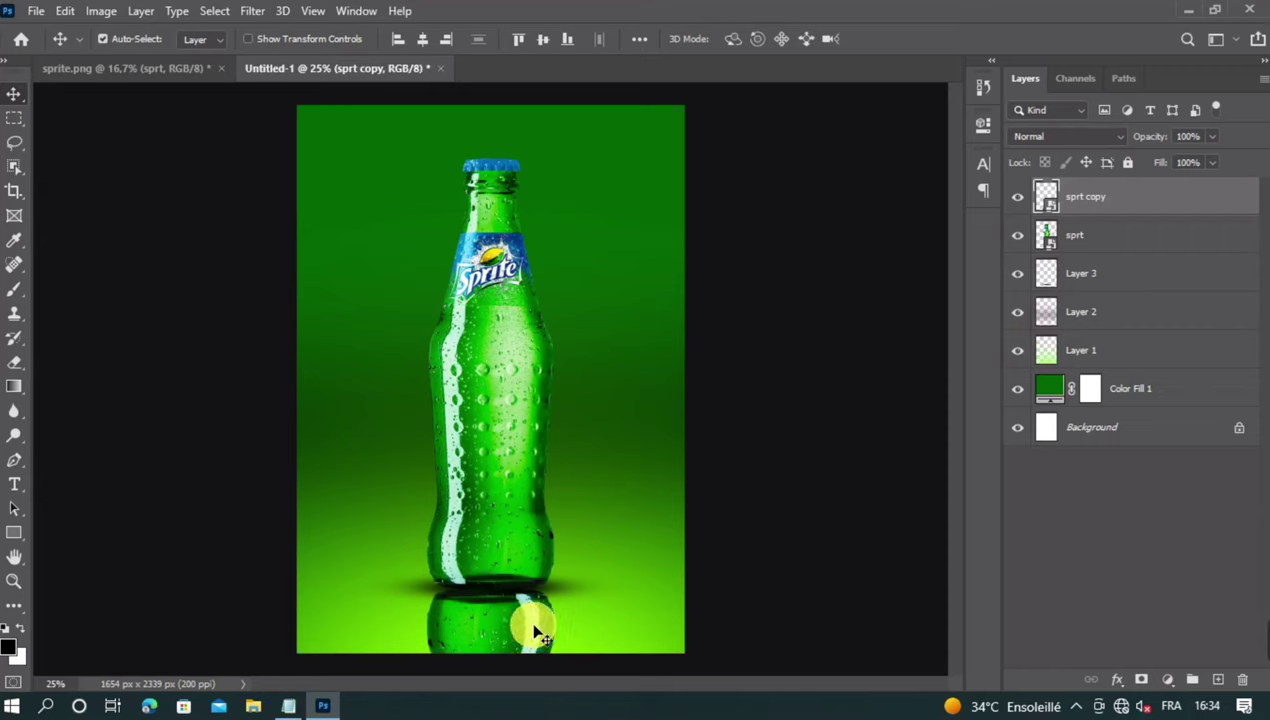
pyautogui.moveTo(1131, 198); pyautogui.dragTo(1118, 230)
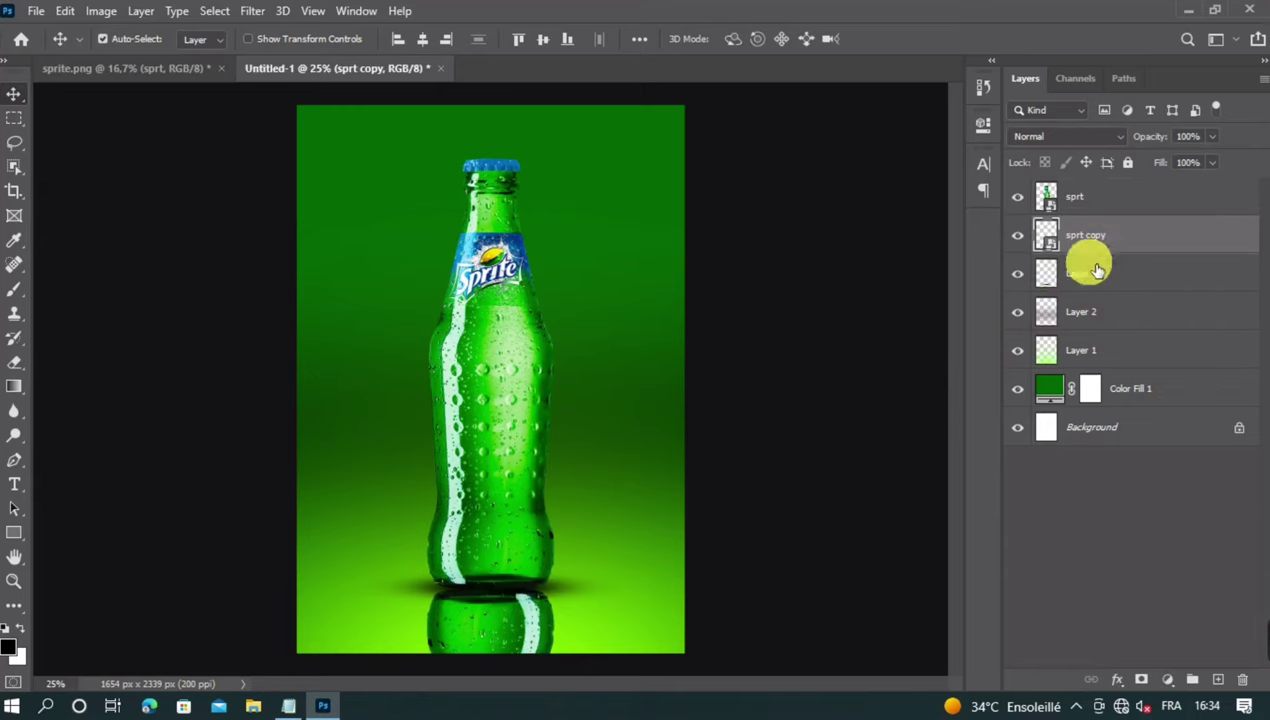
# Add a layer mask to the bottle reflection and paint it black with a soft 540 px brush to fade the reflection's lower edge.
pyautogui.click(1142, 680)
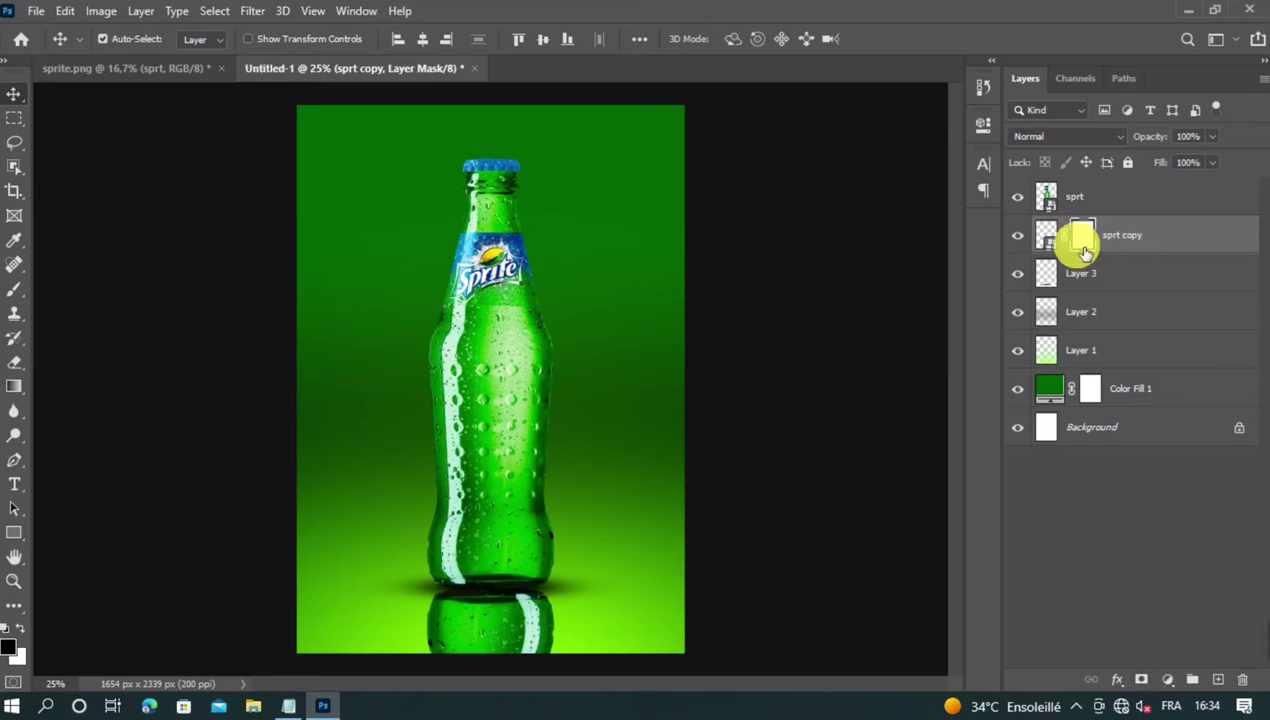
pyautogui.click(422, 40)
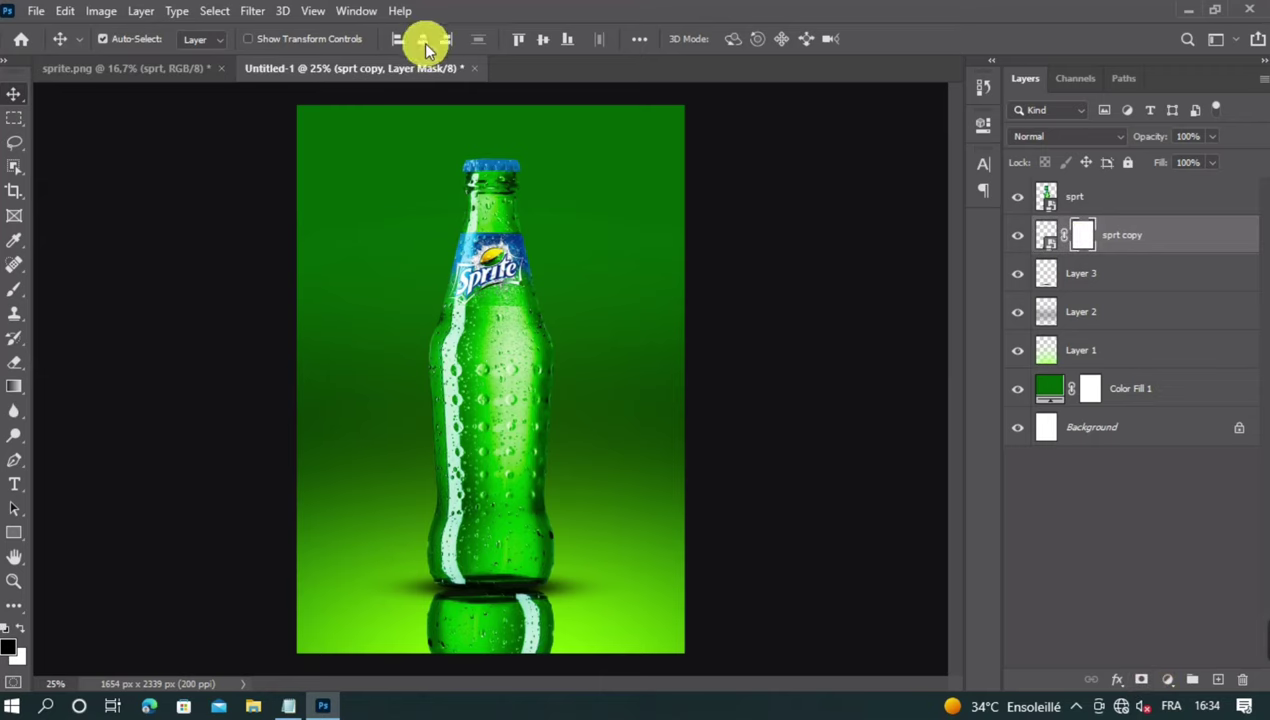
pyautogui.click(14, 289)
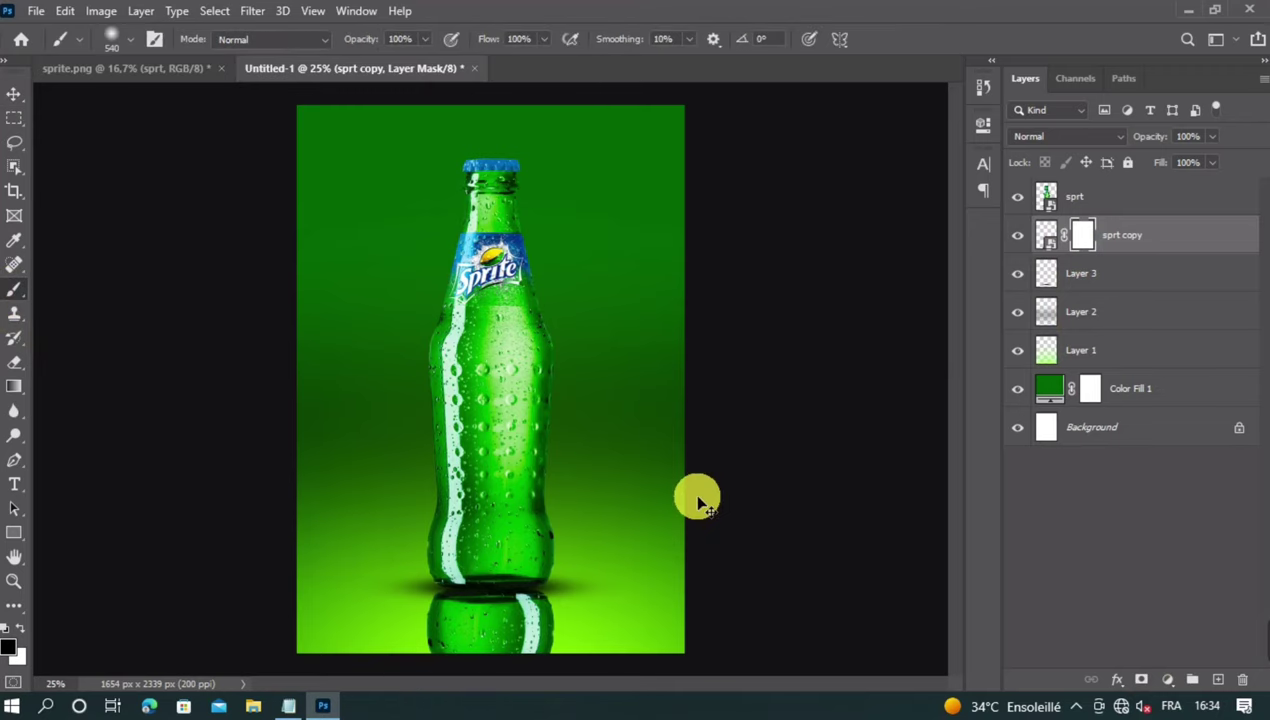
pyautogui.hotkey('ctrl', '-')
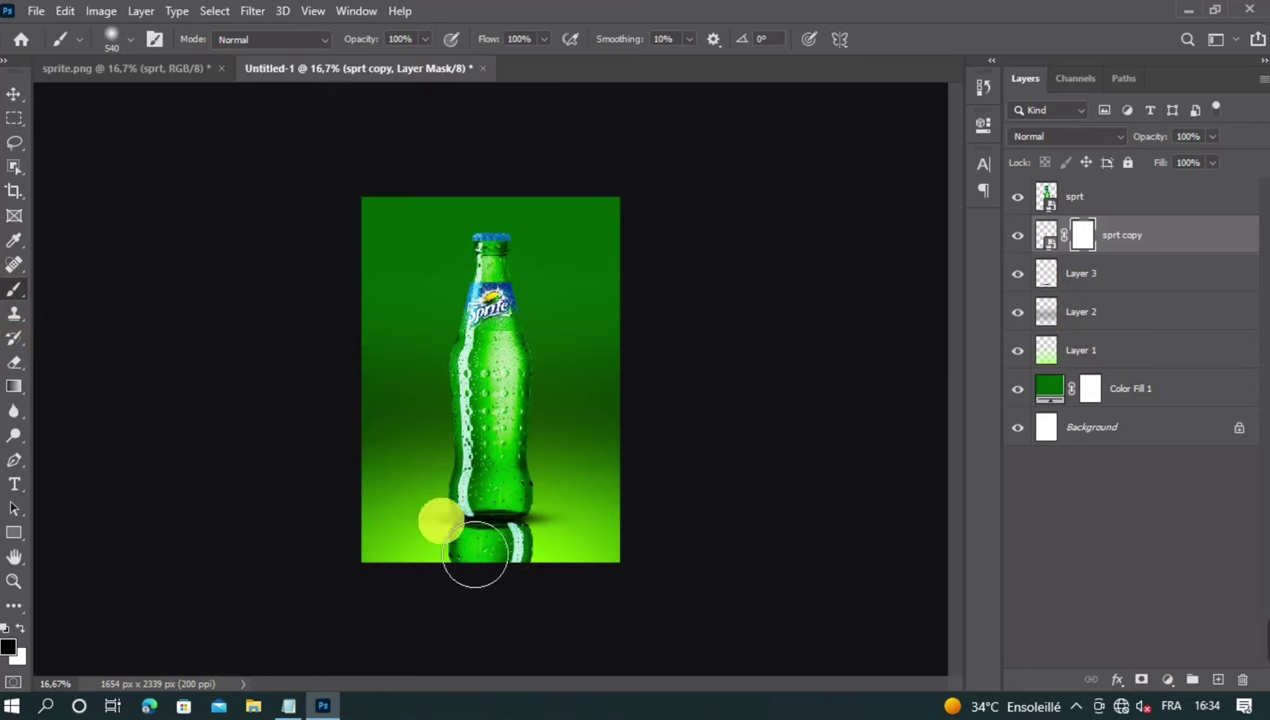
pyautogui.moveTo(485, 632)
pyautogui.mouseDown()
pyautogui.moveTo(595, 635)
pyautogui.moveTo(408, 628)
pyautogui.moveTo(637, 608)
pyautogui.moveTo(652, 622)
pyautogui.mouseUp()
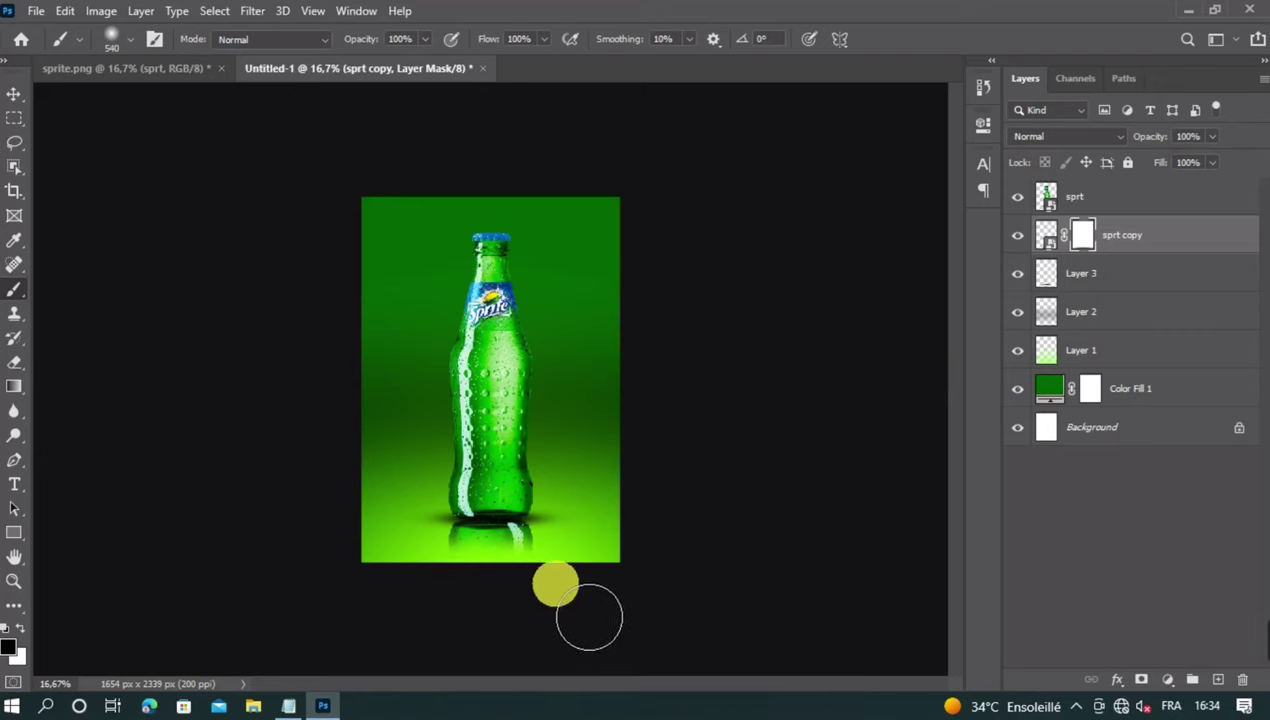
pyautogui.click(14, 95)
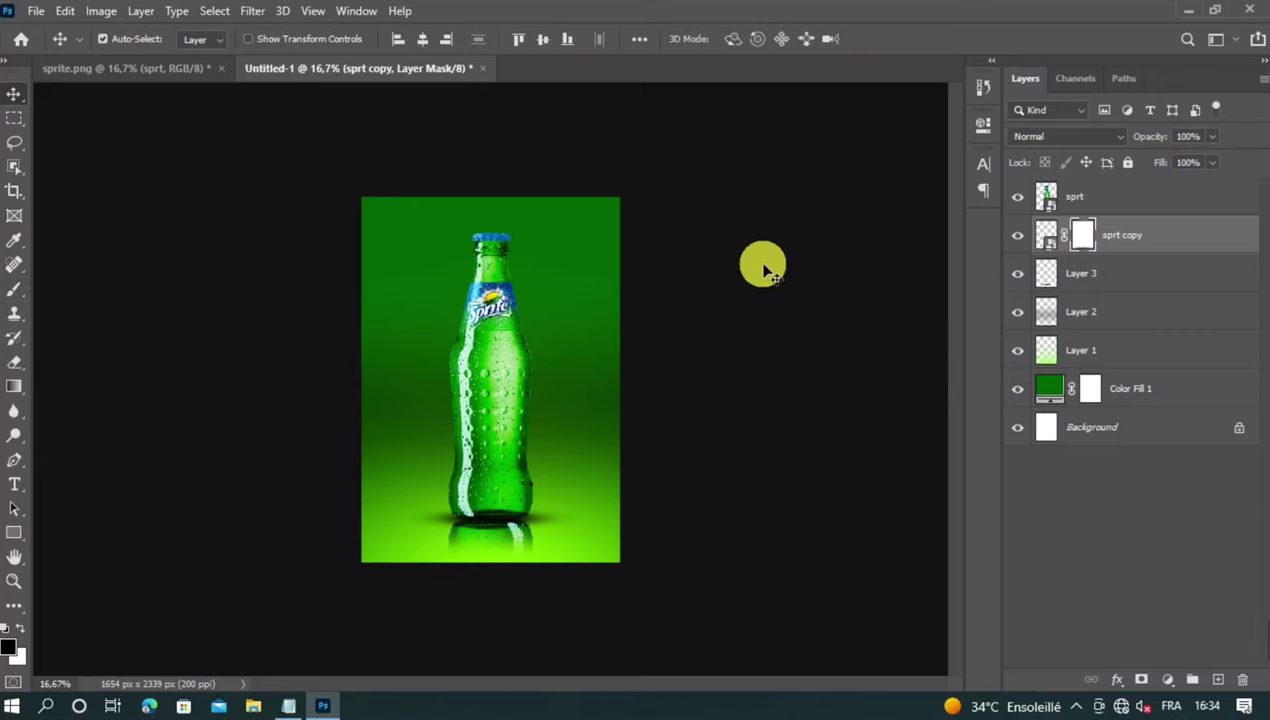
# Lower the reflection layer's opacity to about 42%.
pyautogui.click(1212, 137)
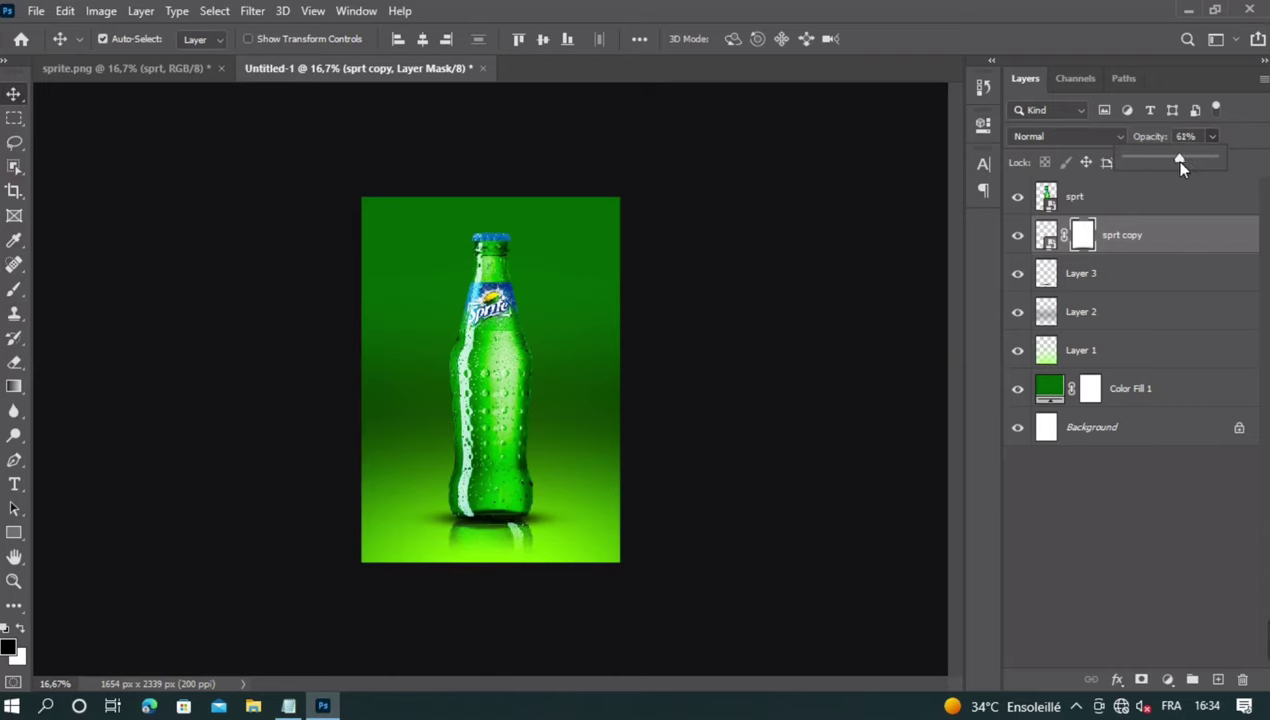
pyautogui.click(820, 222)
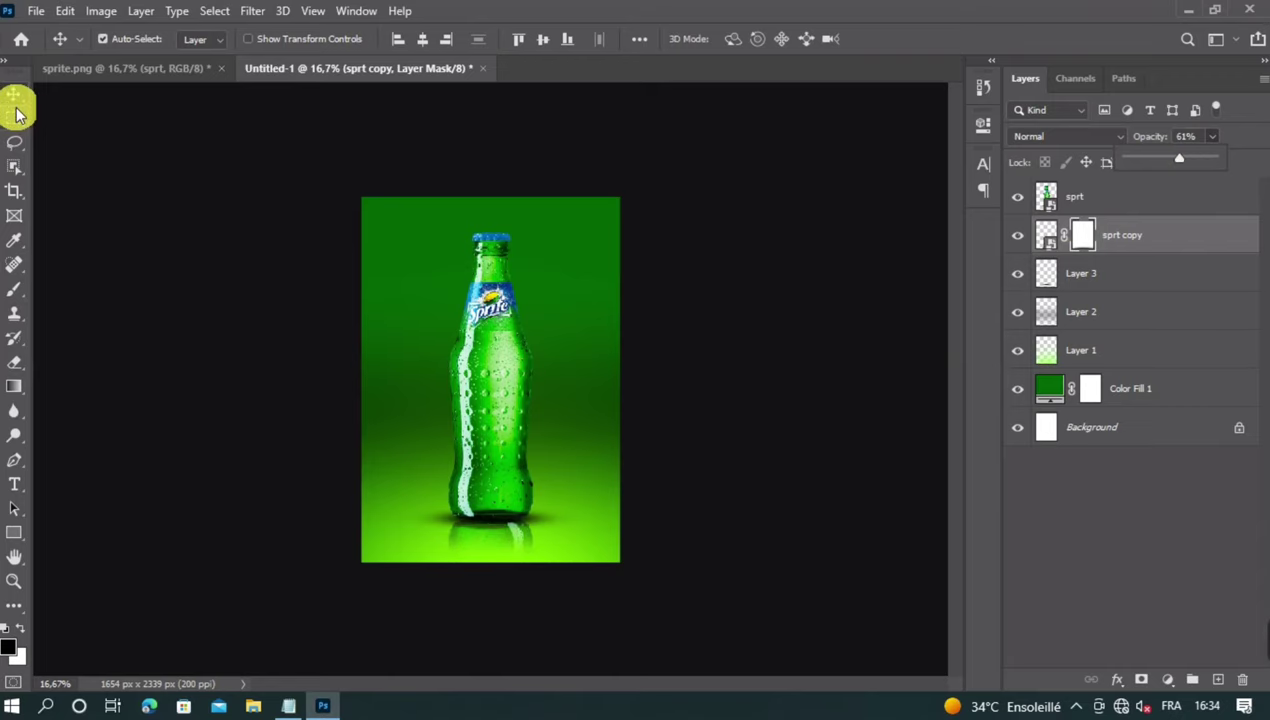
pyautogui.hotkey('ctrl', '+')
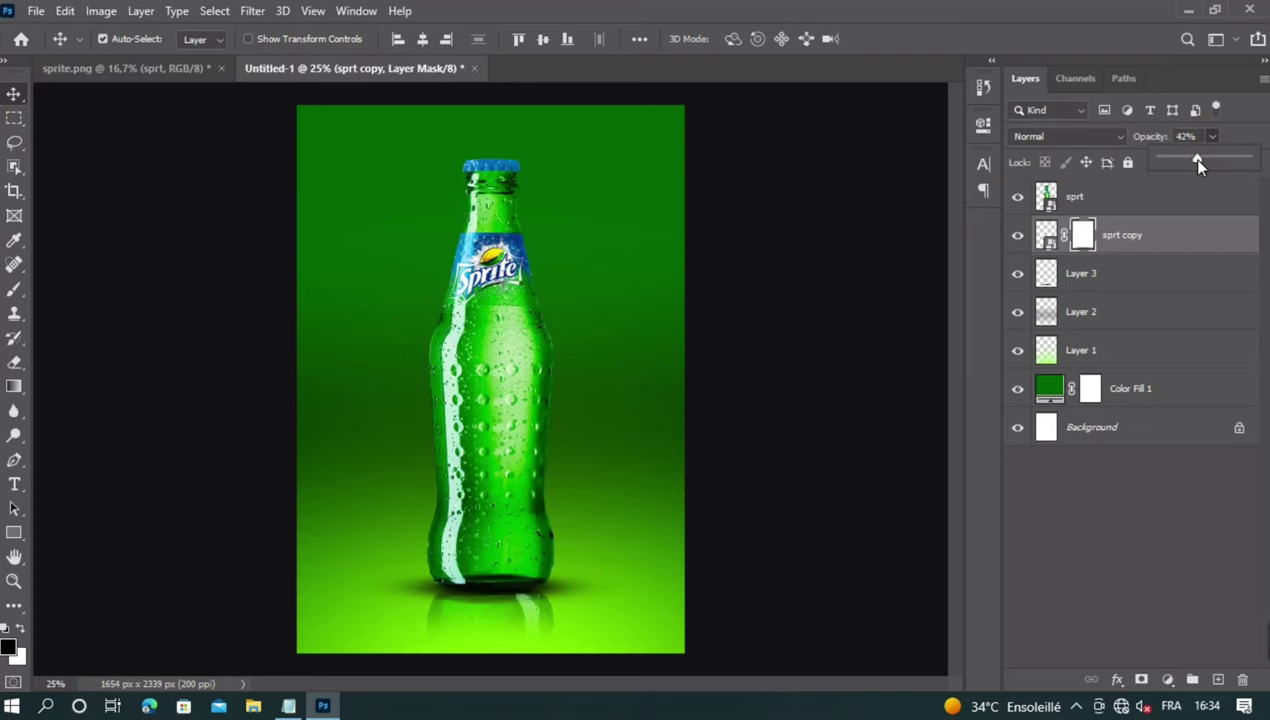
pyautogui.click(1128, 225)
# Set the opacity of the shadow layer beneath the bottle to 91%.
pyautogui.click(1128, 280)
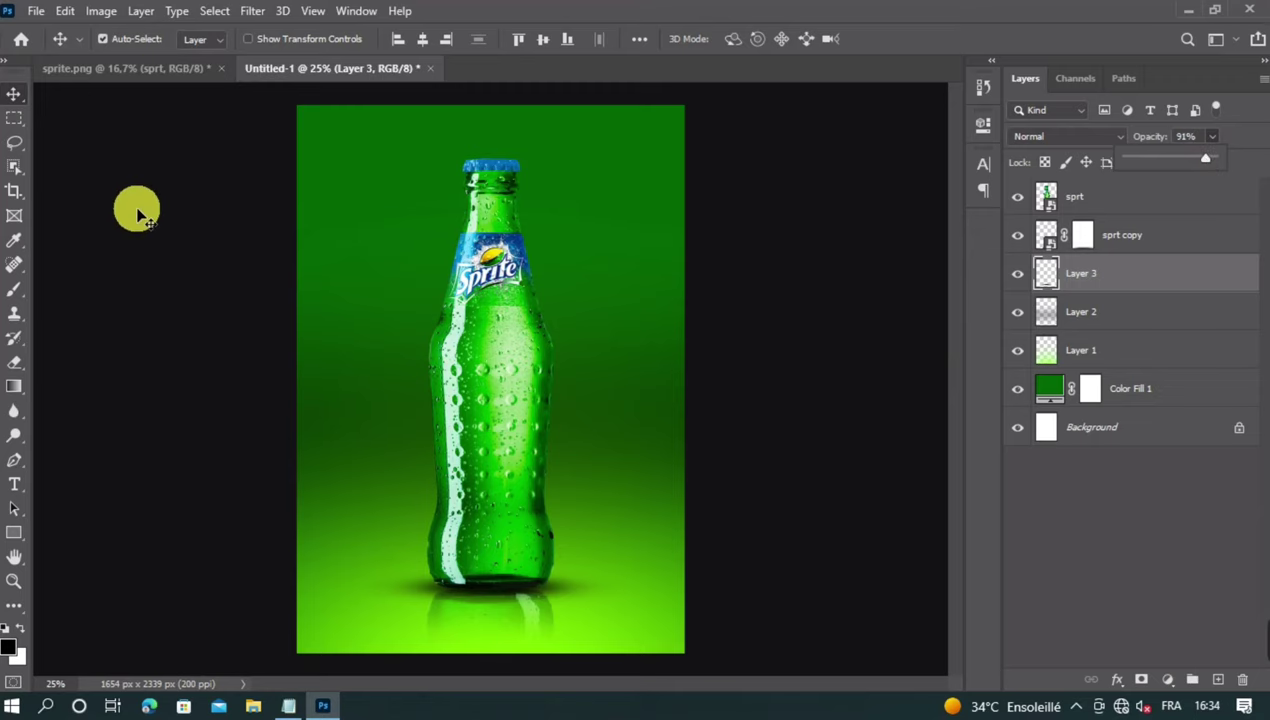
pyautogui.hotkey('ctrl', '-')
pyautogui.hotkey('ctrl', '-')
pyautogui.hotkey('ctrl', '-')
pyautogui.hotkey('ctrl', '+')
pyautogui.hotkey('ctrl', '+')
pyautogui.hotkey('ctrl', '+')
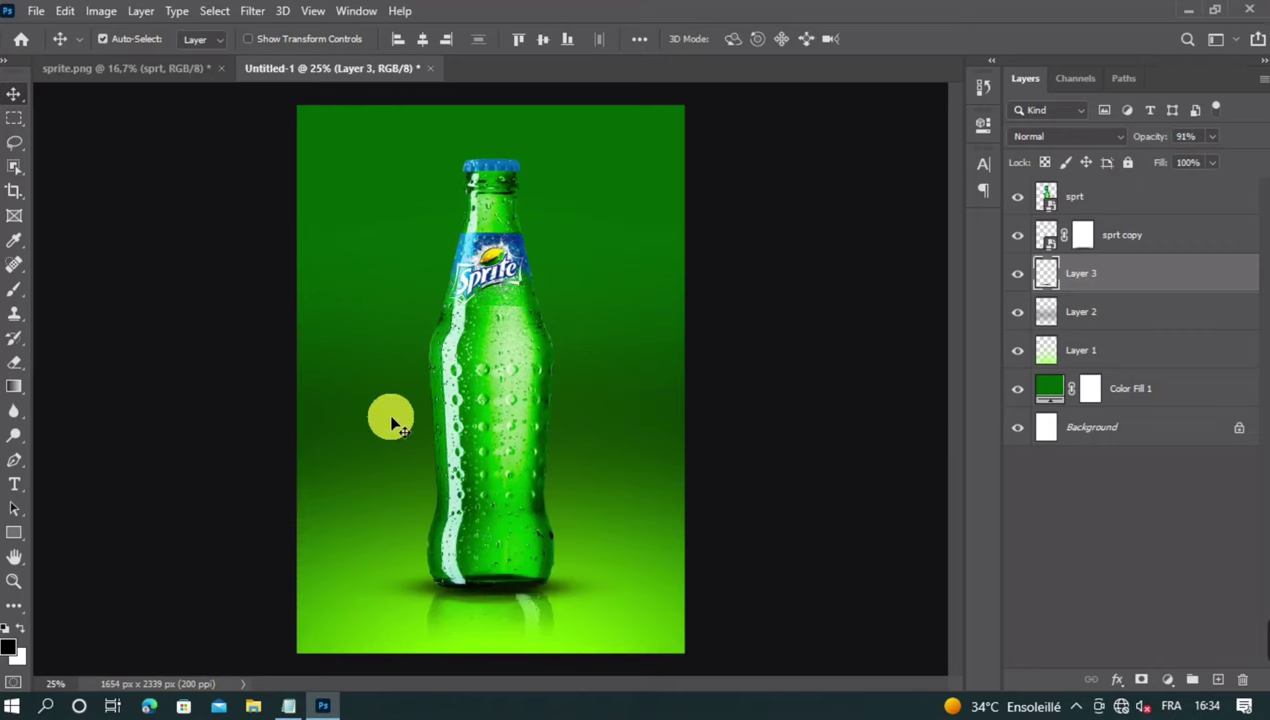
# Duplicate the upright bottle, tilt the copy about 26° clockwise and enlarge it to about 33% scale at the poster's upper-left edge.
pyautogui.click(477, 301)
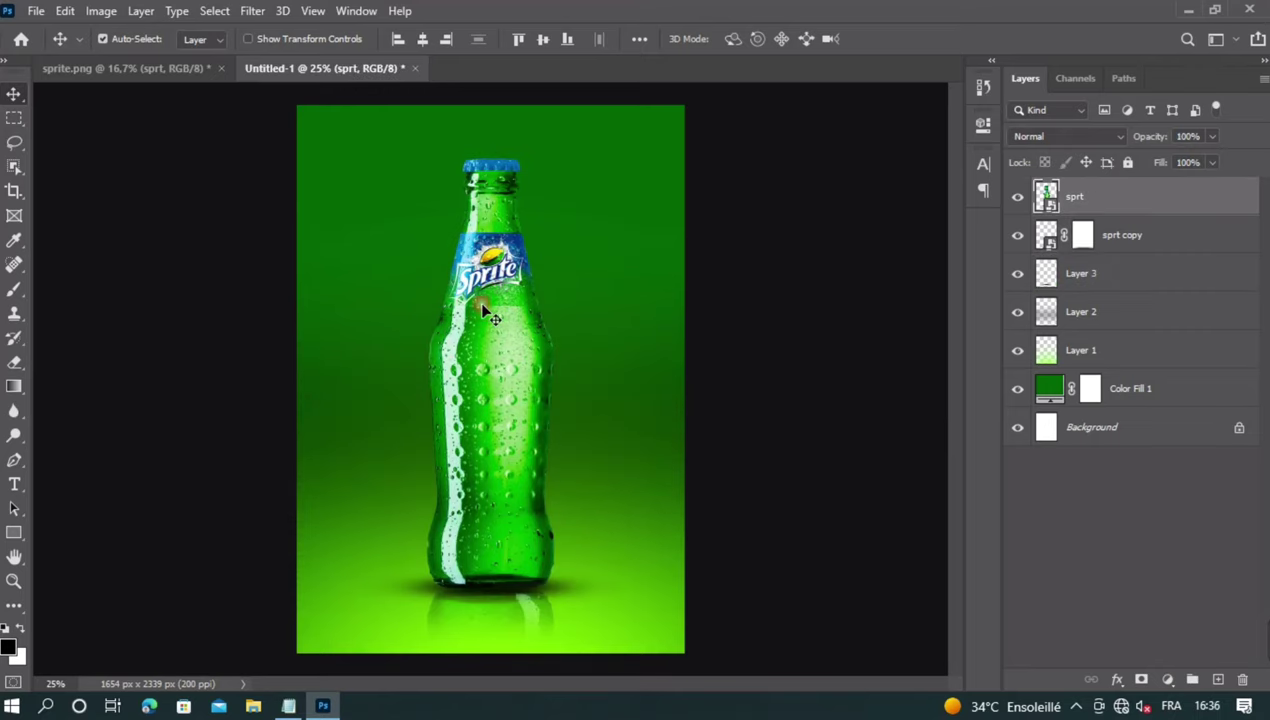
pyautogui.click(1017, 197)
pyautogui.click(1017, 197)
pyautogui.hotkey('ctrl', 'j')
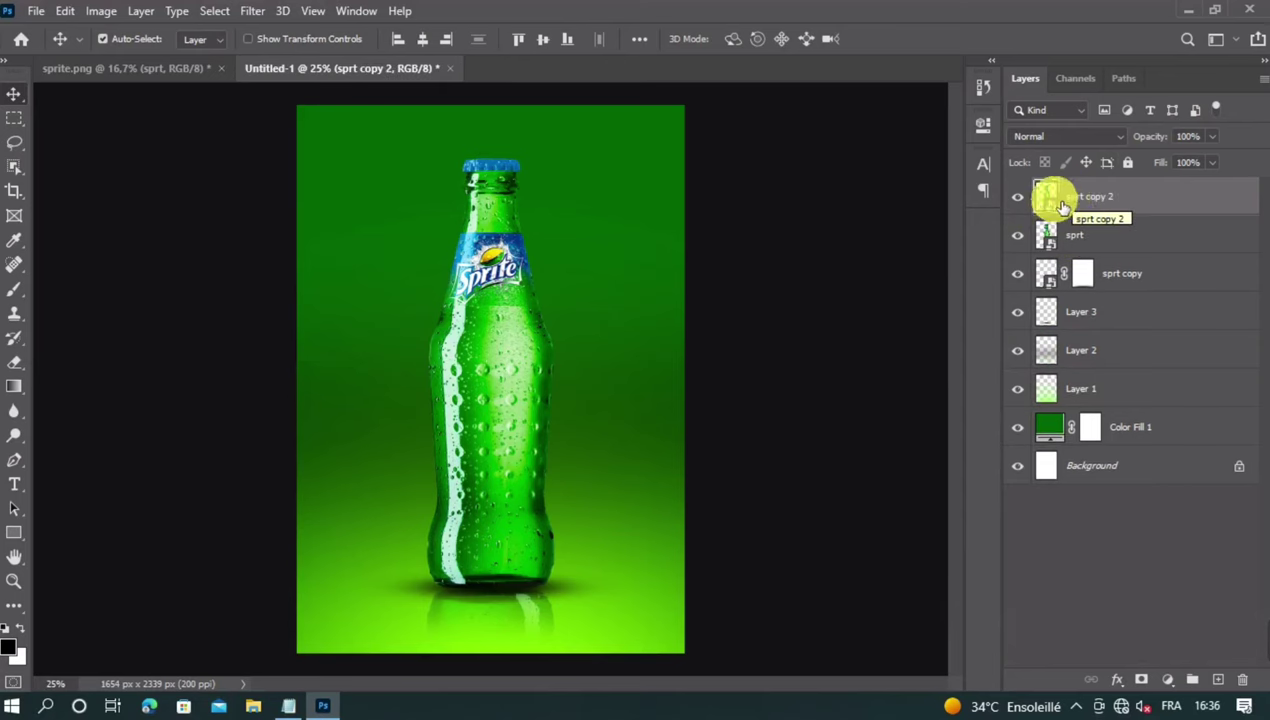
pyautogui.hotkey('ctrl', 't')
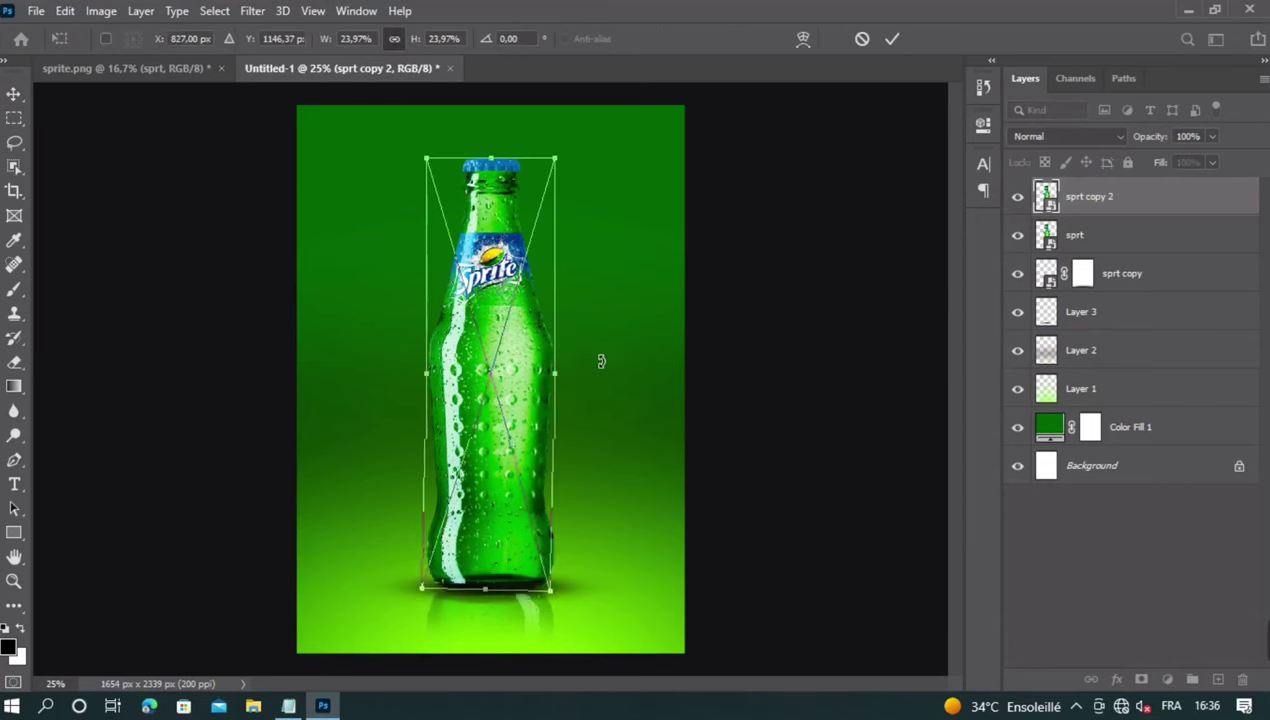
pyautogui.moveTo(598, 360); pyautogui.dragTo(581, 445)
pyautogui.moveTo(425, 330); pyautogui.dragTo(343, 283)
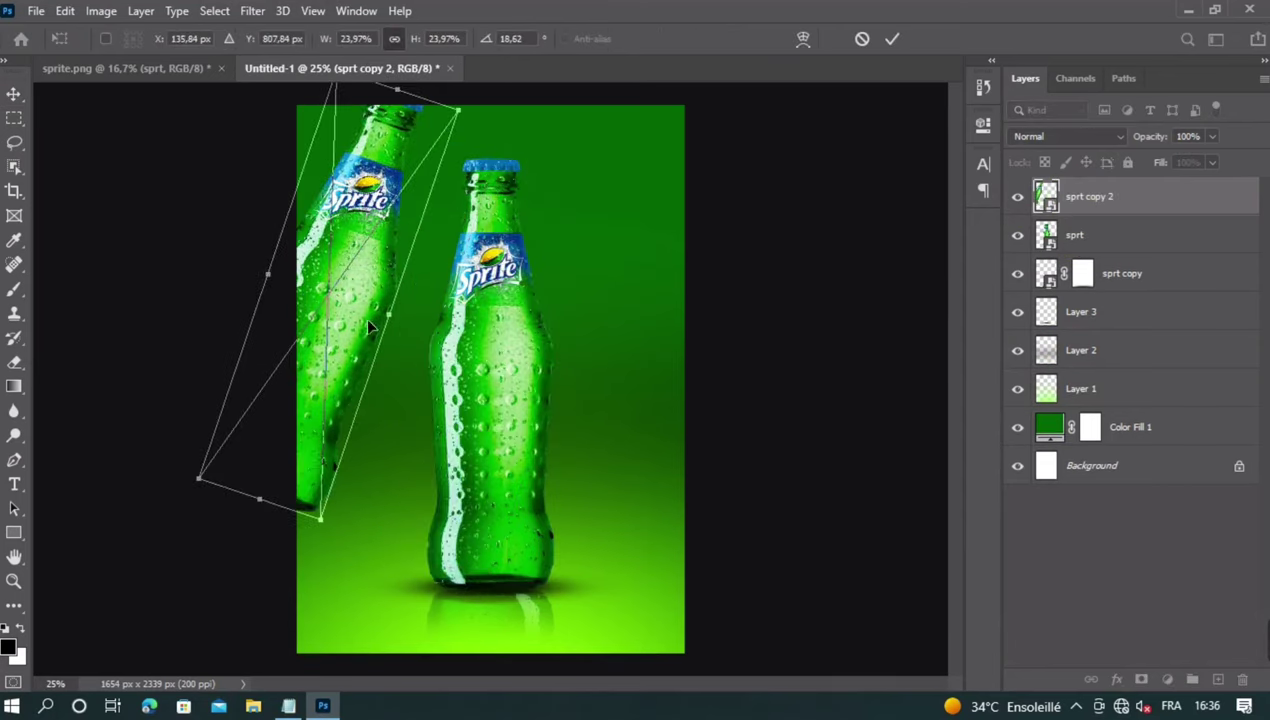
pyautogui.moveTo(399, 320); pyautogui.dragTo(450, 361)
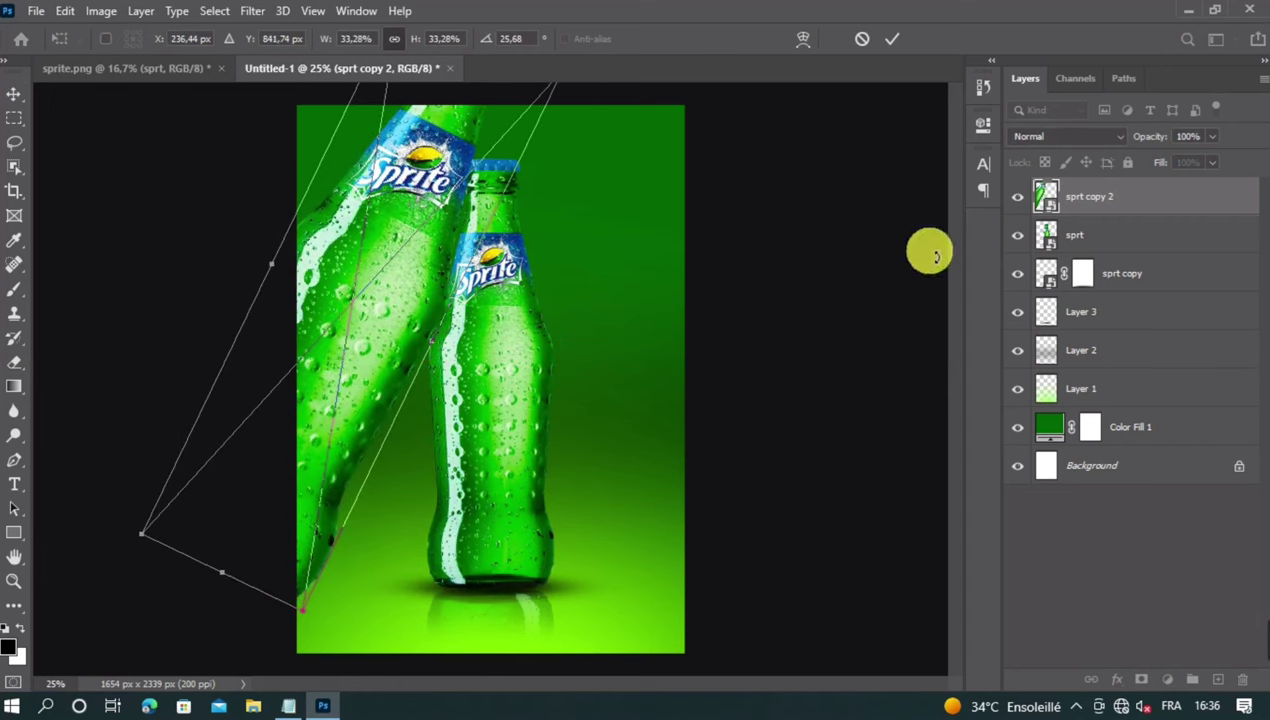
# Place the tilted bottle copy behind the upright bottle and refine it to 32.59% scale and about 31° rotation.
pyautogui.moveTo(1112, 201); pyautogui.dragTo(1106, 265)
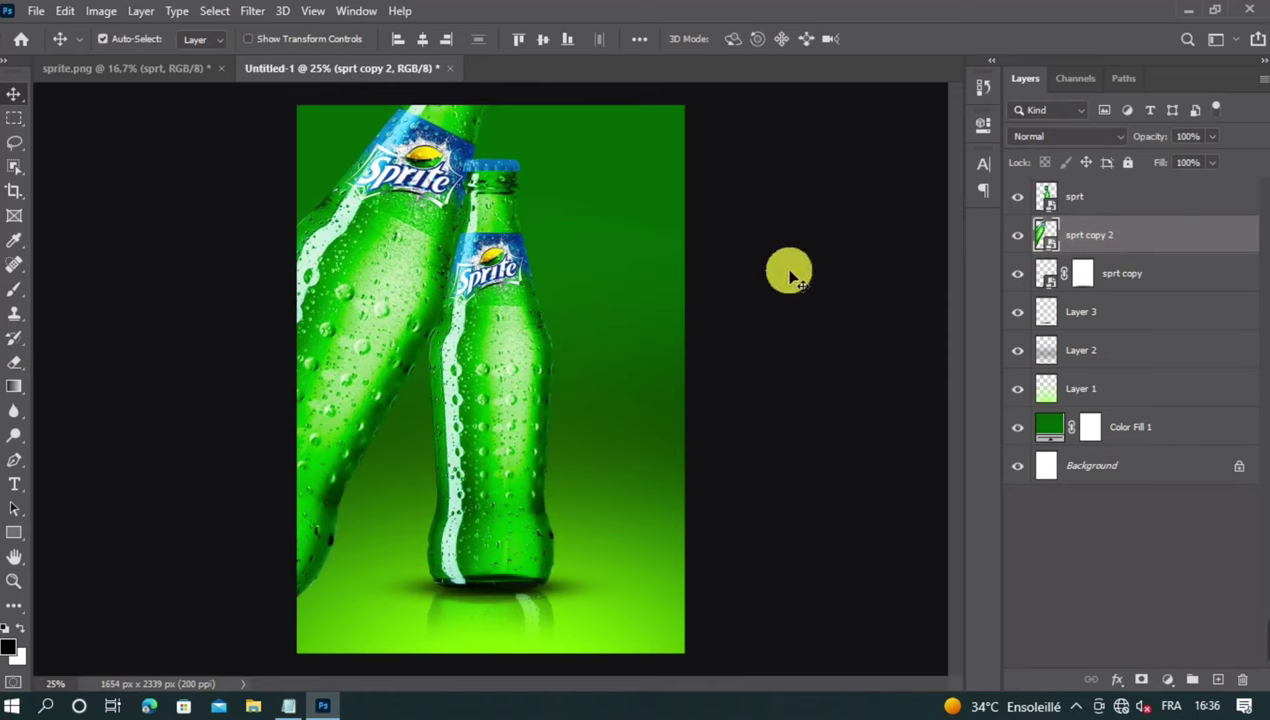
pyautogui.moveTo(411, 281); pyautogui.dragTo(405, 269)
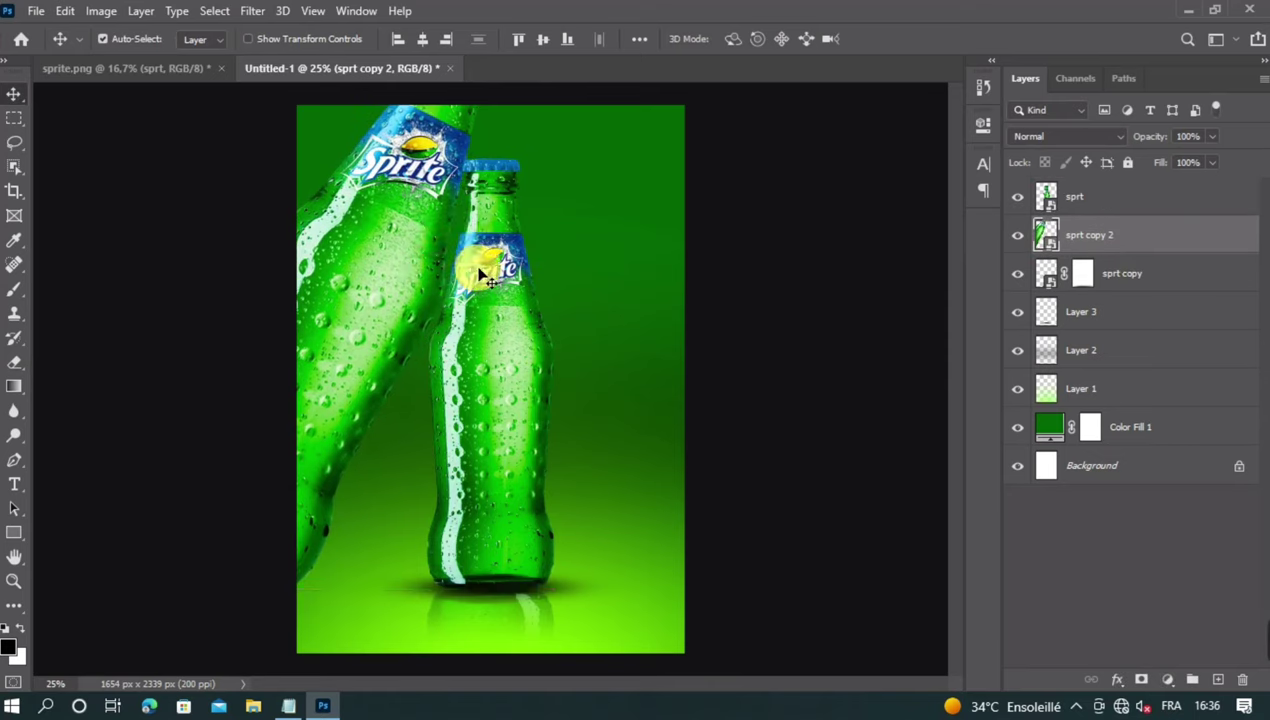
pyautogui.hotkey('ctrl', 't')
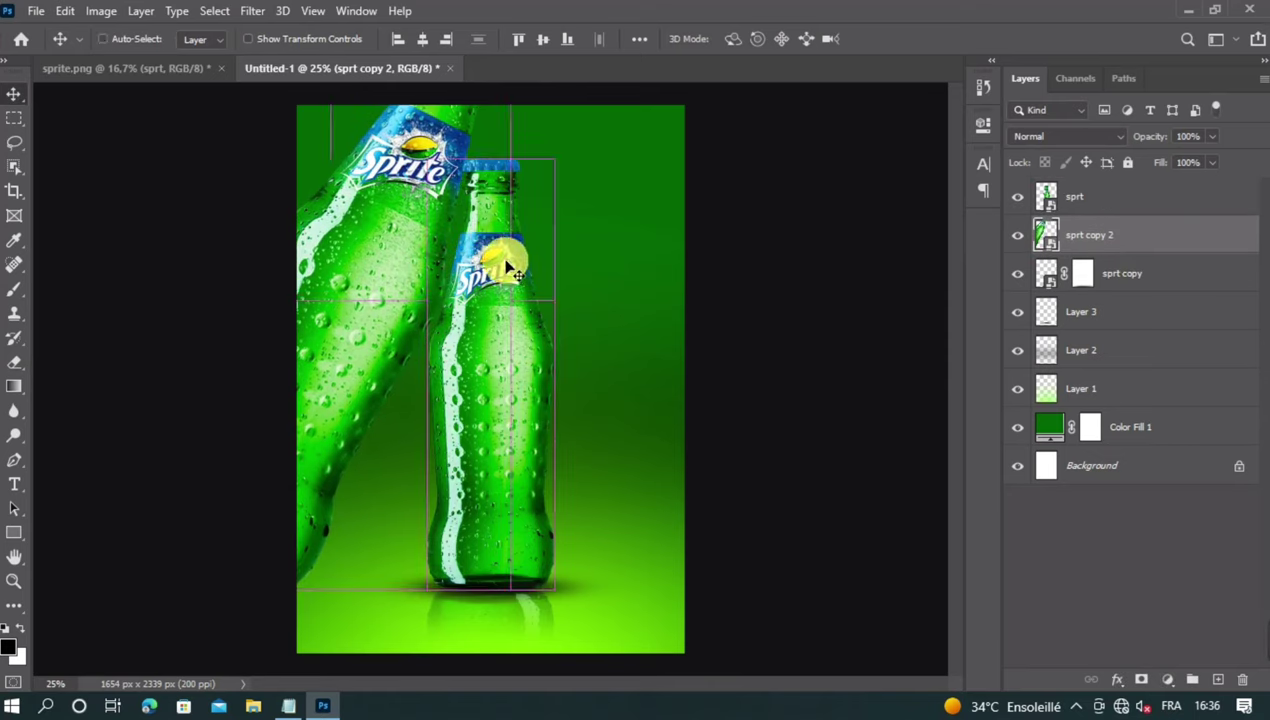
pyautogui.moveTo(505, 261)
pyautogui.mouseDown()
pyautogui.moveTo(510, 249)
pyautogui.moveTo(516, 259)
pyautogui.mouseUp()
pyautogui.moveTo(407, 254); pyautogui.dragTo(398, 256)
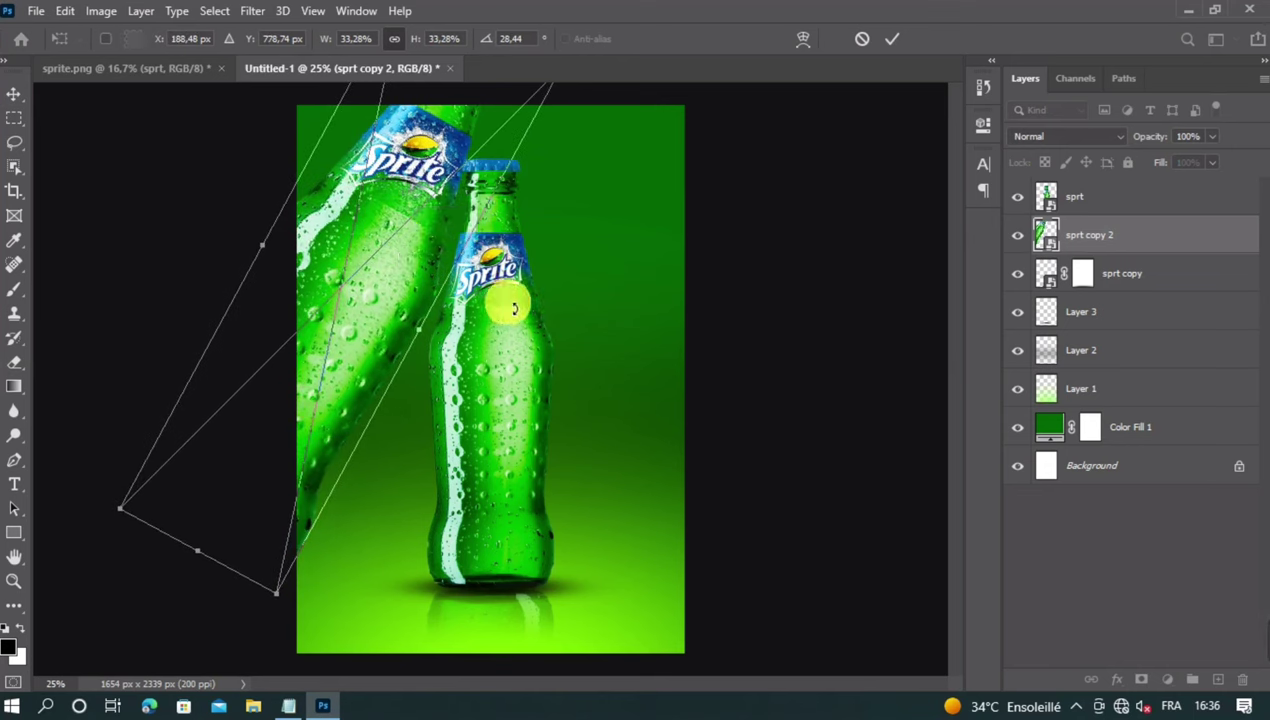
pyautogui.moveTo(424, 341); pyautogui.dragTo(412, 335)
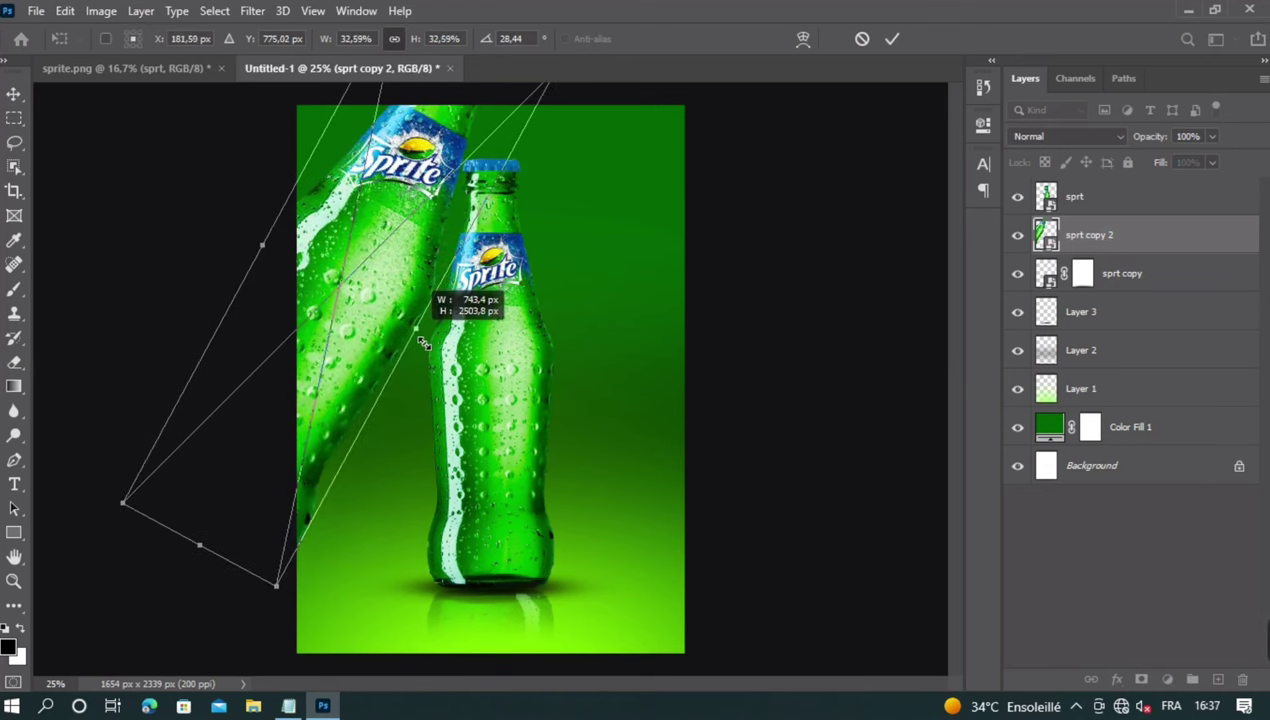
pyautogui.moveTo(528, 330); pyautogui.dragTo(510, 343)
pyautogui.press('Return')
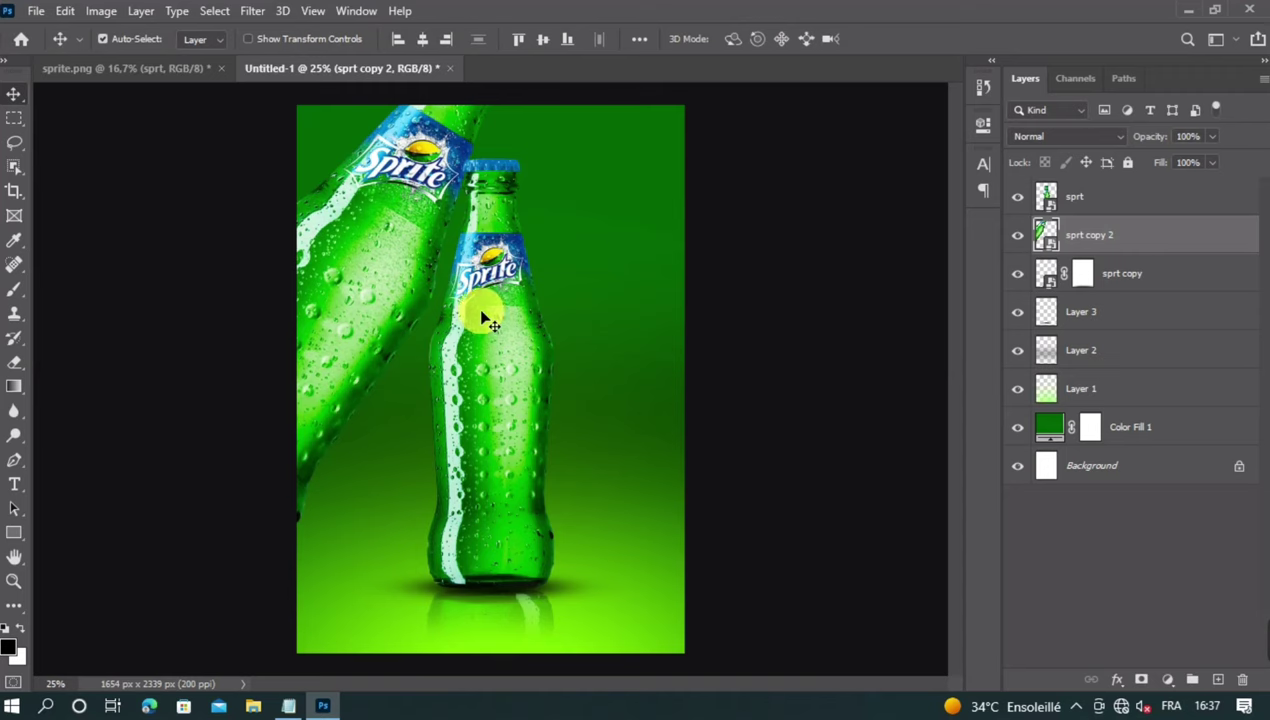
pyautogui.moveTo(352, 280)
pyautogui.mouseDown()
pyautogui.moveTo(363, 298)
pyautogui.moveTo(366, 281)
pyautogui.mouseUp()
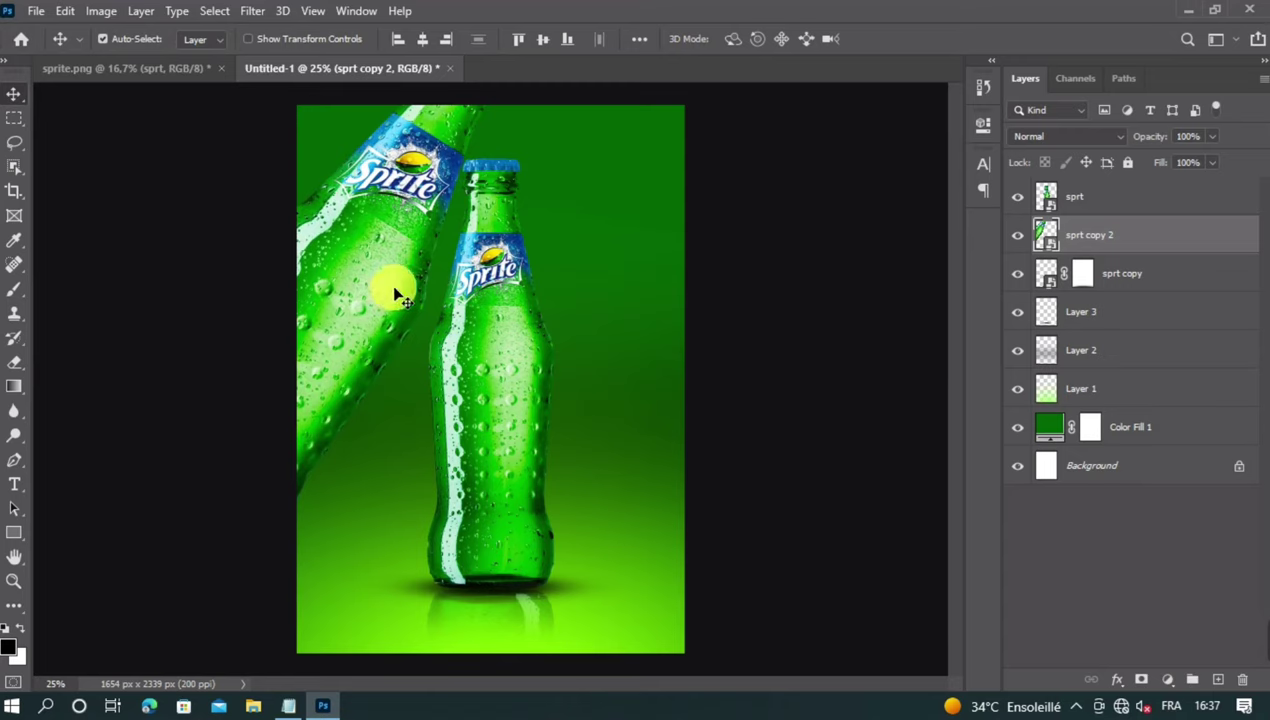
pyautogui.click(253, 12)
pyautogui.click(255, 16)
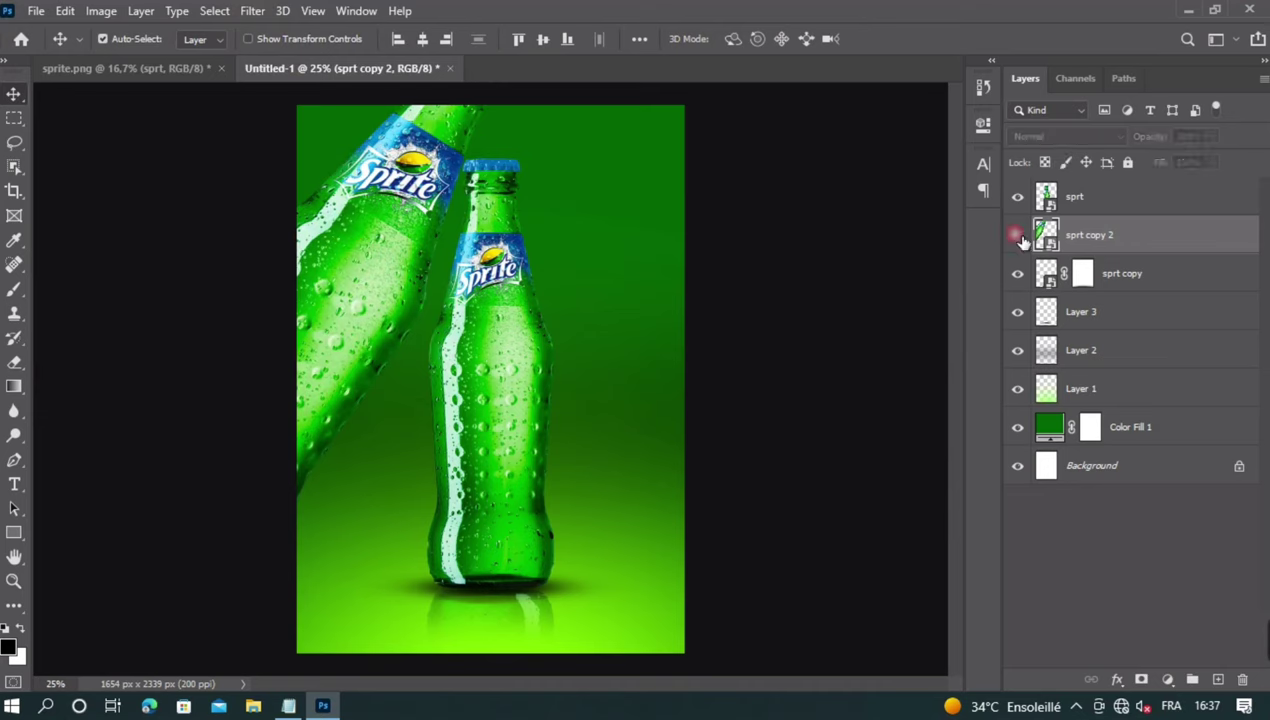
# Duplicate the tilted bottle, flip the copy horizontally and position it at the poster's upper-right edge.
pyautogui.hotkey('ctrl', 'j')
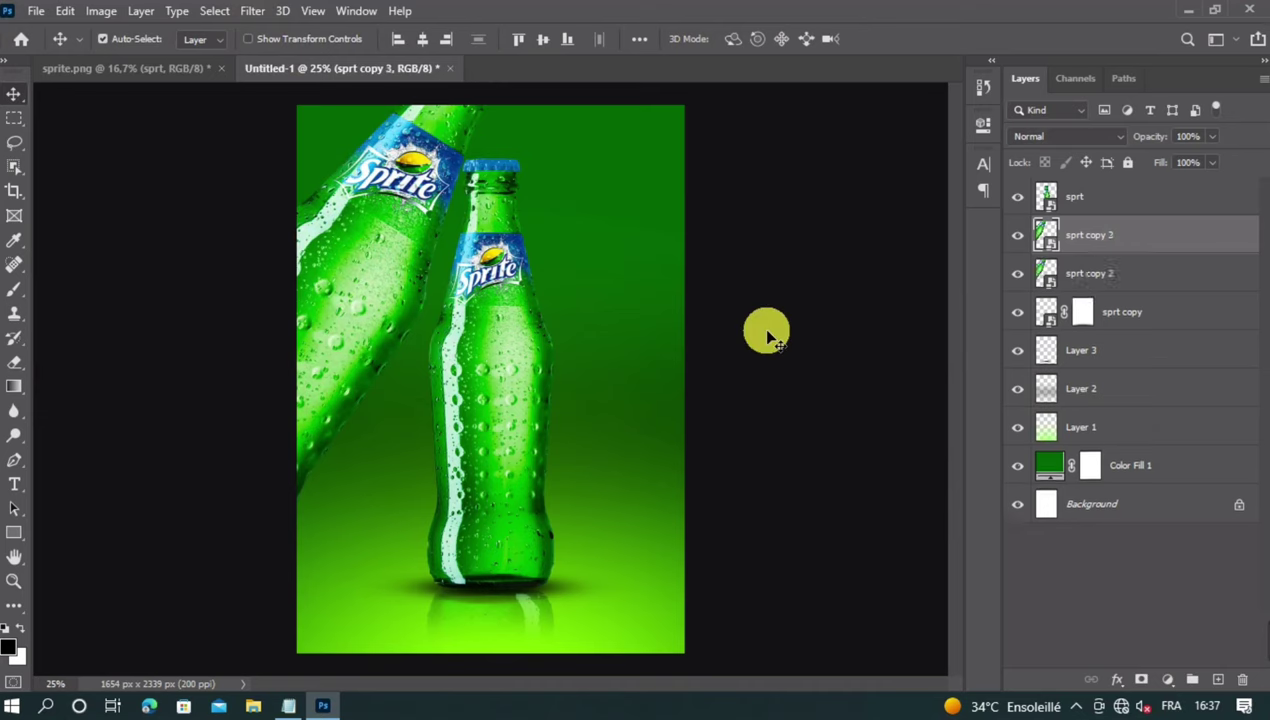
pyautogui.hotkey('ctrl', 't')
pyautogui.rightClick(389, 260)
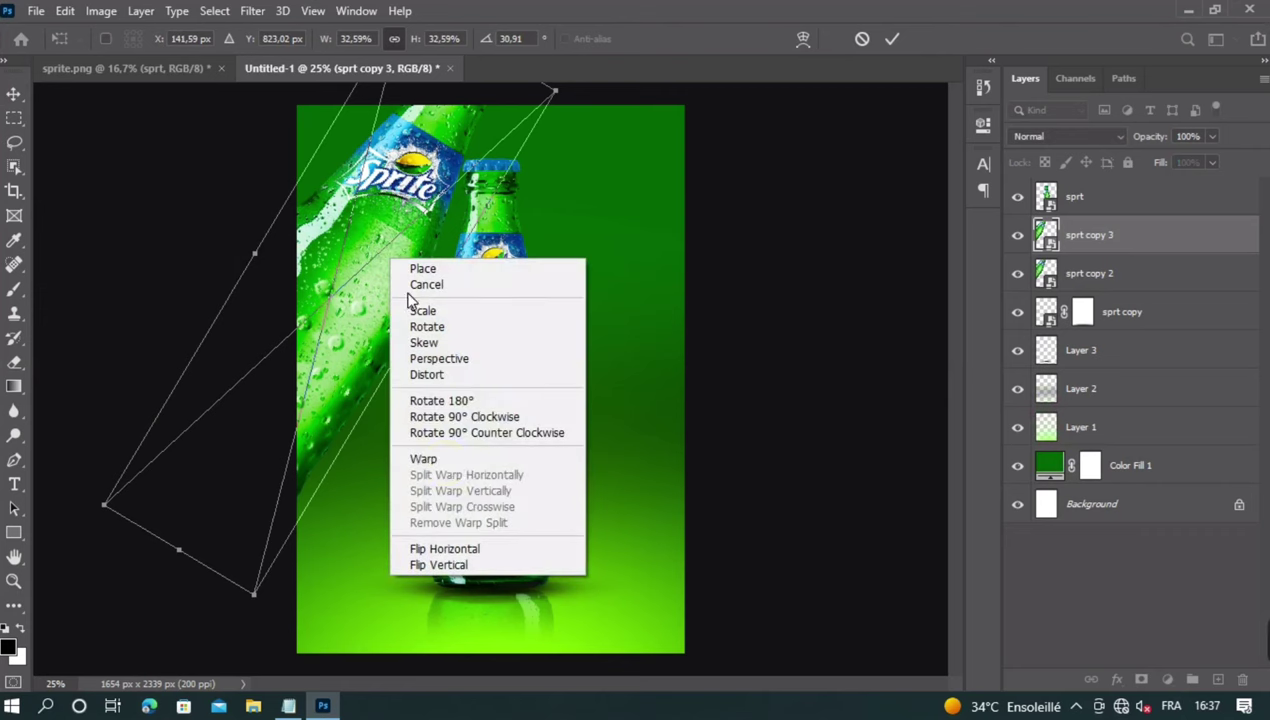
pyautogui.click(450, 548)
pyautogui.moveTo(397, 360); pyautogui.dragTo(786, 316)
pyautogui.moveTo(846, 289)
pyautogui.mouseDown()
pyautogui.moveTo(862, 283)
pyautogui.moveTo(851, 273)
pyautogui.mouseUp()
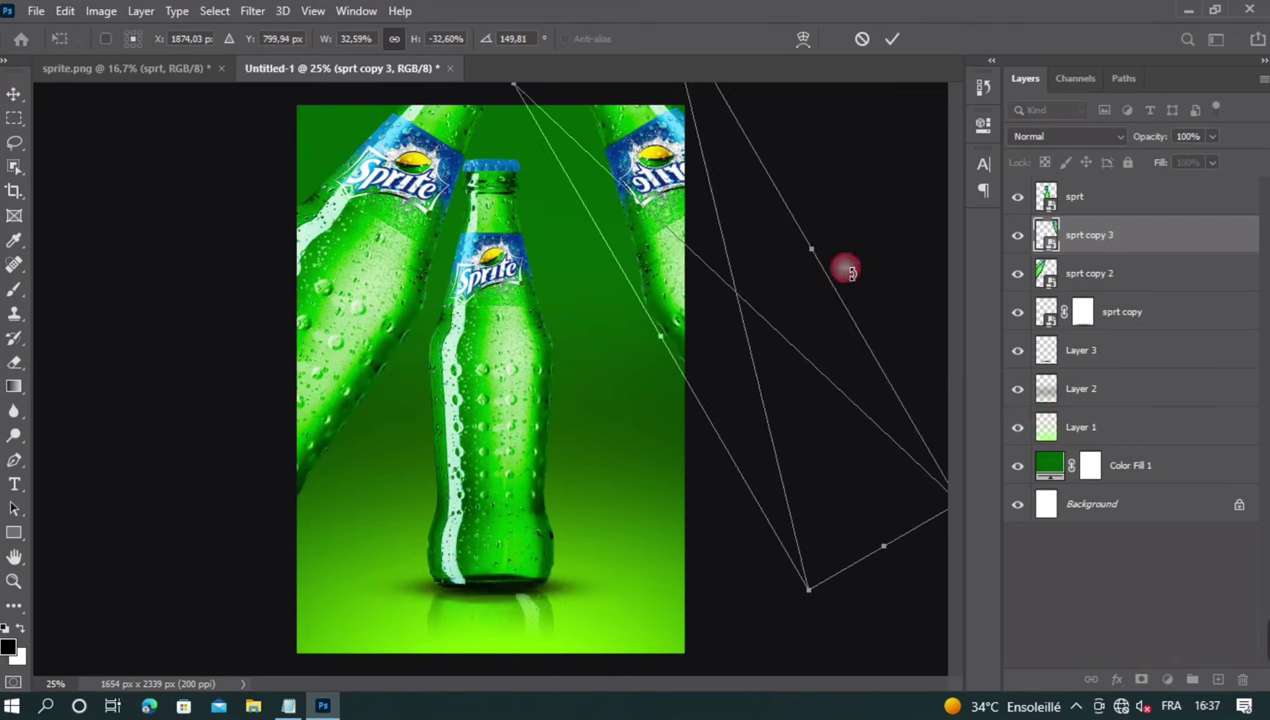
pyautogui.press('Return')
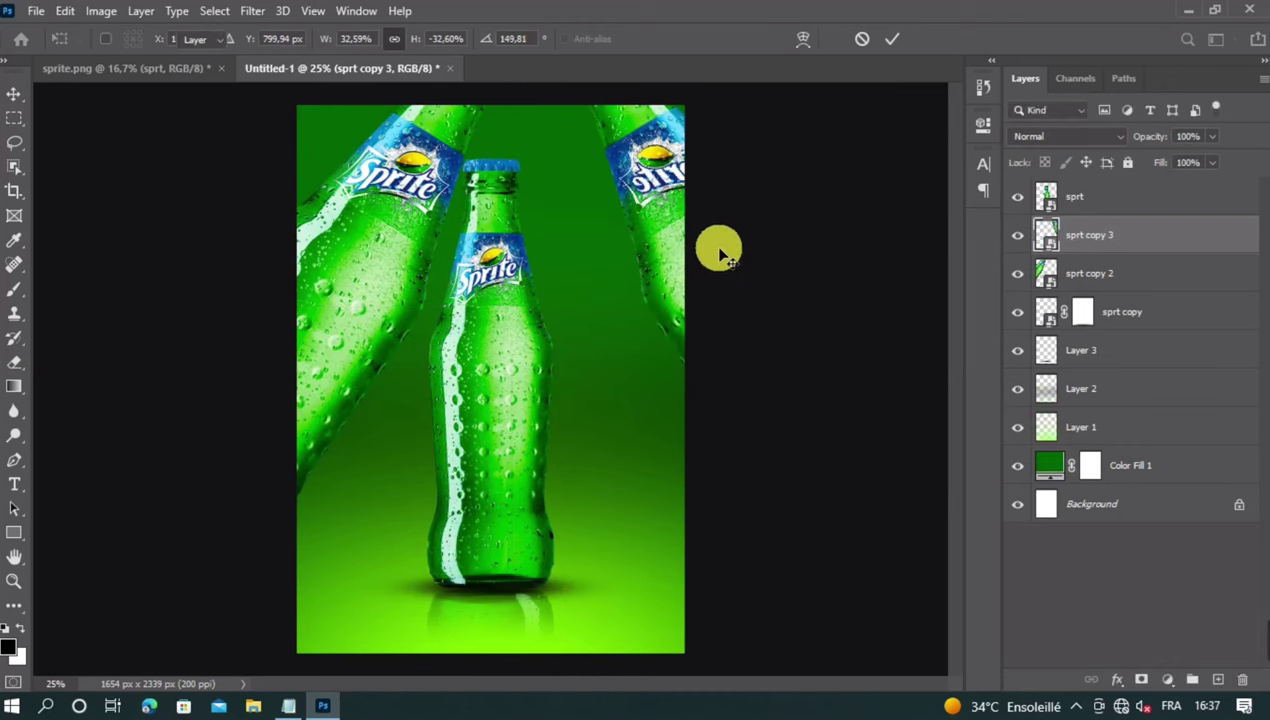
pyautogui.moveTo(675, 222); pyautogui.dragTo(669, 211)
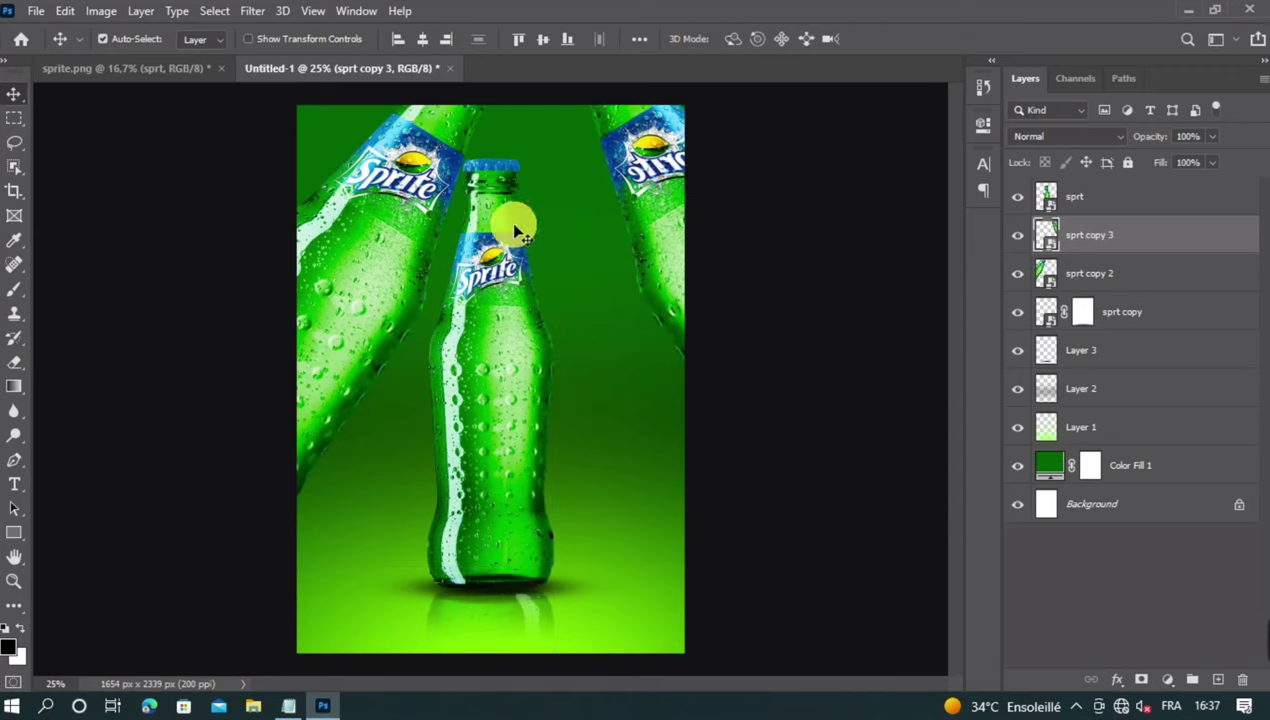
# Apply a Gaussian Blur with a 30-pixel radius to the tilted bottle on the poster's left side.
pyautogui.click(417, 203)
pyautogui.click(256, 13)
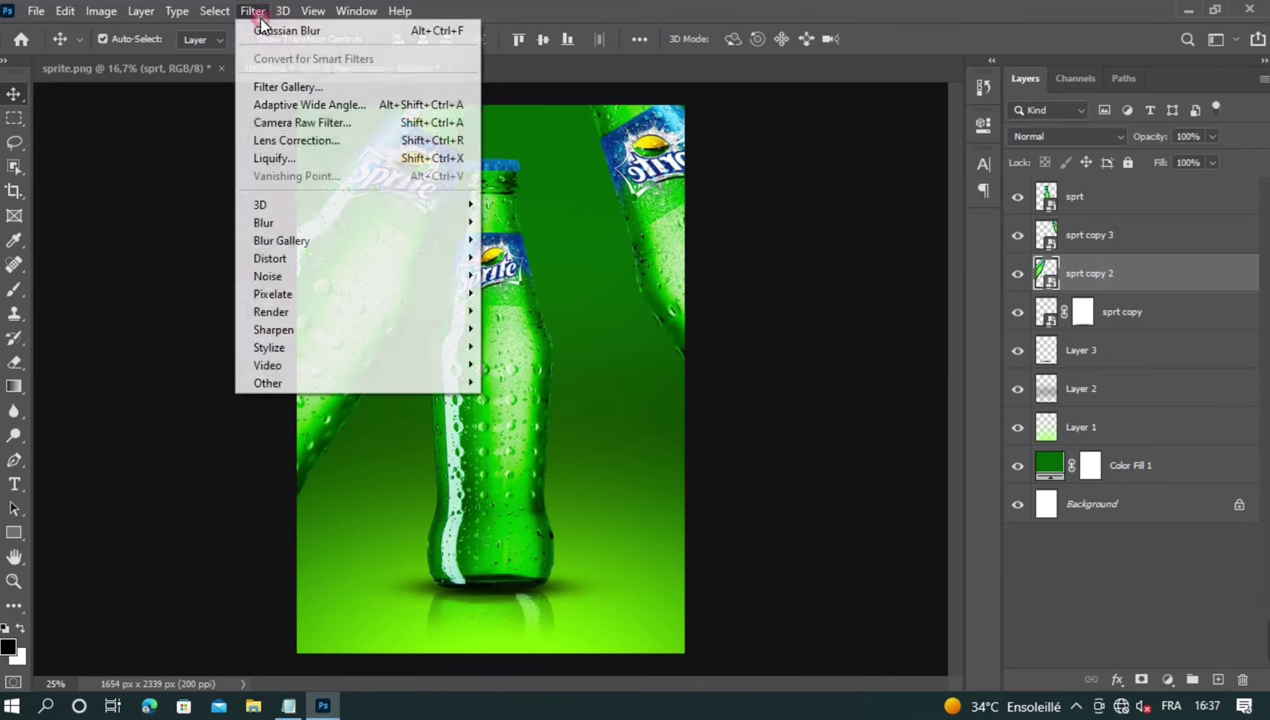
pyautogui.moveTo(357, 220)
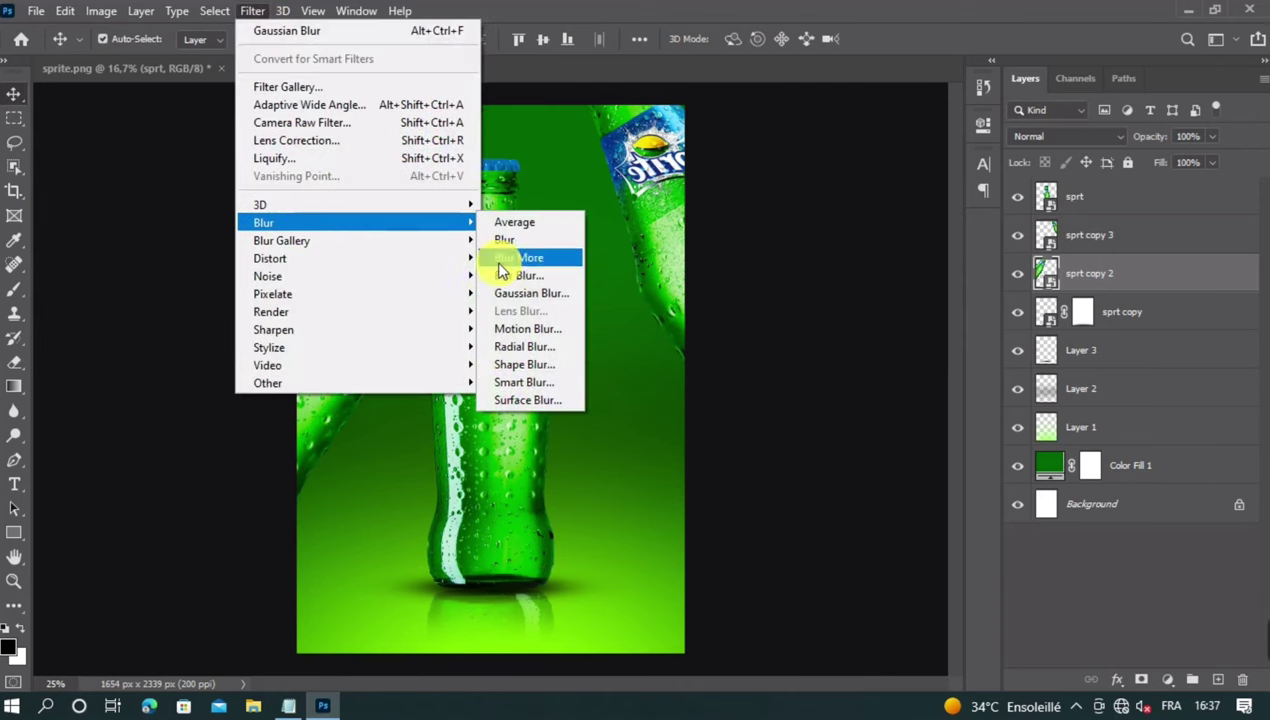
pyautogui.click(555, 299)
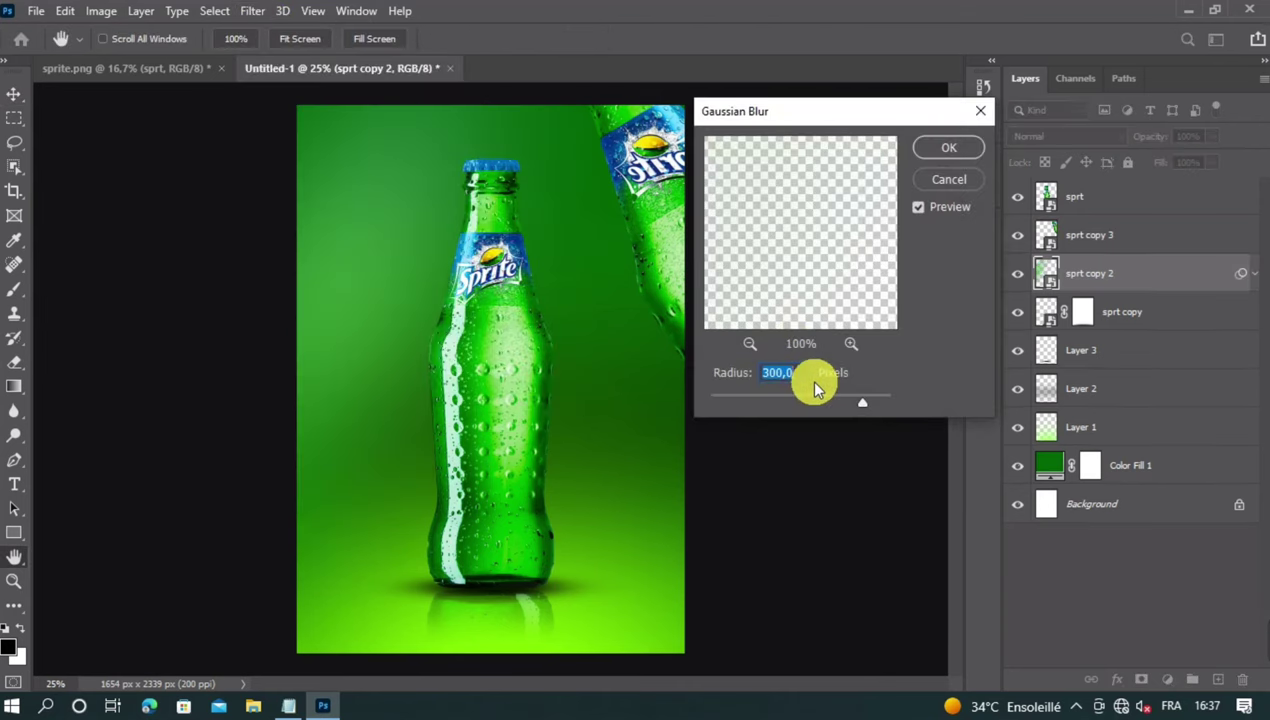
pyautogui.write('40')
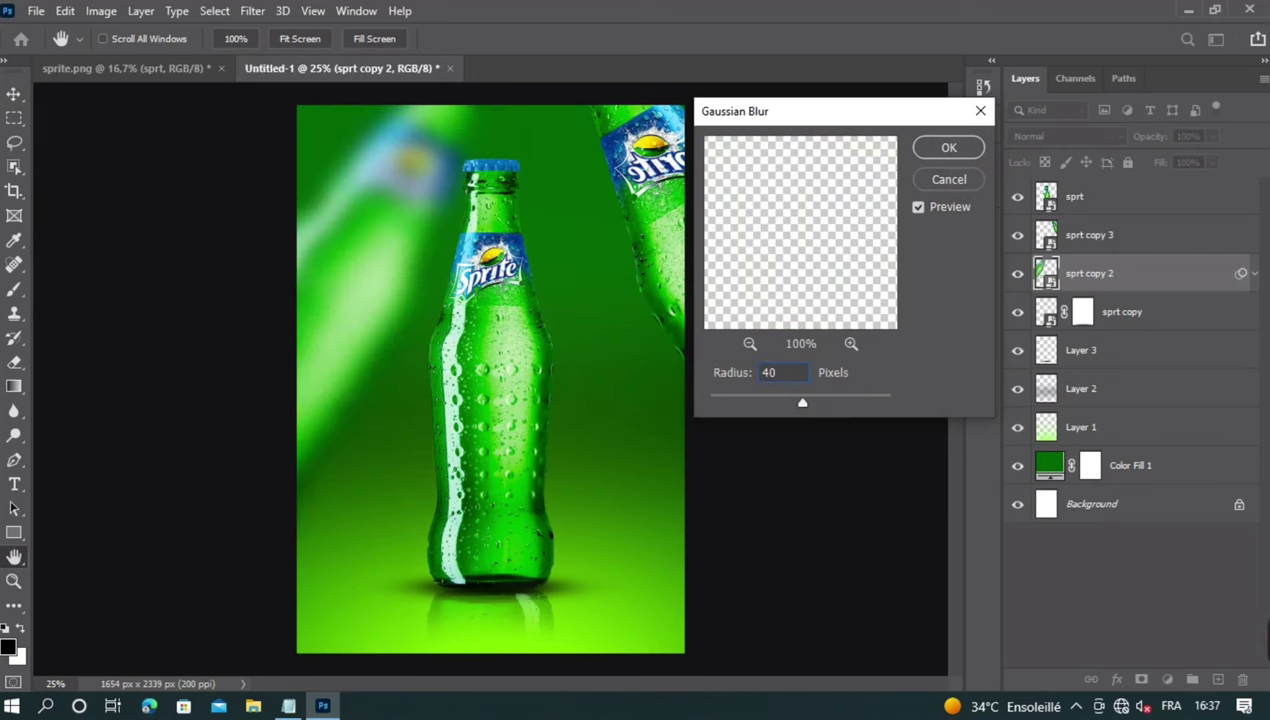
pyautogui.click(710, 368)
pyautogui.write('30')
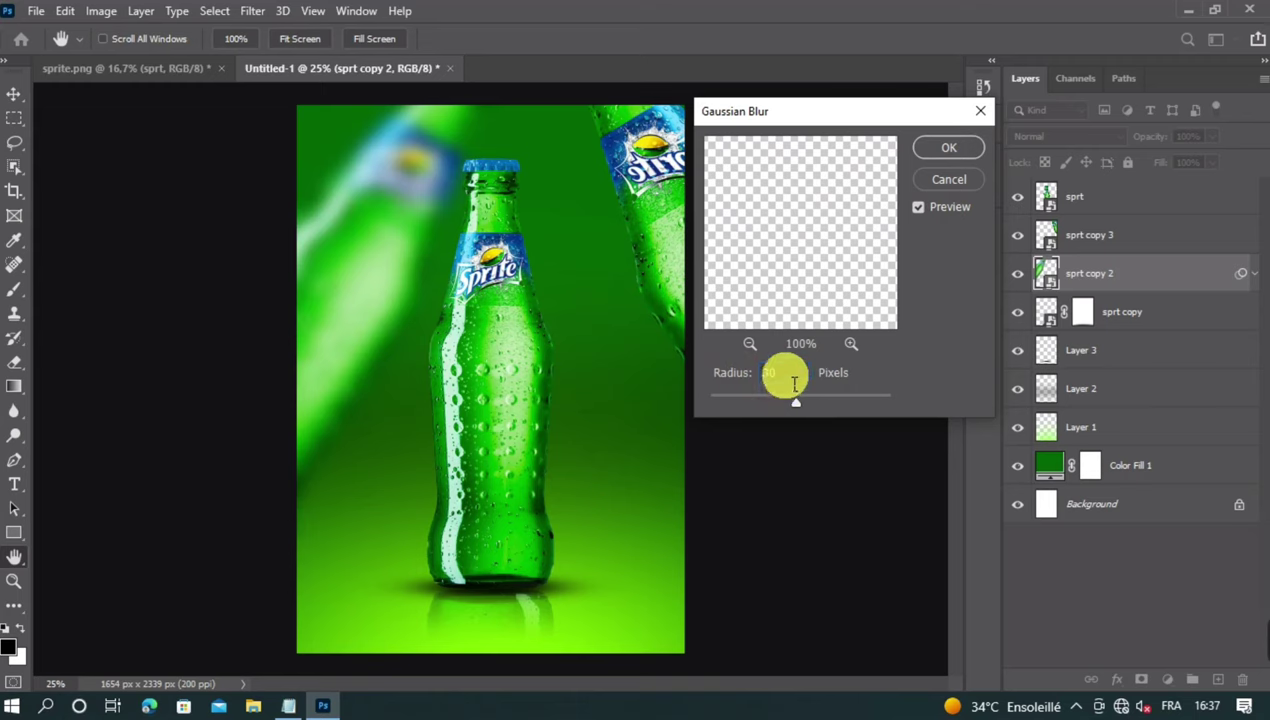
pyautogui.click(752, 386)
pyautogui.click(938, 156)
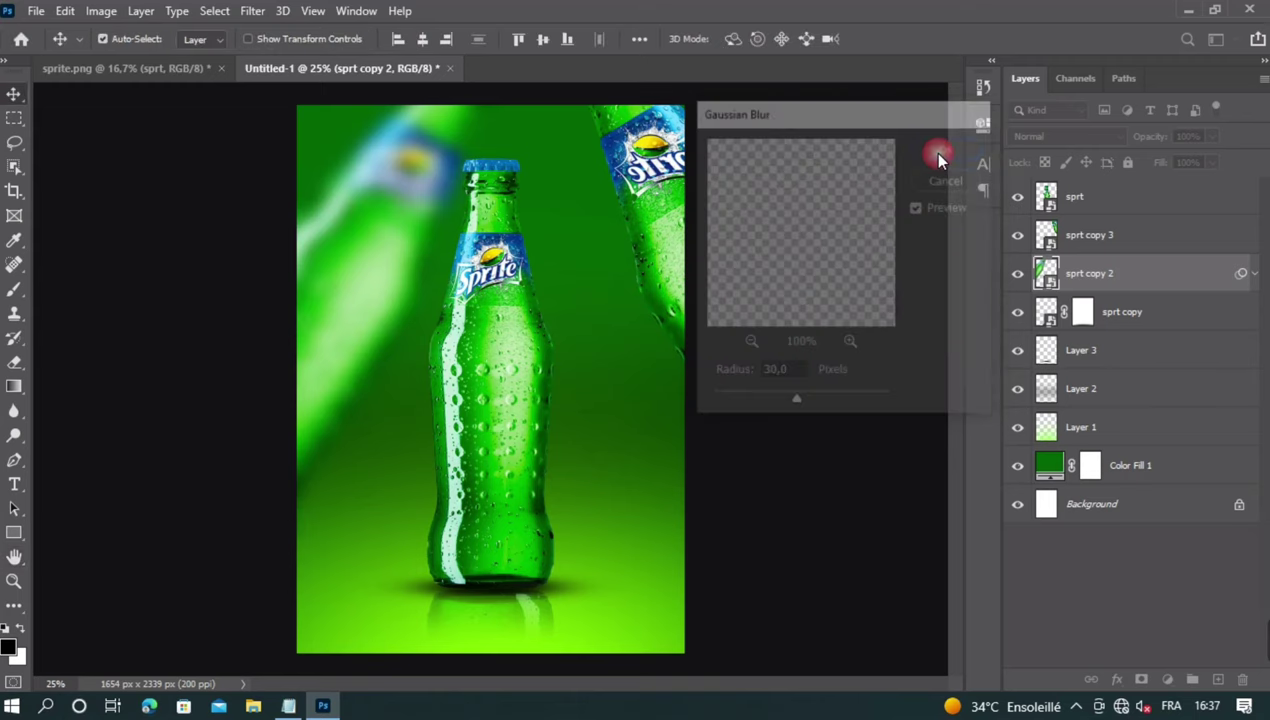
# Repeat the last Gaussian Blur on the tilted bottle on the poster's right side and slightly adjust the position of the left one.
pyautogui.hotkey('ctrl', 'f')
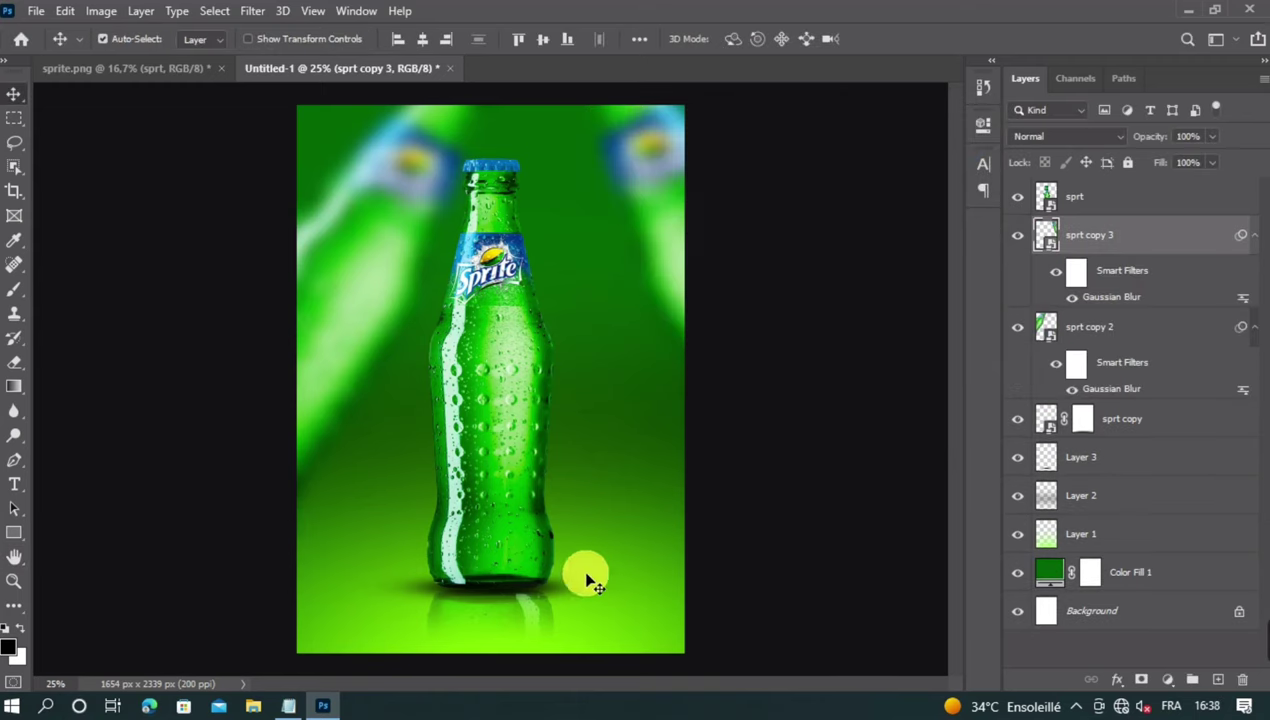
pyautogui.click(370, 238)
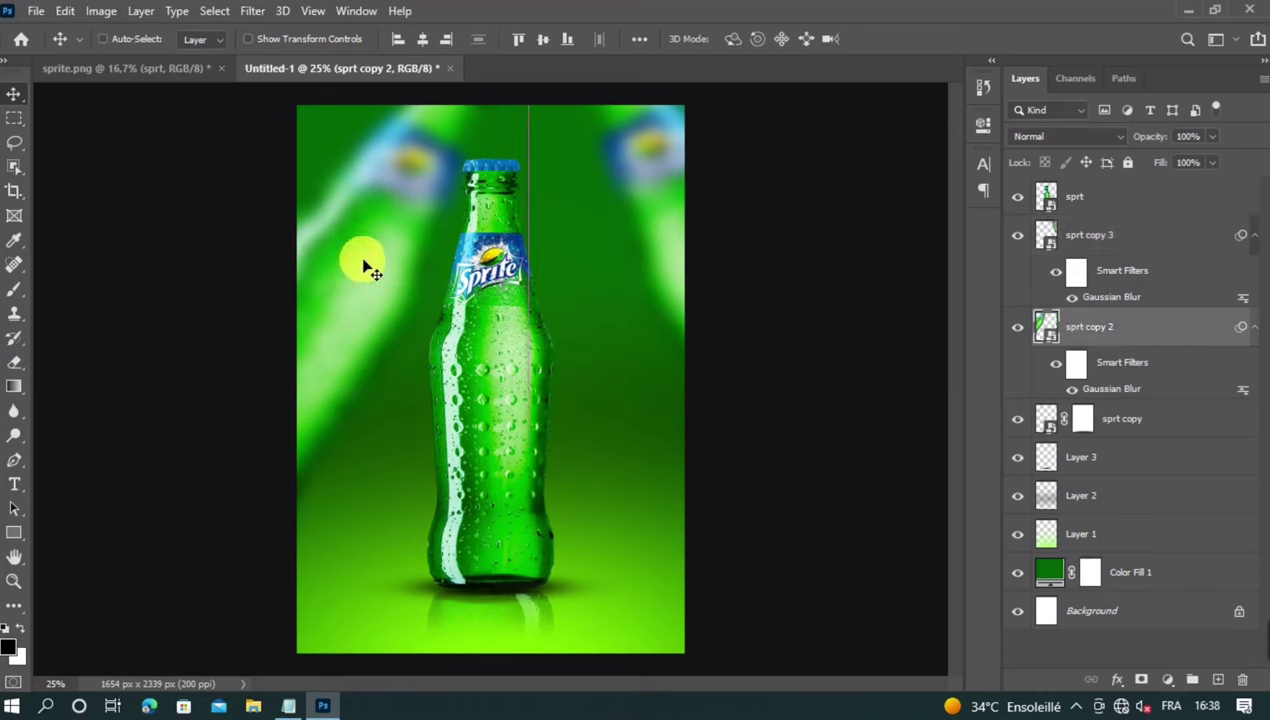
pyautogui.moveTo(364, 262); pyautogui.dragTo(346, 290)
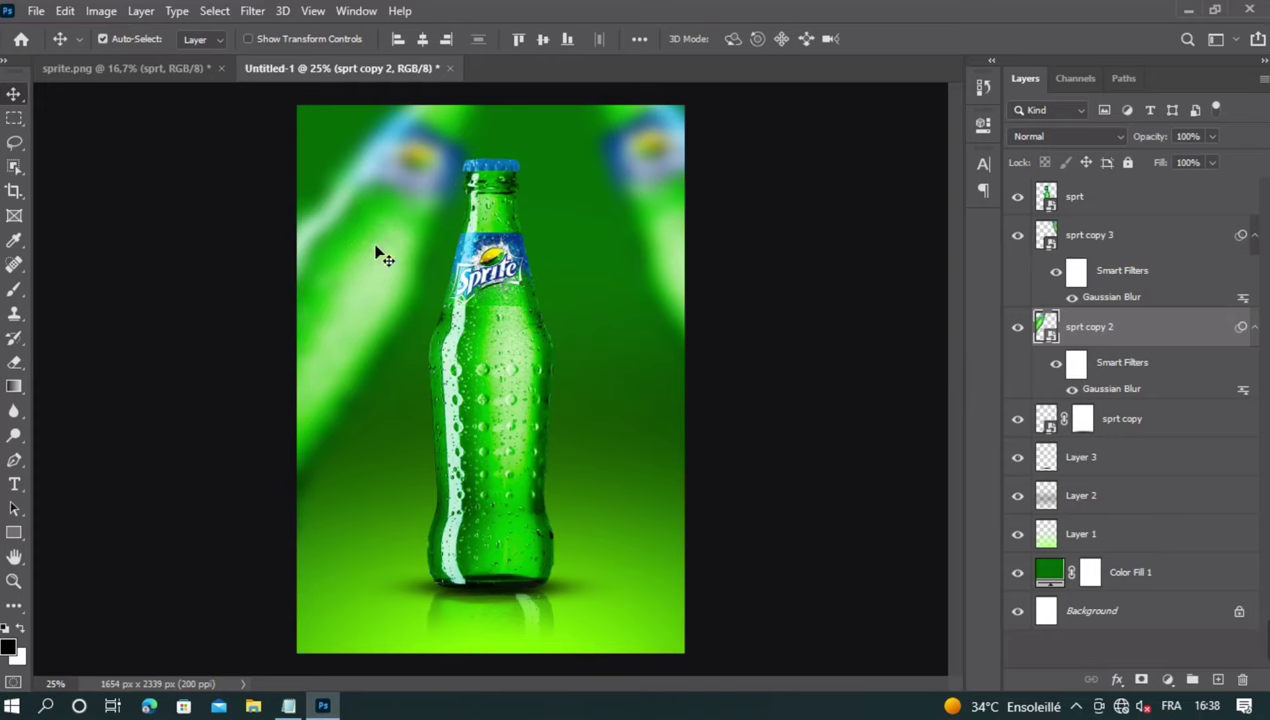
# Set the fill of the blurred bottle on the poster's left side to 50%.
pyautogui.click(1163, 142)
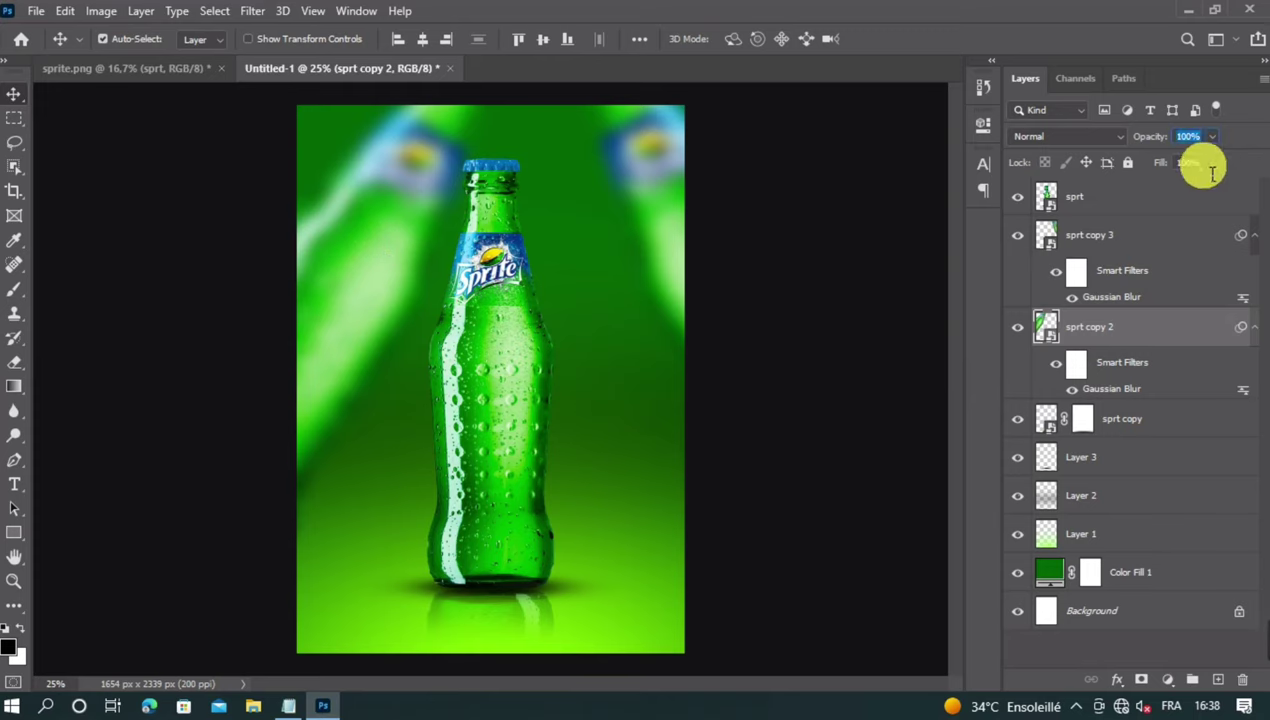
pyautogui.click(1190, 163)
pyautogui.click(1197, 168)
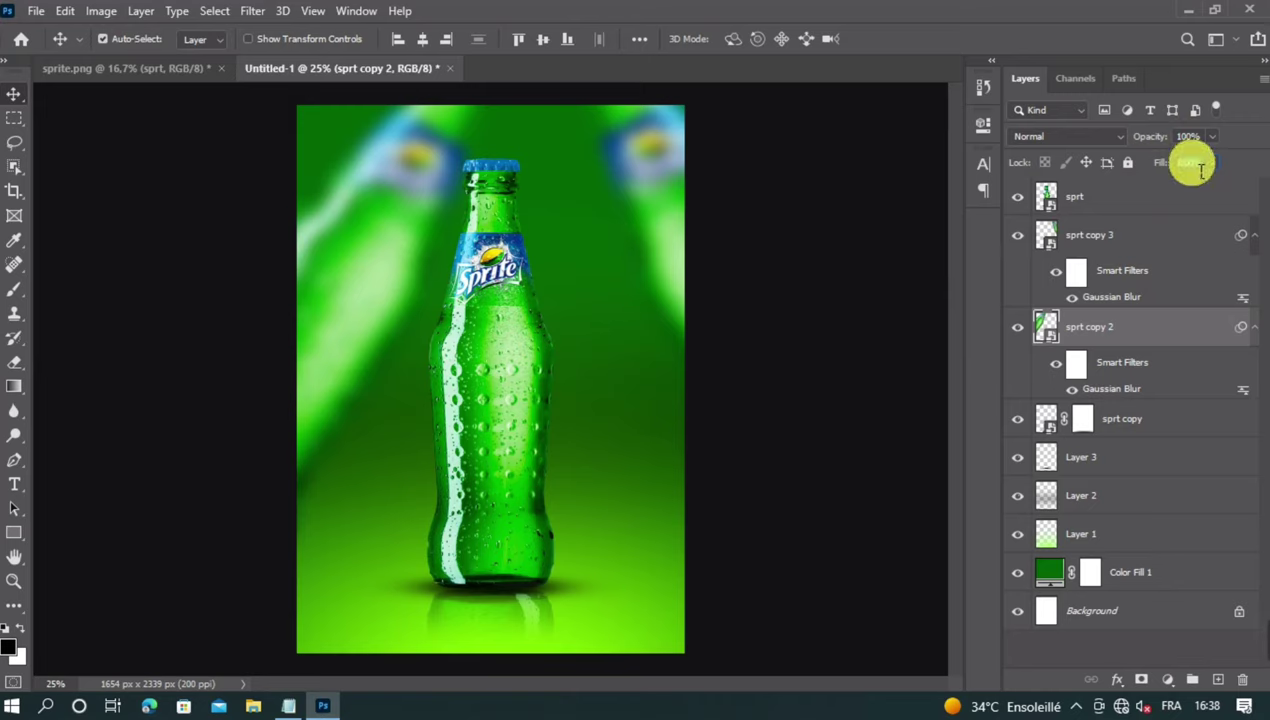
pyautogui.write('50')
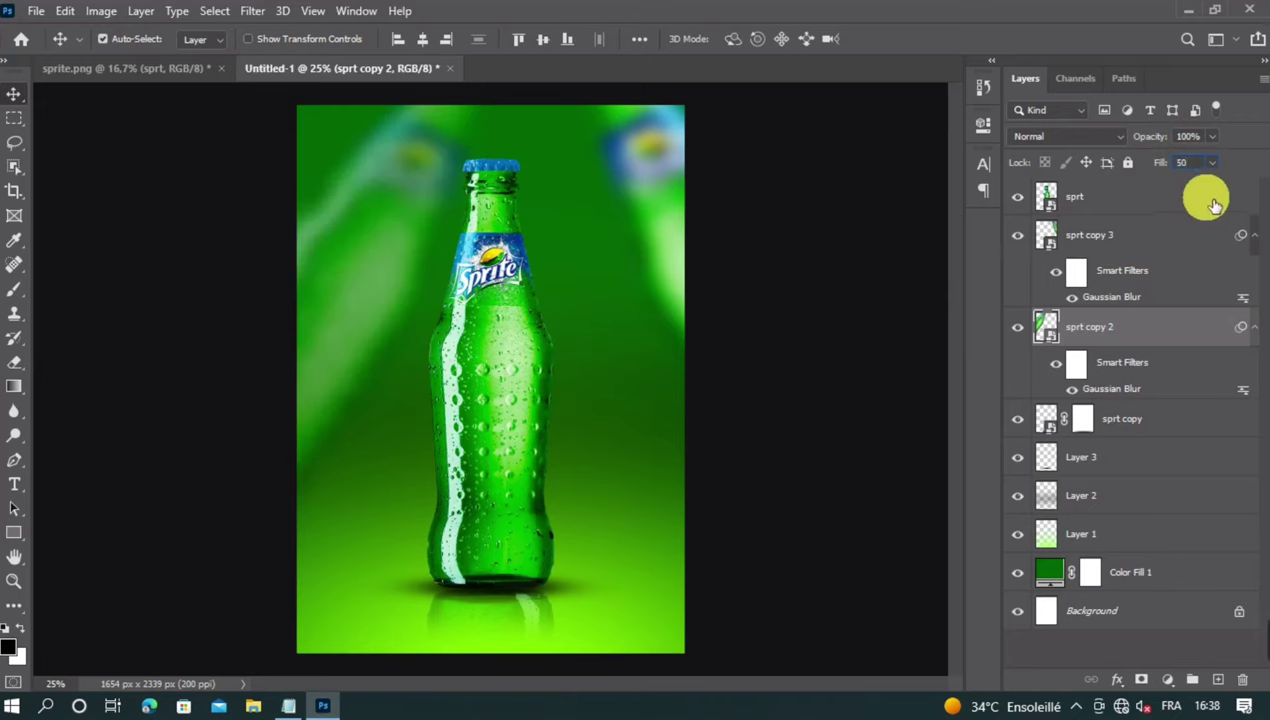
# Set the fill of the blurred bottle on the poster's right side to 70%.
pyautogui.click(660, 192)
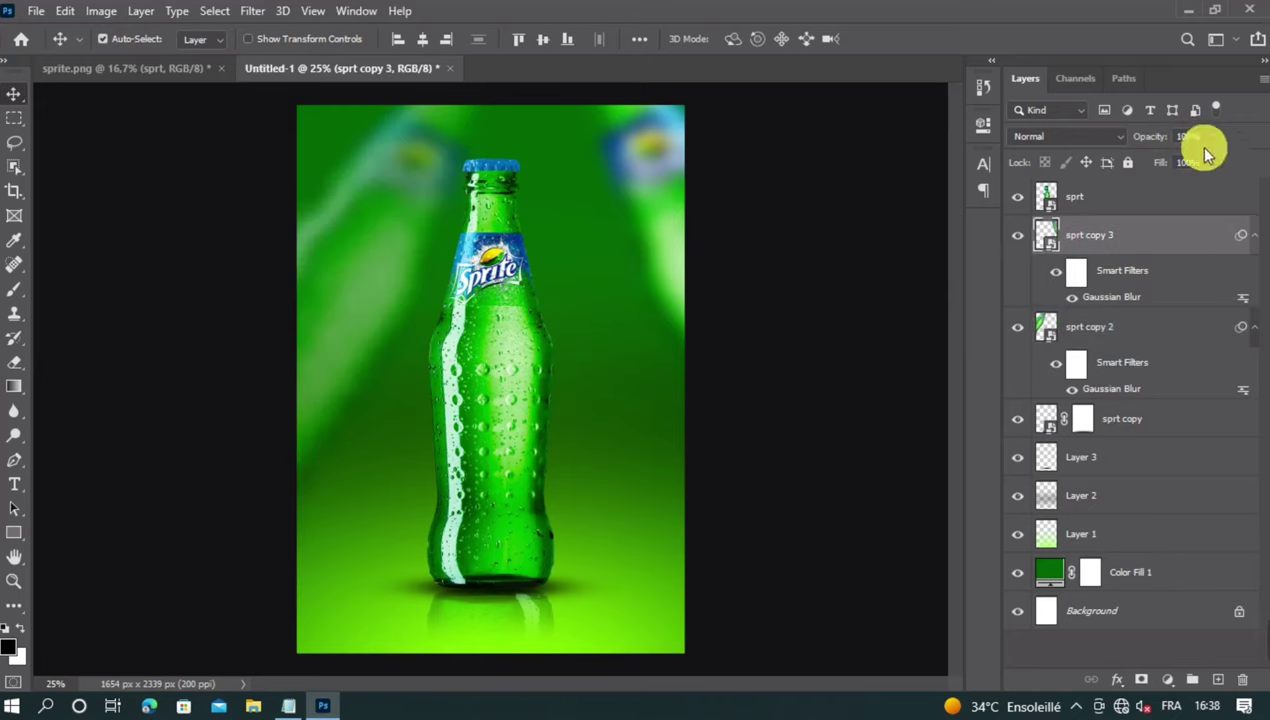
pyautogui.write('70')
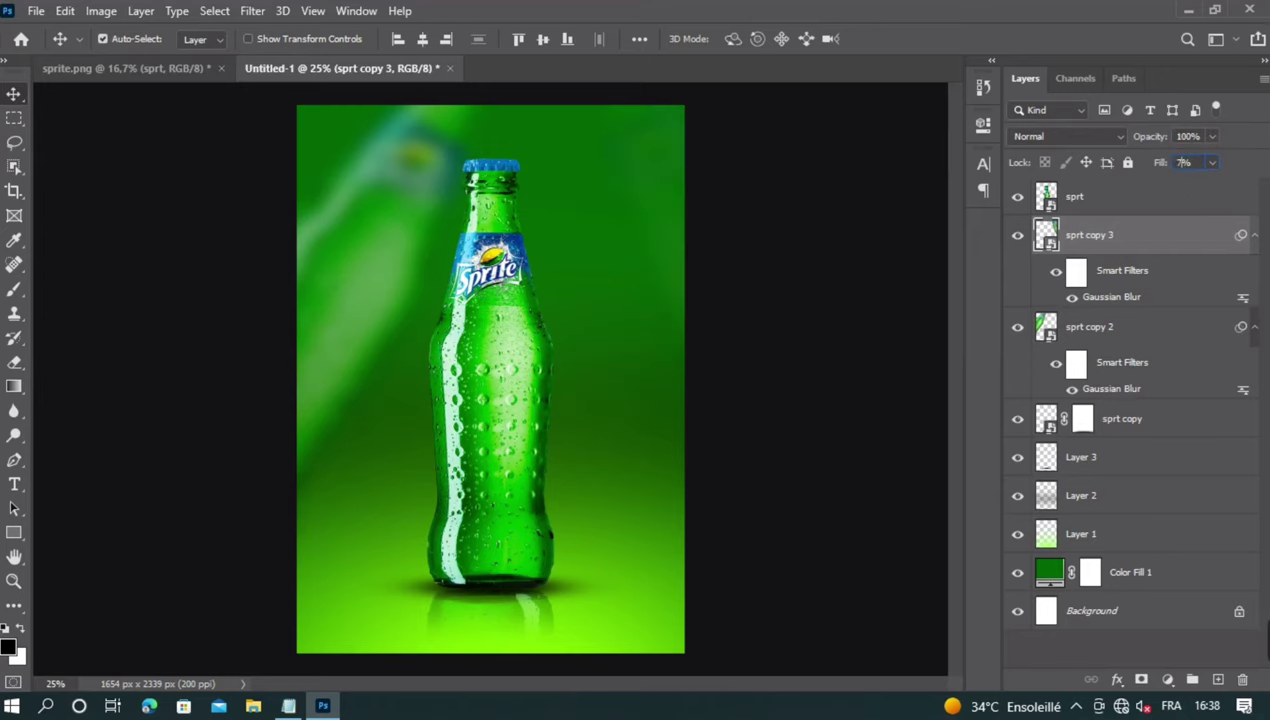
pyautogui.click(885, 265)
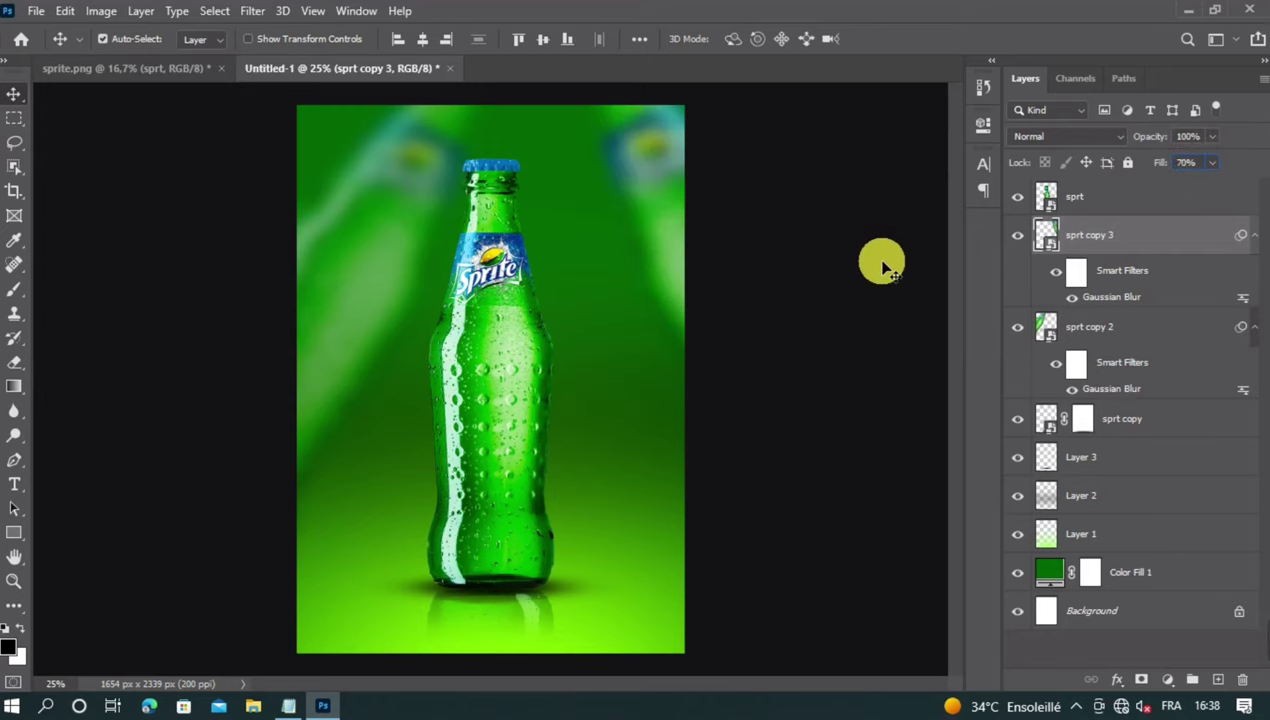
pyautogui.hotkey('ctrl', '-')
pyautogui.hotkey('ctrl', '+')
pyautogui.click(885, 265)
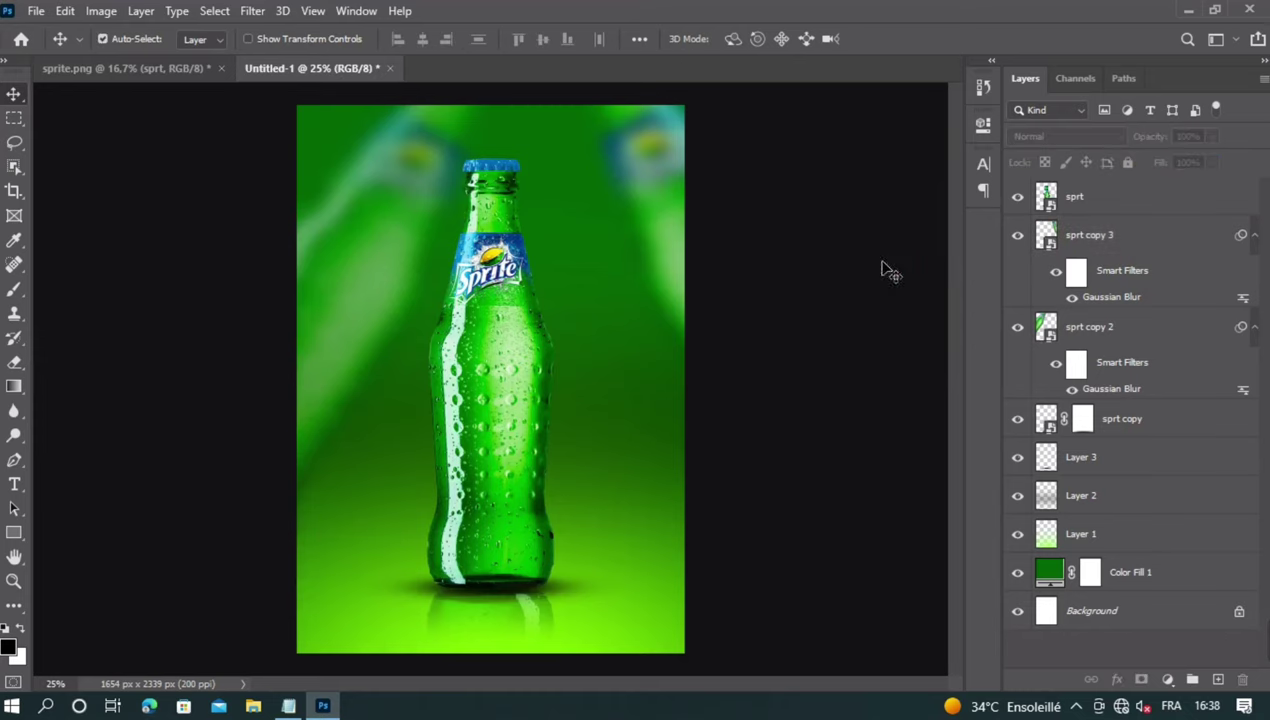
# Try a 60% fill on the poster's left blurred bottle and set it back to 50%.
pyautogui.click(411, 255)
pyautogui.click(1190, 162)
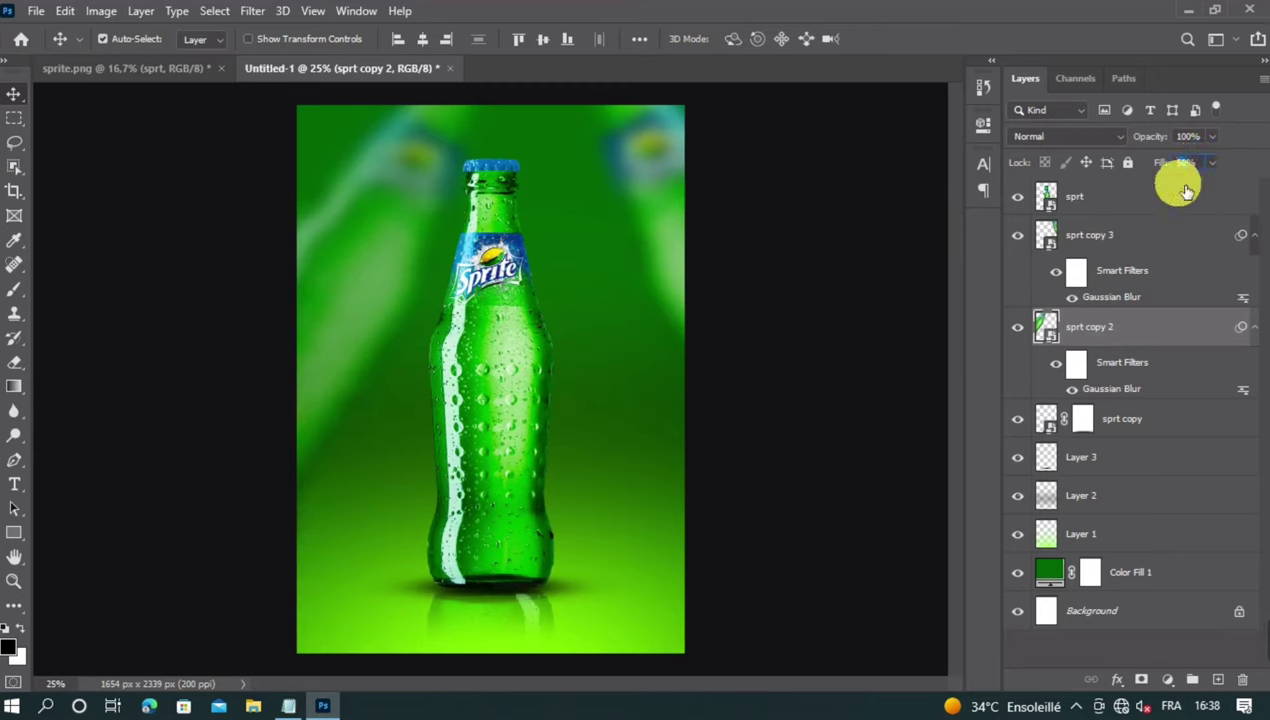
pyautogui.write('60')
pyautogui.press('Return')
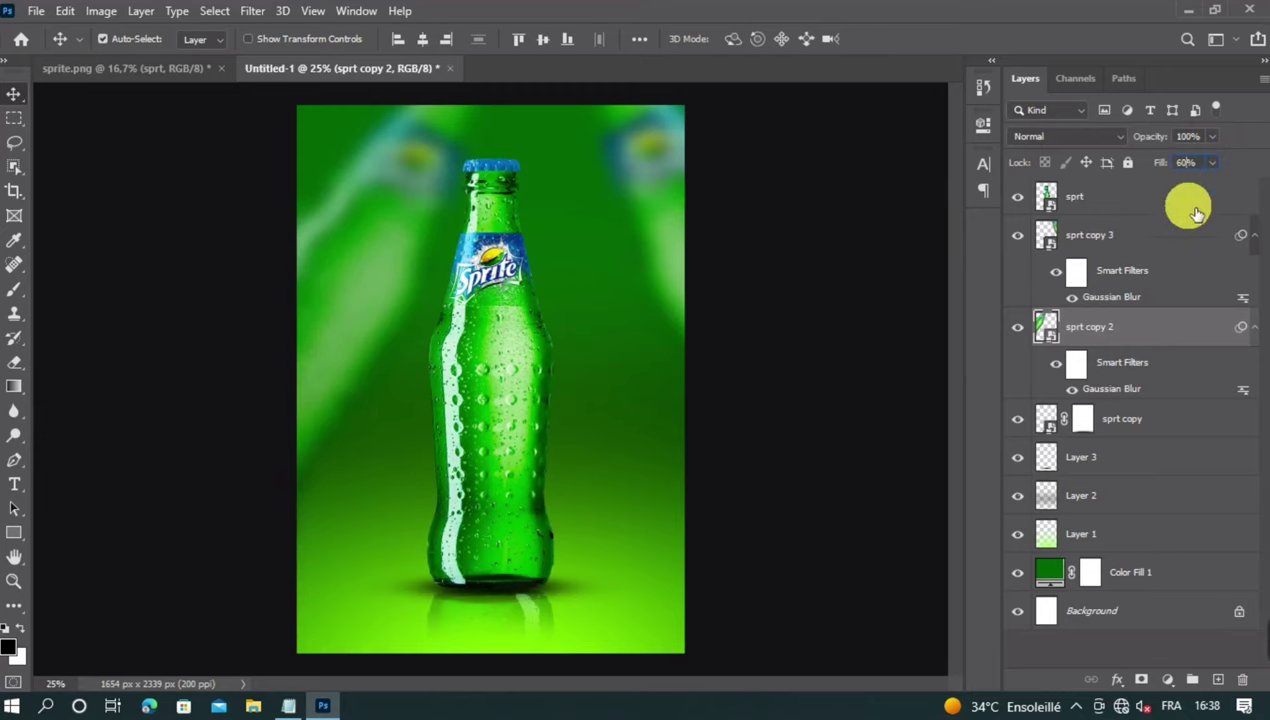
pyautogui.write('50')
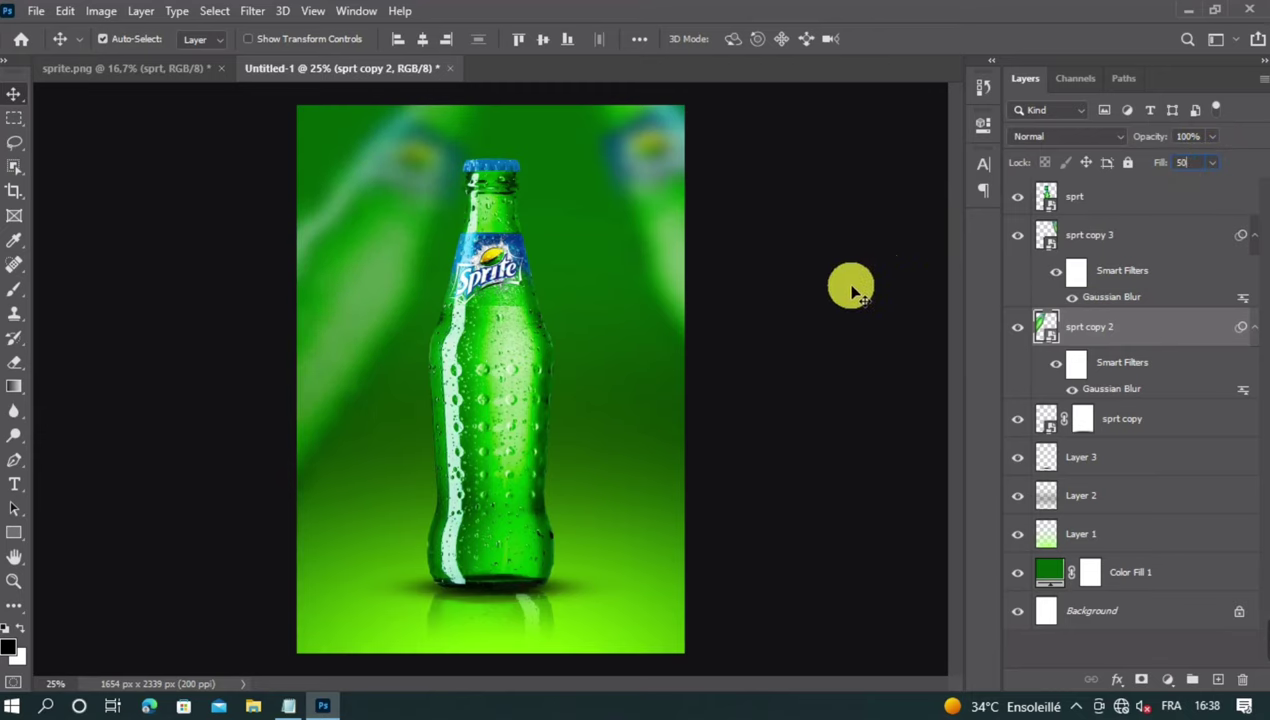
pyautogui.click(817, 323)
pyautogui.click(817, 328)
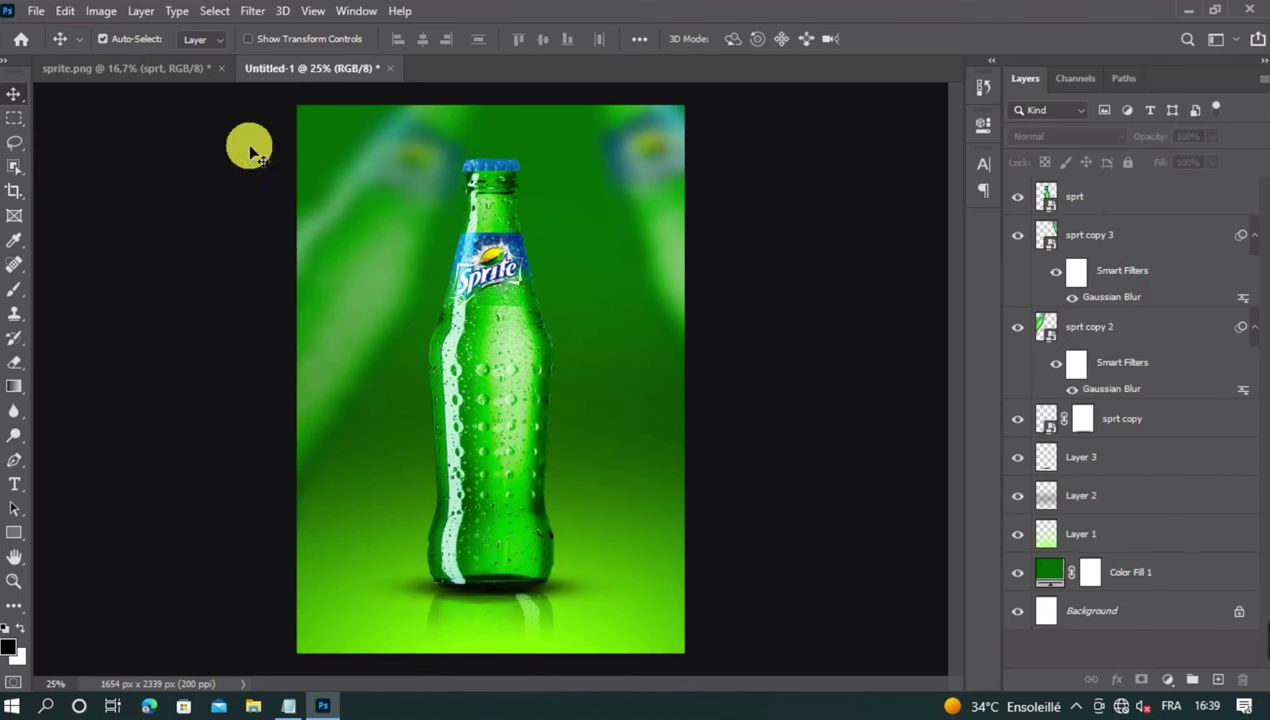
# Hide the bottle layer in sprite.png and copy the ice-filled Sprite glass from layer 1 into the poster document.
pyautogui.click(163, 69)
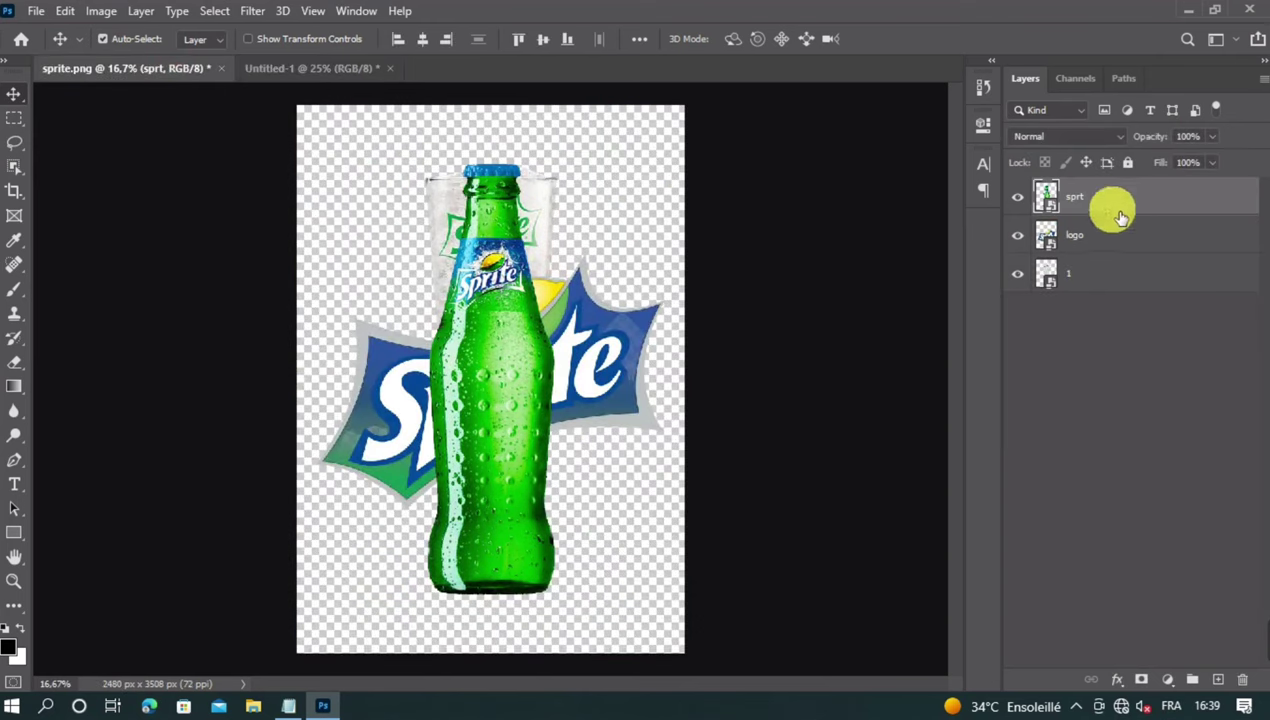
pyautogui.click(1018, 197)
pyautogui.click(1090, 248)
pyautogui.click(1063, 277)
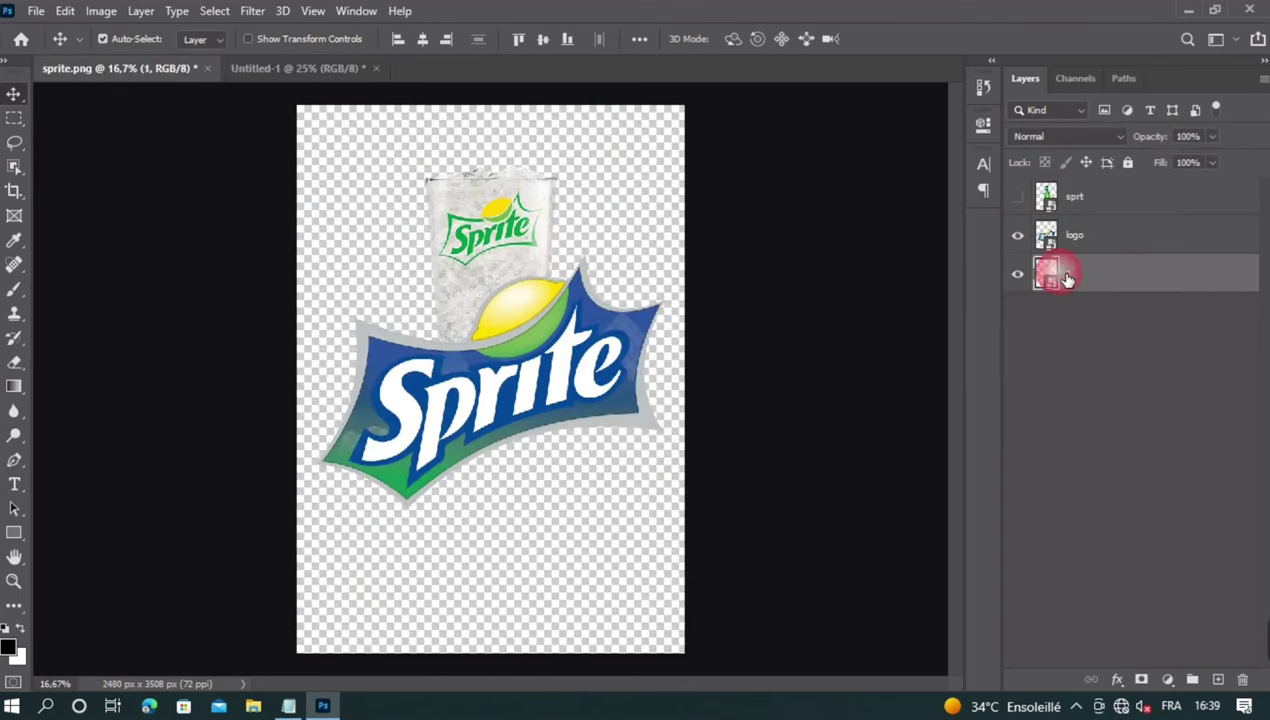
pyautogui.moveTo(502, 240); pyautogui.dragTo(478, 358)
pyautogui.click(344, 77)
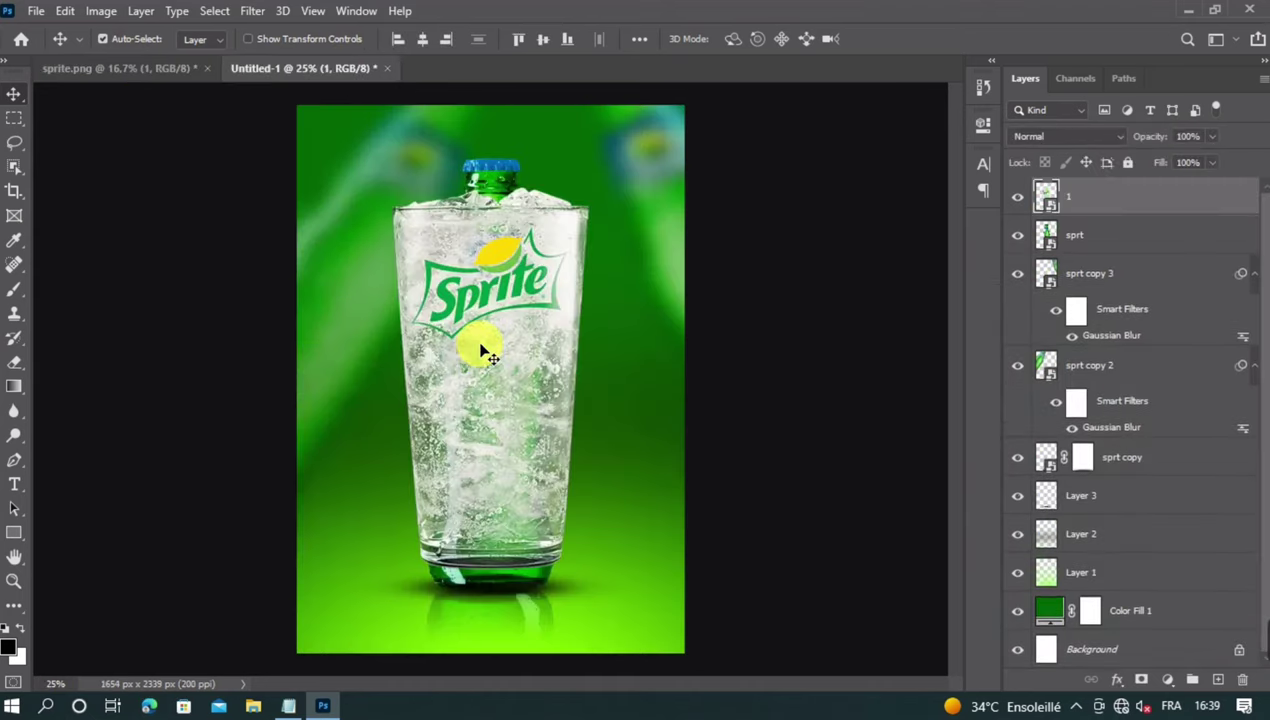
# Scale the glass to about 70% and place it in front of the main bottle's lower-right side.
pyautogui.hotkey('ctrl', 't')
pyautogui.moveTo(494, 200); pyautogui.dragTo(493, 345)
pyautogui.moveTo(495, 412); pyautogui.dragTo(574, 455)
pyautogui.moveTo(573, 446); pyautogui.dragTo(568, 439)
pyautogui.moveTo(571, 380); pyautogui.dragTo(581, 385)
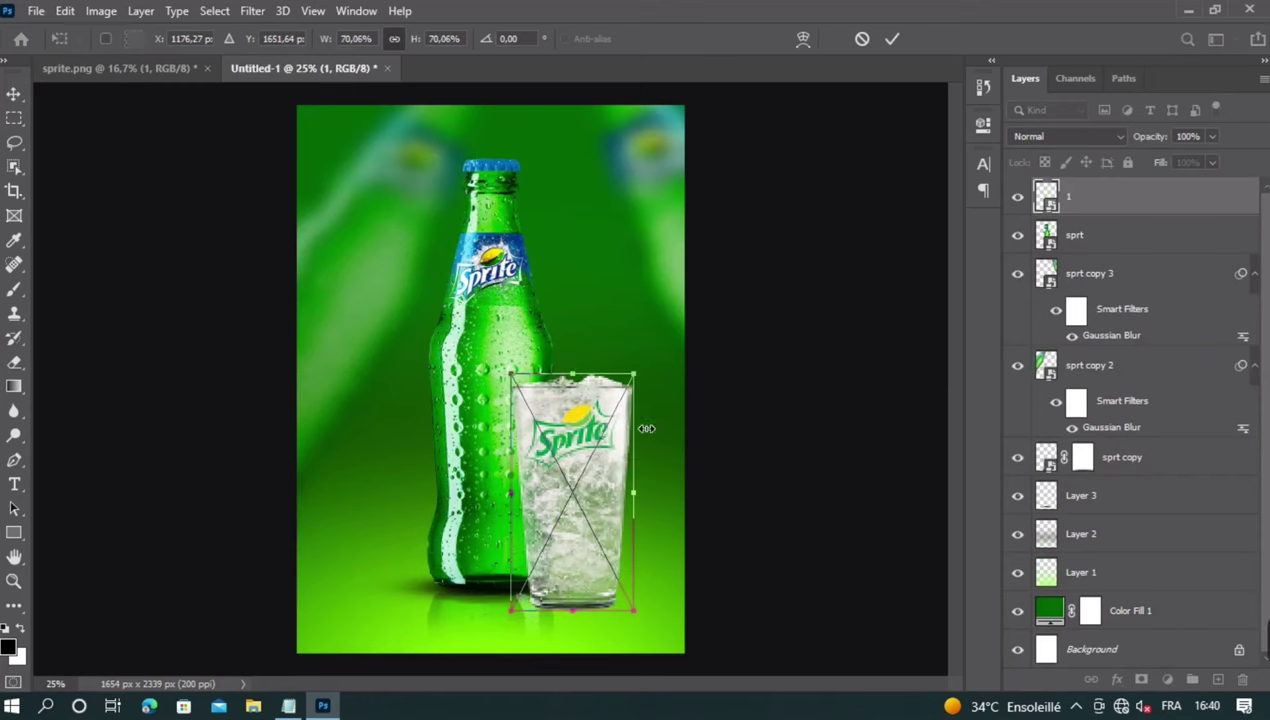
pyautogui.click(686, 422)
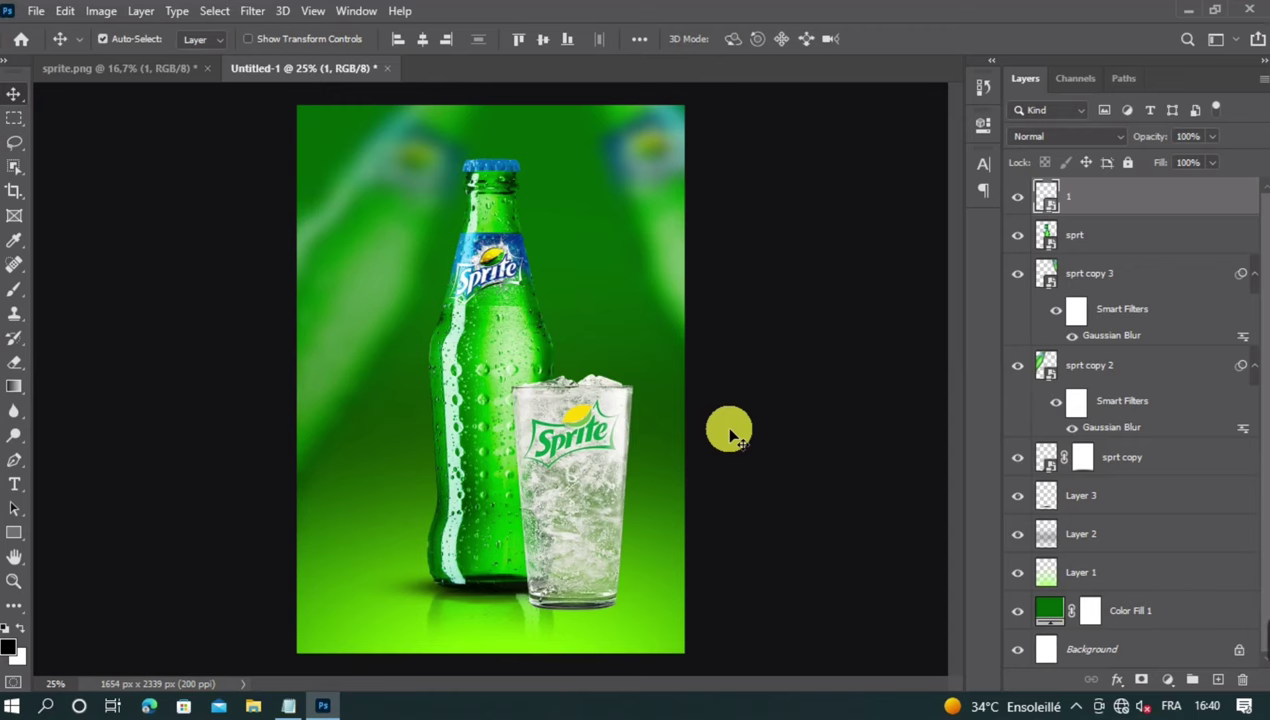
# Duplicate the bottle's ground shadow, scale the copy to about 71% and place it beneath the glass.
pyautogui.click(441, 590)
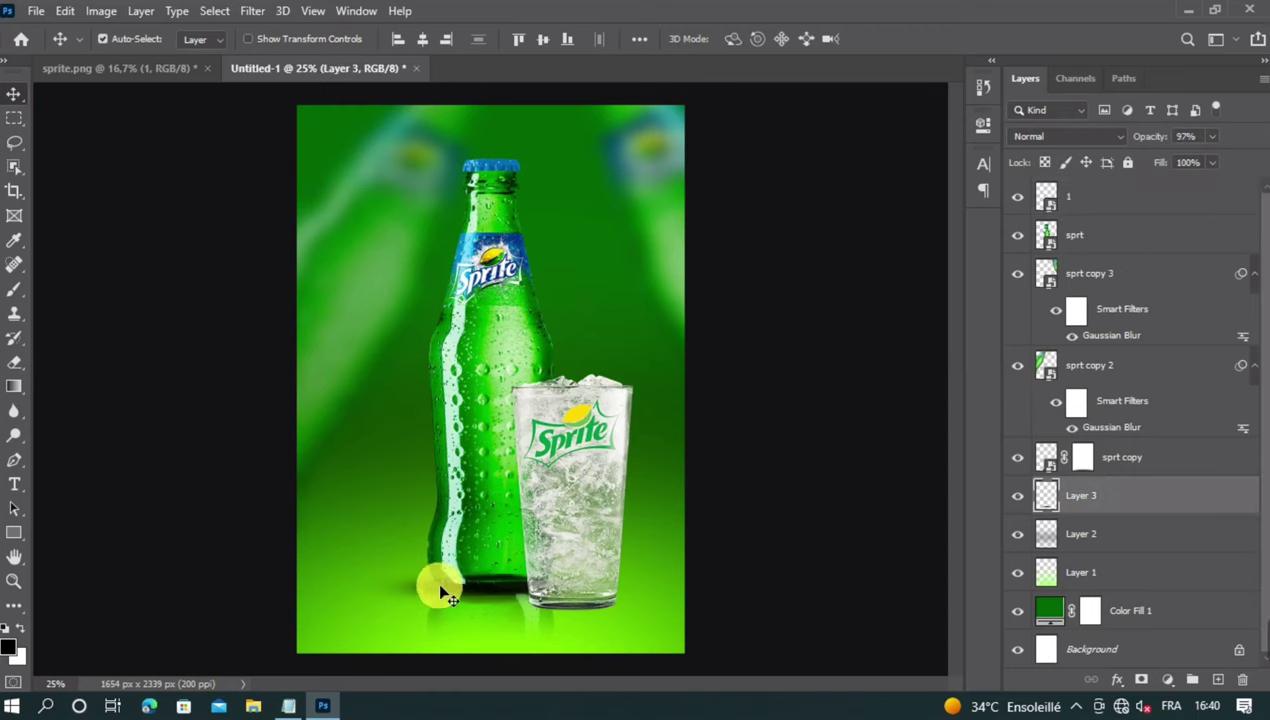
pyautogui.hotkey('ctrl', 'j')
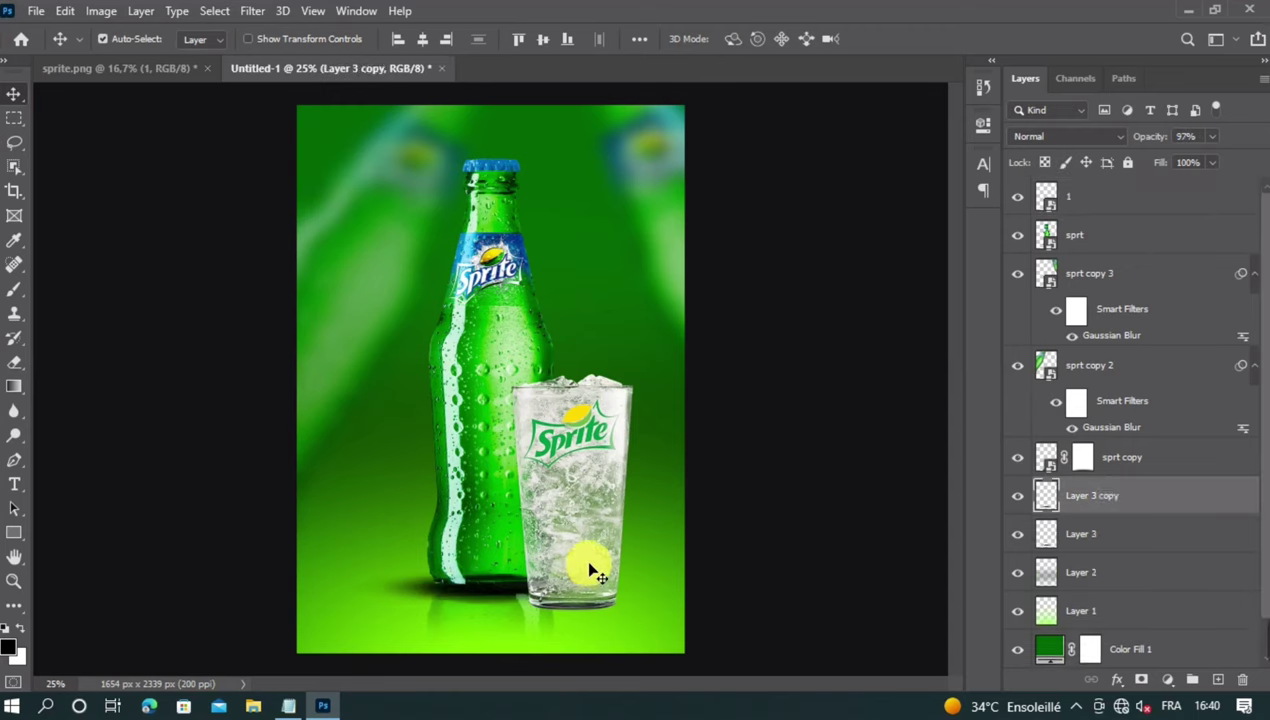
pyautogui.moveTo(438, 589); pyautogui.dragTo(513, 630)
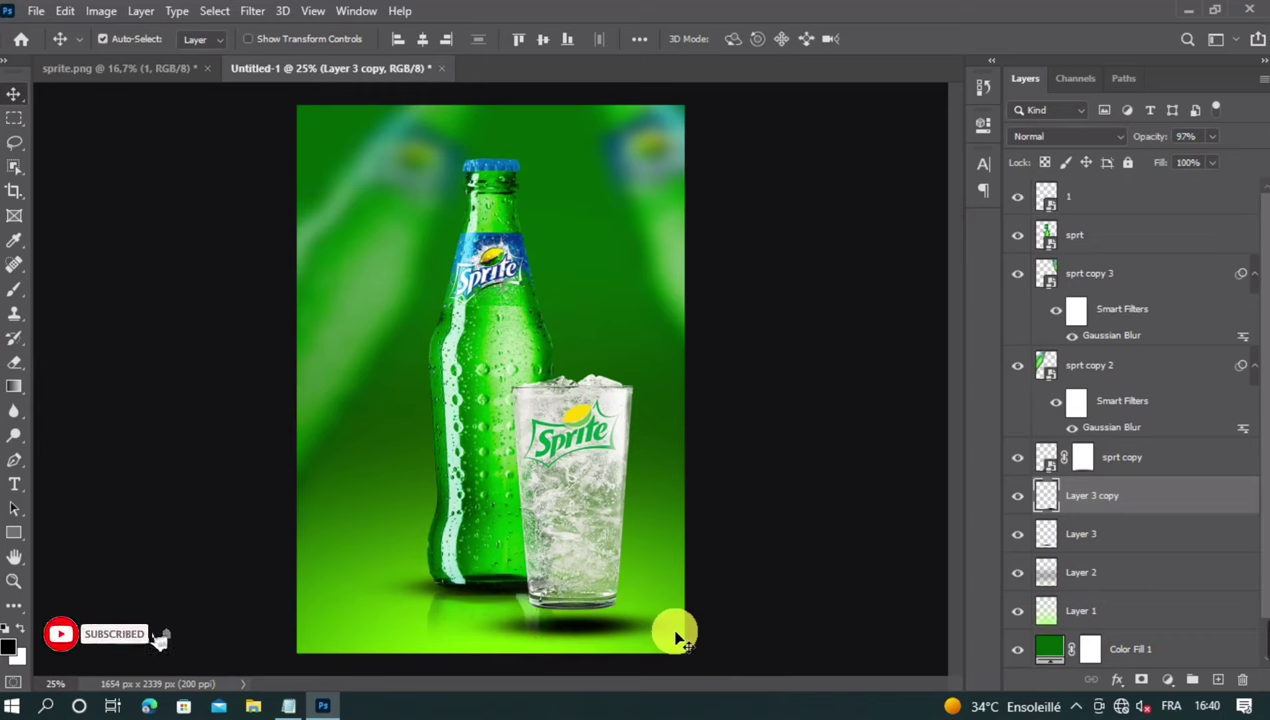
pyautogui.hotkey('ctrl', 't')
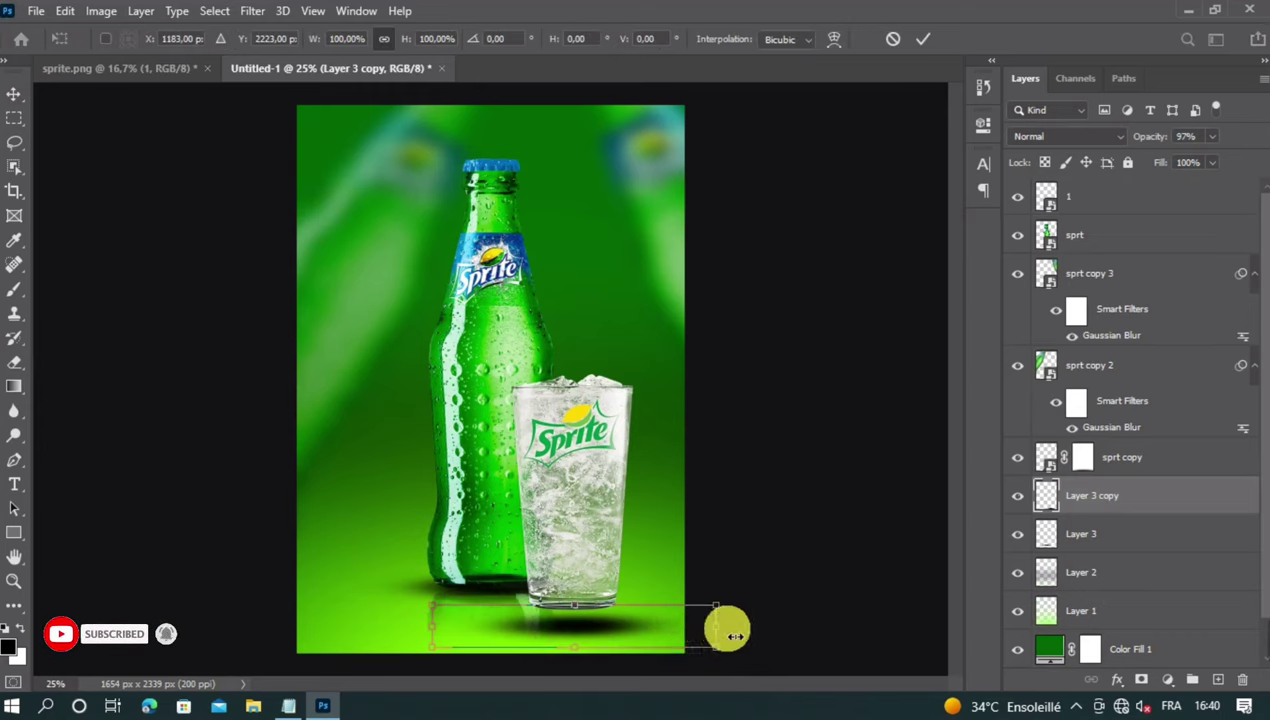
pyautogui.moveTo(715, 643); pyautogui.dragTo(638, 634)
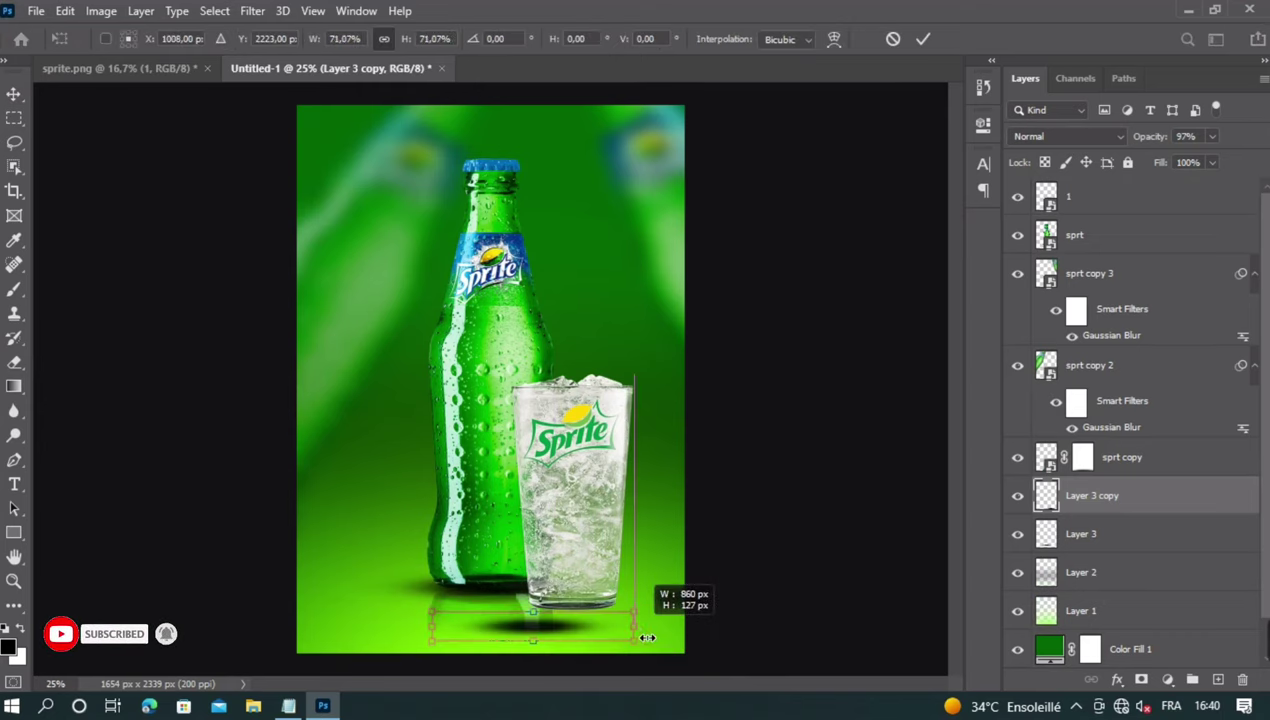
pyautogui.moveTo(552, 622); pyautogui.dragTo(588, 604)
pyautogui.press('Return')
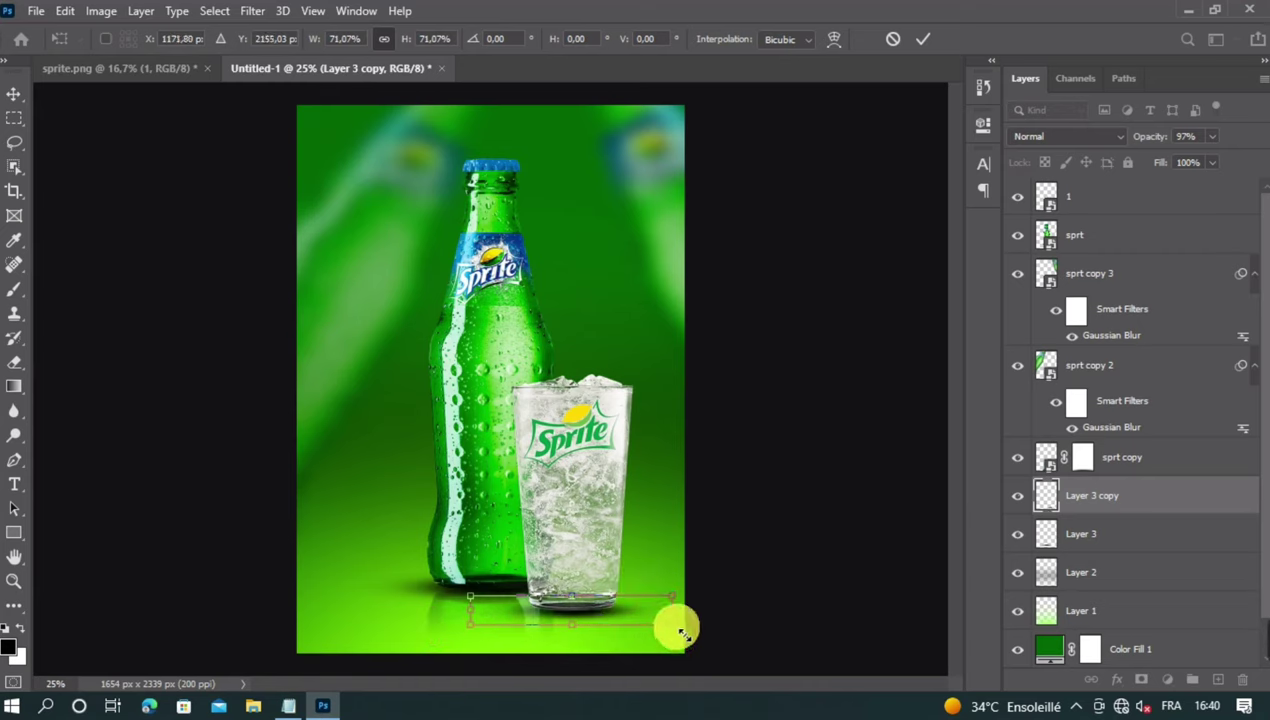
pyautogui.press('t')
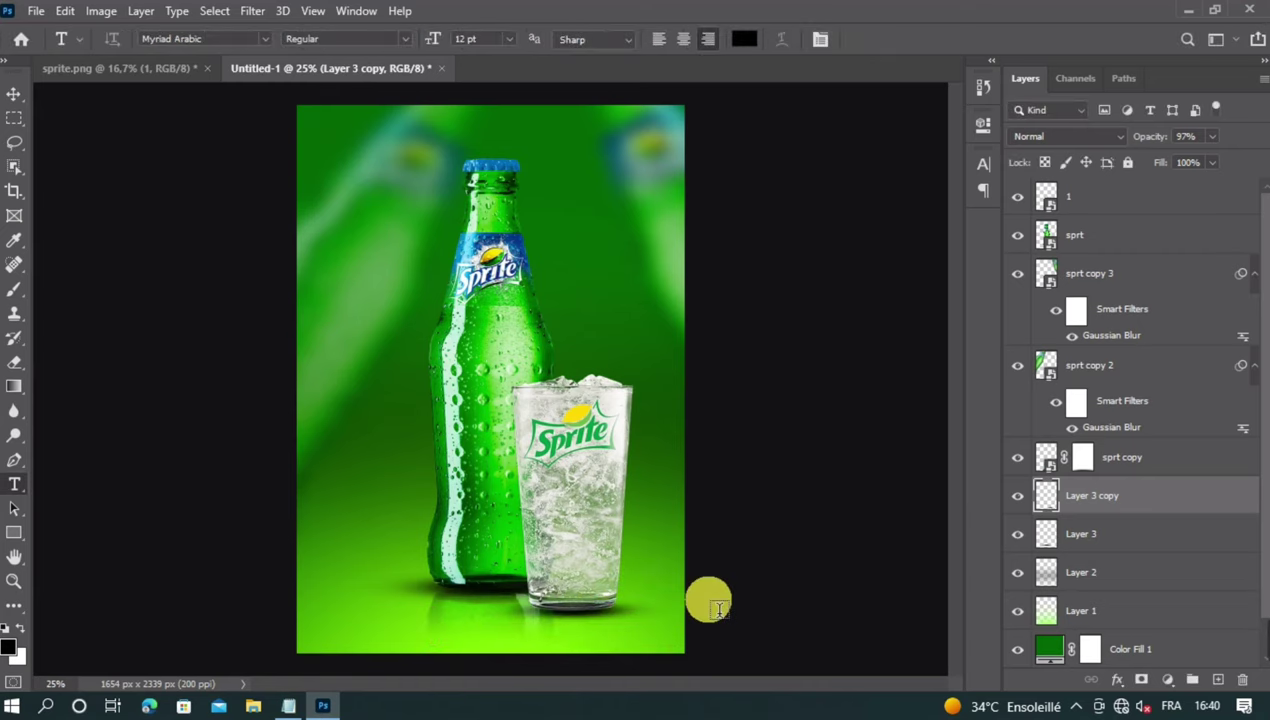
# Move the glass with its shadow to the left of the main bottle and set the shadow's opacity to 86%.
pyautogui.click(15, 94)
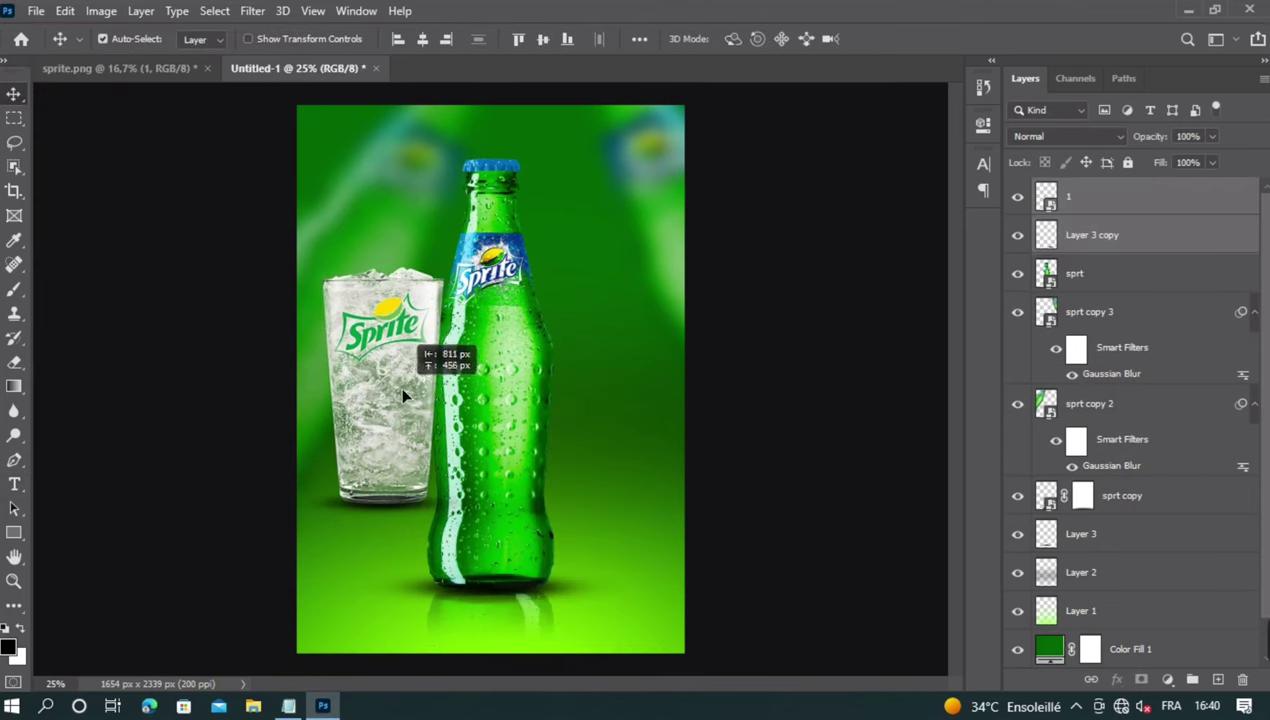
pyautogui.moveTo(399, 385); pyautogui.dragTo(397, 397)
pyautogui.click(1106, 236)
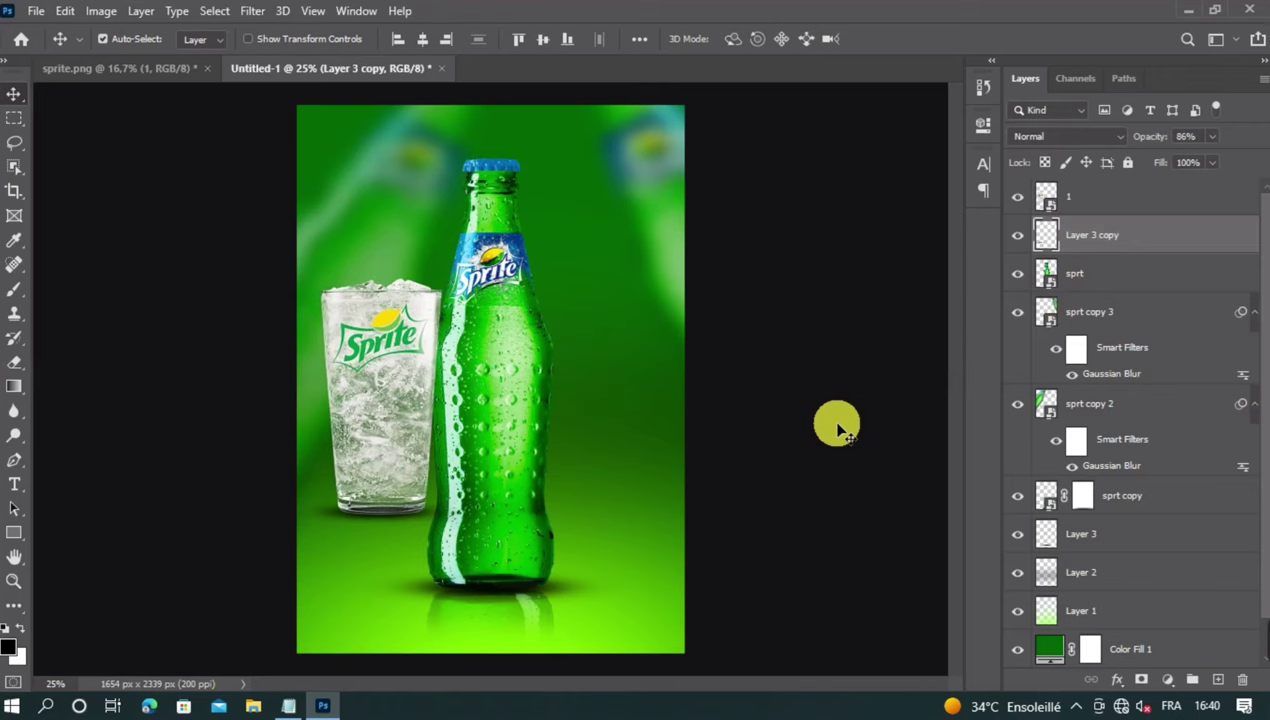
# Duplicate the glass, rotate the copy 180° and place it directly below the glass as a reflection.
pyautogui.click(370, 396)
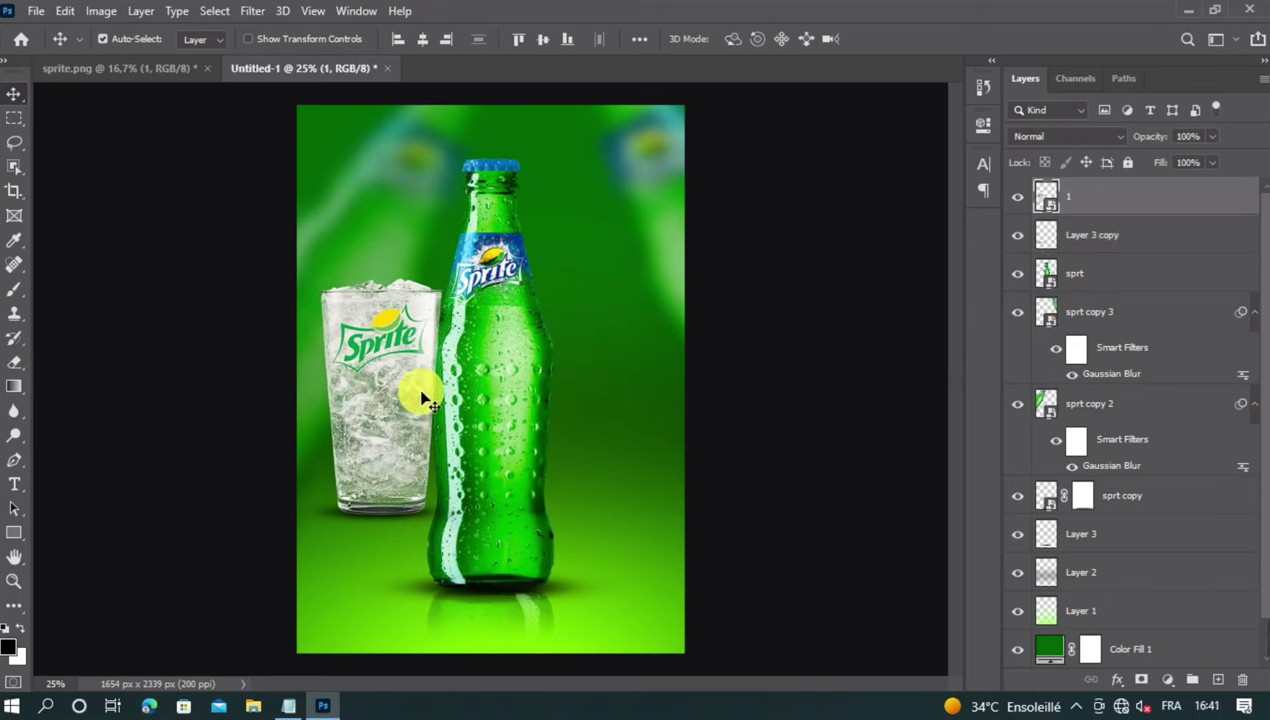
pyautogui.hotkey('ctrl', 'j')
pyautogui.hotkey('ctrl', 't')
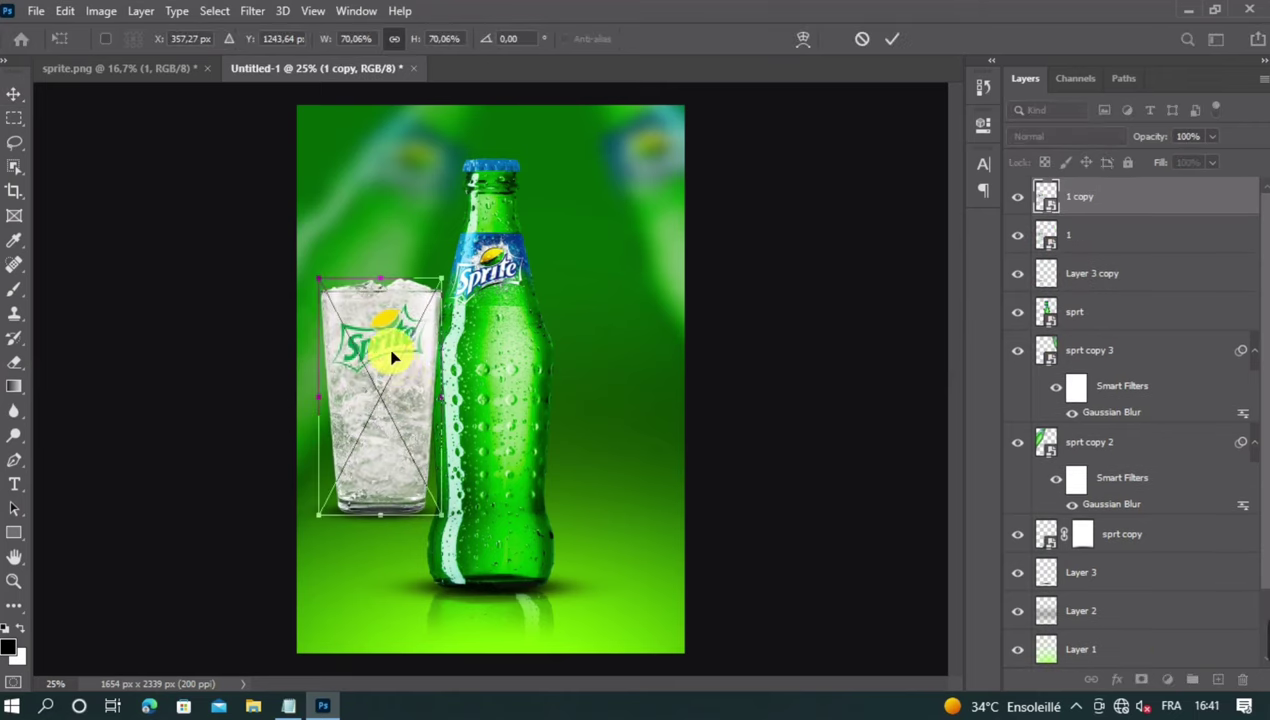
pyautogui.rightClick(390, 355)
pyautogui.click(469, 496)
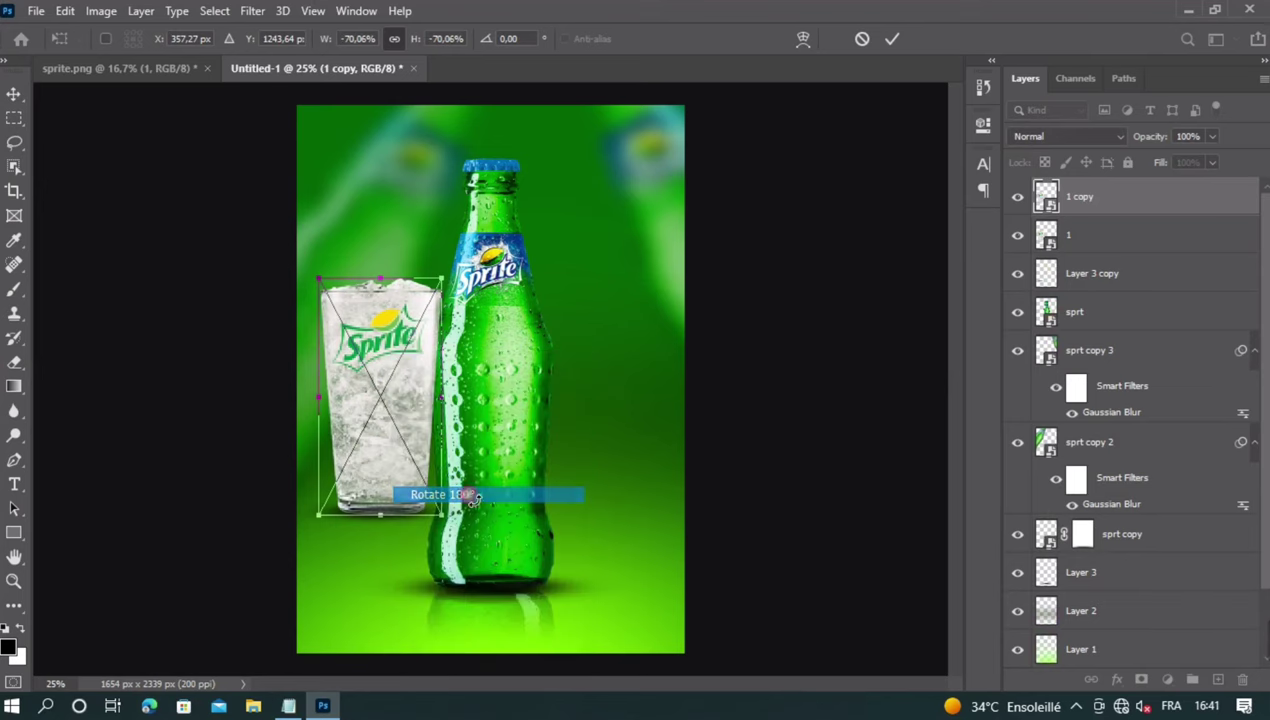
pyautogui.moveTo(377, 377); pyautogui.dragTo(393, 526)
# Align the glass, its reflection and shadow on their horizontal centers and move them together about 452 px left and 164 px up.
pyautogui.keyDown('shift'); pyautogui.click(1121, 276); pyautogui.keyUp('shift')
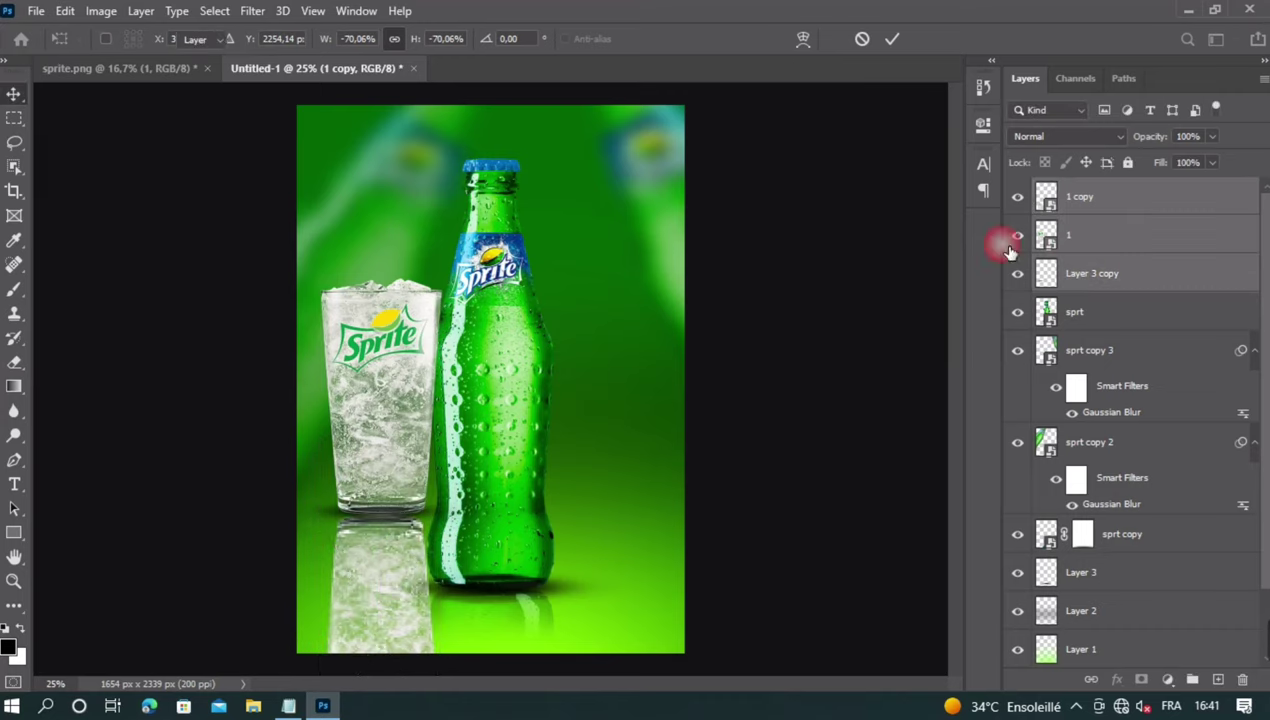
pyautogui.click(421, 38)
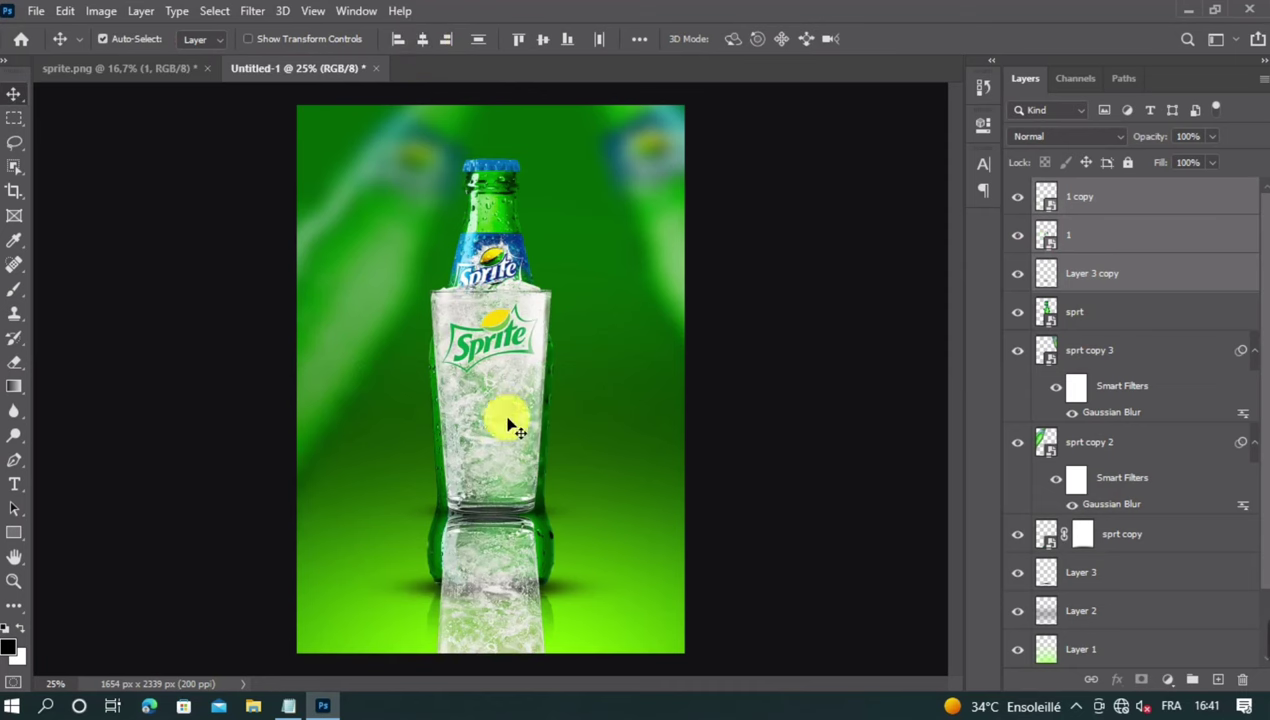
pyautogui.moveTo(505, 420); pyautogui.dragTo(399, 376)
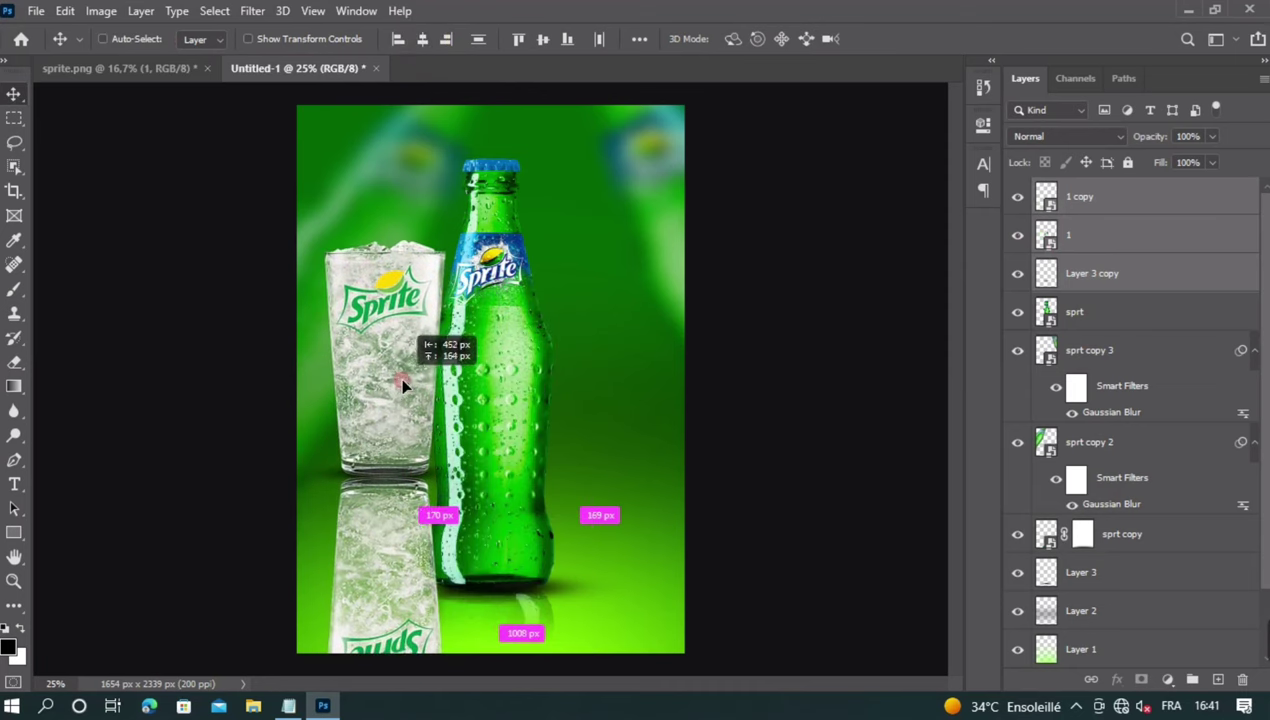
pyautogui.click(1145, 236)
pyautogui.doubleClick(1115, 276)
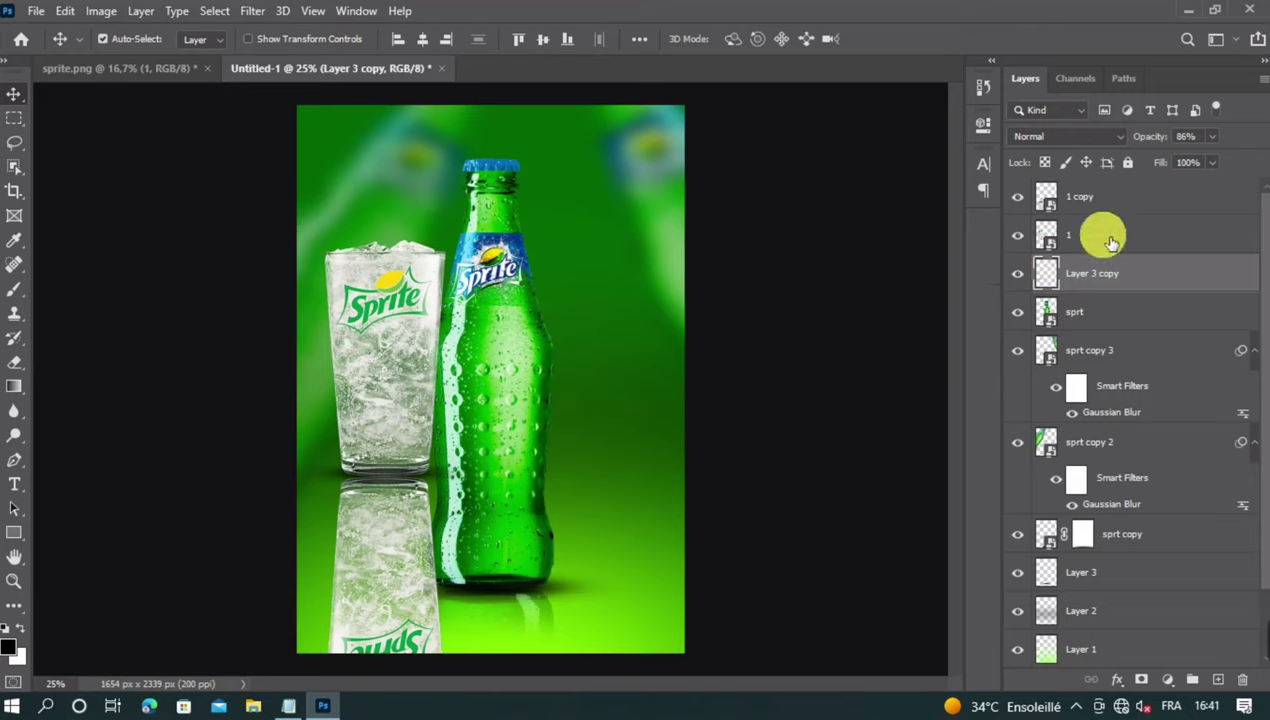
# Reorder the glass reflection layer below the glass's shadow layer and nudge the reflection up against the glass base.
pyautogui.click(1091, 198)
pyautogui.moveTo(1127, 208); pyautogui.dragTo(1114, 288)
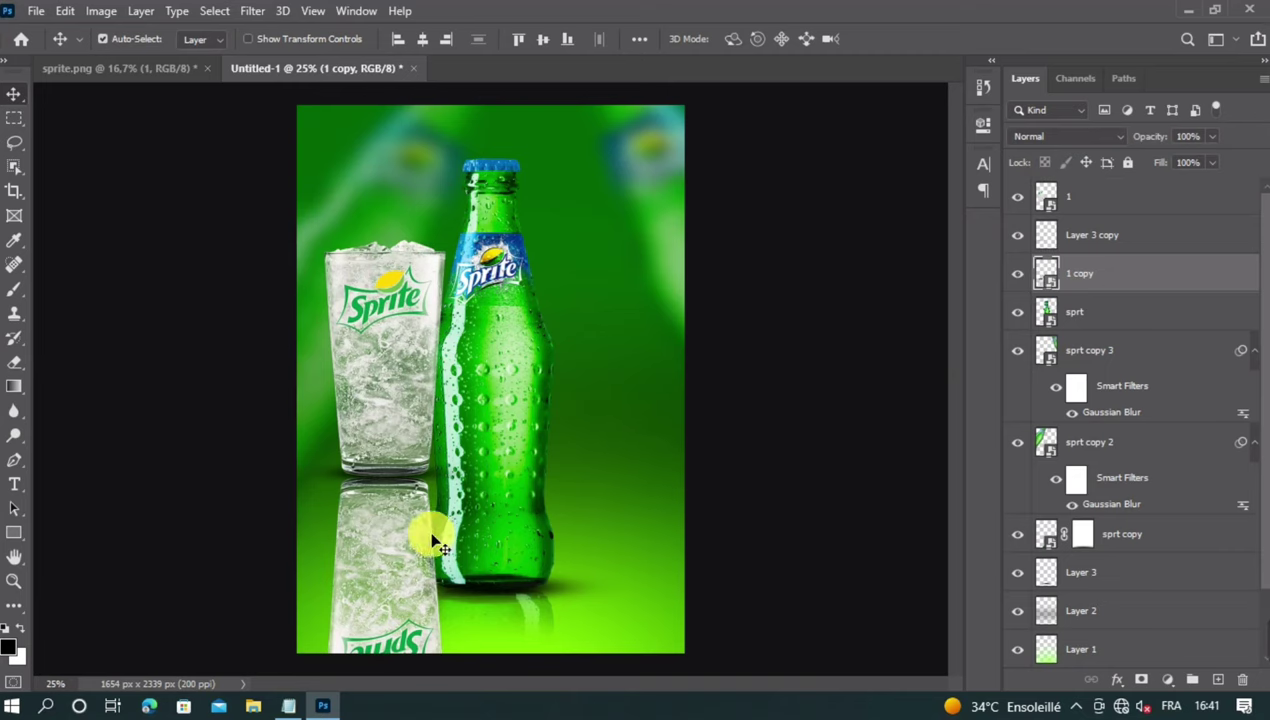
pyautogui.hotkey('shift', 'Up')
pyautogui.hotkey('shift', 'Up')
pyautogui.hotkey('shift', 'Up')
pyautogui.hotkey('shift', 'Up')
pyautogui.hotkey('shift', 'Up')
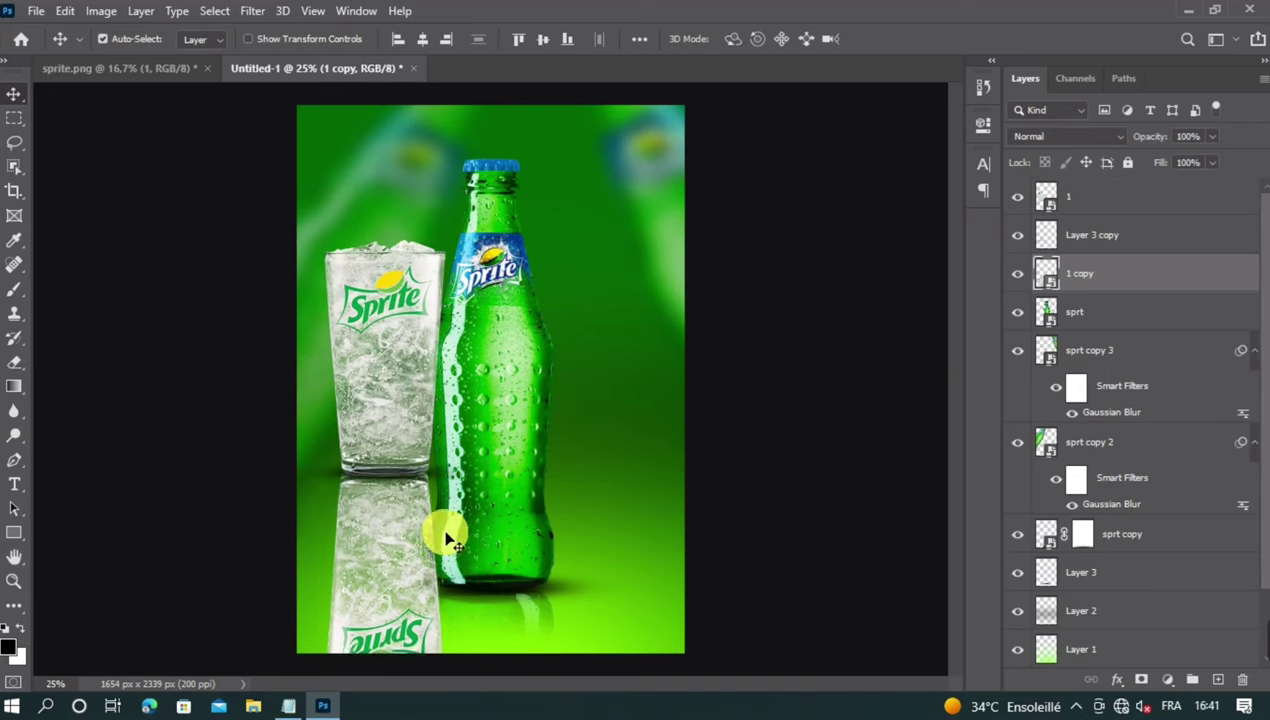
pyautogui.press('Up')
pyautogui.press('Up')
pyautogui.press('Up')
pyautogui.press('Up')
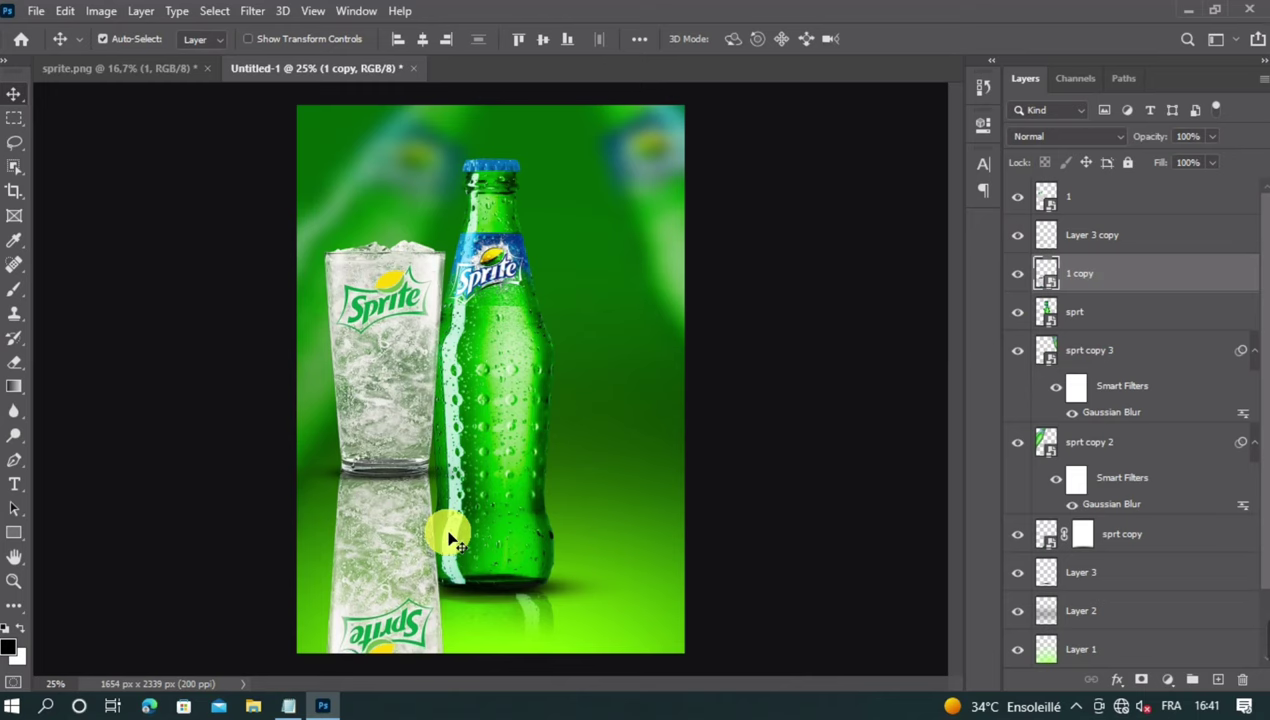
# Nudge the glass reflection back down until its mirrored base shows below the glass.
pyautogui.hotkey('shift', 'Down')
pyautogui.hotkey('shift', 'Down')
pyautogui.hotkey('shift', 'Down')
pyautogui.hotkey('shift', 'Down')
pyautogui.hotkey('shift', 'Down')
pyautogui.hotkey('shift', 'Down')
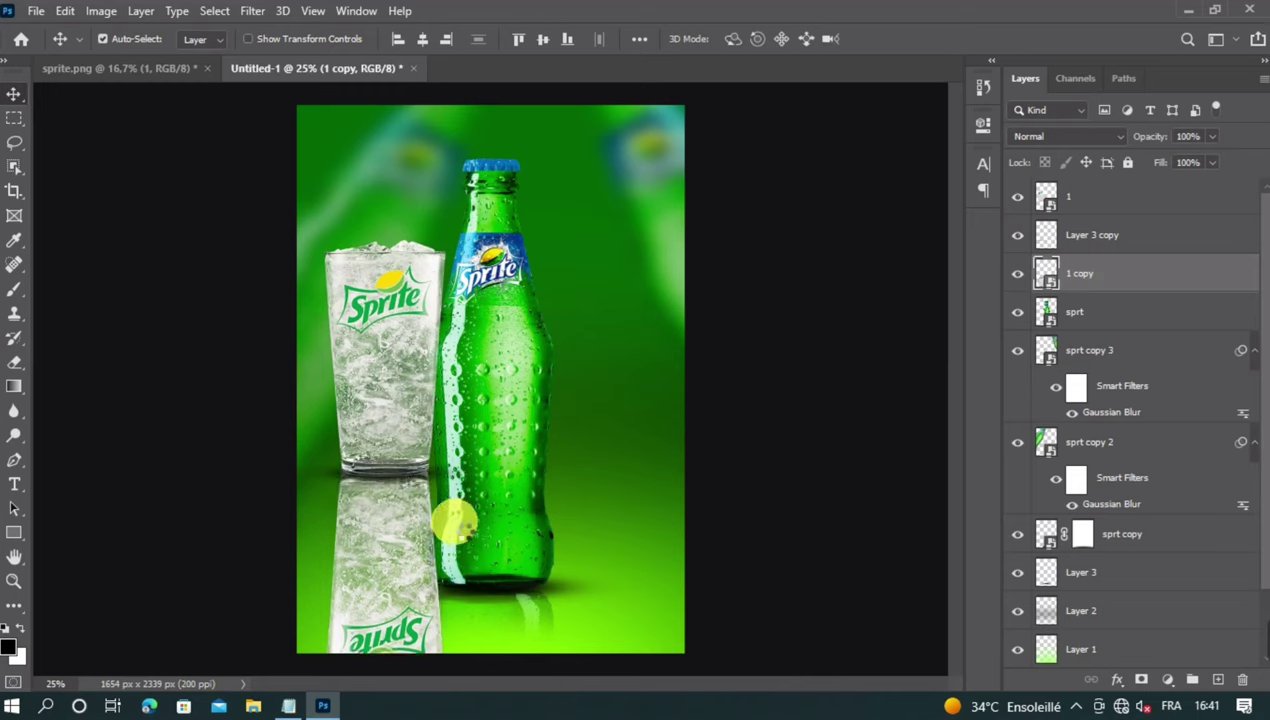
pyautogui.press('Down')
pyautogui.press('Down')
pyautogui.press('Down')
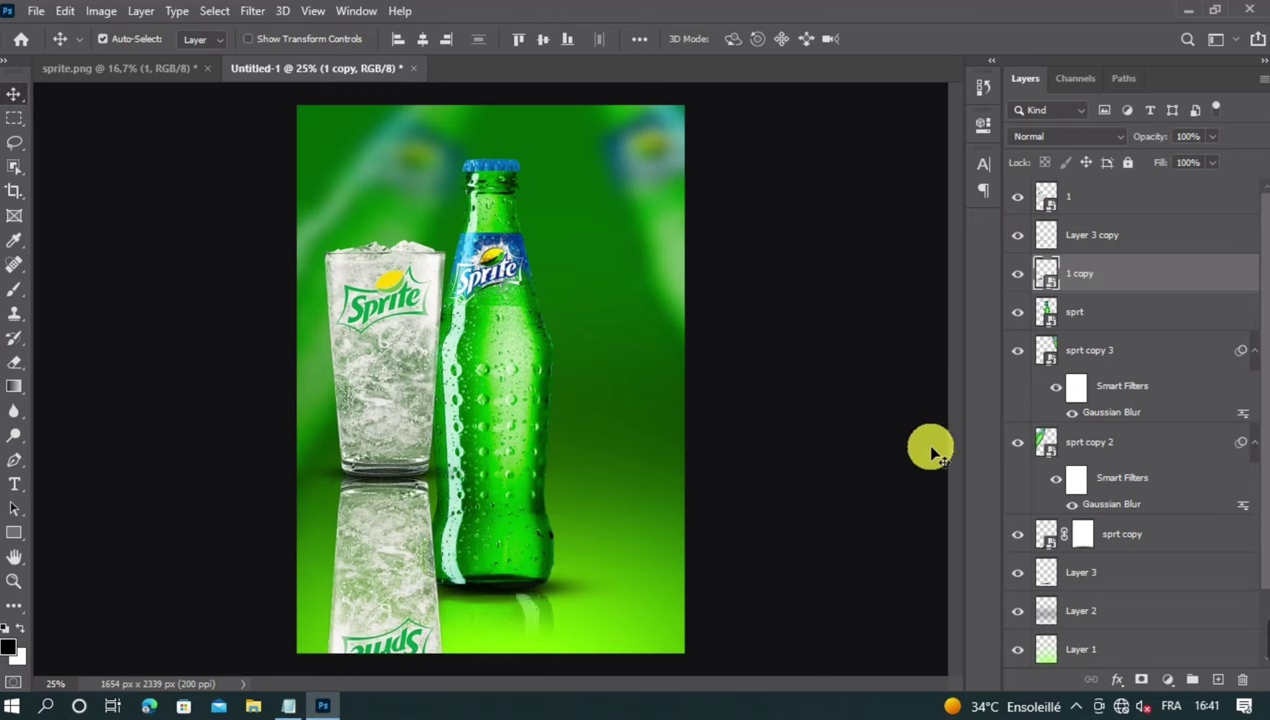
# Add a layer mask to the glass reflection and paint black over its mirrored base just under the glass.
pyautogui.click(1141, 679)
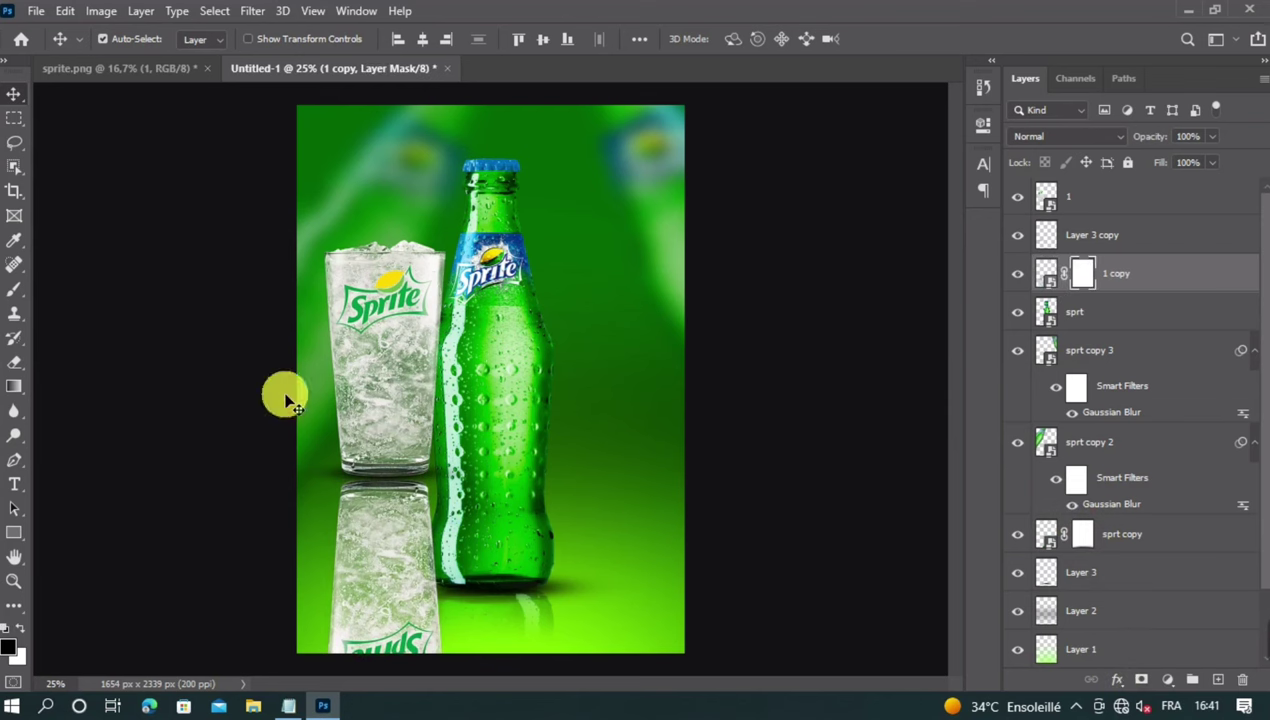
pyautogui.click(14, 289)
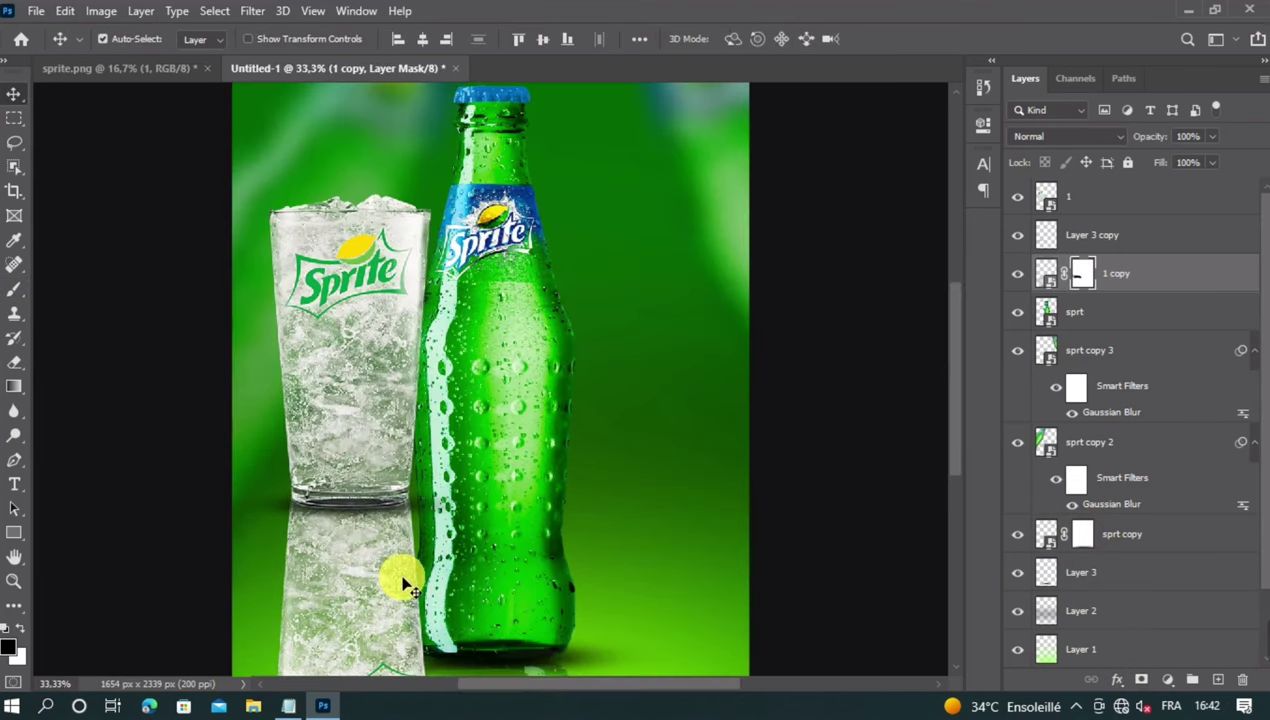
pyautogui.hotkey('ctrl', '-')
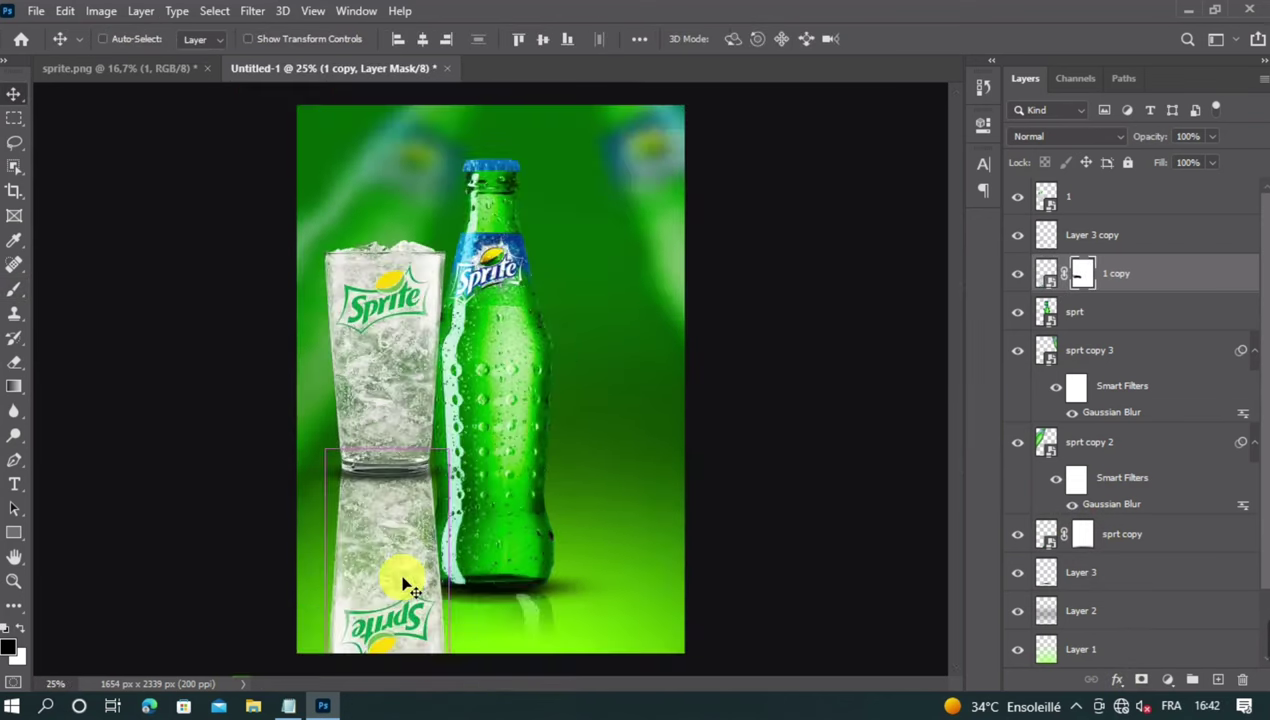
# Fade out the lower part of the glass reflection by painting black on its mask with a large soft brush.
pyautogui.click(14, 289)
pyautogui.keyDown('alt'); pyautogui.moveTo(354, 615); pyautogui.dragTo(417, 688); pyautogui.keyUp('alt')
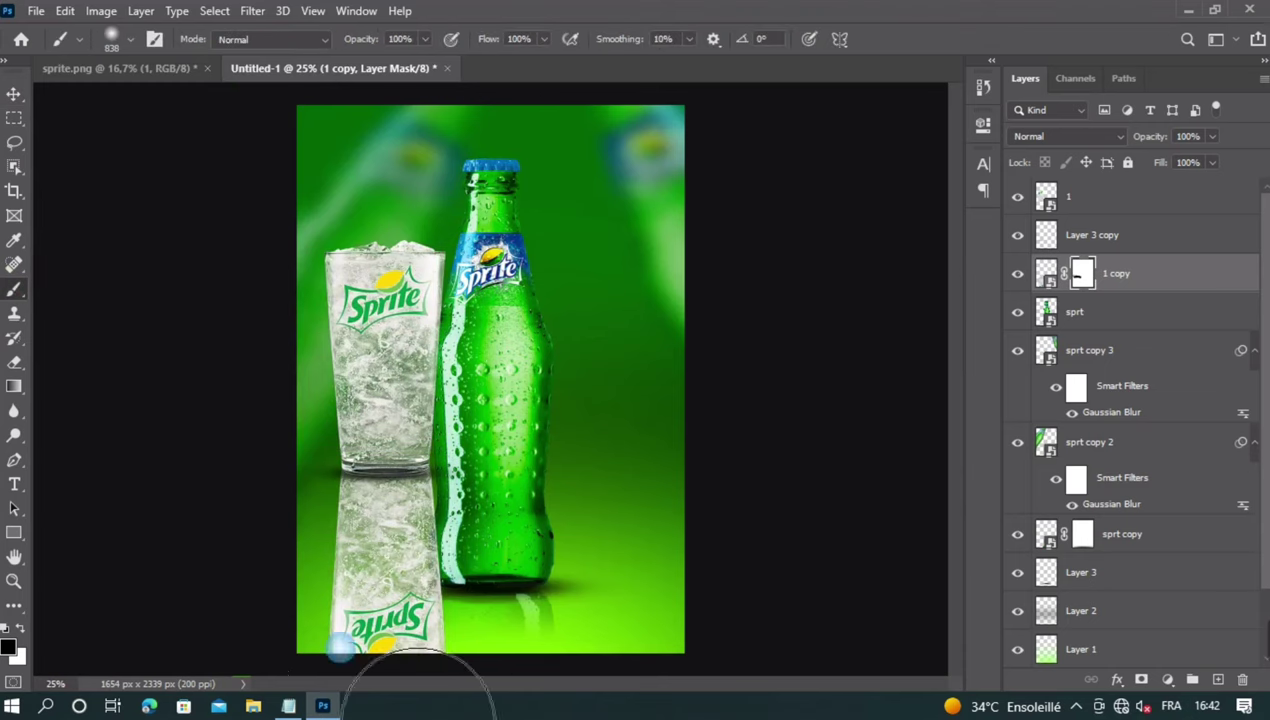
pyautogui.moveTo(518, 645); pyautogui.dragTo(181, 633)
pyautogui.keyDown('alt'); pyautogui.moveTo(398, 606); pyautogui.dragTo(469, 610); pyautogui.keyUp('alt')
pyautogui.moveTo(423, 659)
pyautogui.mouseDown()
pyautogui.moveTo(349, 610)
pyautogui.moveTo(390, 585)
pyautogui.moveTo(338, 572)
pyautogui.moveTo(316, 618)
pyautogui.mouseUp()
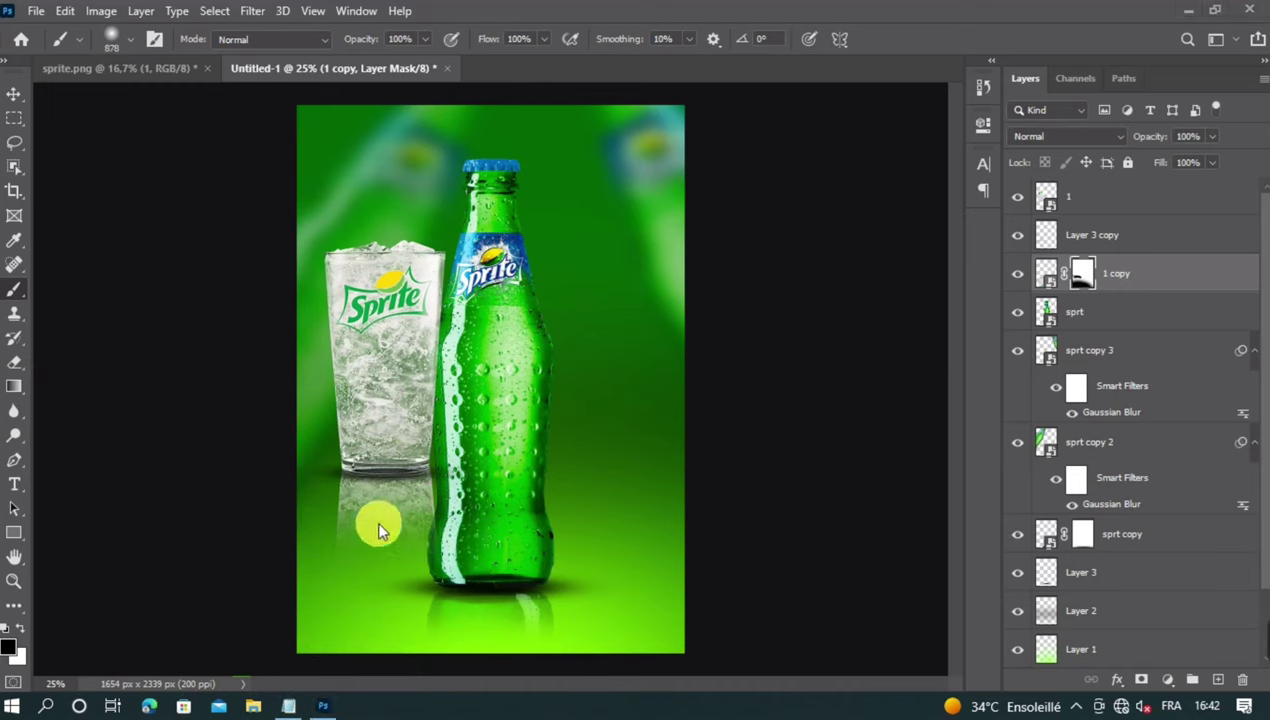
pyautogui.click(16, 290)
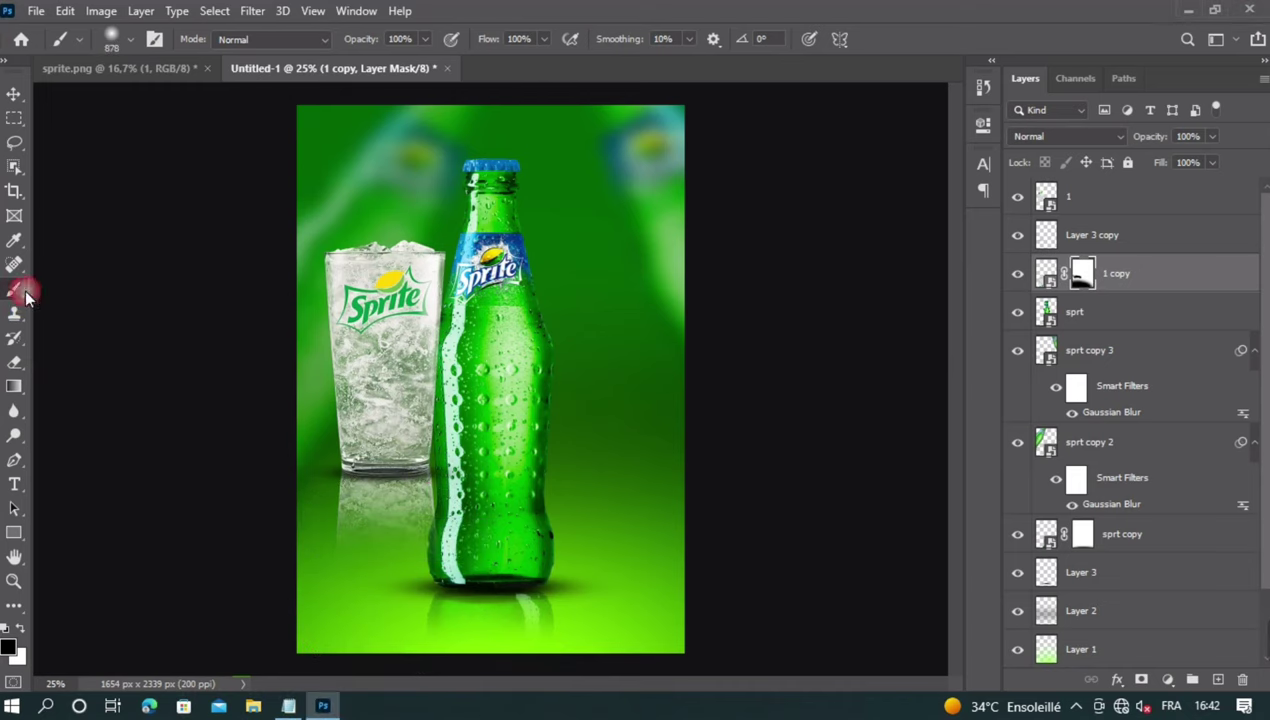
pyautogui.moveTo(504, 631)
pyautogui.mouseDown()
pyautogui.moveTo(429, 593)
pyautogui.moveTo(386, 610)
pyautogui.moveTo(337, 600)
pyautogui.moveTo(380, 631)
pyautogui.moveTo(348, 618)
pyautogui.mouseUp()
pyautogui.keyDown('alt'); pyautogui.rightClick(346, 598); pyautogui.keyUp('alt')
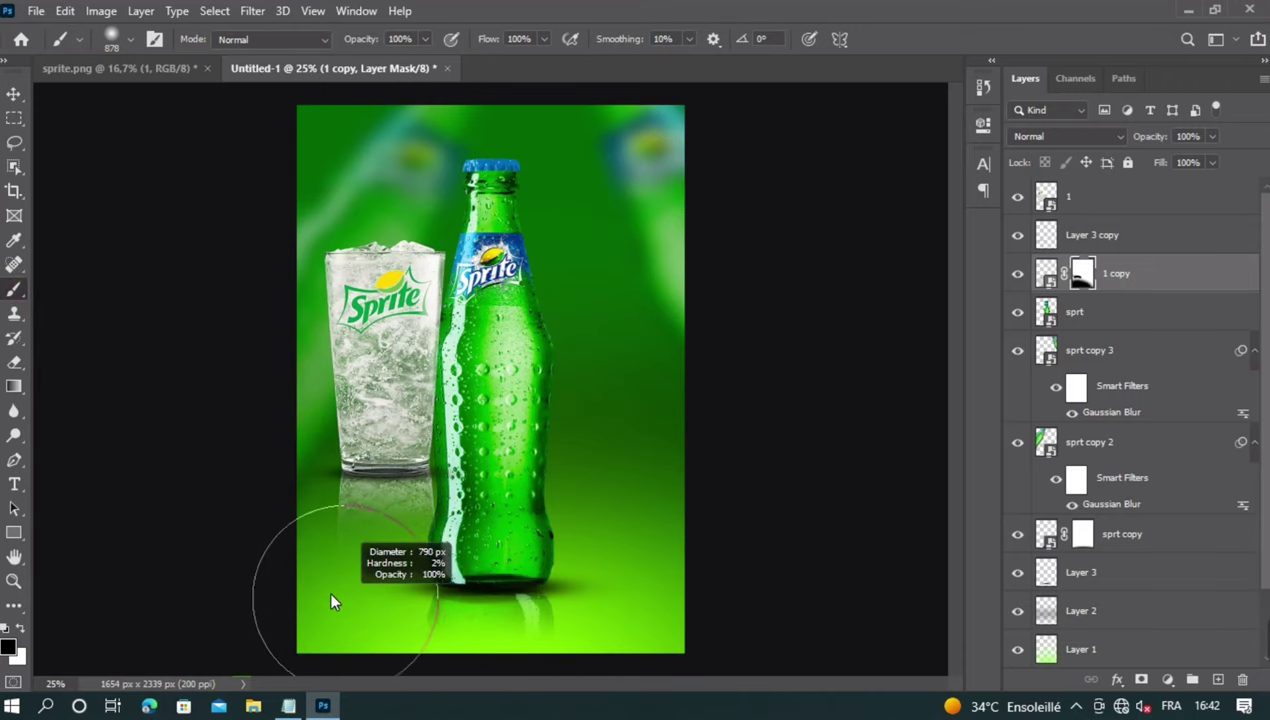
pyautogui.click(349, 590)
# Set the glass reflection layer's opacity to 73%.
pyautogui.click(17, 97)
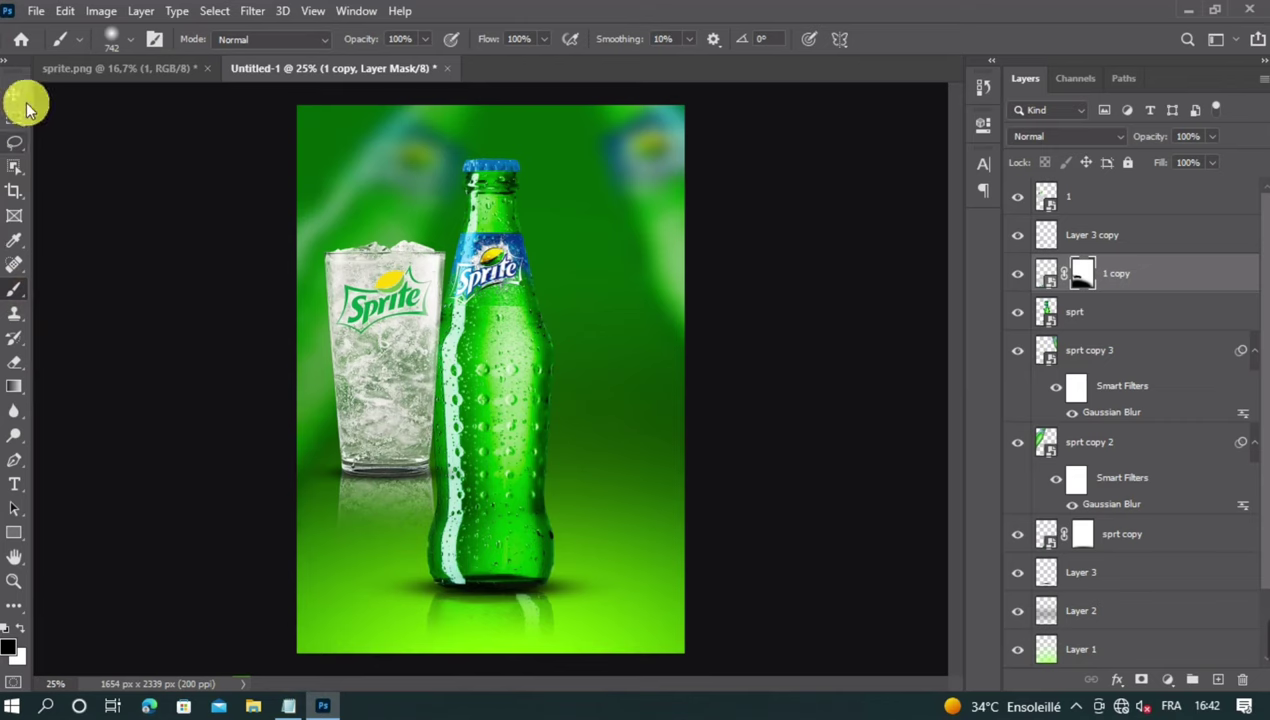
pyautogui.click(1207, 163)
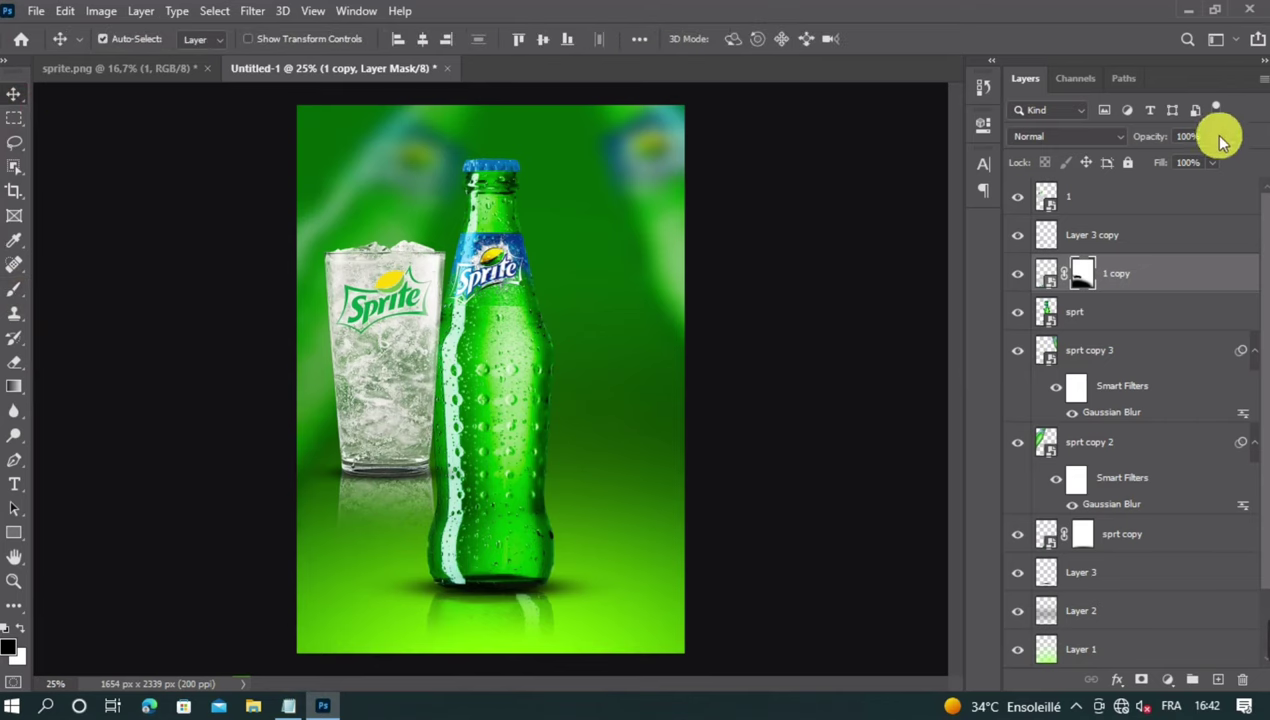
pyautogui.click(1211, 138)
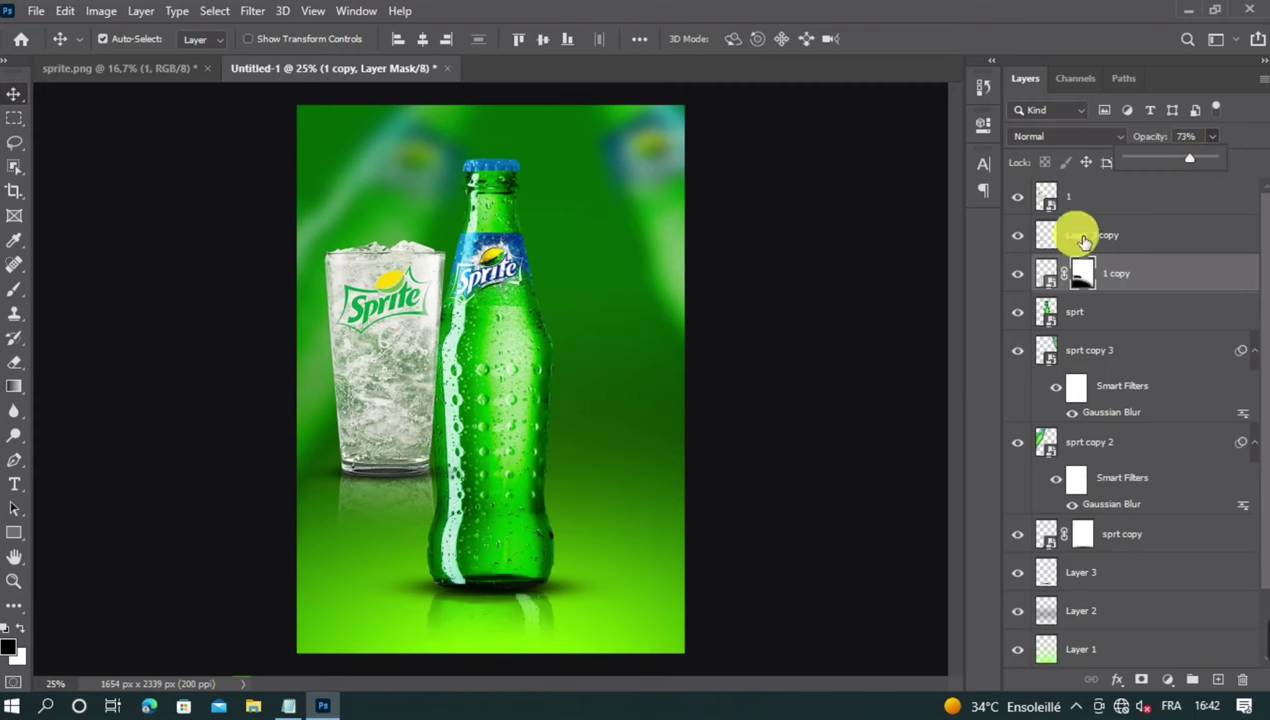
# Move the glass, its shadow and reflection together in front of the bottle's lower right side and nudge them slightly up.
pyautogui.keyDown('shift'); pyautogui.click(1100, 198); pyautogui.keyUp('shift')
pyautogui.moveTo(414, 360); pyautogui.dragTo(615, 509)
pyautogui.click(796, 508)
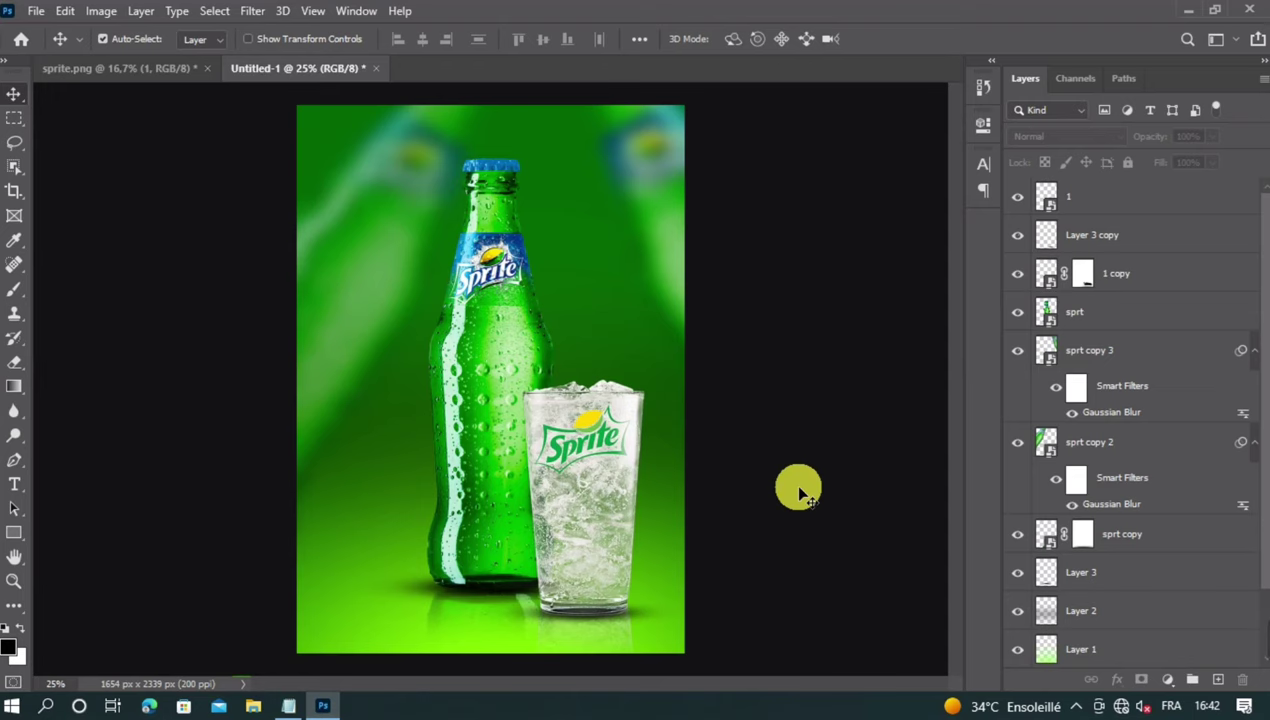
pyautogui.click(1130, 200)
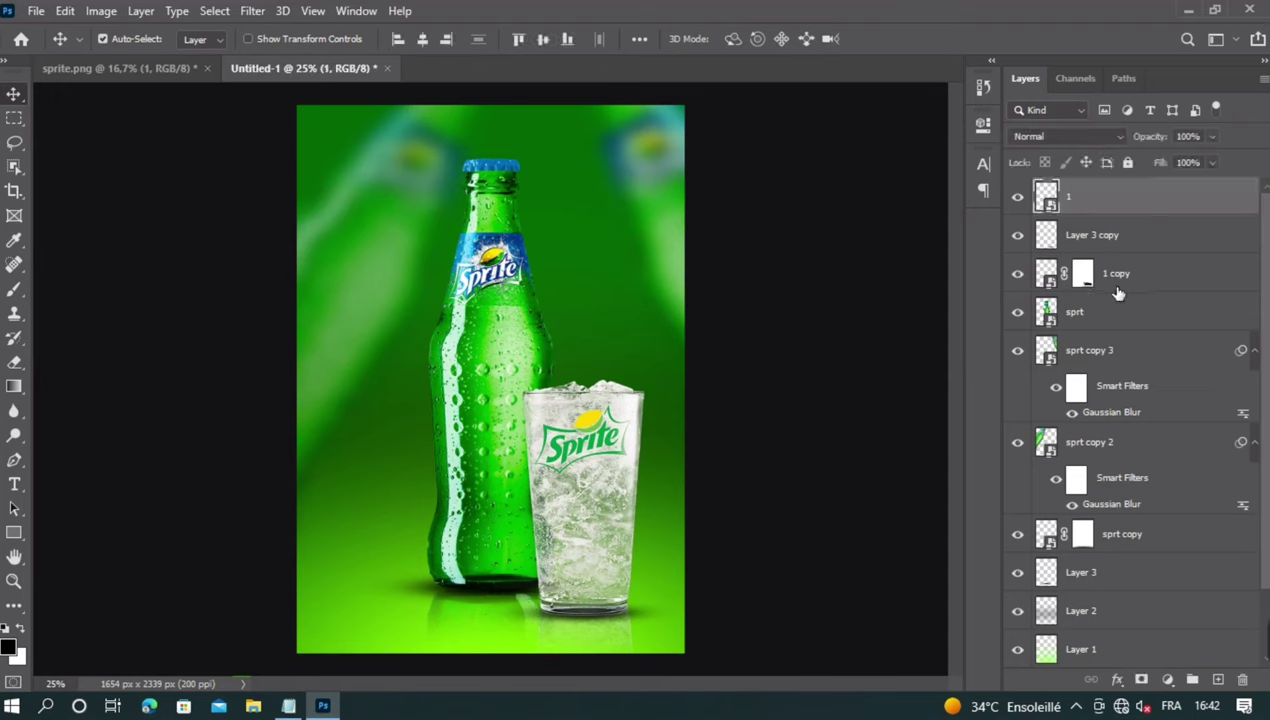
pyautogui.keyDown('shift'); pyautogui.click(1130, 280); pyautogui.keyUp('shift')
pyautogui.hotkey('shift', 'Up')
pyautogui.hotkey('shift', 'Up')
pyautogui.hotkey('shift', 'Up')
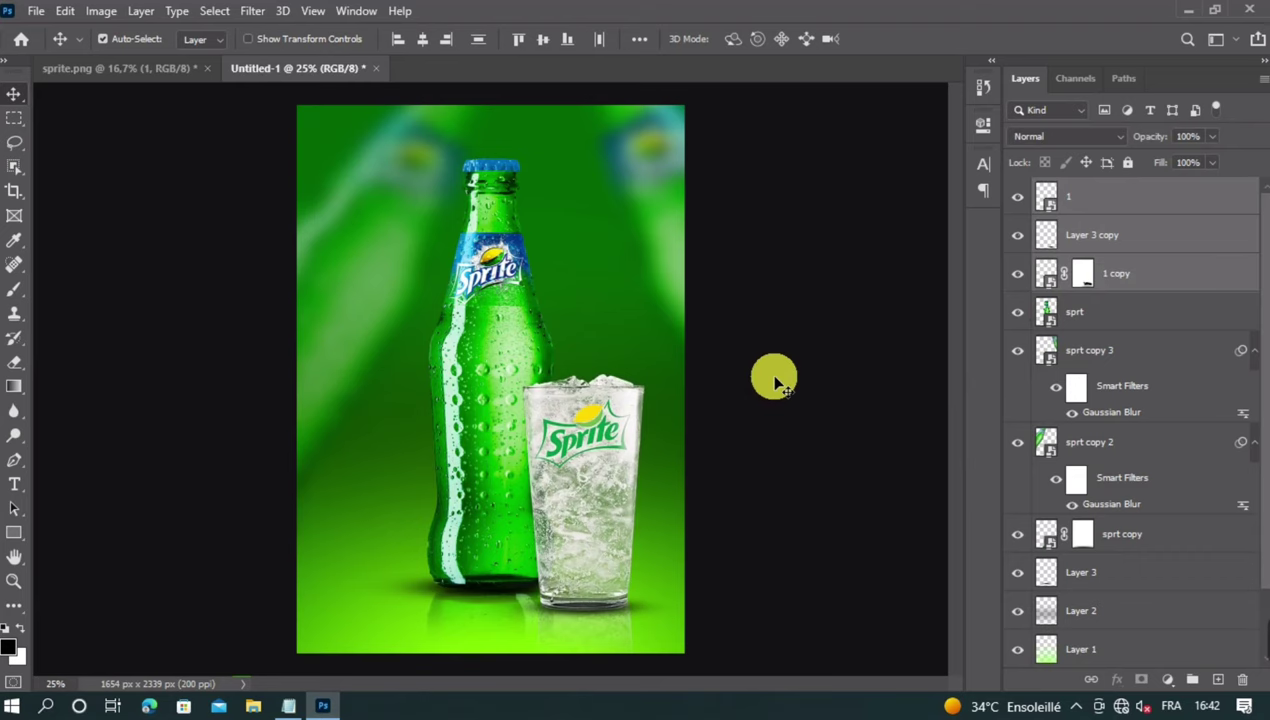
pyautogui.hotkey('ctrl', '-')
pyautogui.hotkey('ctrl', '+')
pyautogui.click(775, 379)
# Group the glass, its shadow and its reflection layers, and check the whole poster.
pyautogui.click(1119, 197)
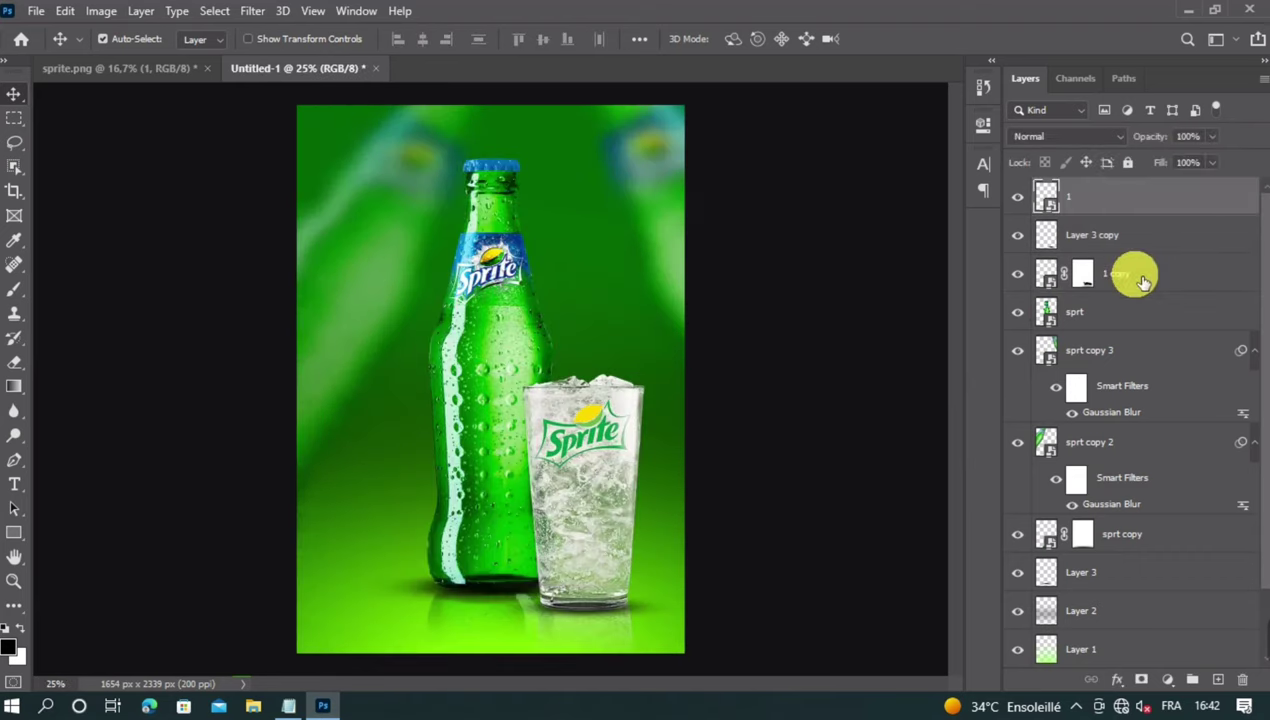
pyautogui.moveTo(1143, 280); pyautogui.dragTo(1199, 689)
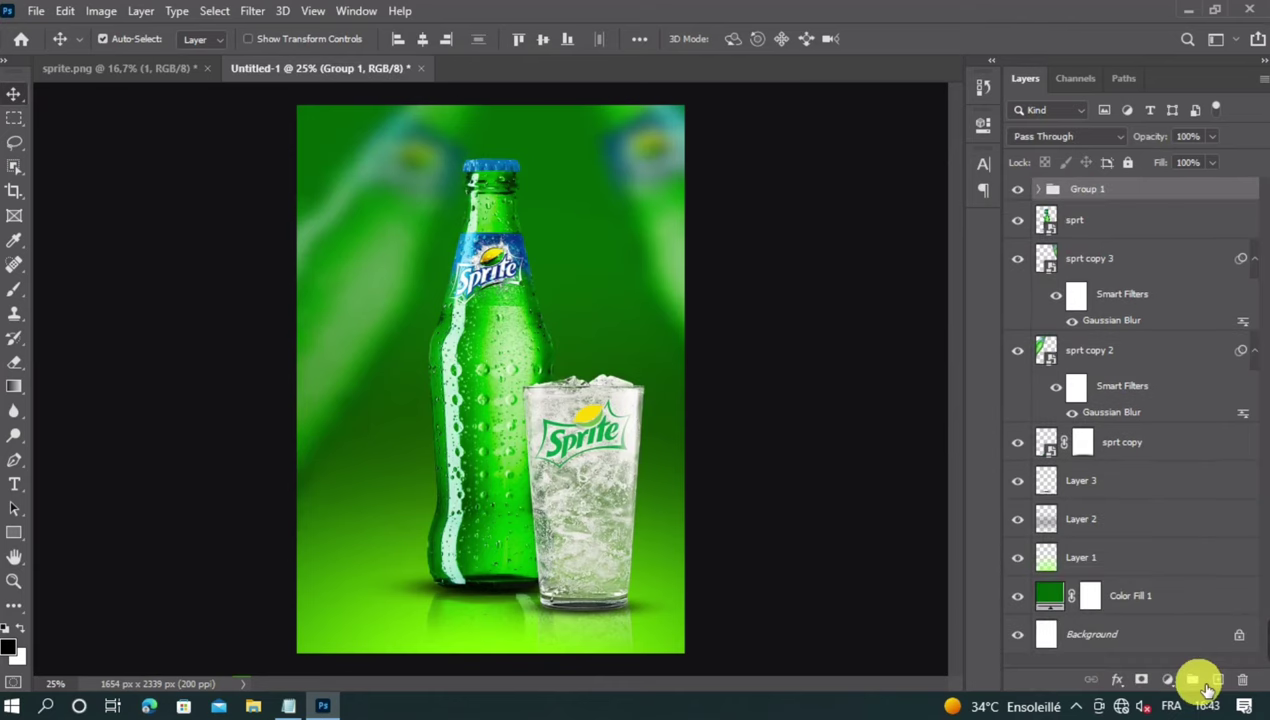
pyautogui.click(1022, 194)
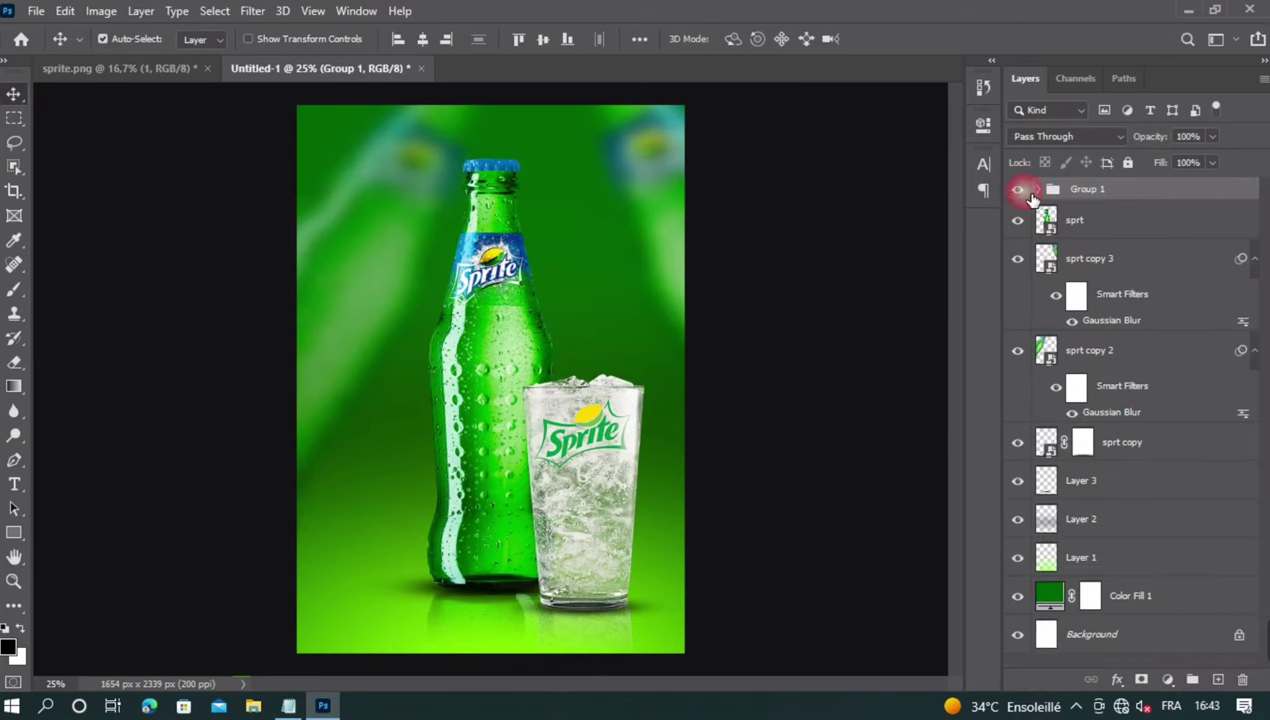
pyautogui.hotkey('ctrl', '-')
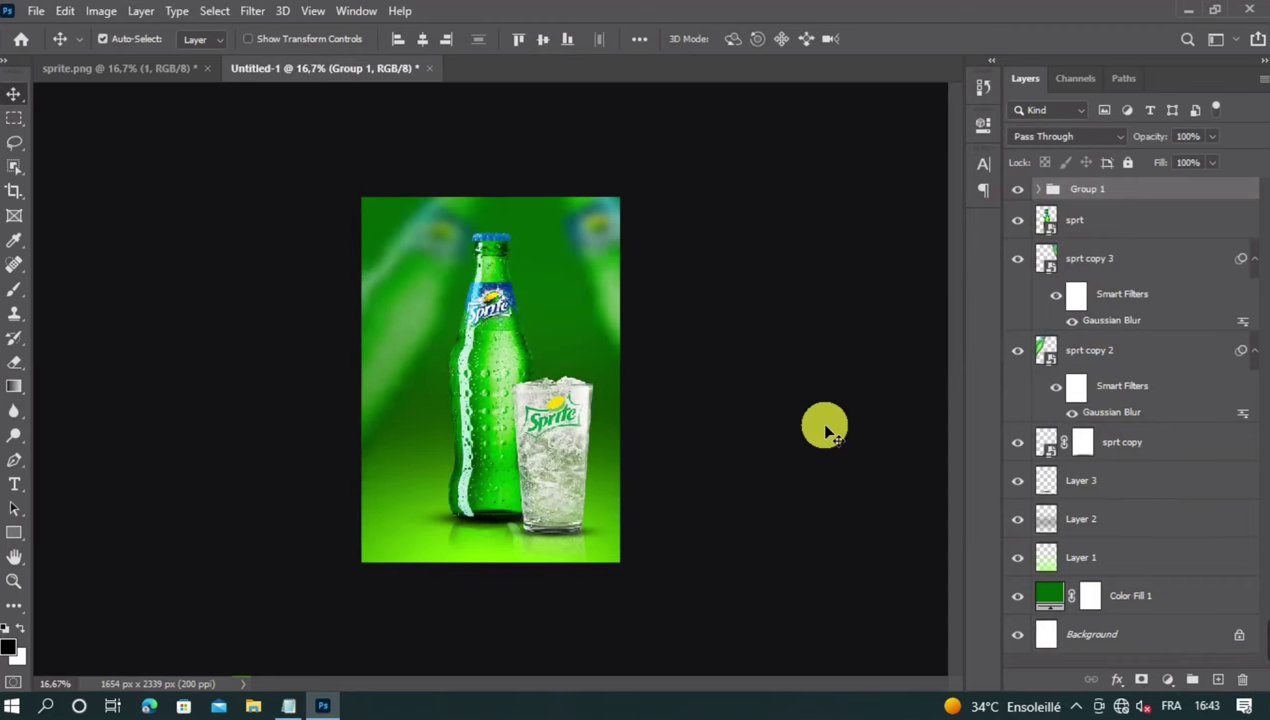
pyautogui.hotkey('ctrl', '+')
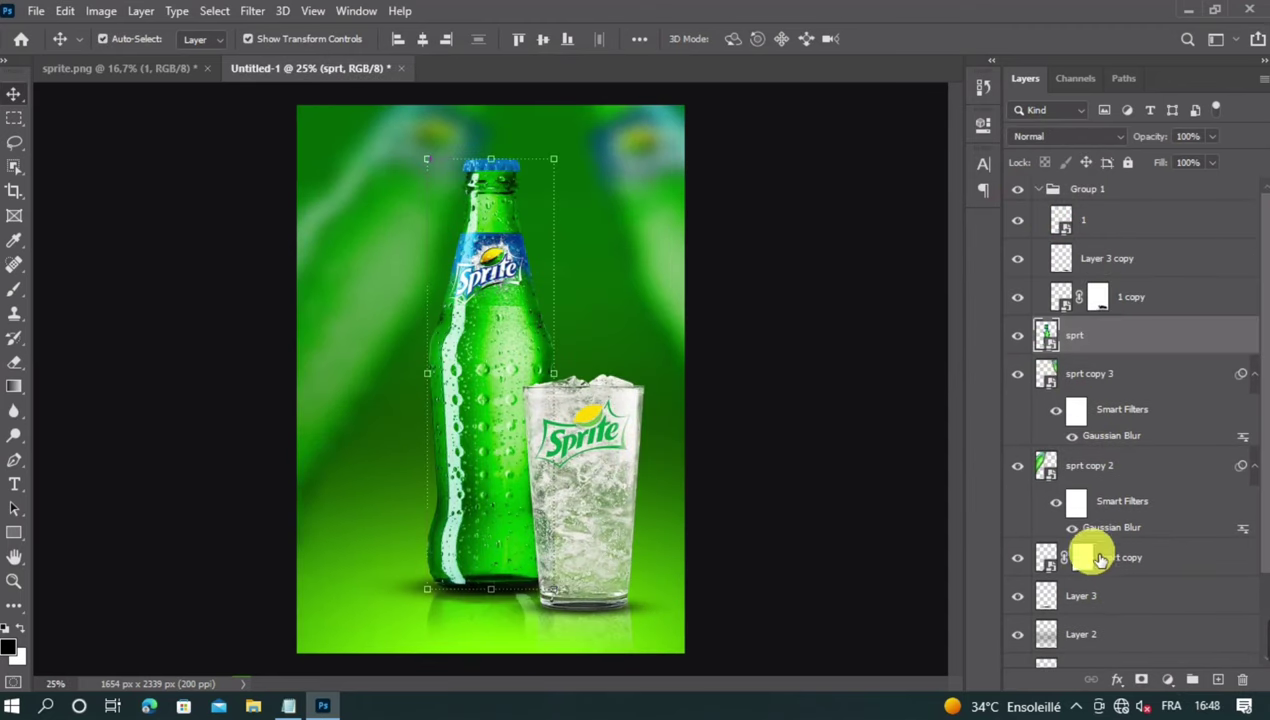
# Add a Levels adjustment clipped to the main bottle and darken it by setting the white output level to 43.
pyautogui.click(1167, 679)
pyautogui.click(1180, 425)
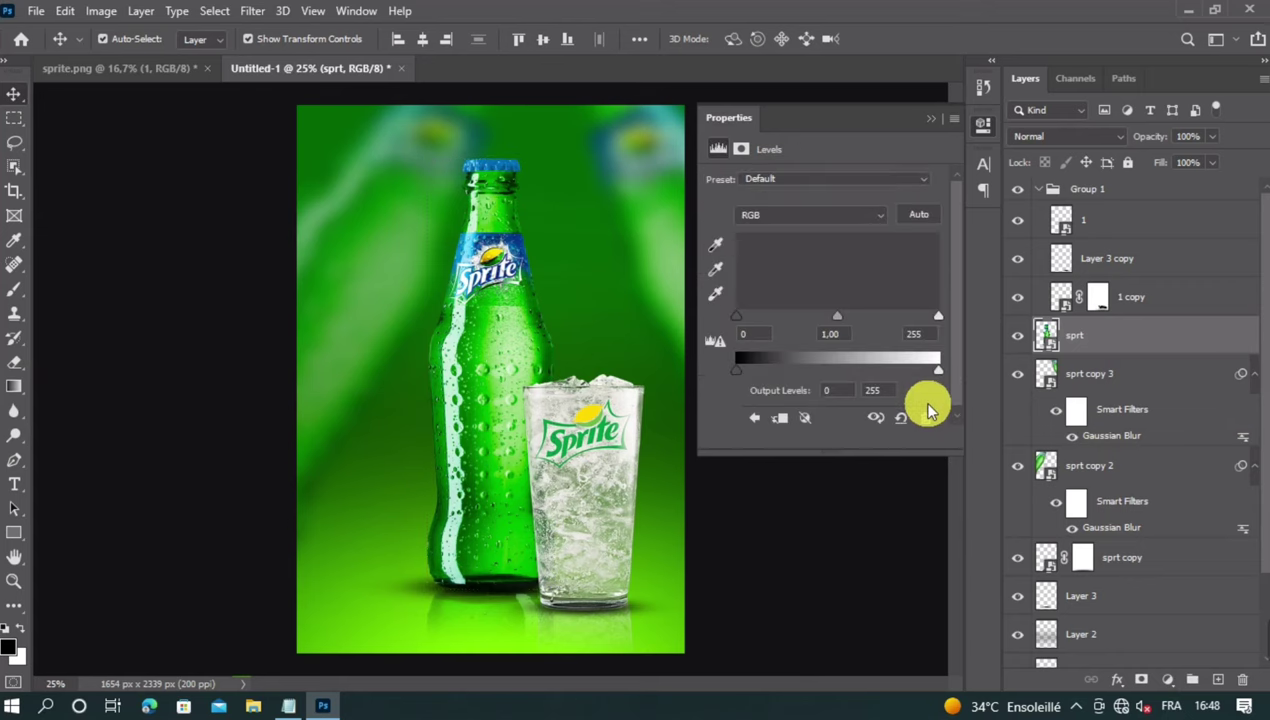
pyautogui.moveTo(937, 370); pyautogui.dragTo(792, 371)
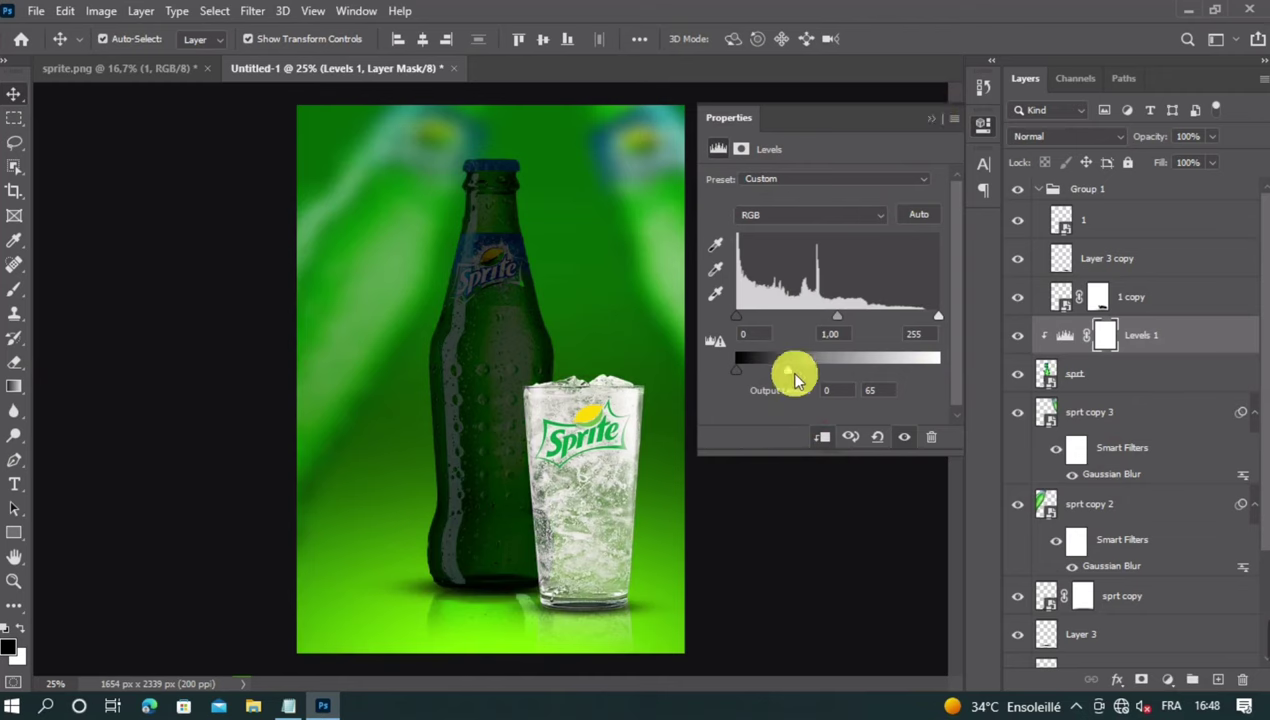
pyautogui.moveTo(792, 372); pyautogui.dragTo(853, 364)
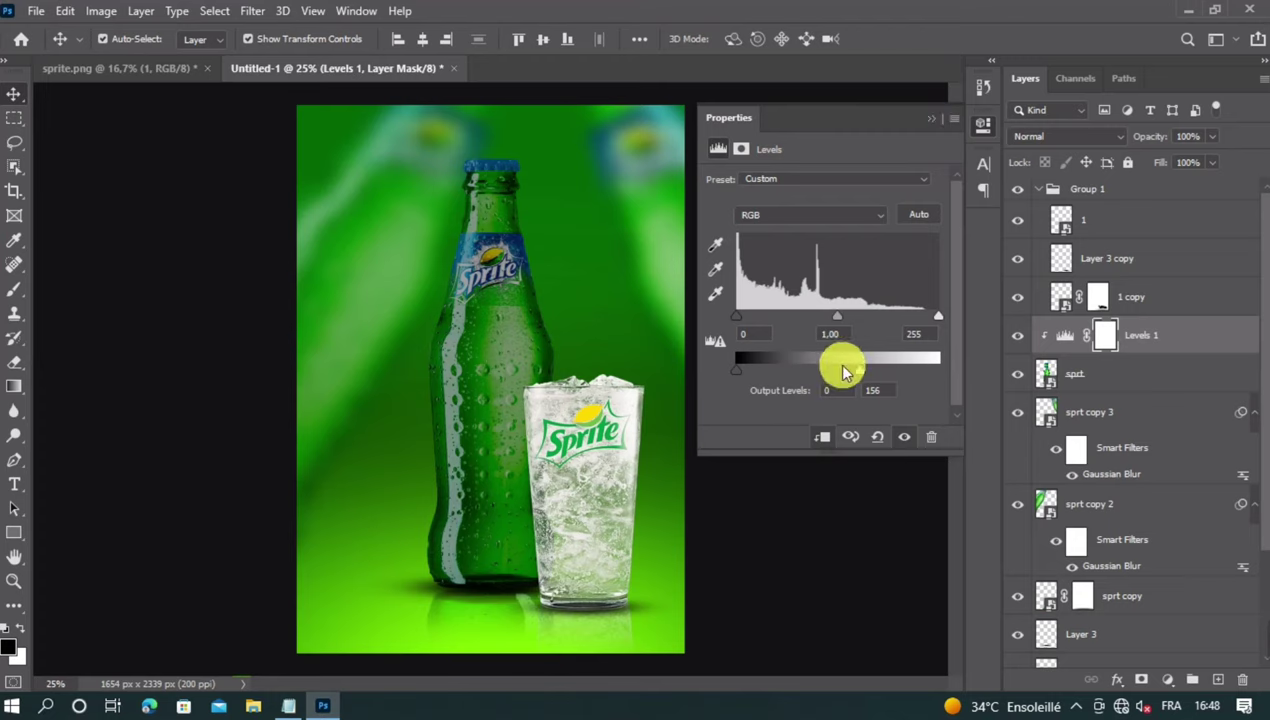
pyautogui.moveTo(859, 371); pyautogui.dragTo(769, 370)
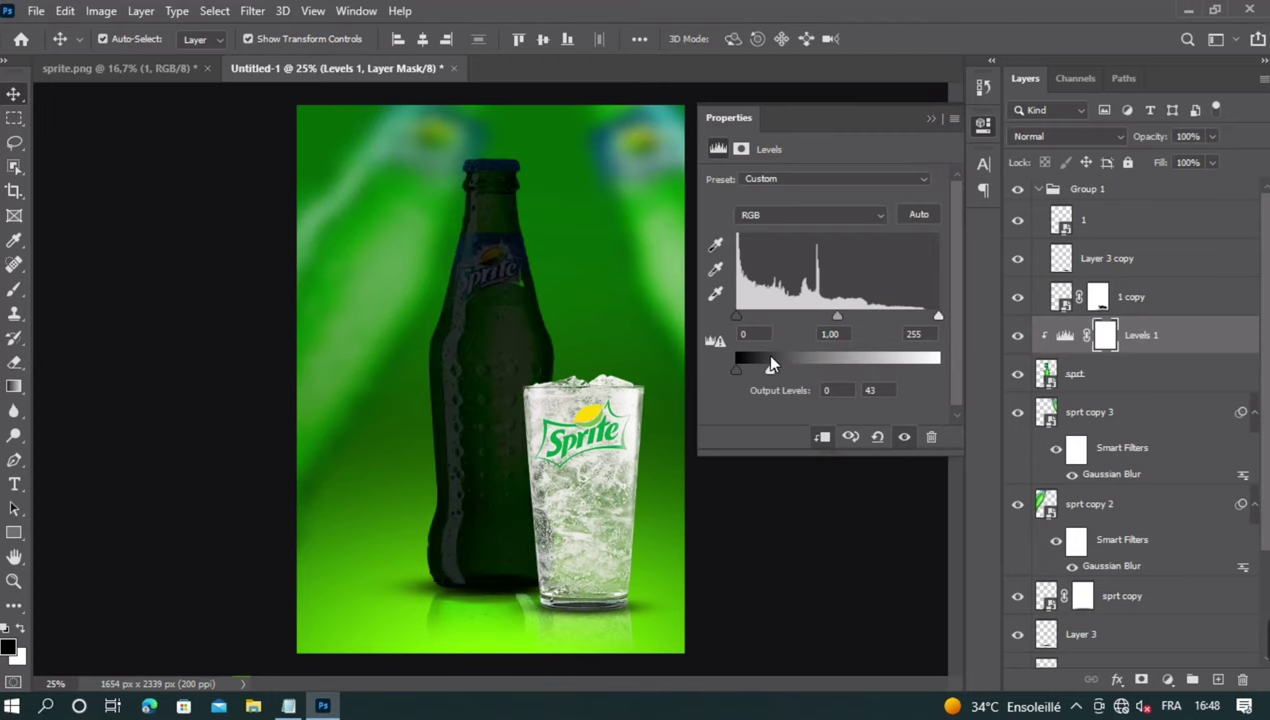
pyautogui.click(930, 119)
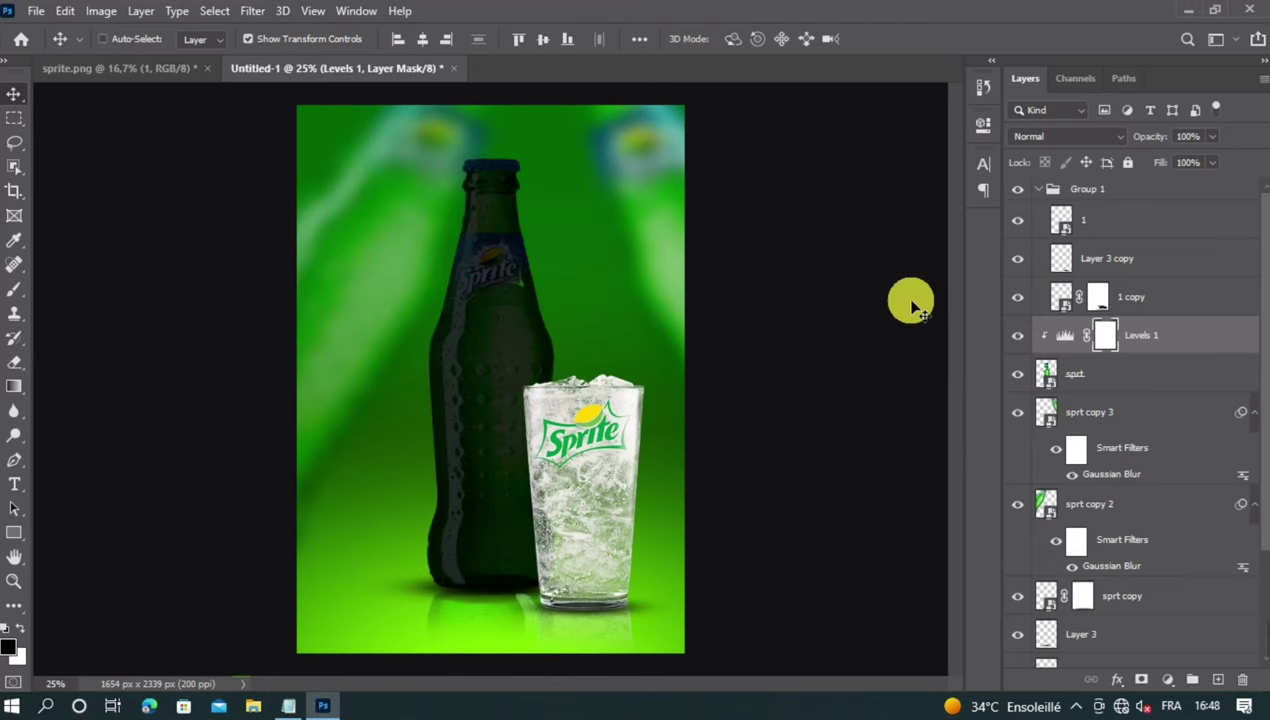
# Invert the Levels mask to black and prepare the brush with white as the foreground color.
pyautogui.hotkey('ctrl', 'i')
pyautogui.click(14, 289)
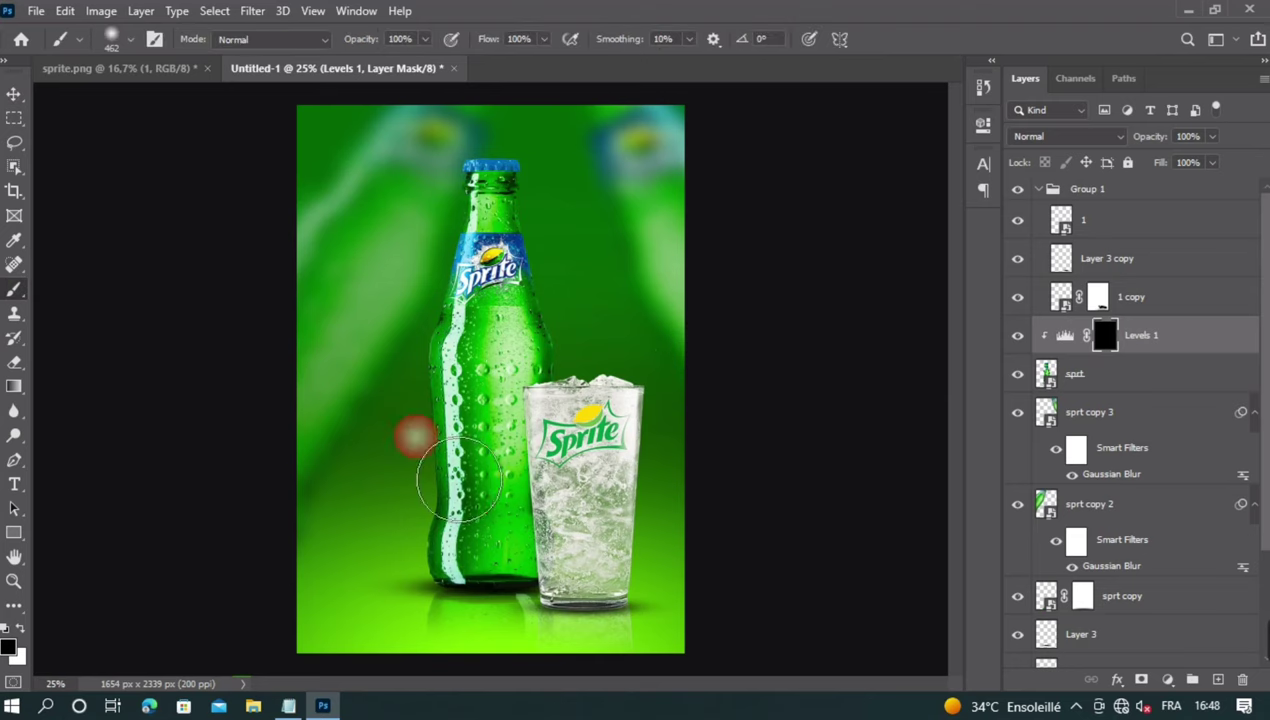
pyautogui.click(21, 628)
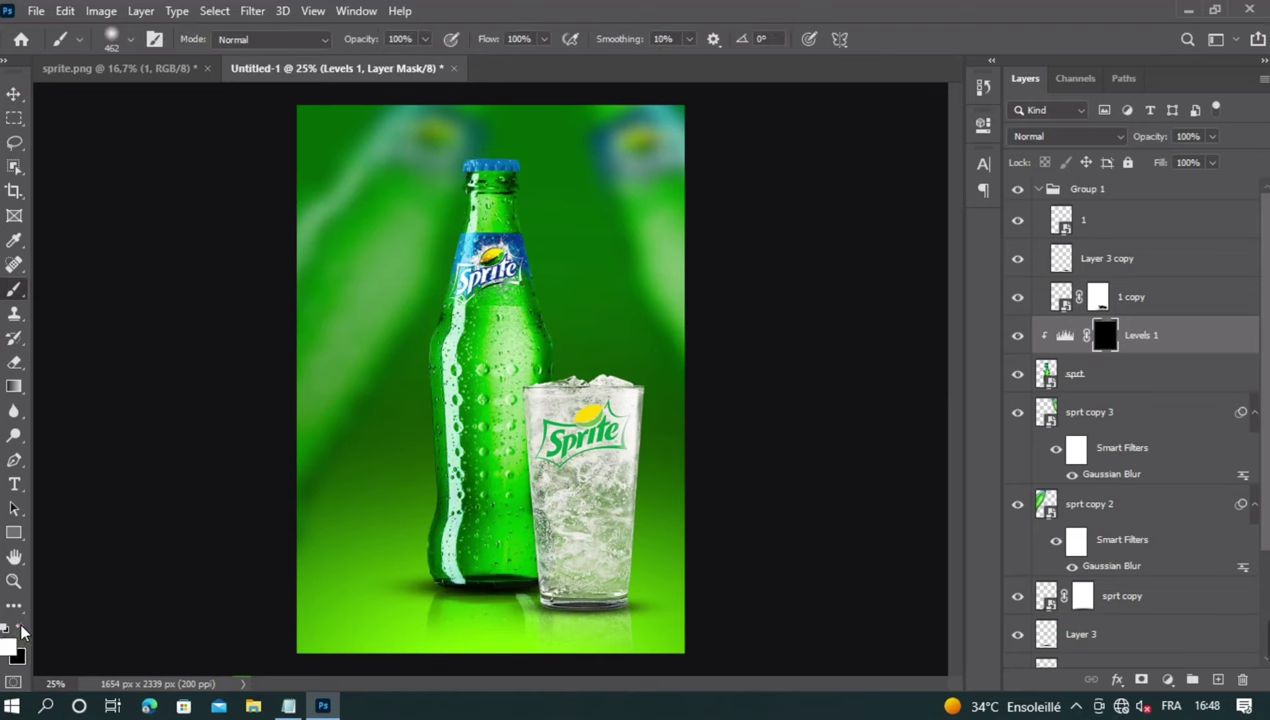
# Try to darken the bottle behind the glass by painting white on the Levels mask with a soft brush up to 630 px.
pyautogui.moveTo(660, 431); pyautogui.dragTo(555, 418)
pyautogui.moveTo(597, 463); pyautogui.dragTo(631, 526)
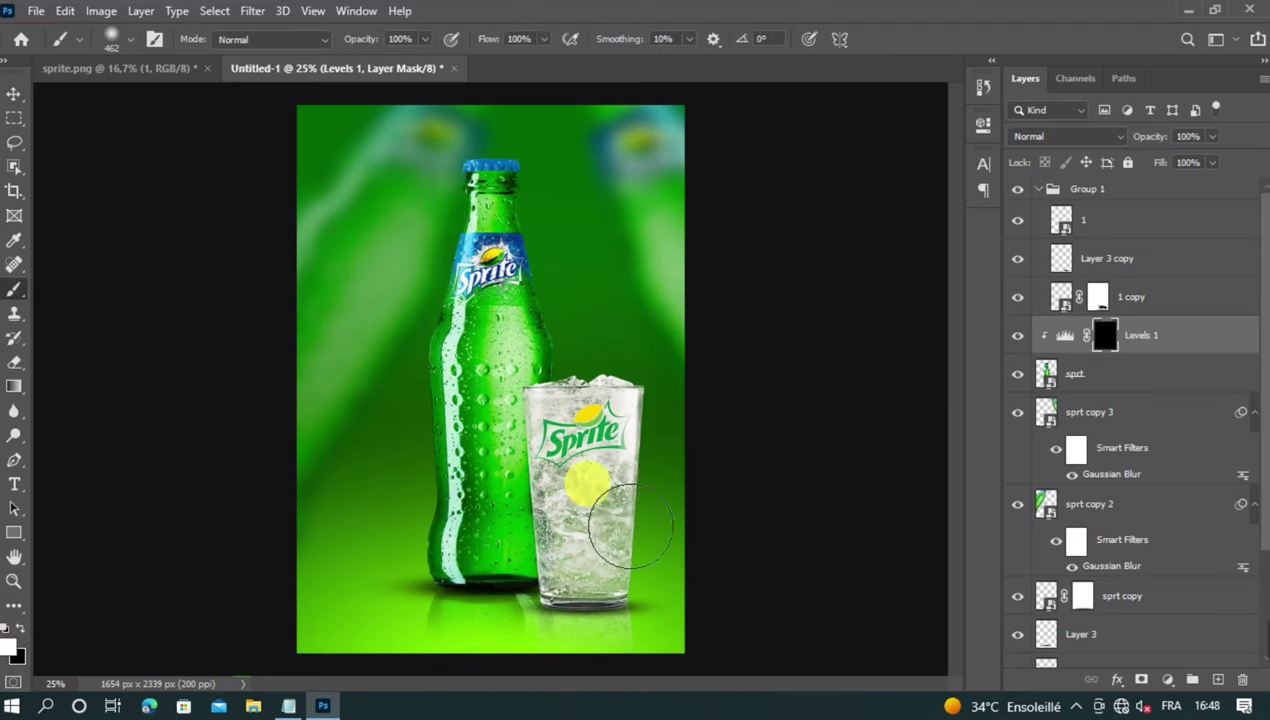
pyautogui.keyDown('alt'); pyautogui.moveTo(582, 437); pyautogui.dragTo(600, 436); pyautogui.keyUp('alt')
pyautogui.click(575, 435)
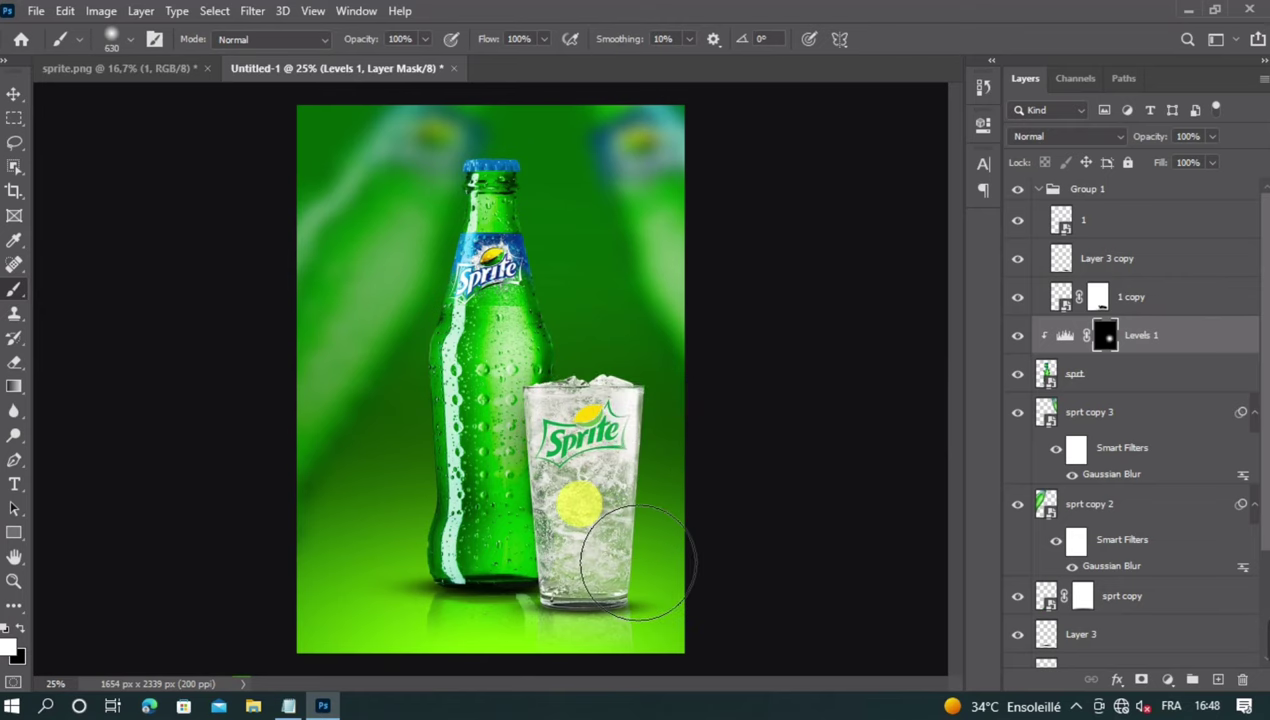
pyautogui.moveTo(636, 560)
pyautogui.mouseDown()
pyautogui.moveTo(684, 630)
pyautogui.moveTo(653, 623)
pyautogui.moveTo(731, 627)
pyautogui.moveTo(772, 551)
pyautogui.mouseUp()
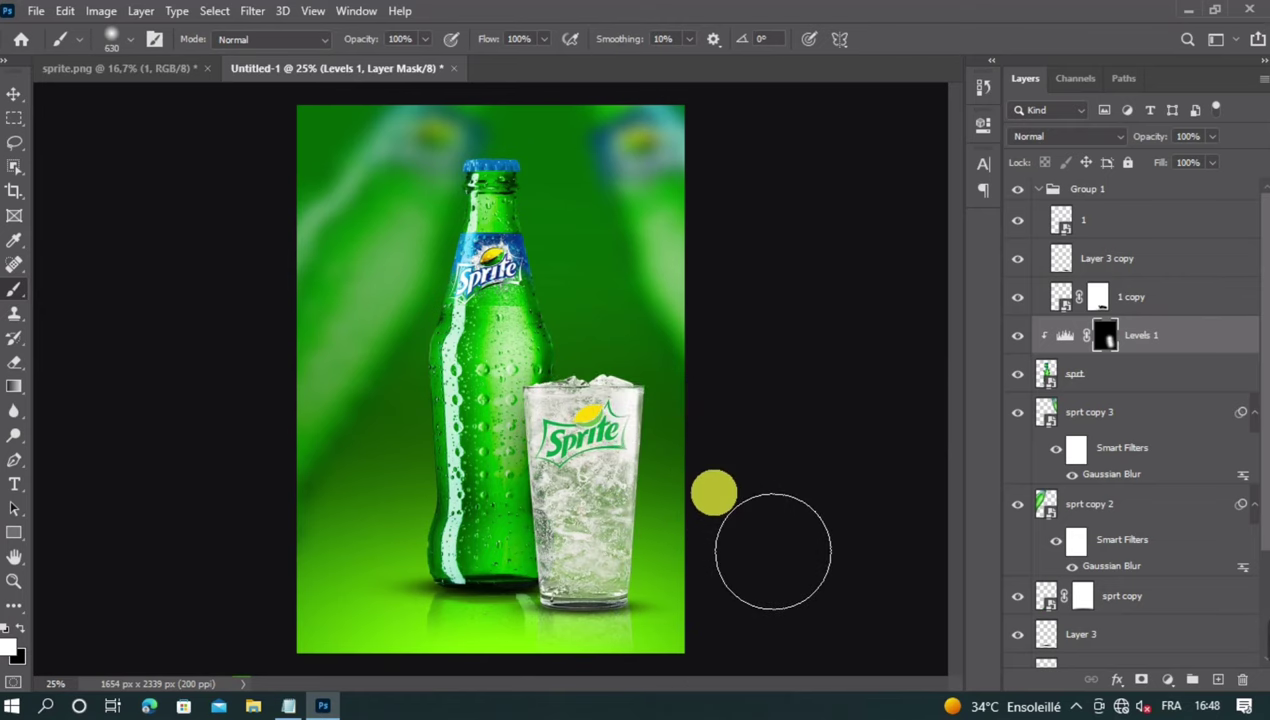
pyautogui.hotkey('ctrl', 'z')
pyautogui.hotkey('ctrl', 'z')
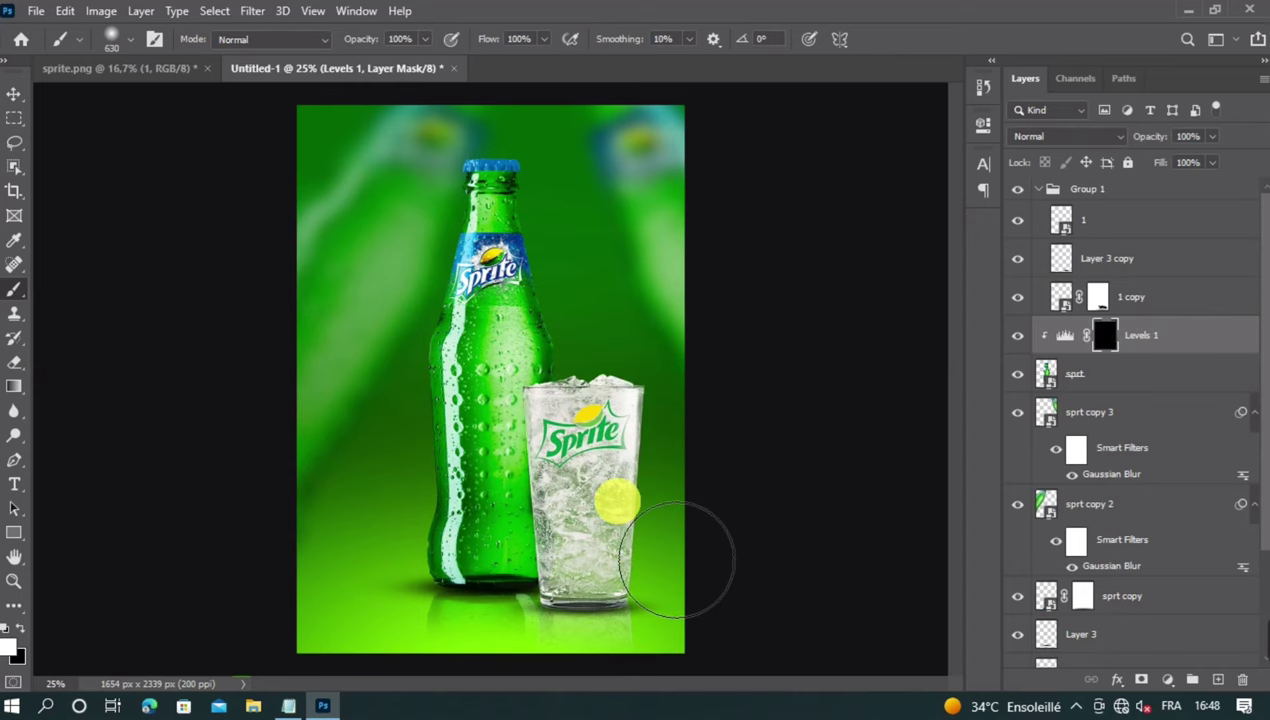
# Enlarge the brush to 918 px and dab white on the Levels mask to shade the bottle behind the glass.
pyautogui.keyDown('alt'); pyautogui.moveTo(595, 492); pyautogui.dragTo(620, 480); pyautogui.keyUp('alt')
pyautogui.click(599, 479)
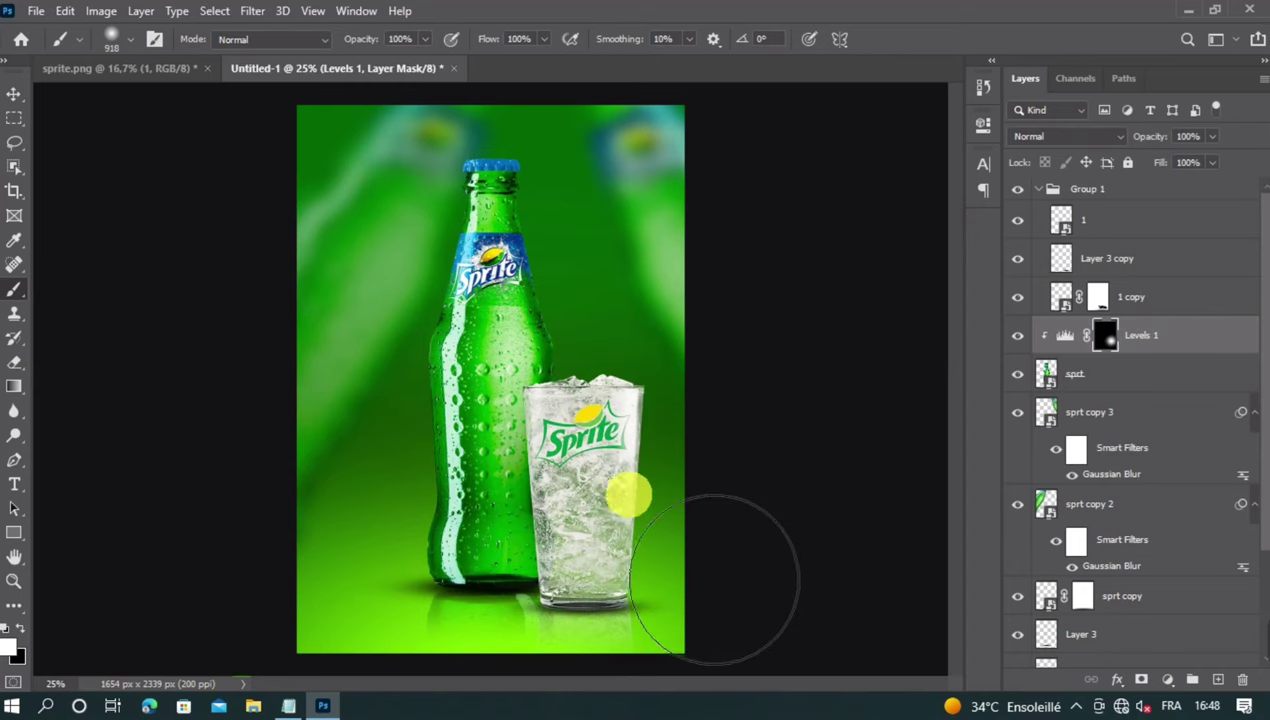
# Try to extend the white shading on the Levels mask with the 918 px brush, and undo all the strokes.
pyautogui.moveTo(714, 578)
pyautogui.mouseDown()
pyautogui.moveTo(720, 553)
pyautogui.moveTo(700, 527)
pyautogui.moveTo(712, 527)
pyautogui.moveTo(697, 617)
pyautogui.mouseUp()
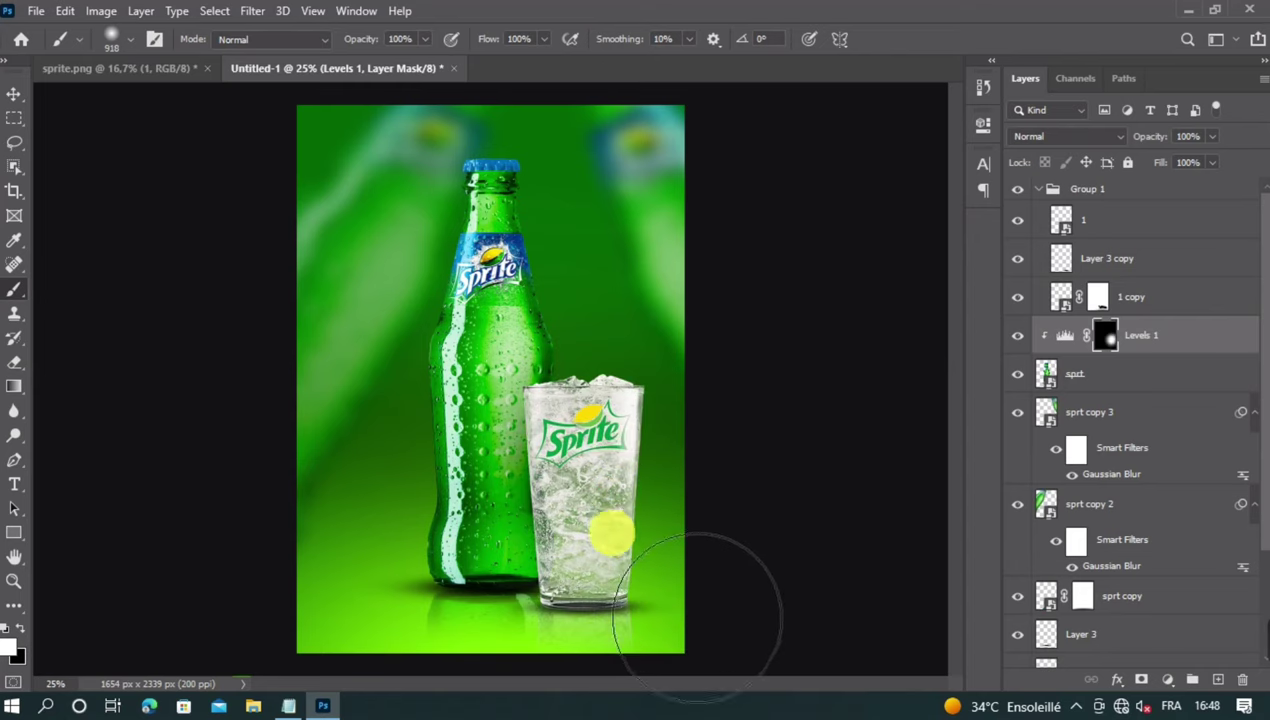
pyautogui.moveTo(612, 532)
pyautogui.mouseDown()
pyautogui.moveTo(609, 567)
pyautogui.moveTo(622, 561)
pyautogui.mouseUp()
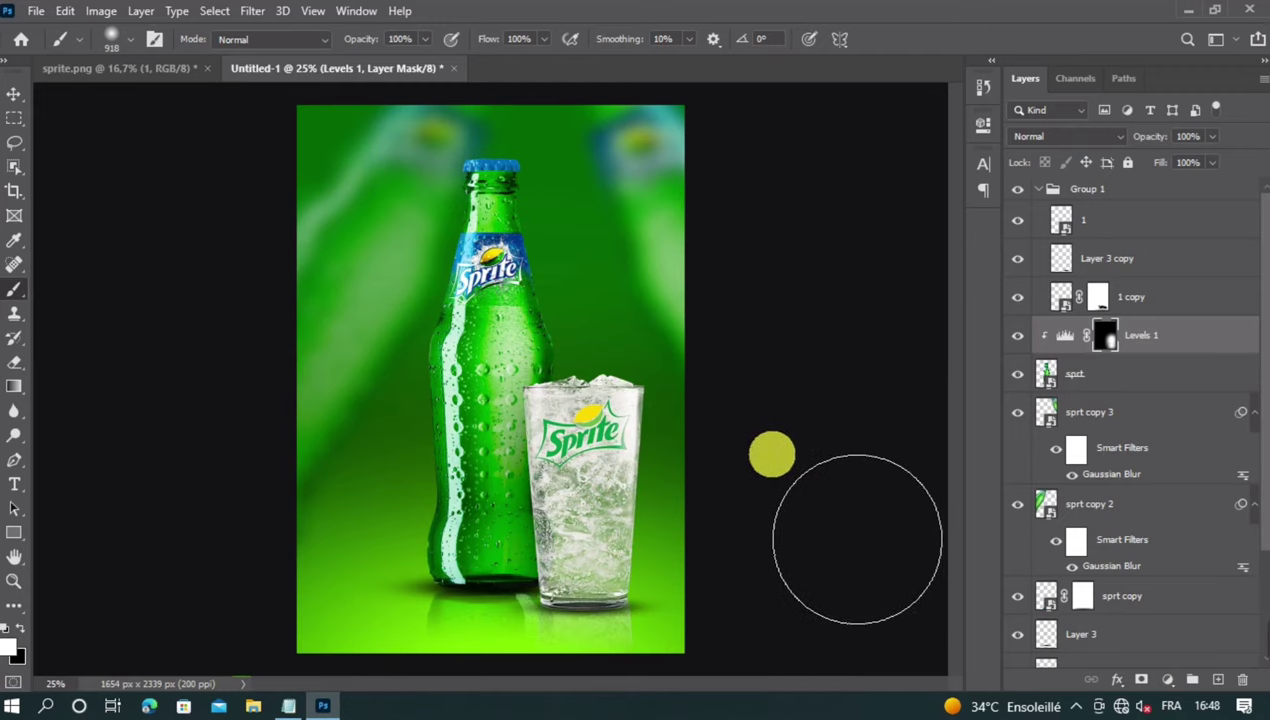
pyautogui.hotkey('ctrl', 'z')
pyautogui.hotkey('ctrl', 'z')
pyautogui.hotkey('ctrl', 'z')
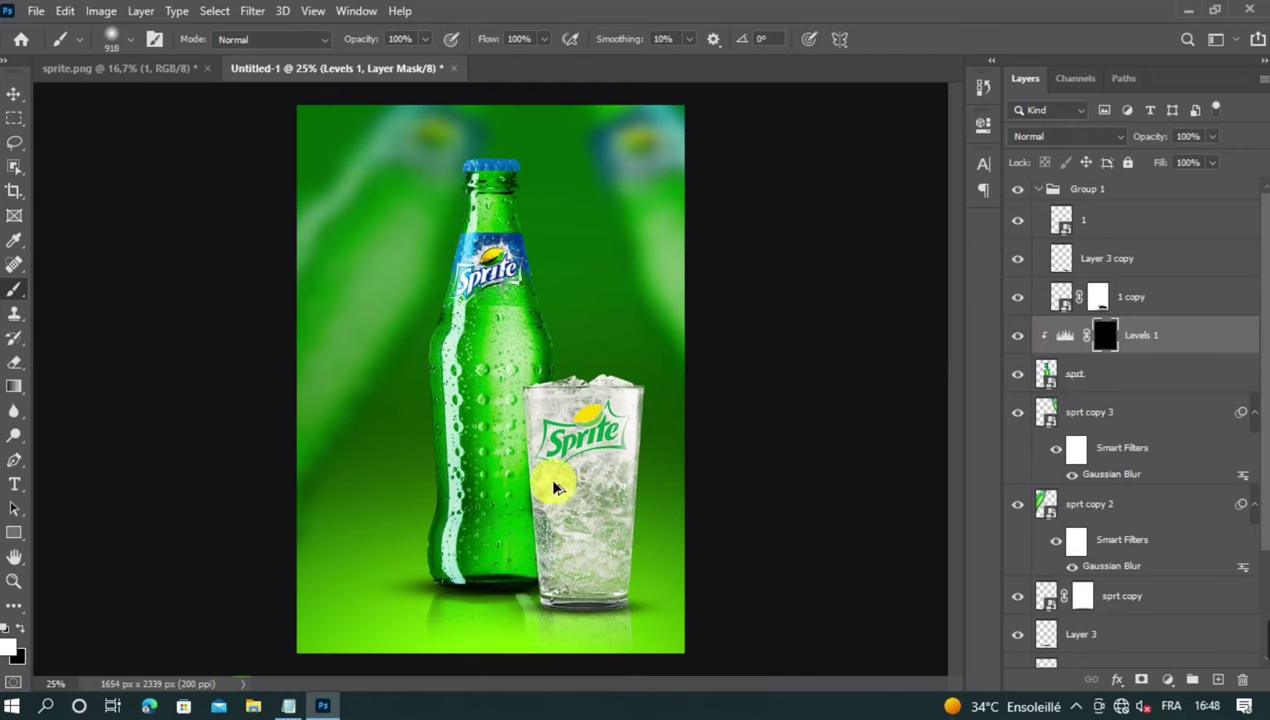
# Repaint the shading on the bottle behind the glass in white on the Levels mask, varying the soft brush between 398 and 974 px.
pyautogui.keyDown('alt'); pyautogui.rightClick(553, 482); pyautogui.keyUp('alt')
pyautogui.click(561, 467)
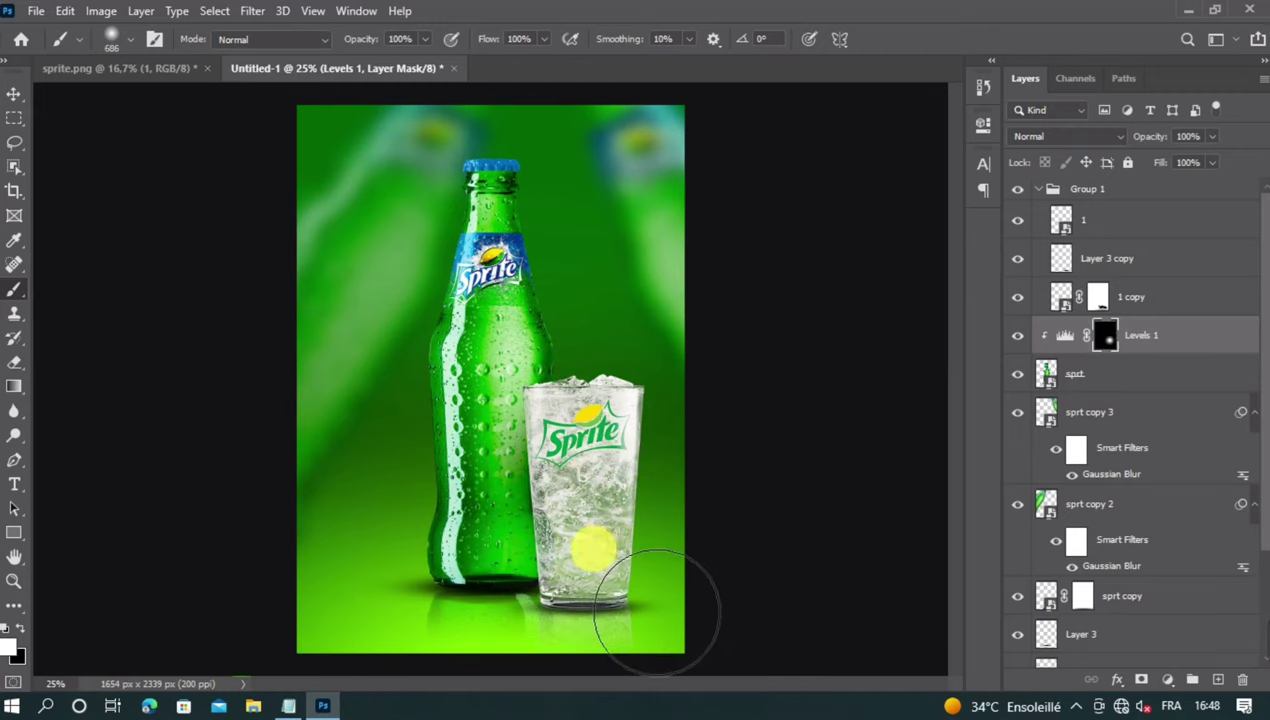
pyautogui.moveTo(655, 612)
pyautogui.mouseDown()
pyautogui.moveTo(707, 630)
pyautogui.moveTo(813, 647)
pyautogui.moveTo(827, 620)
pyautogui.moveTo(697, 503)
pyautogui.mouseUp()
pyautogui.keyDown('alt'); pyautogui.rightClick(596, 418); pyautogui.keyUp('alt')
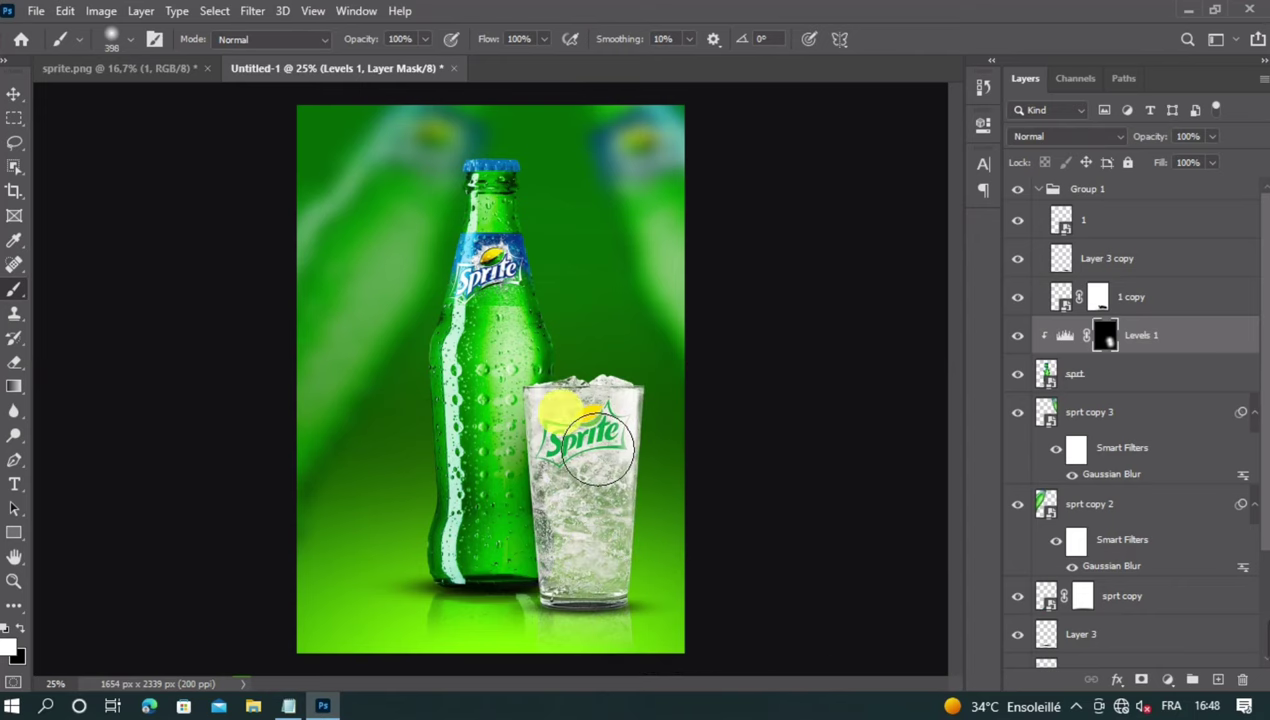
pyautogui.click(557, 409)
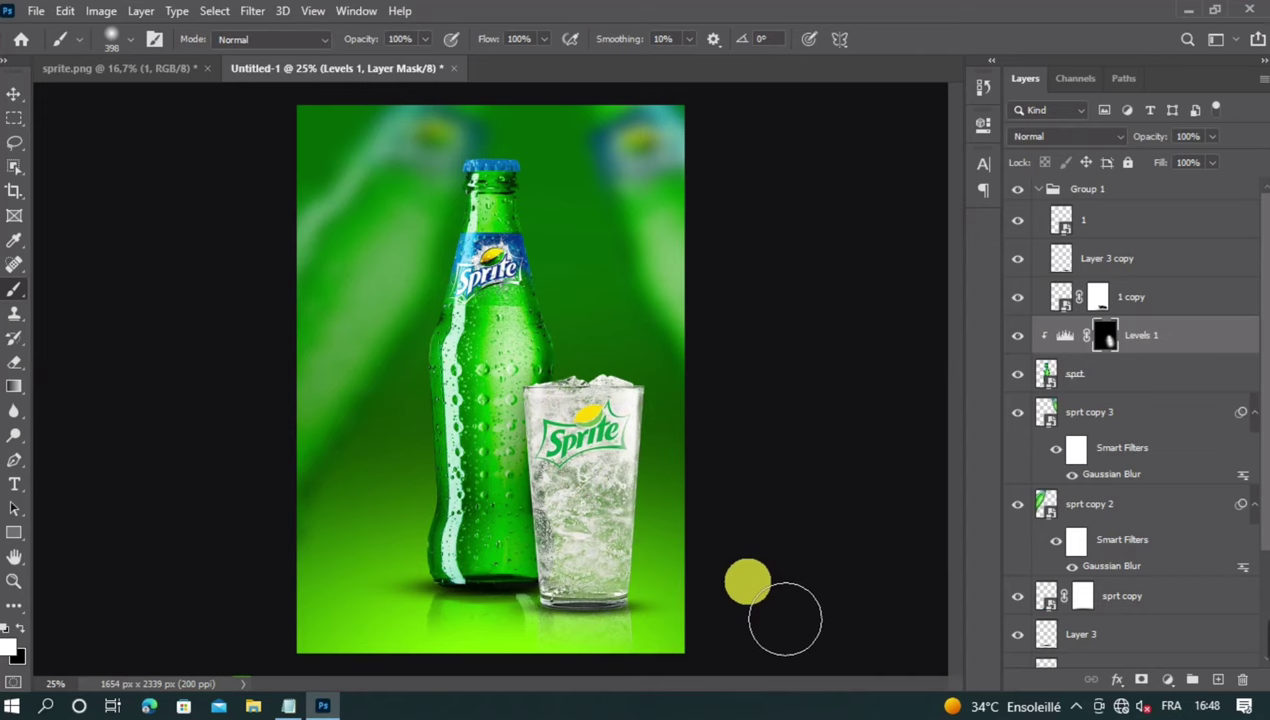
pyautogui.hotkey('ctrl', 'z')
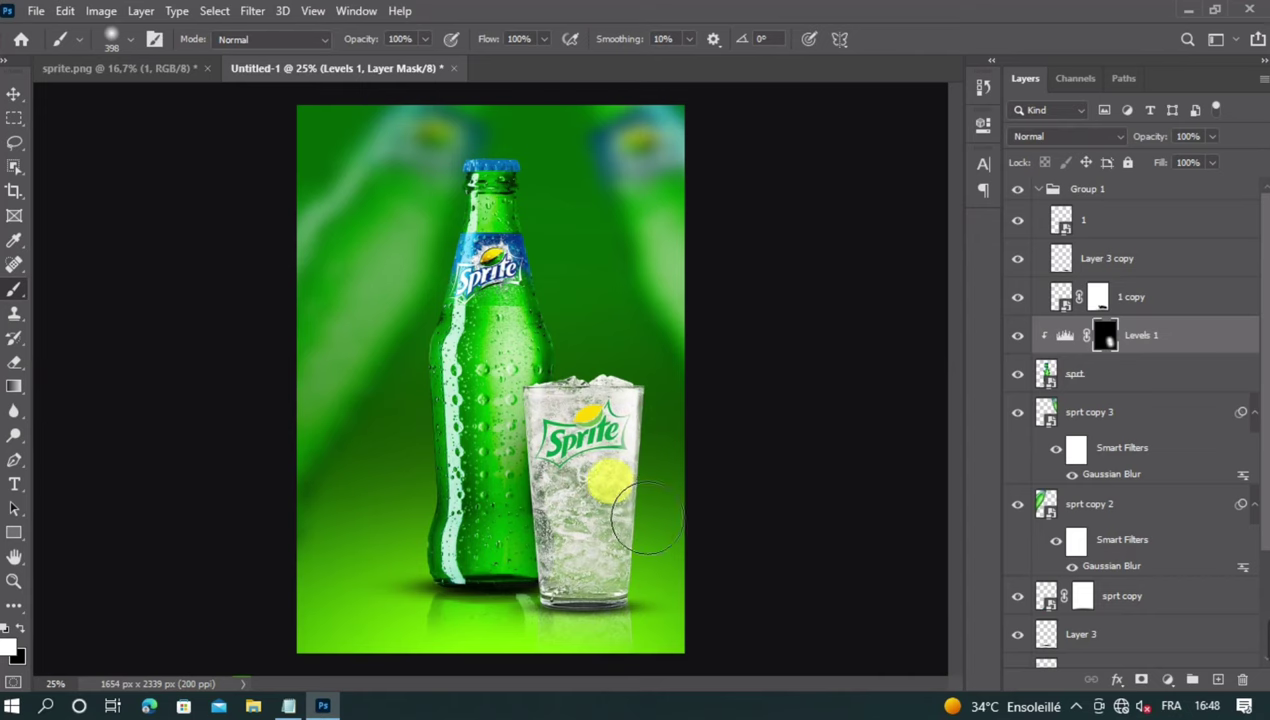
pyautogui.keyDown('alt'); pyautogui.rightClick(609, 477); pyautogui.keyUp('alt')
pyautogui.keyDown('alt'); pyautogui.rightClick(615, 433); pyautogui.keyUp('alt')
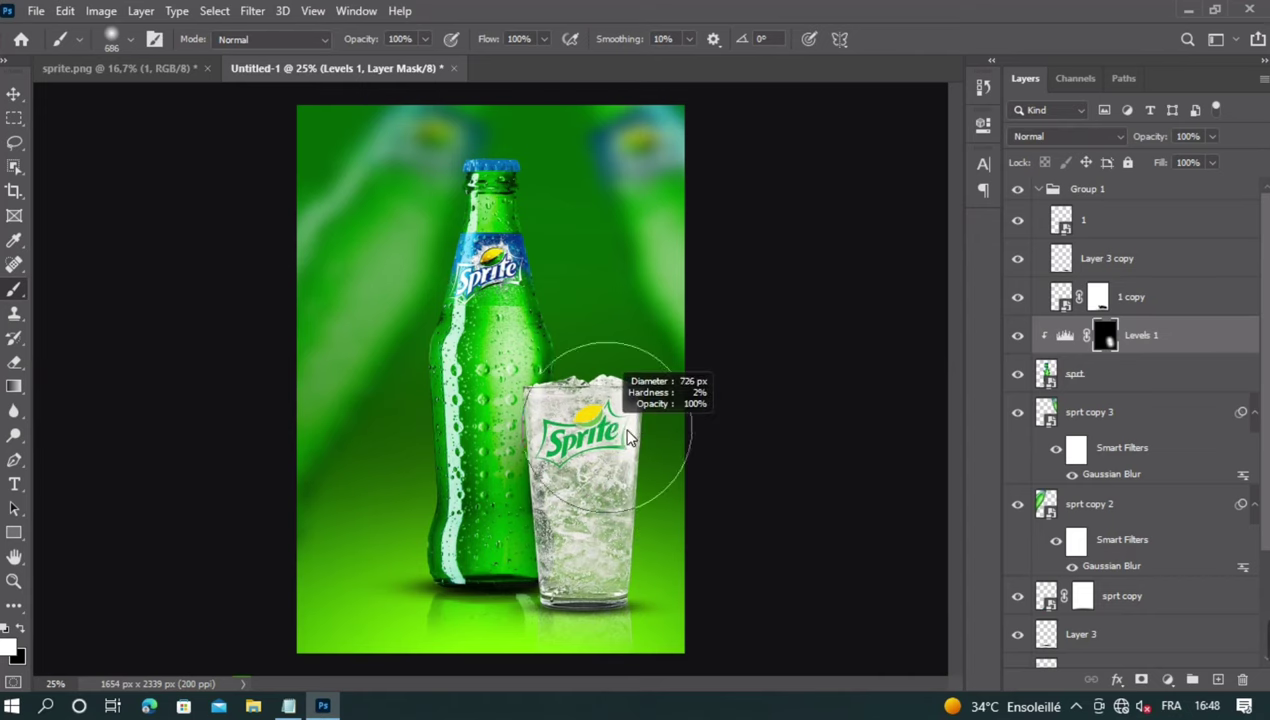
pyautogui.click(616, 442)
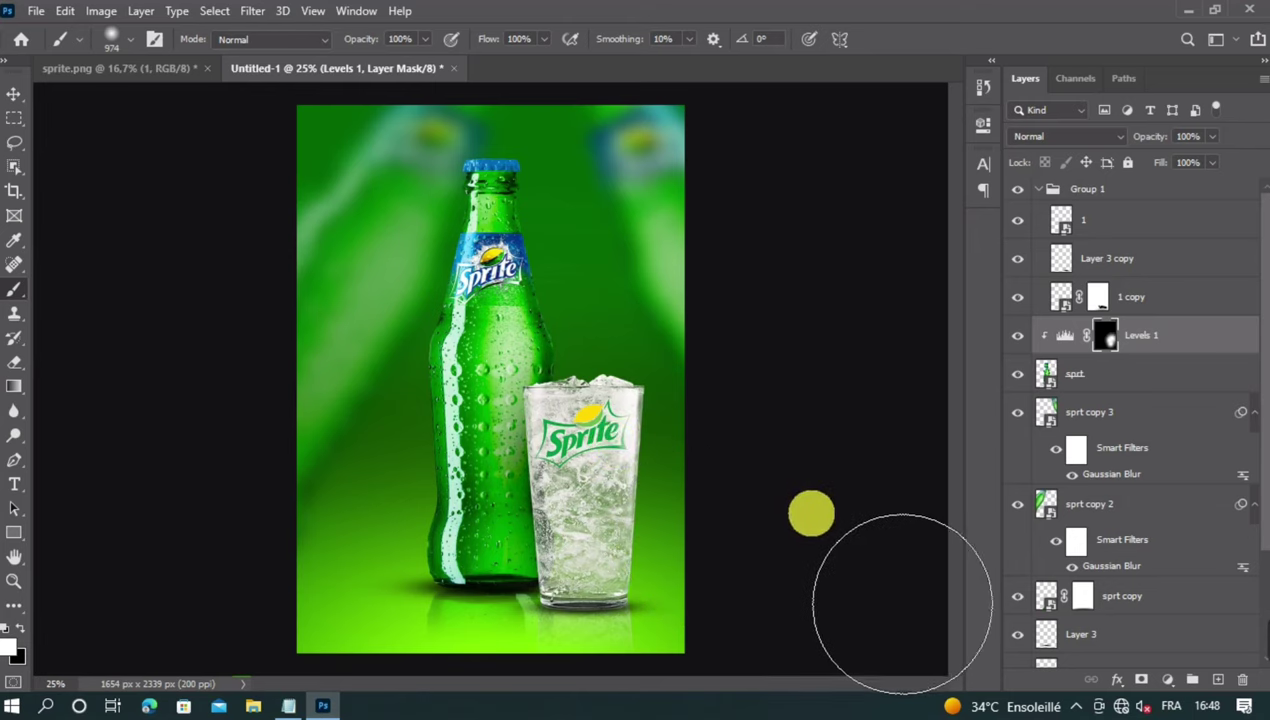
# Lower the Levels 1 adjustment layer's opacity to 78%.
pyautogui.click(14, 100)
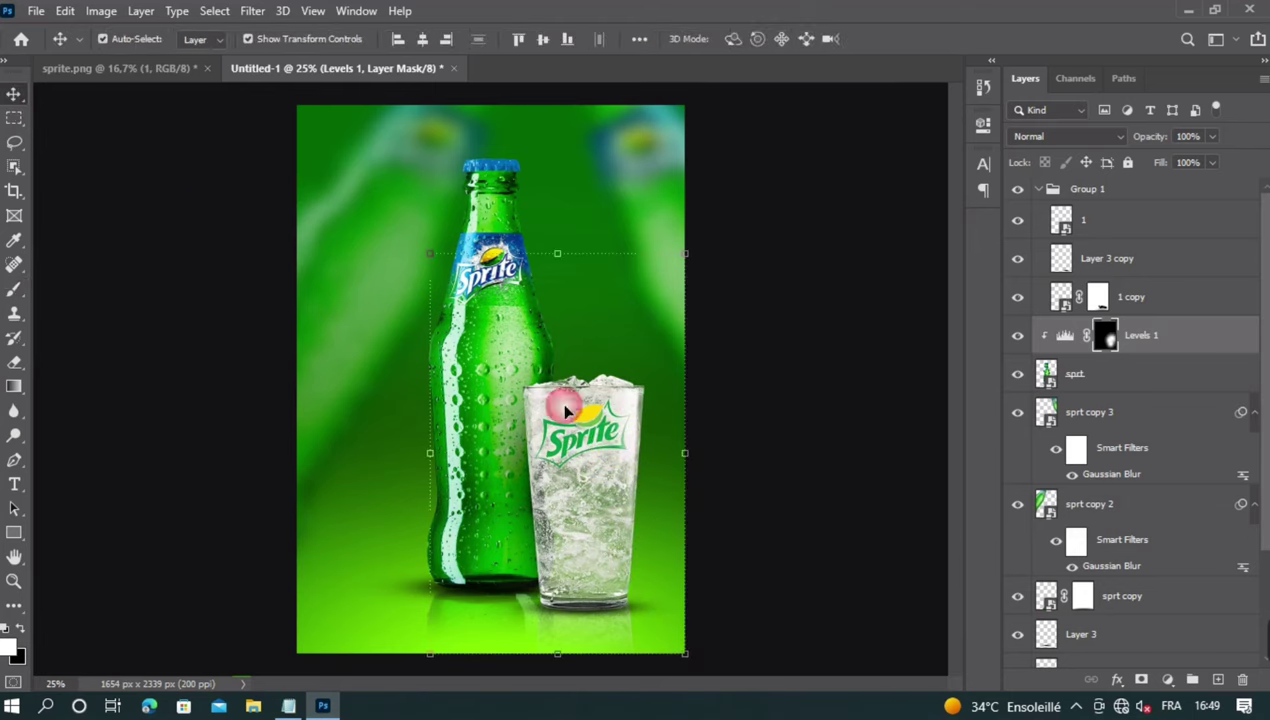
pyautogui.click(791, 439)
pyautogui.hotkey('ctrl', '-')
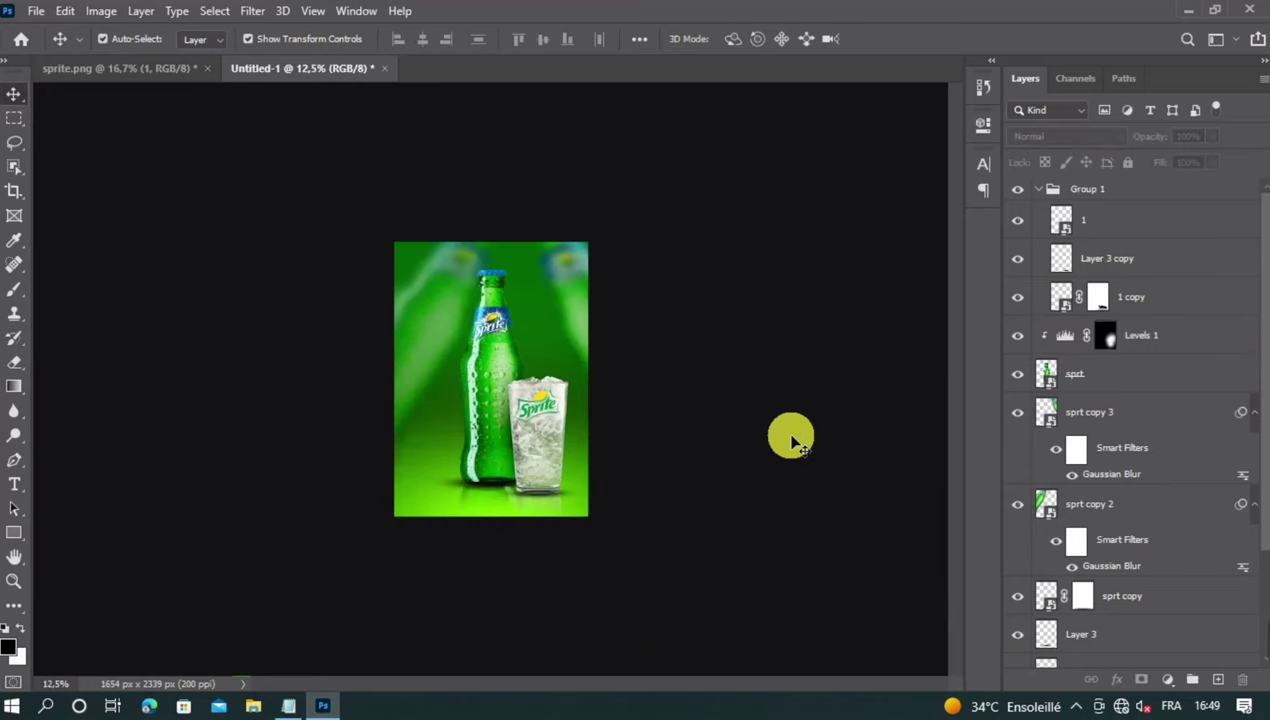
pyautogui.hotkey('ctrl', '+')
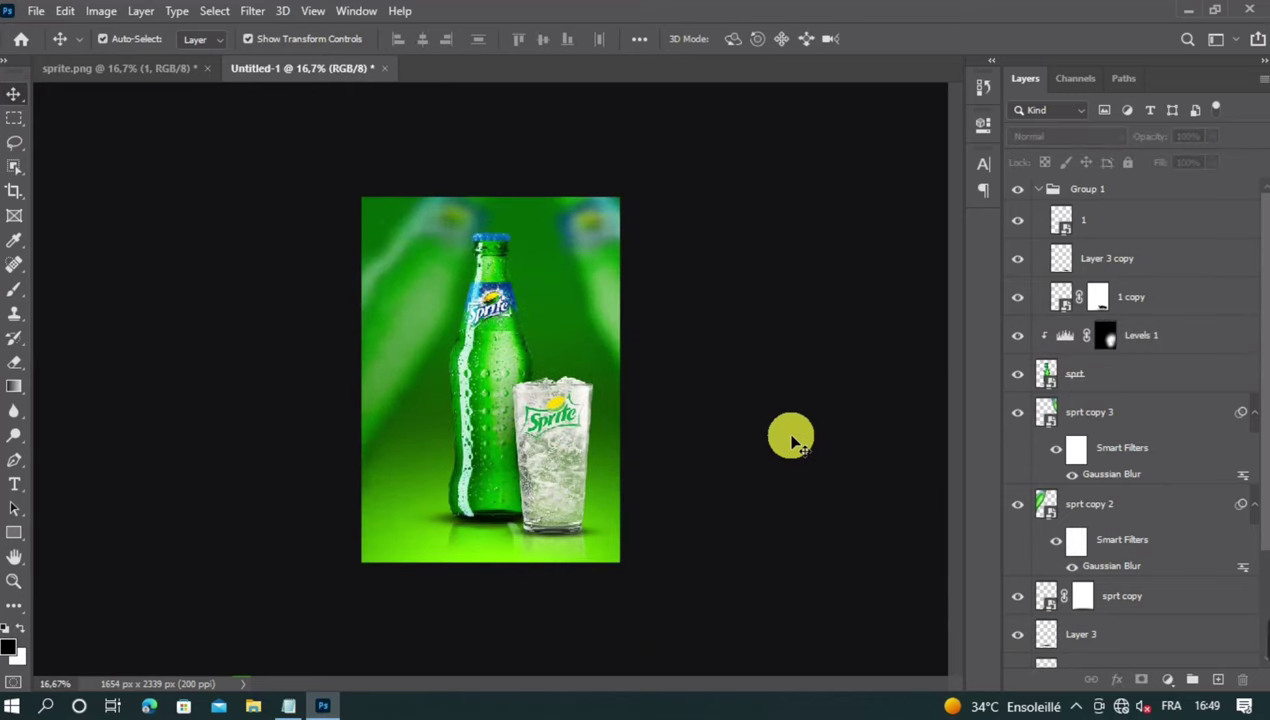
pyautogui.click(1121, 340)
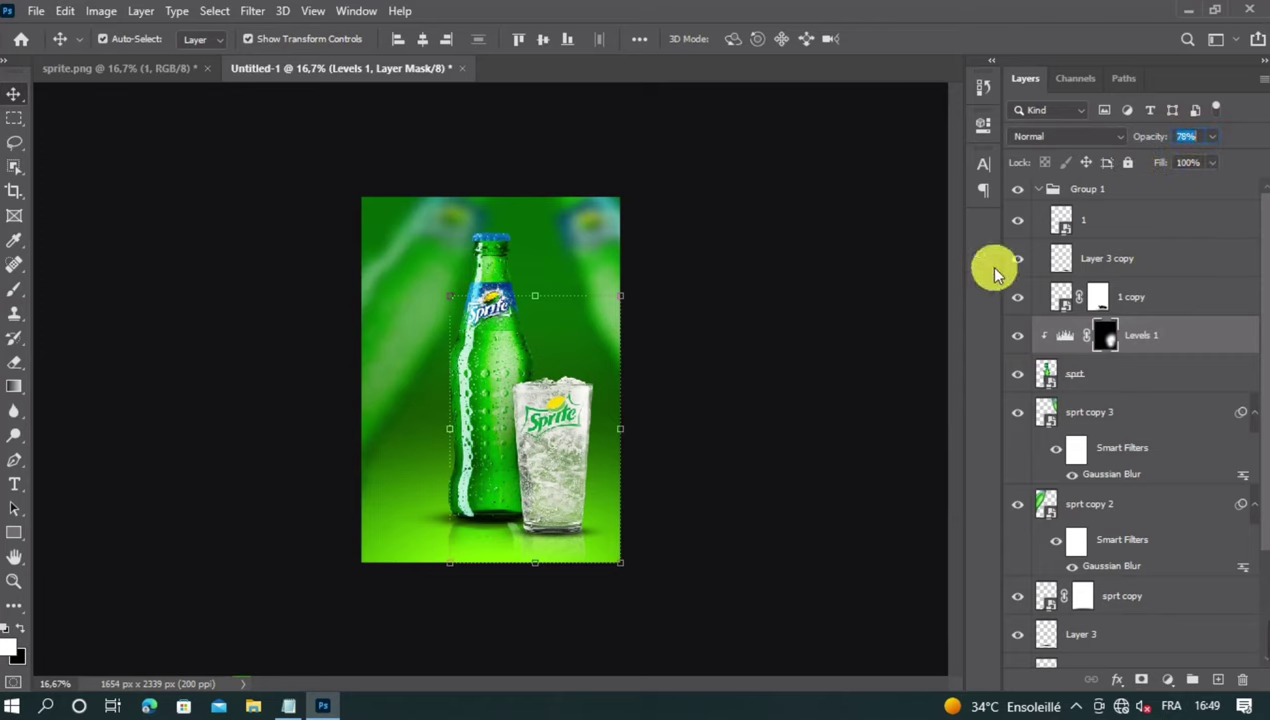
pyautogui.click(857, 320)
pyautogui.hotkey('ctrl', '-')
pyautogui.hotkey('ctrl', '+')
pyautogui.hotkey('ctrl', '+')
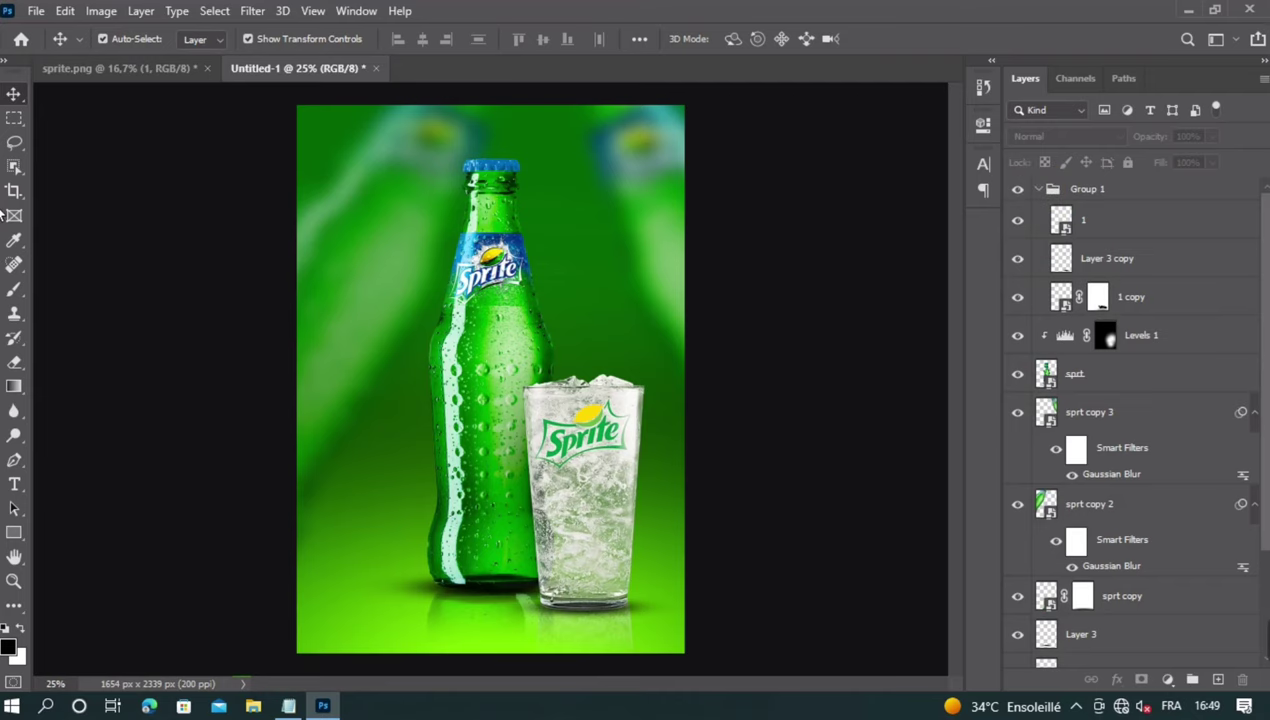
# Collapse Group 1 and add a black-to-transparent gradient fill layer above it.
pyautogui.click(1048, 191)
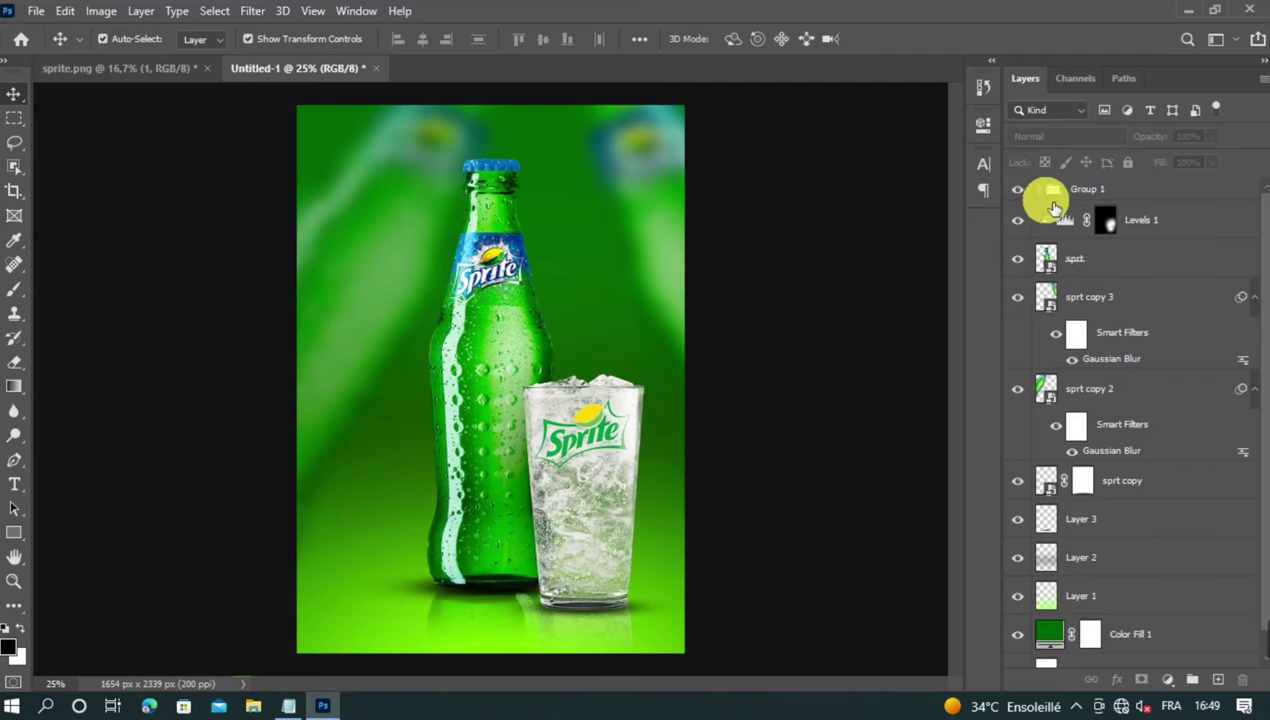
pyautogui.moveTo(1108, 196); pyautogui.dragTo(1175, 668)
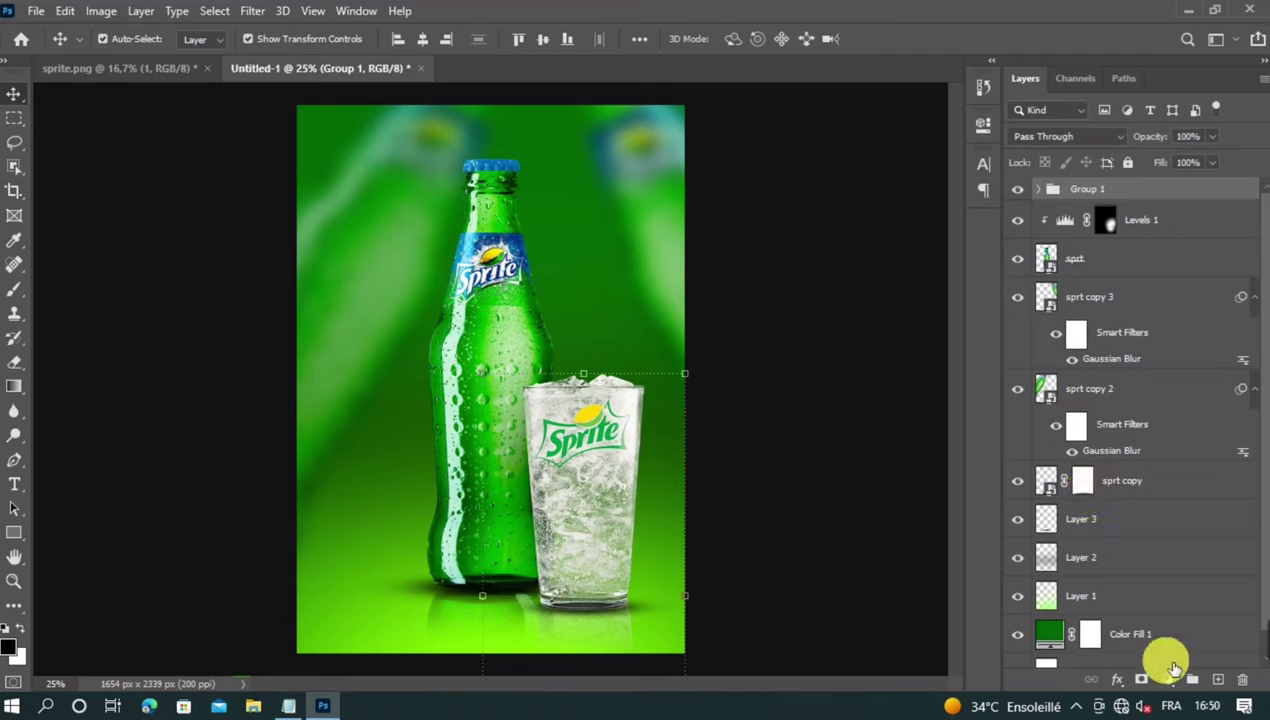
pyautogui.click(1170, 681)
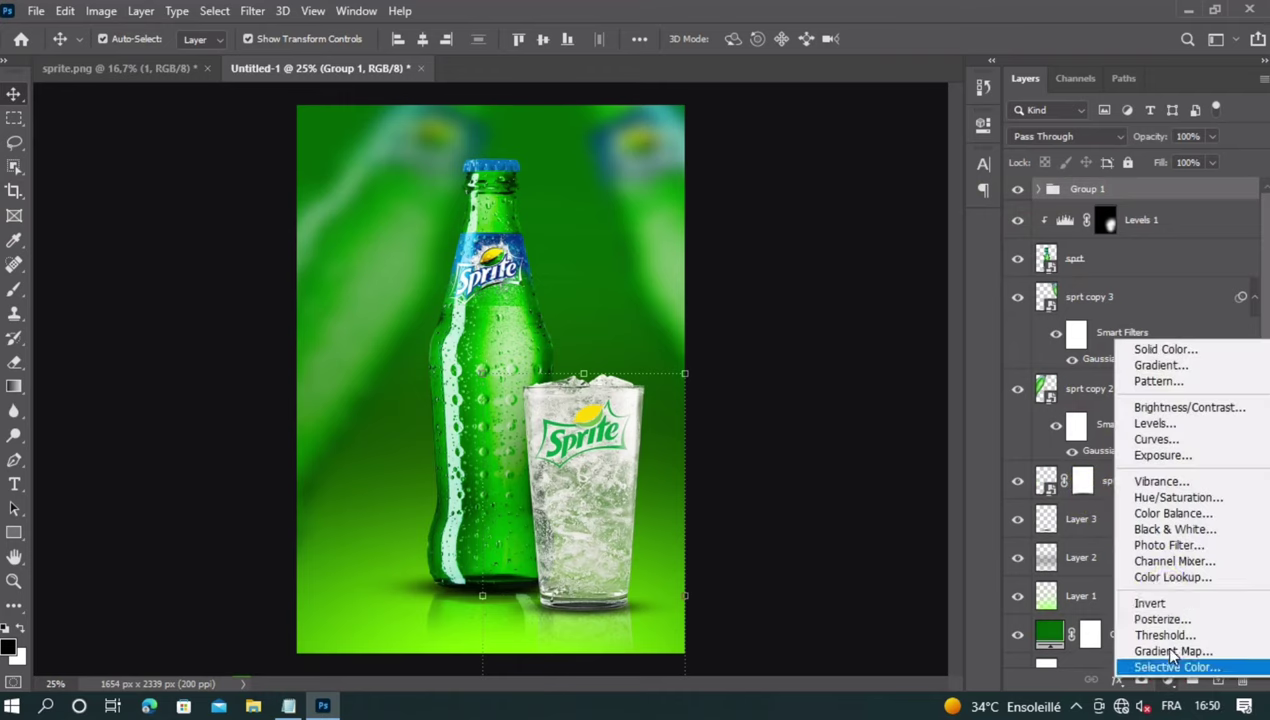
pyautogui.click(1160, 356)
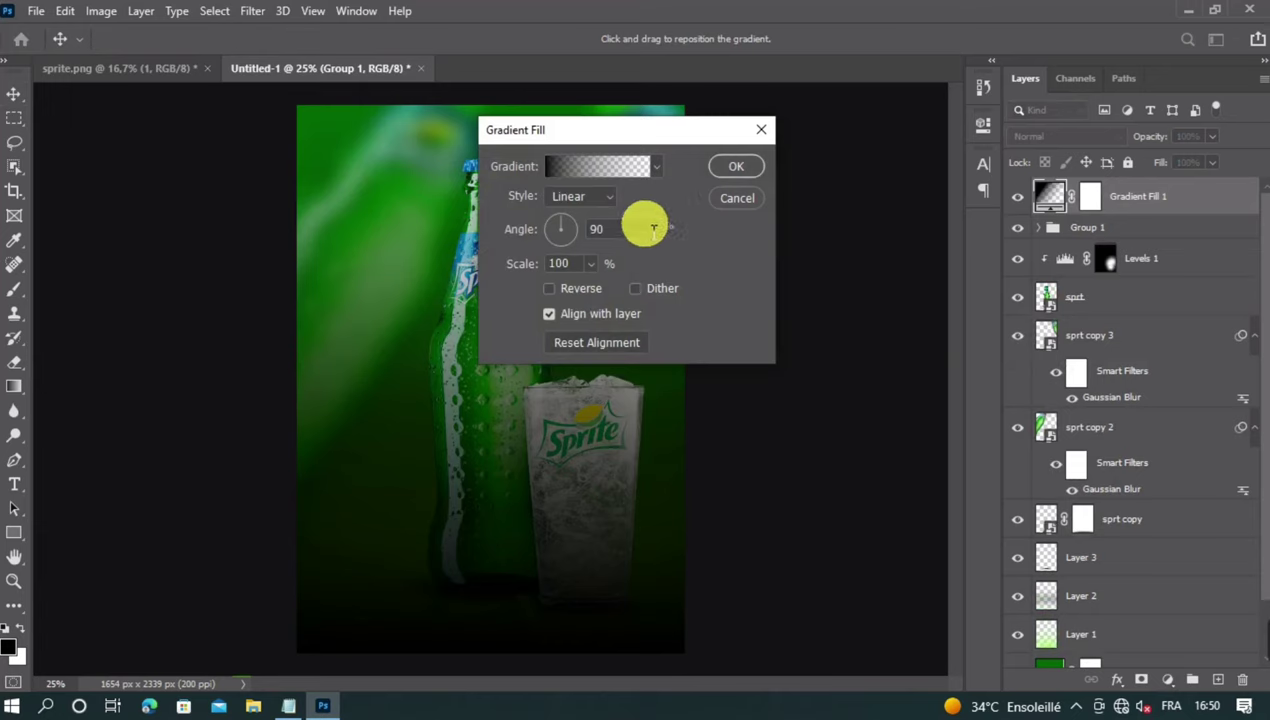
# Shorten the gradient's fade by moving its transparent opacity stop to the 23% location.
pyautogui.click(627, 166)
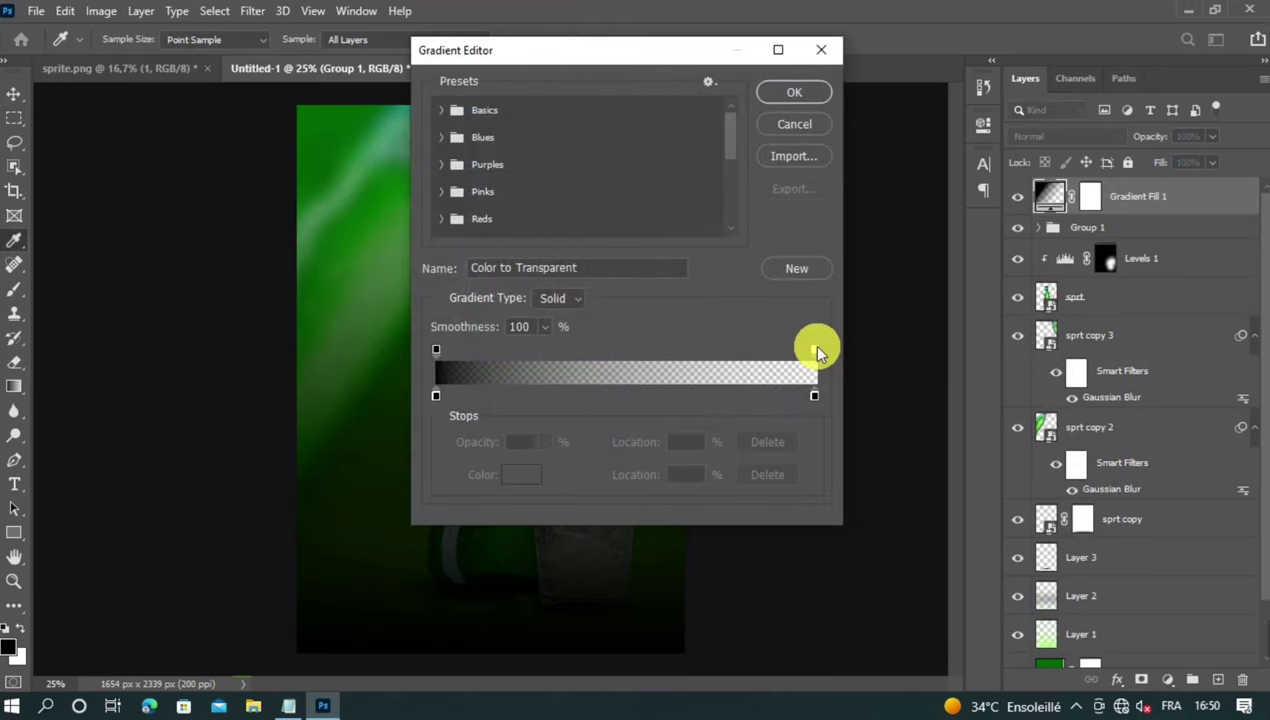
pyautogui.moveTo(811, 350); pyautogui.dragTo(520, 348)
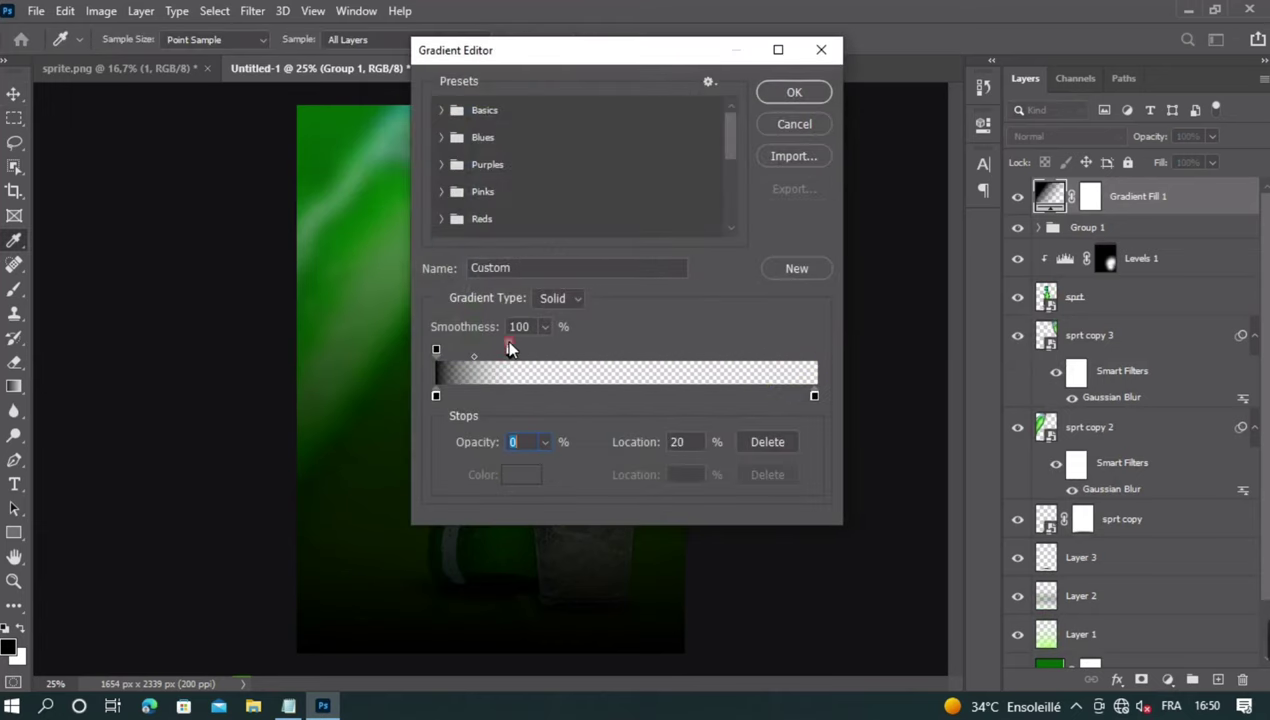
pyautogui.click(510, 347)
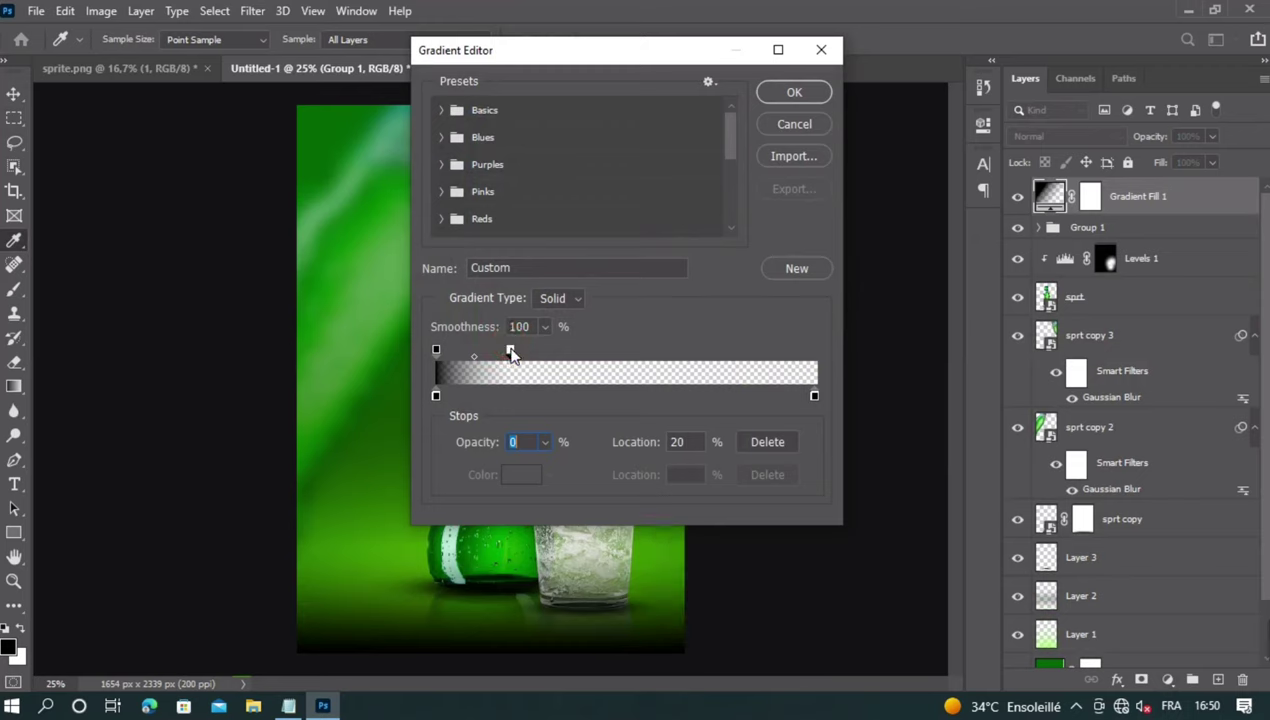
pyautogui.moveTo(520, 352); pyautogui.dragTo(523, 352)
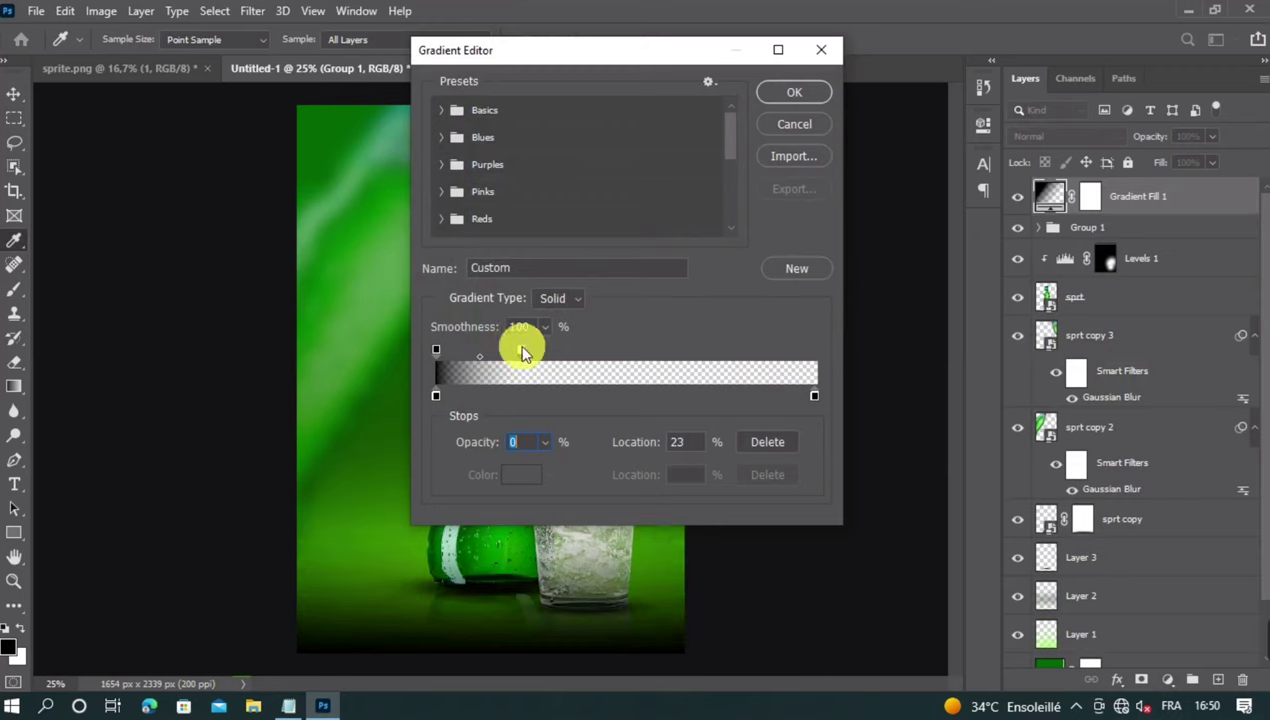
pyautogui.click(793, 92)
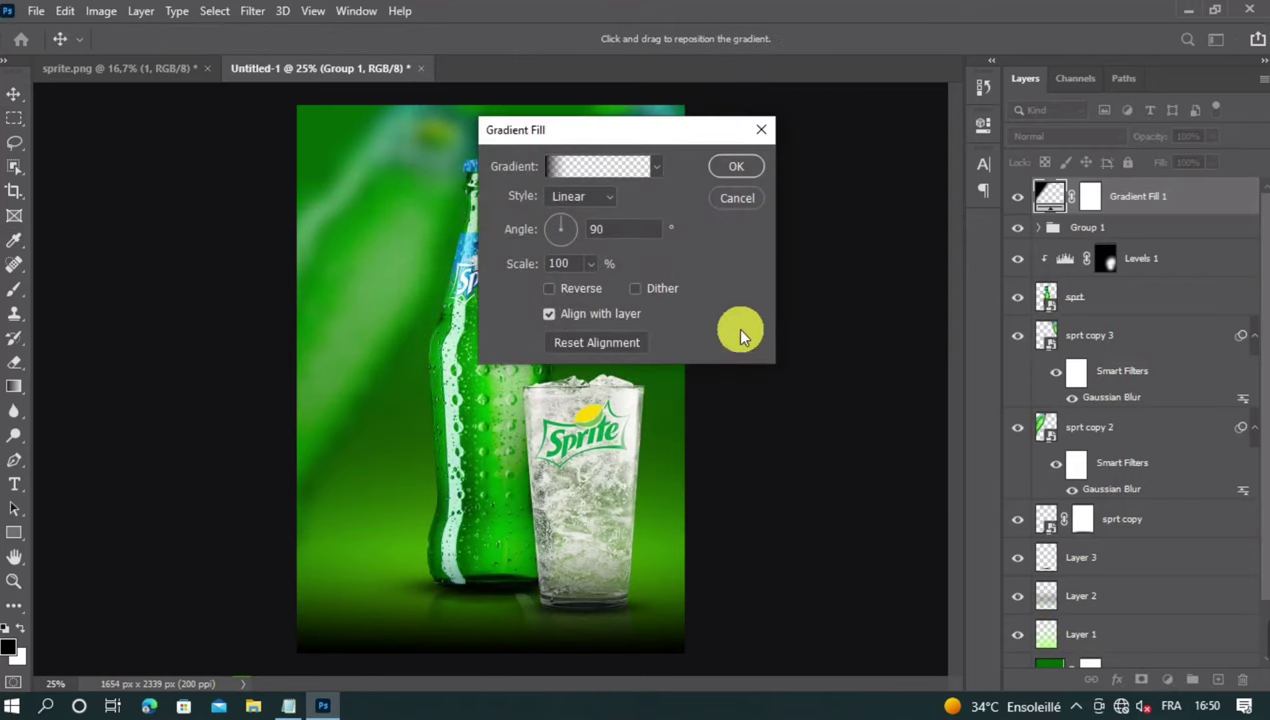
# Accept the linear 90° gradient fill and reduce the layer's fill to 54%.
pyautogui.click(733, 165)
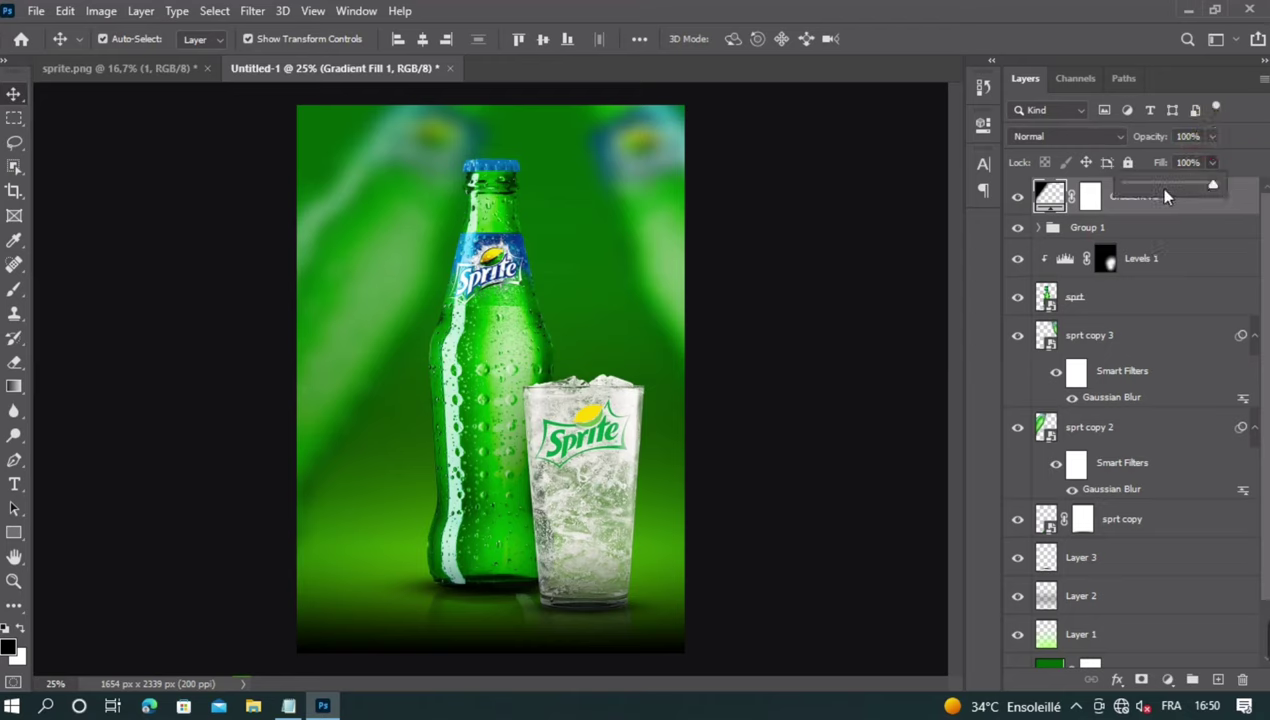
pyautogui.click(1165, 185)
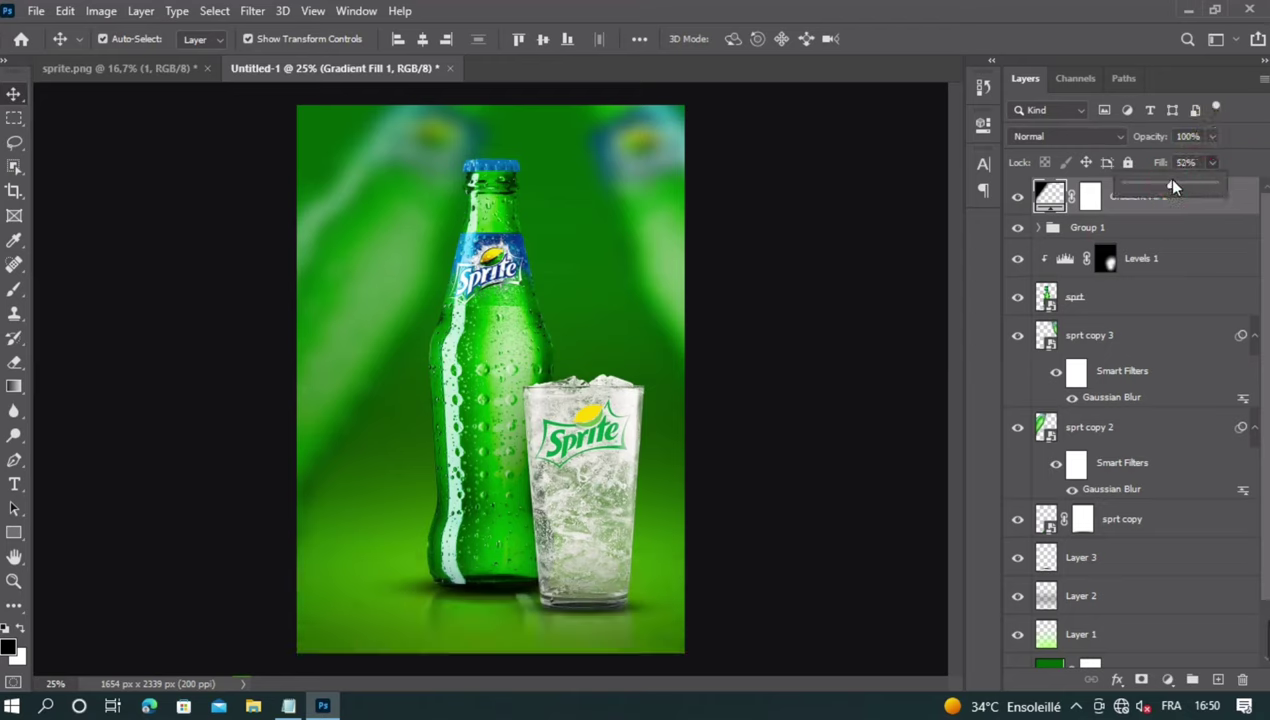
pyautogui.moveTo(1169, 180); pyautogui.dragTo(1173, 185)
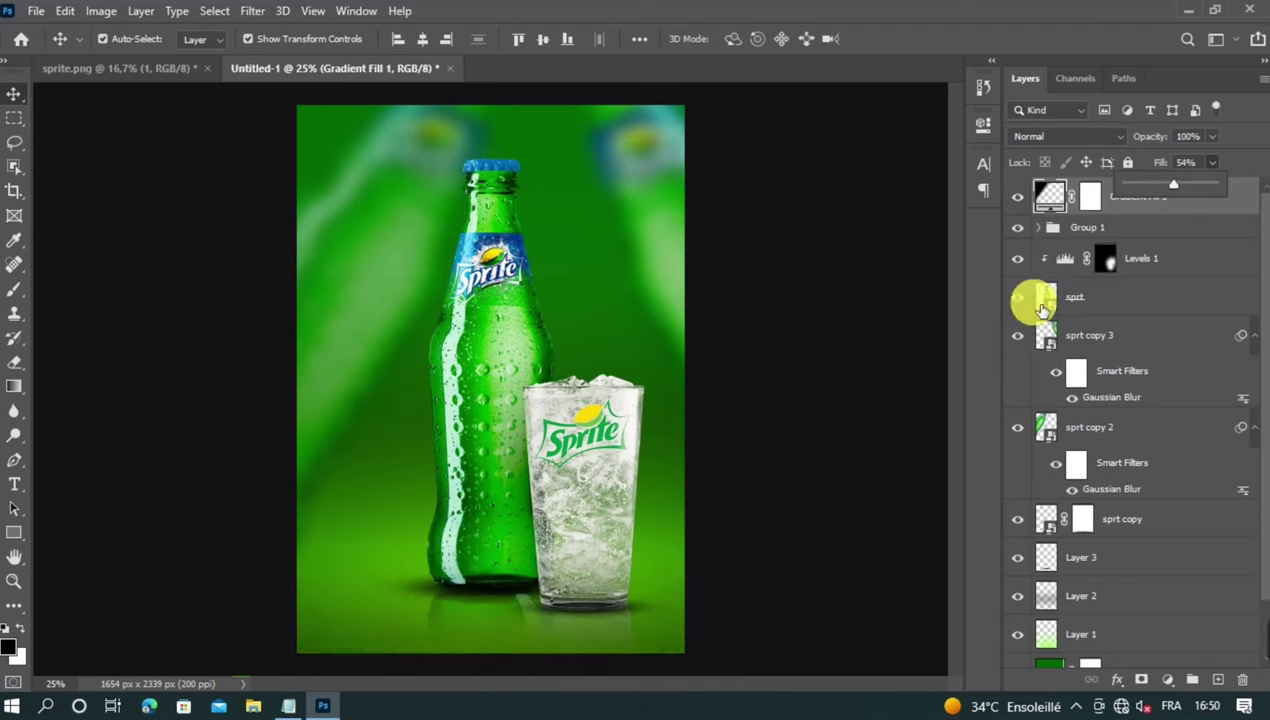
# Paint black on the Gradient Fill 1 mask with a soft brush up to 1766 px to clear the darkening around the bottle and glass.
pyautogui.click(1089, 196)
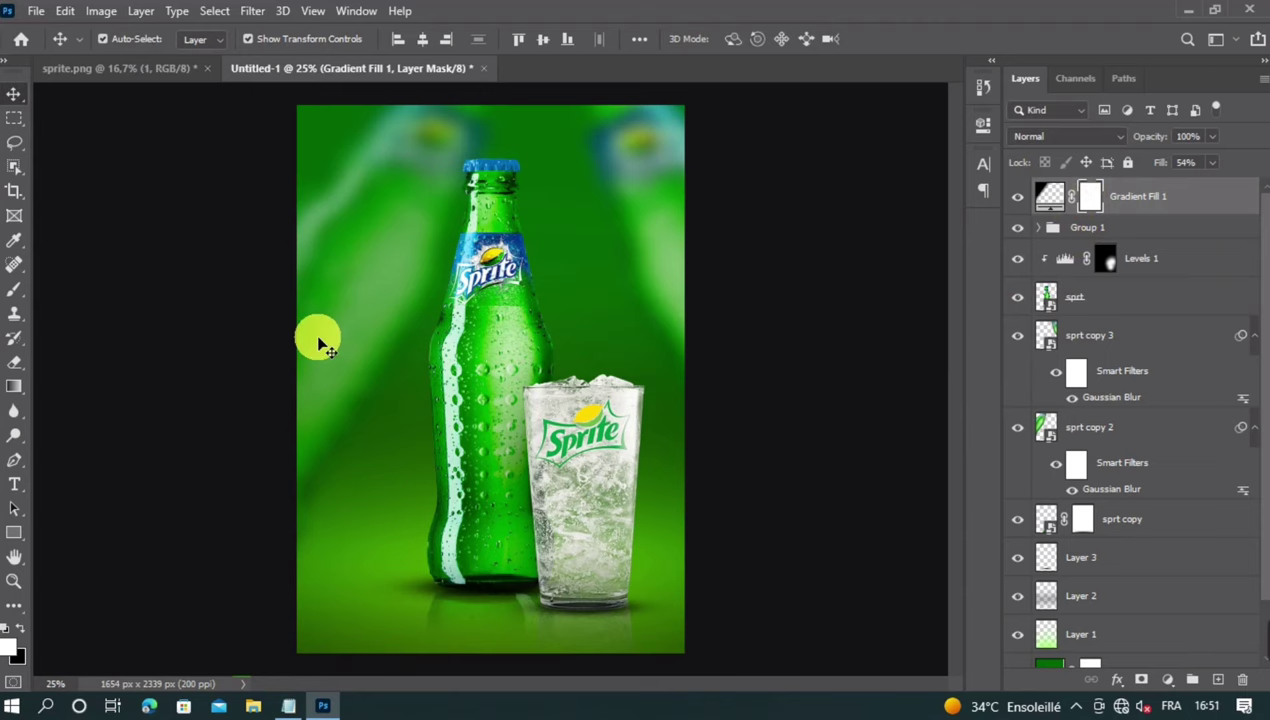
pyautogui.click(19, 292)
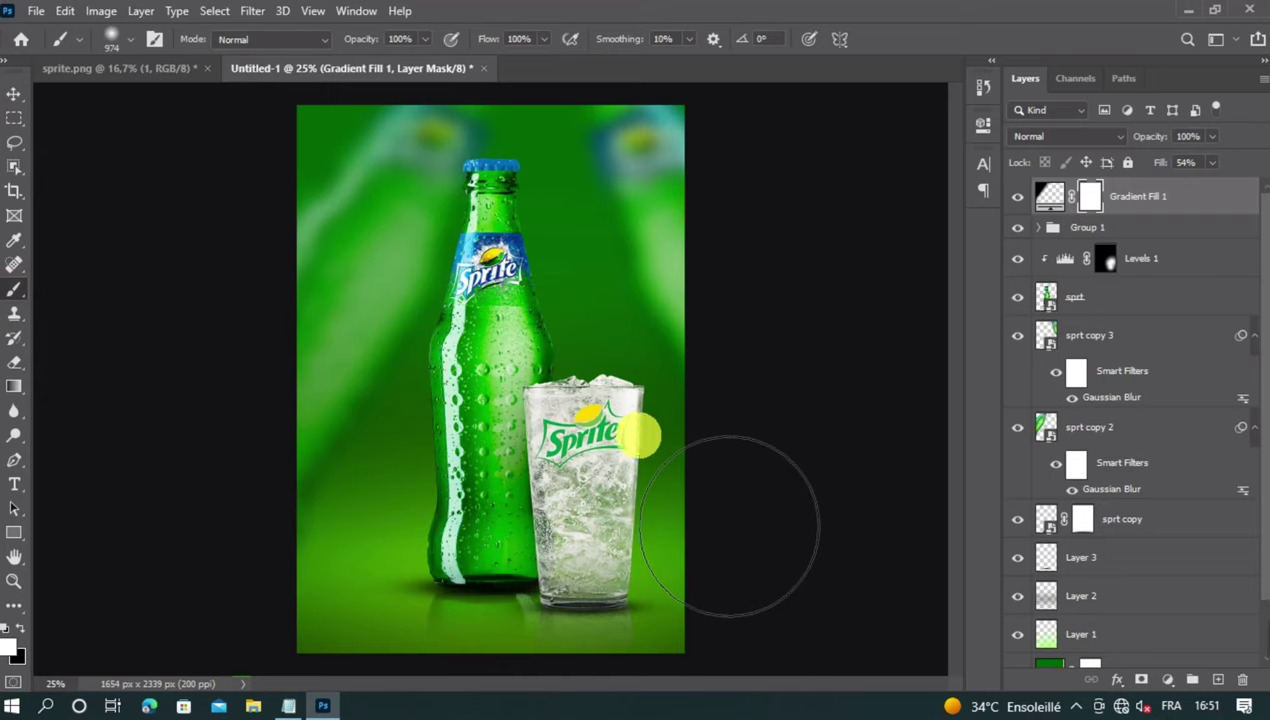
pyautogui.click(21, 628)
pyautogui.moveTo(455, 503); pyautogui.dragTo(527, 503)
pyautogui.click(460, 490)
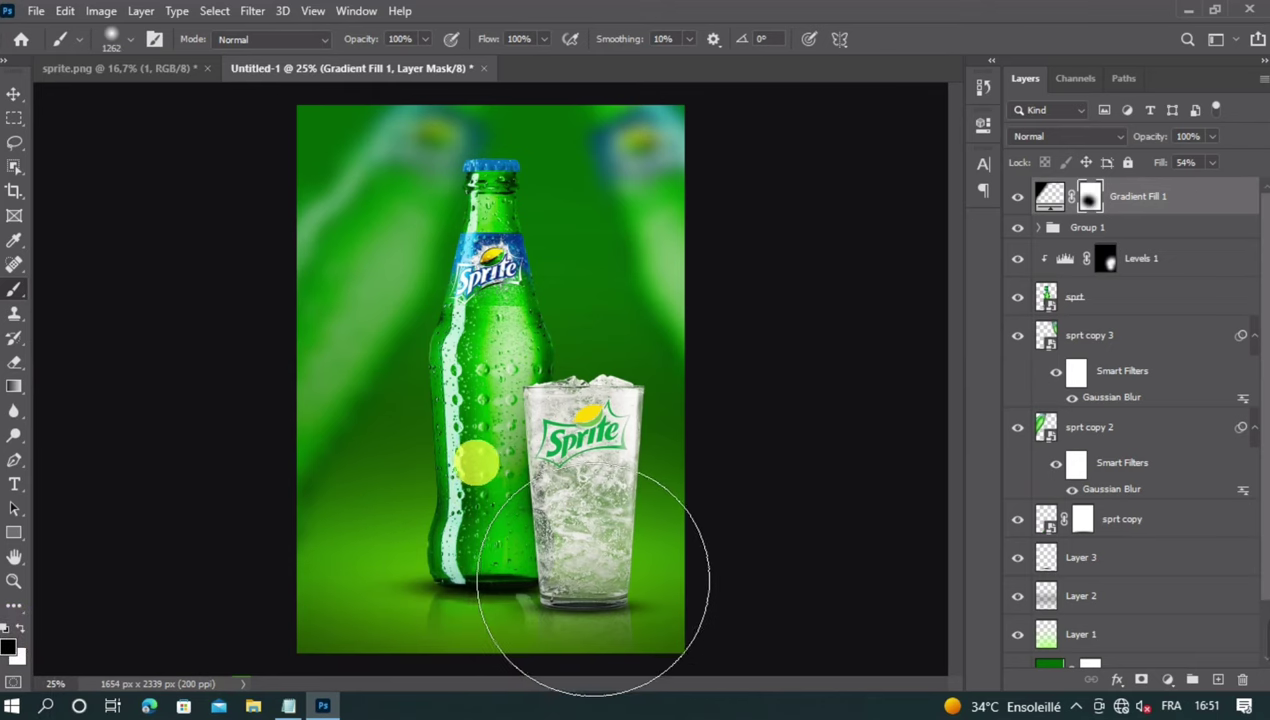
pyautogui.moveTo(479, 456); pyautogui.dragTo(415, 458)
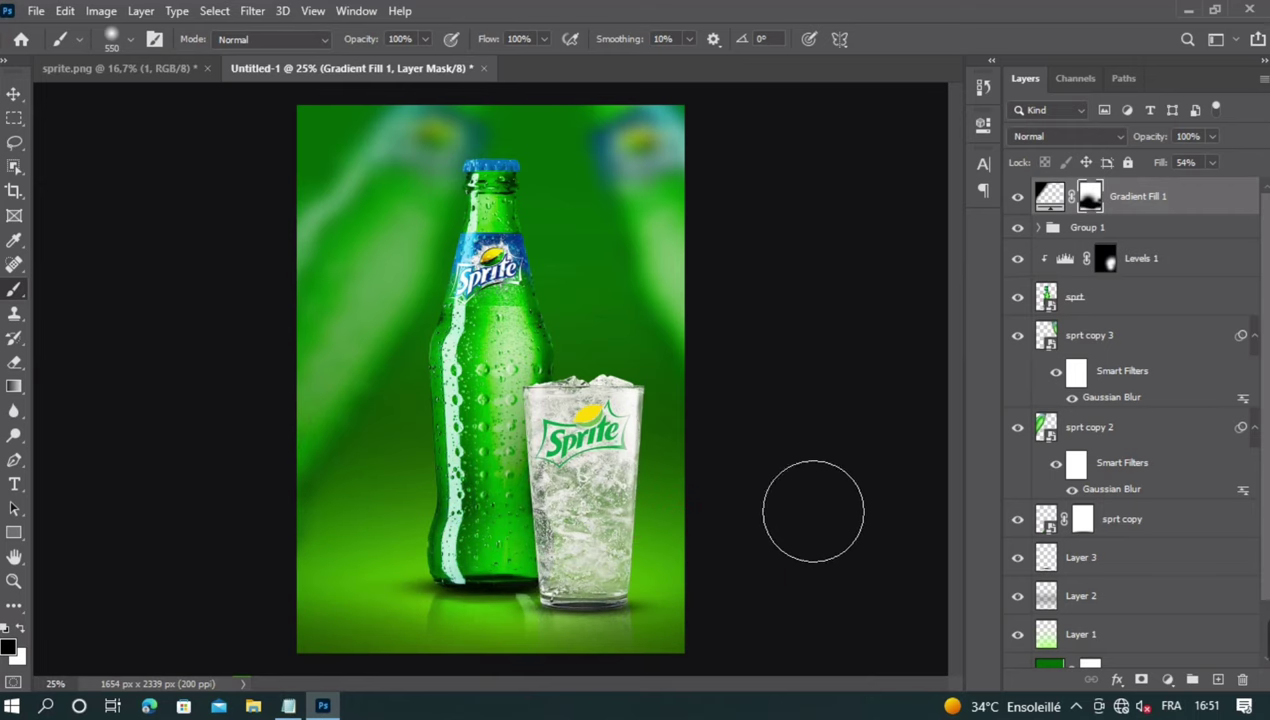
pyautogui.moveTo(450, 452); pyautogui.dragTo(588, 452)
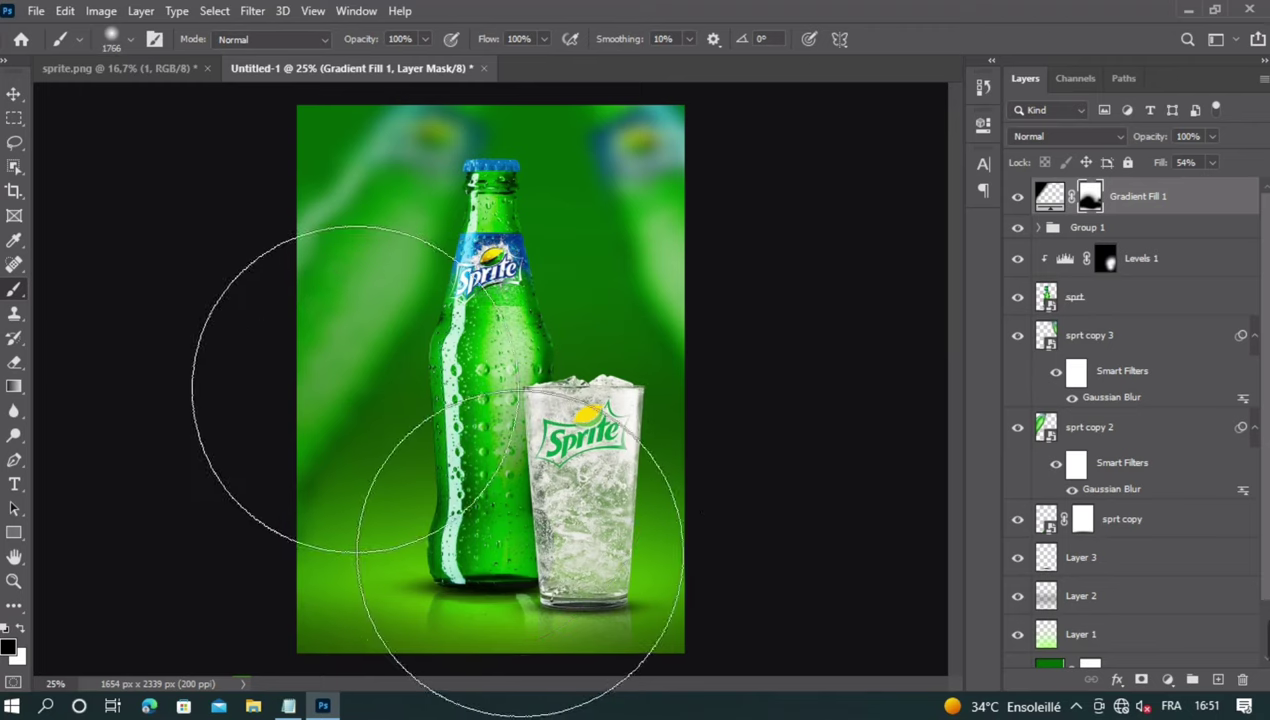
pyautogui.click(628, 381)
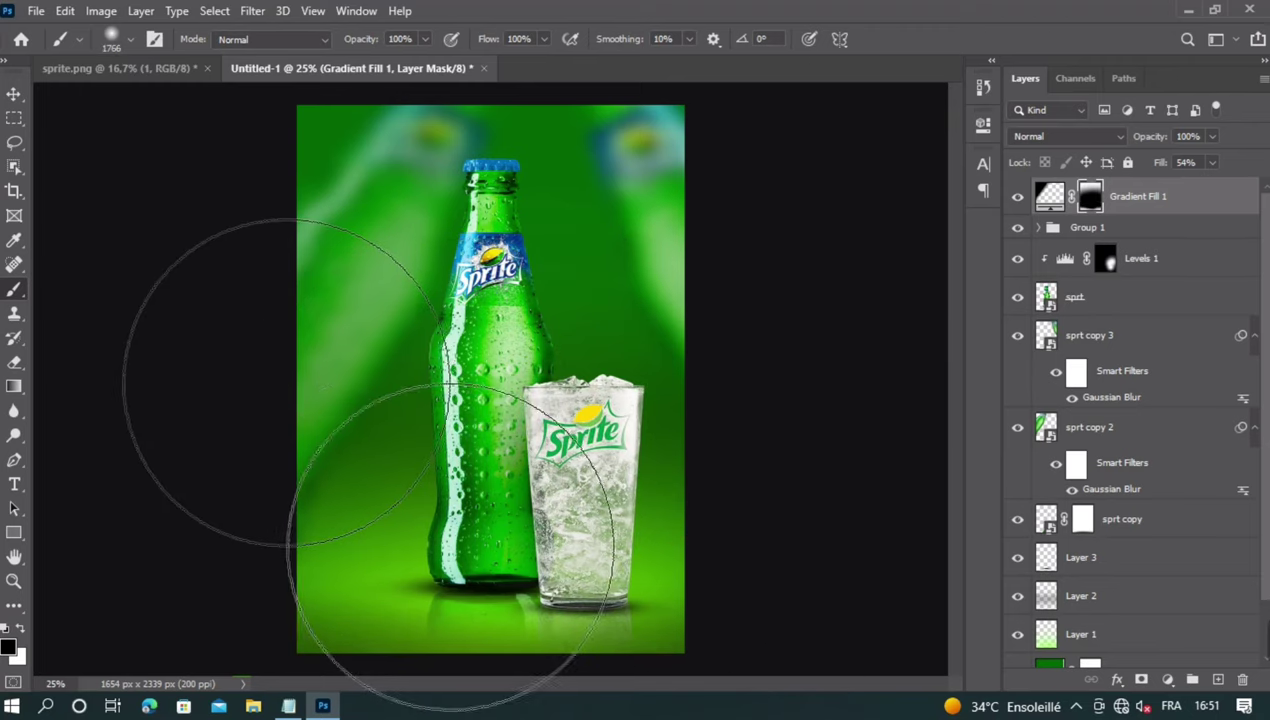
pyautogui.click(561, 383)
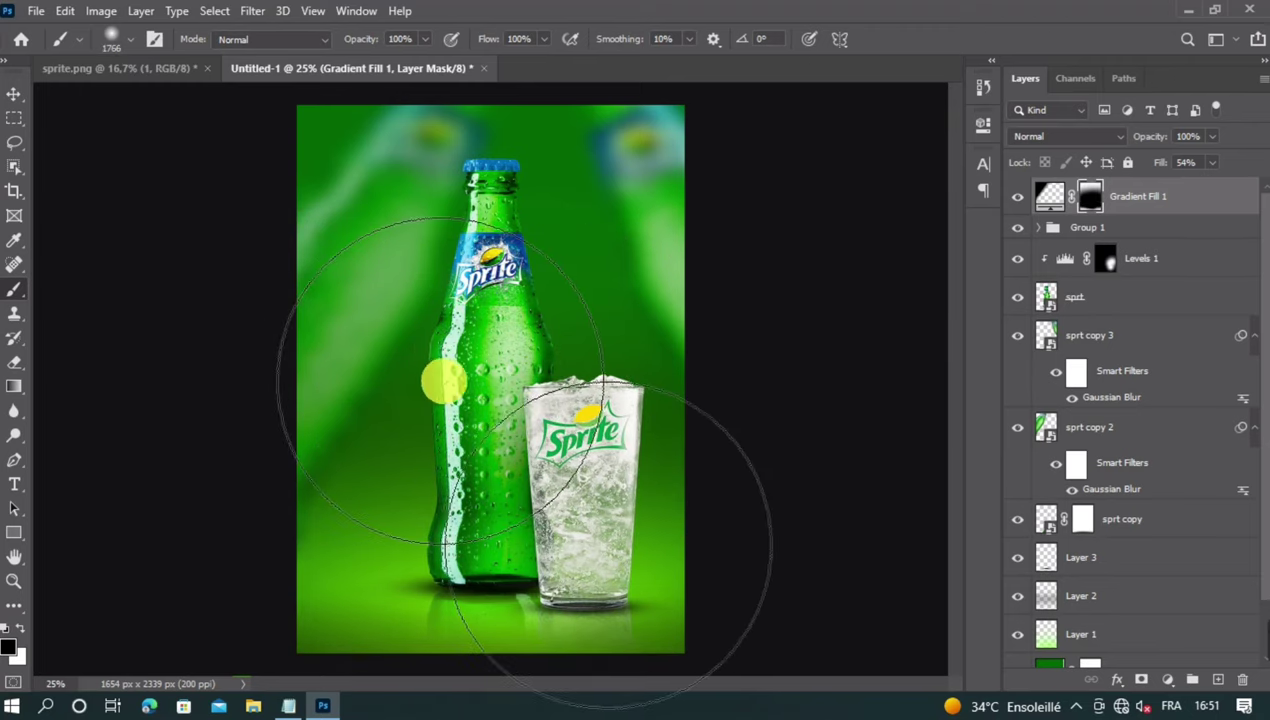
pyautogui.click(14, 94)
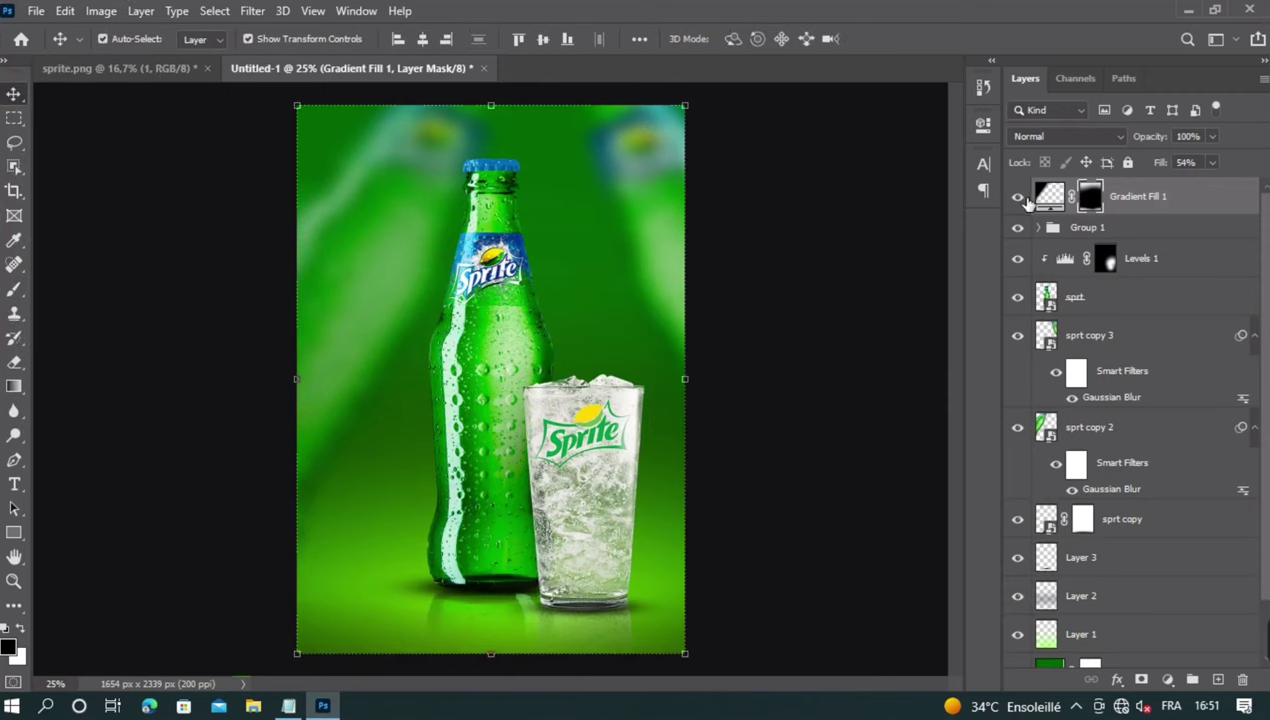
# Compare the poster with and without the Gradient Fill 1 layer.
pyautogui.click(1019, 197)
pyautogui.click(1019, 197)
pyautogui.click(1019, 197)
pyautogui.click(1019, 197)
pyautogui.click(1022, 198)
pyautogui.click(1022, 198)
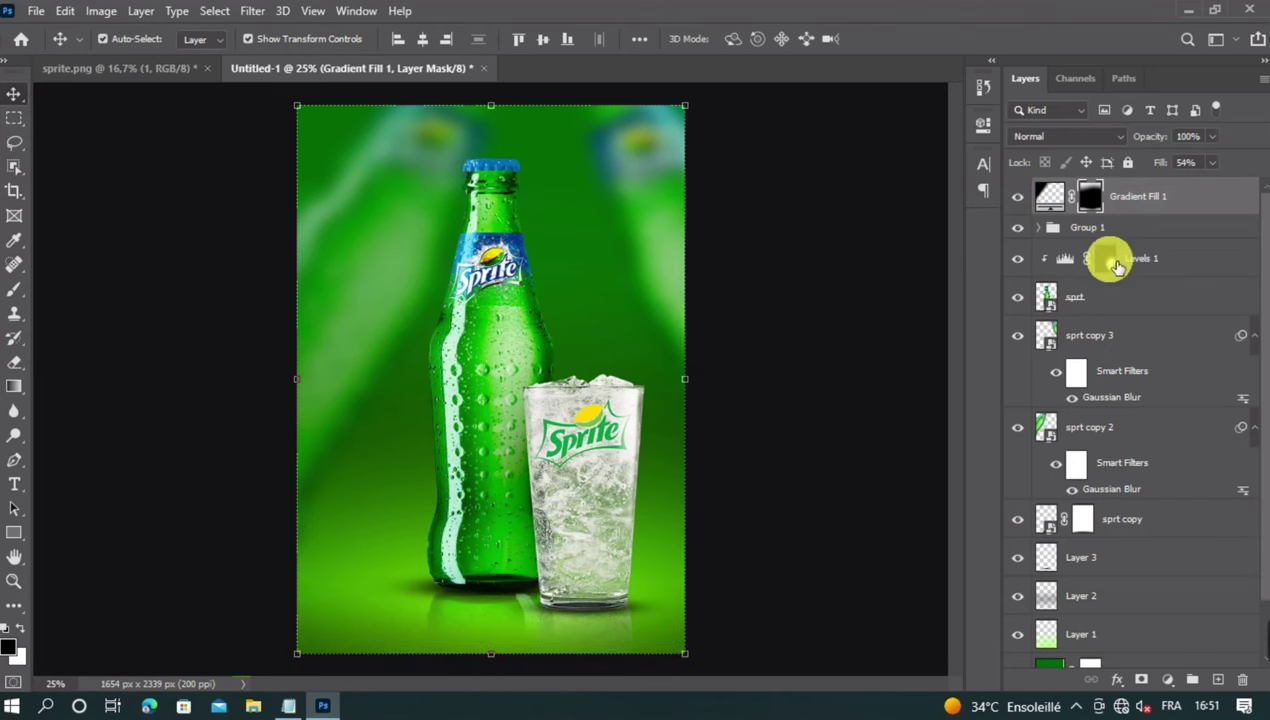
# Paint black on the Gradient Fill 1 mask with an 838 px soft brush around the lower part of the bottle.
pyautogui.click(14, 289)
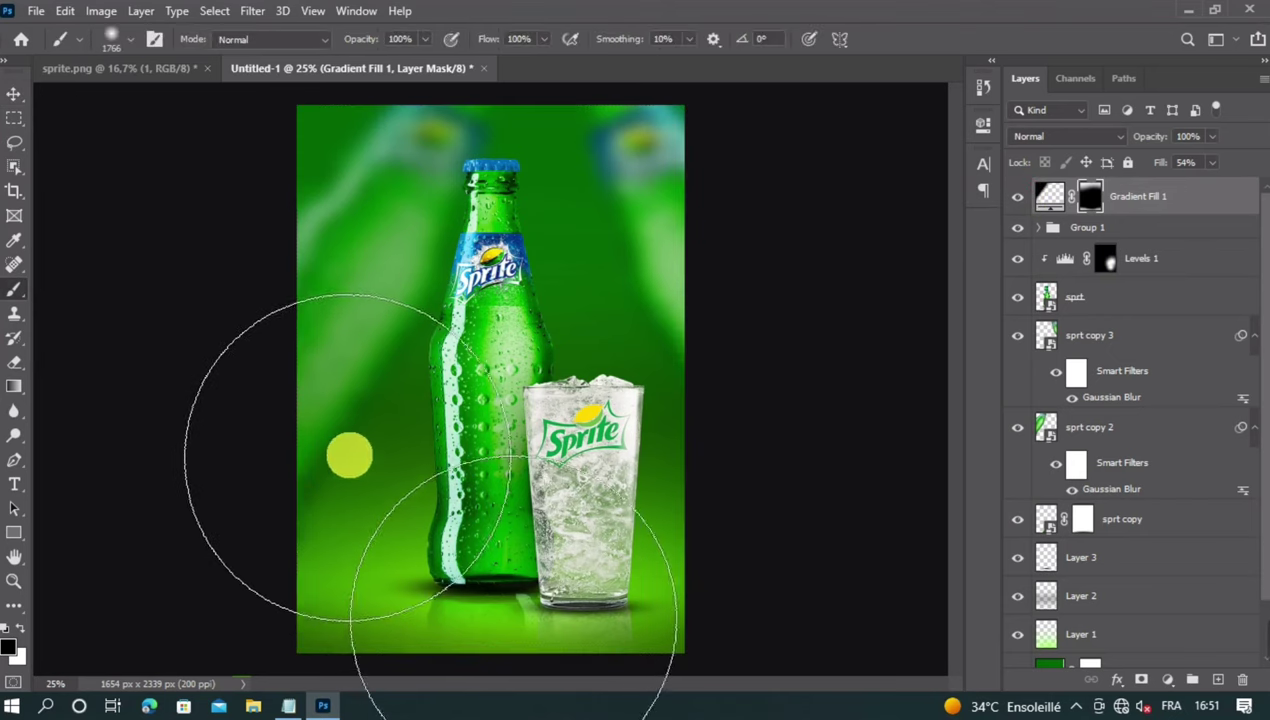
pyautogui.keyDown('alt'); pyautogui.rightClick(349, 455); pyautogui.keyUp('alt')
pyautogui.moveTo(334, 525); pyautogui.dragTo(518, 492)
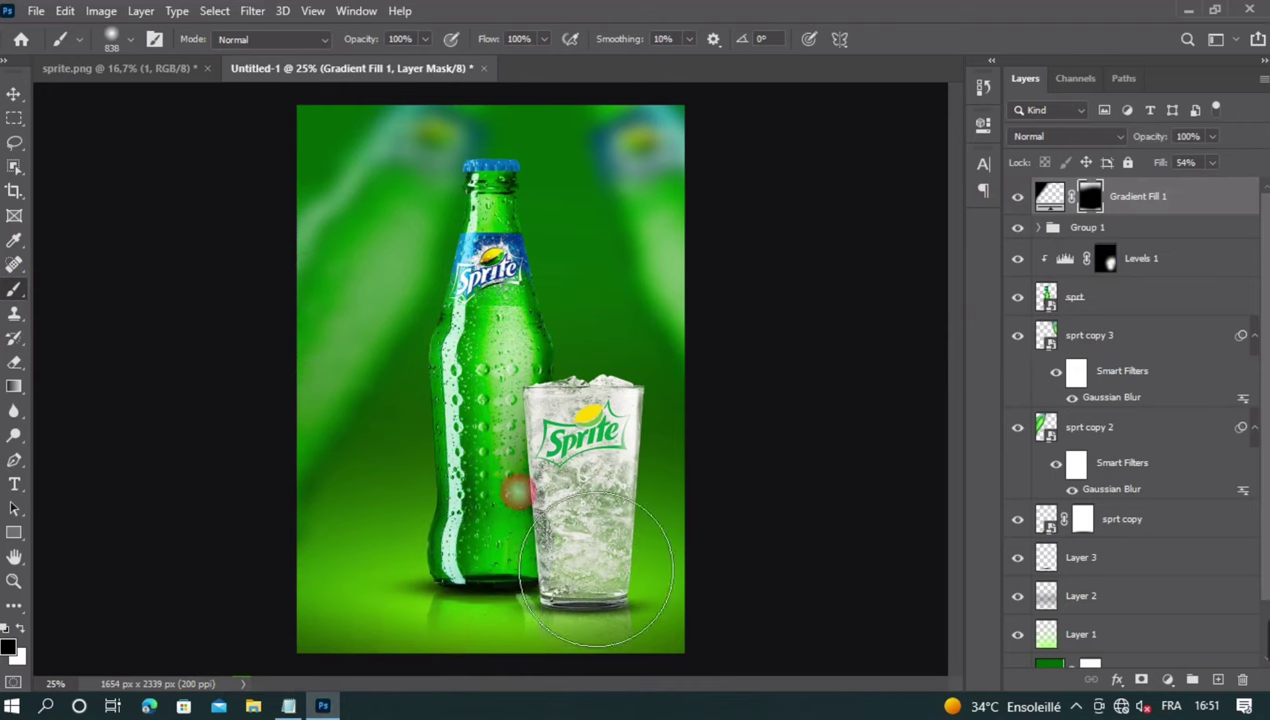
pyautogui.click(14, 93)
pyautogui.click(792, 402)
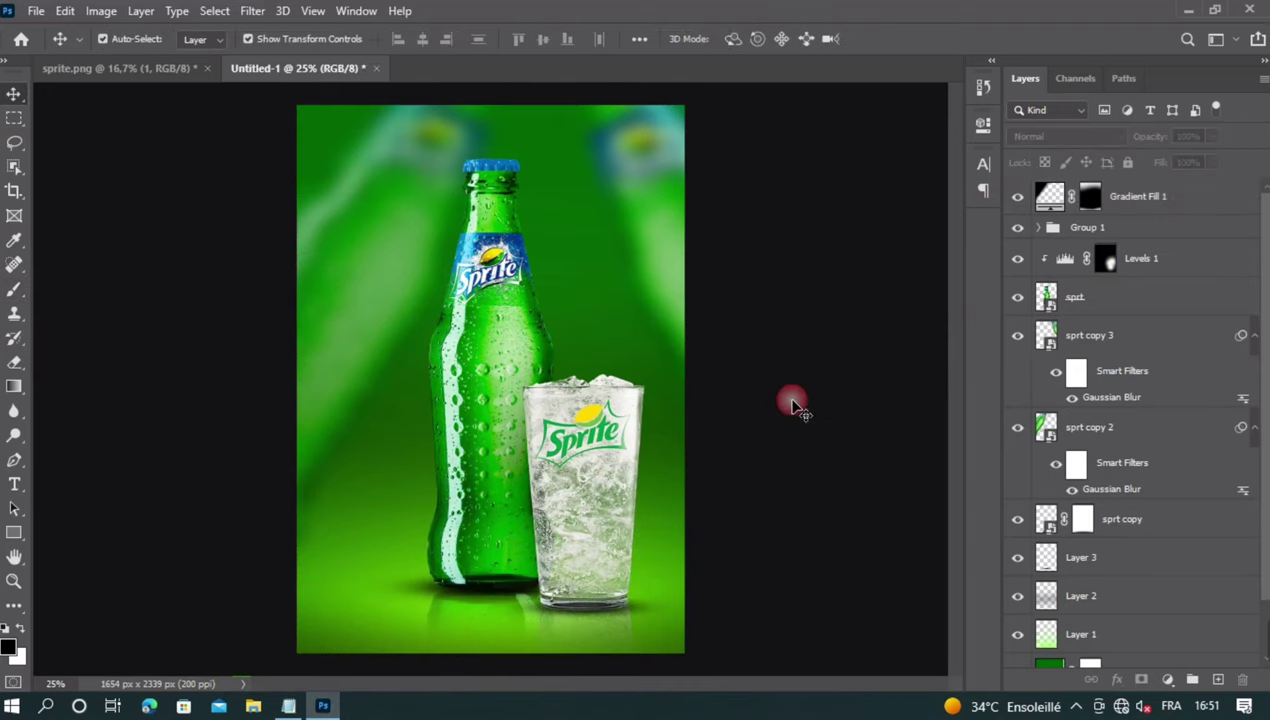
pyautogui.hotkey('ctrl', '-')
pyautogui.hotkey('ctrl', '-')
pyautogui.hotkey('ctrl', '+')
pyautogui.hotkey('ctrl', '+')
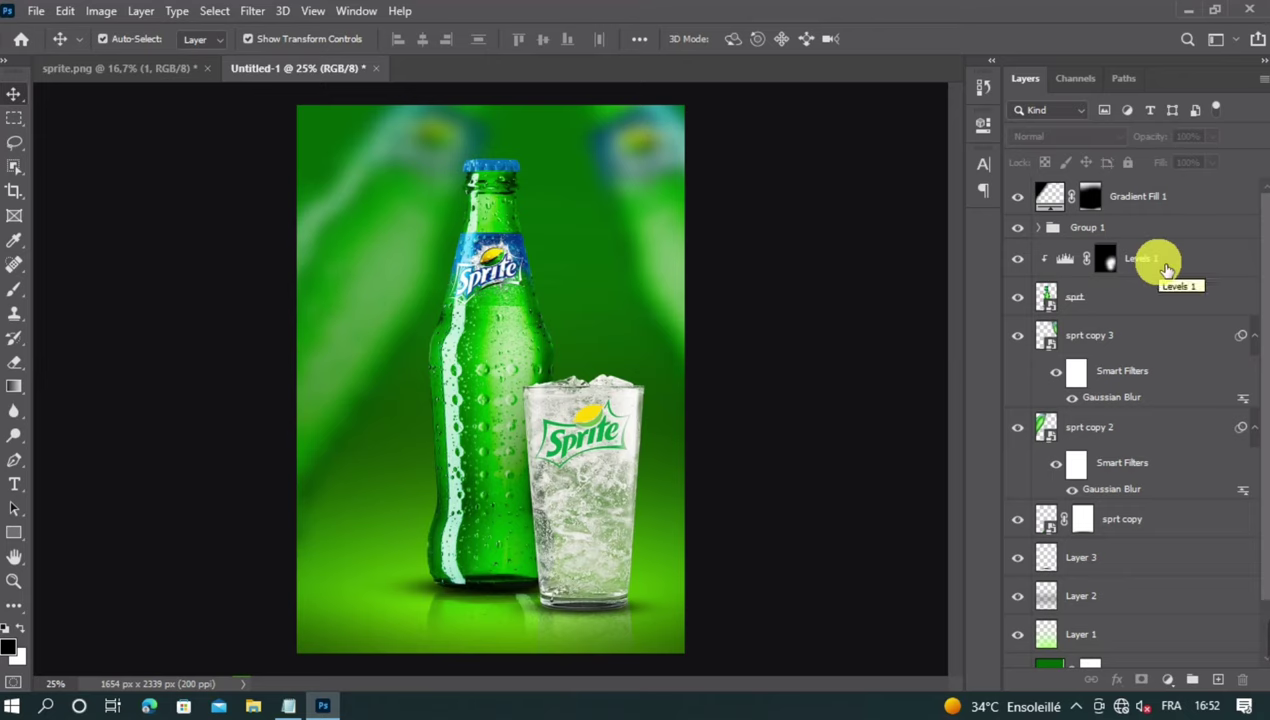
# Add two new empty layers above the Gradient Fill 1 layer.
pyautogui.click(1152, 200)
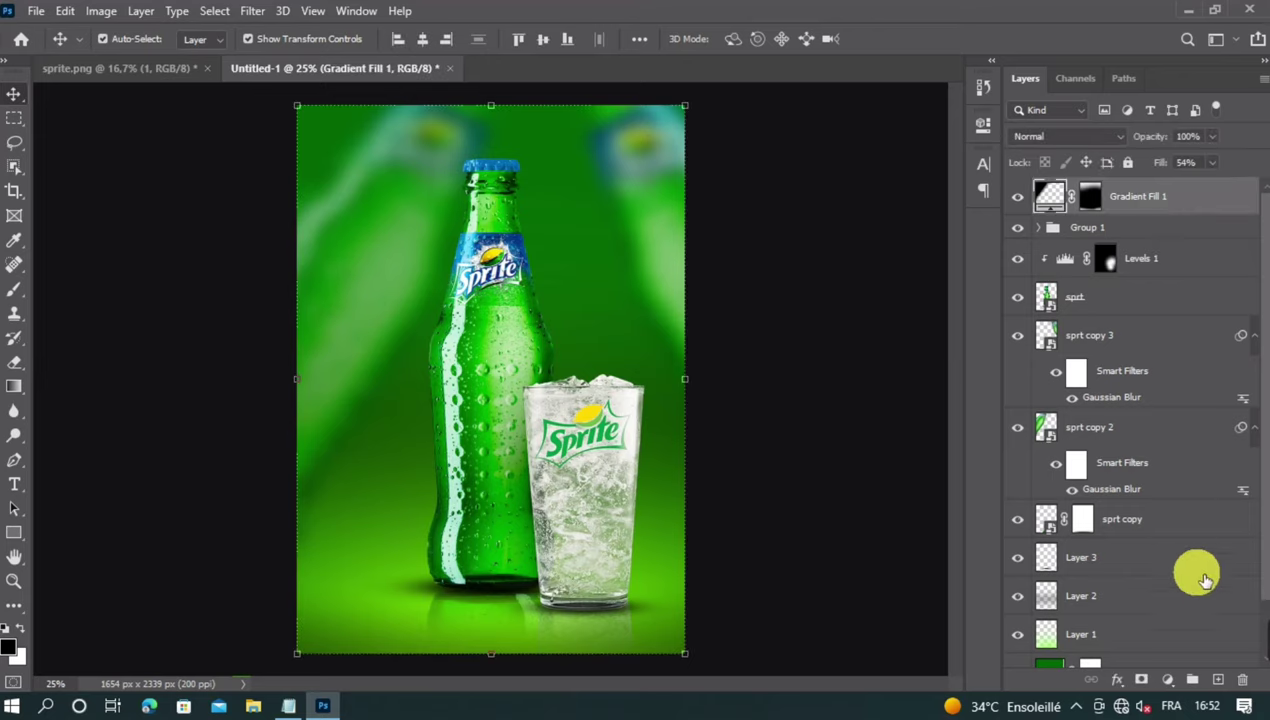
pyautogui.click(1220, 680)
pyautogui.click(1220, 680)
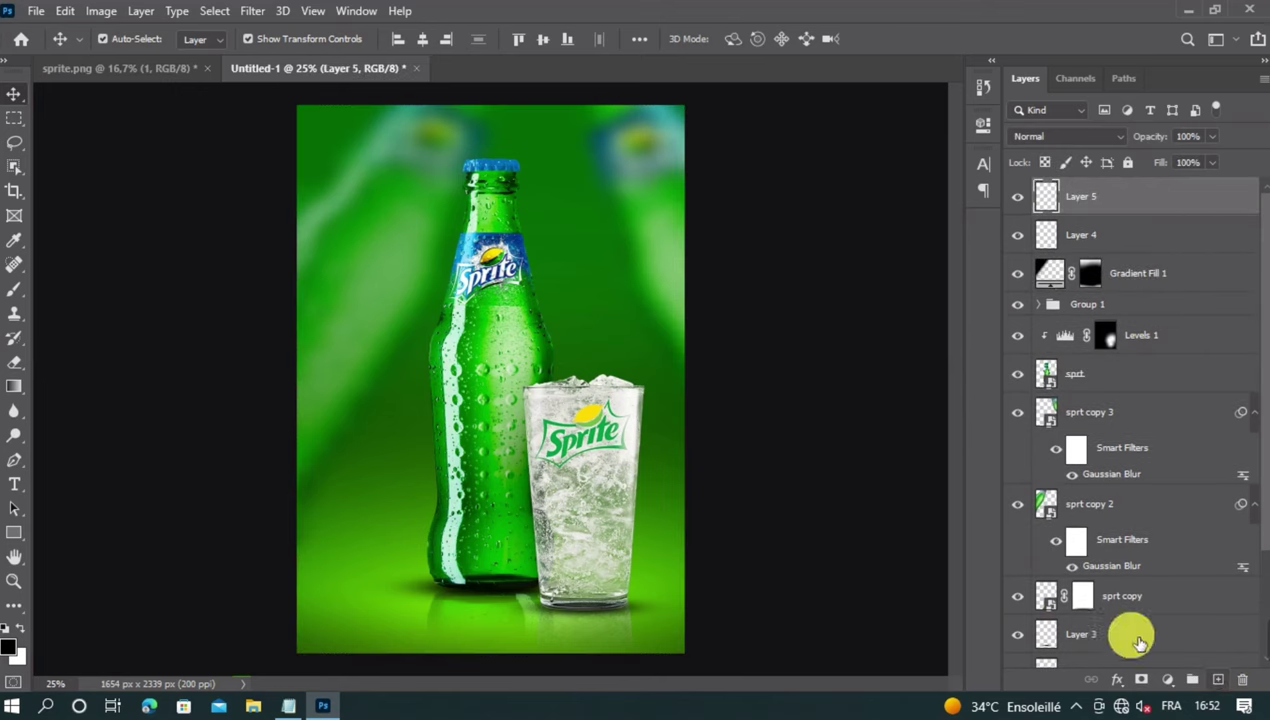
# Copy the hex code 96ff00 from the Notepad notes and set it as Photoshop's foreground color.
pyautogui.click(288, 706)
pyautogui.moveTo(458, 180); pyautogui.dragTo(372, 188)
pyautogui.hotkey('ctrl', 'c')
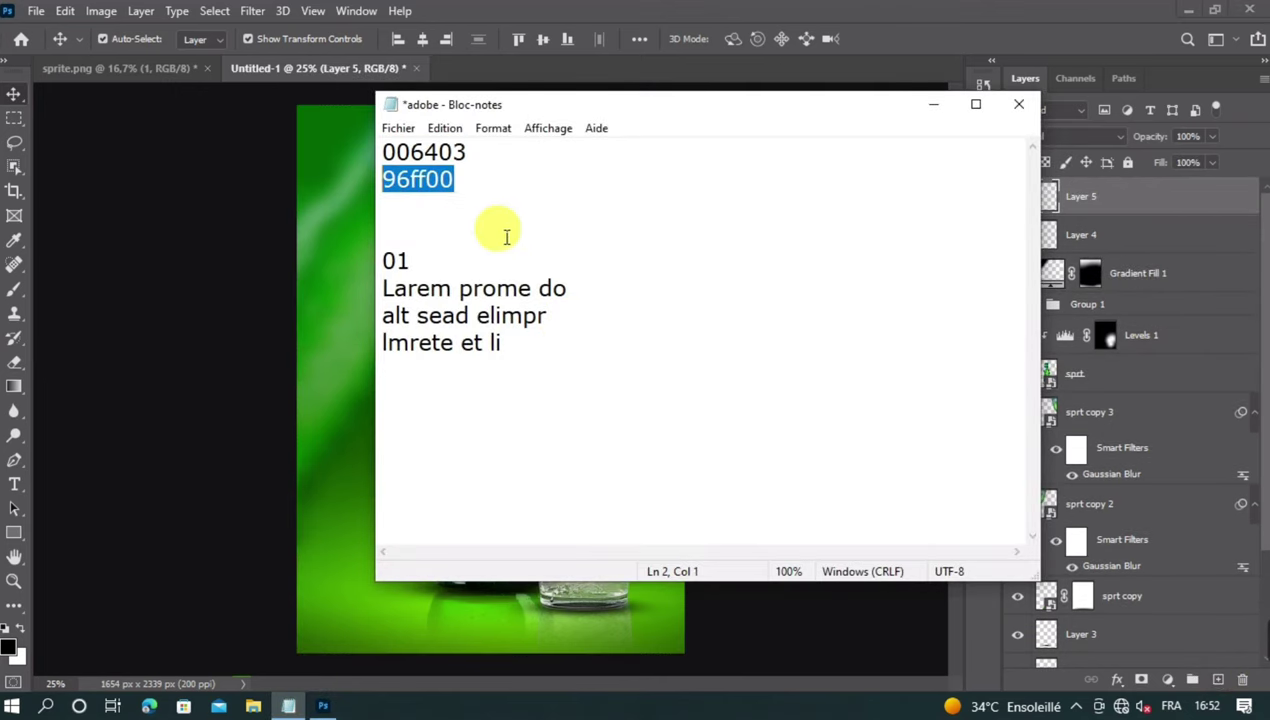
pyautogui.click(935, 105)
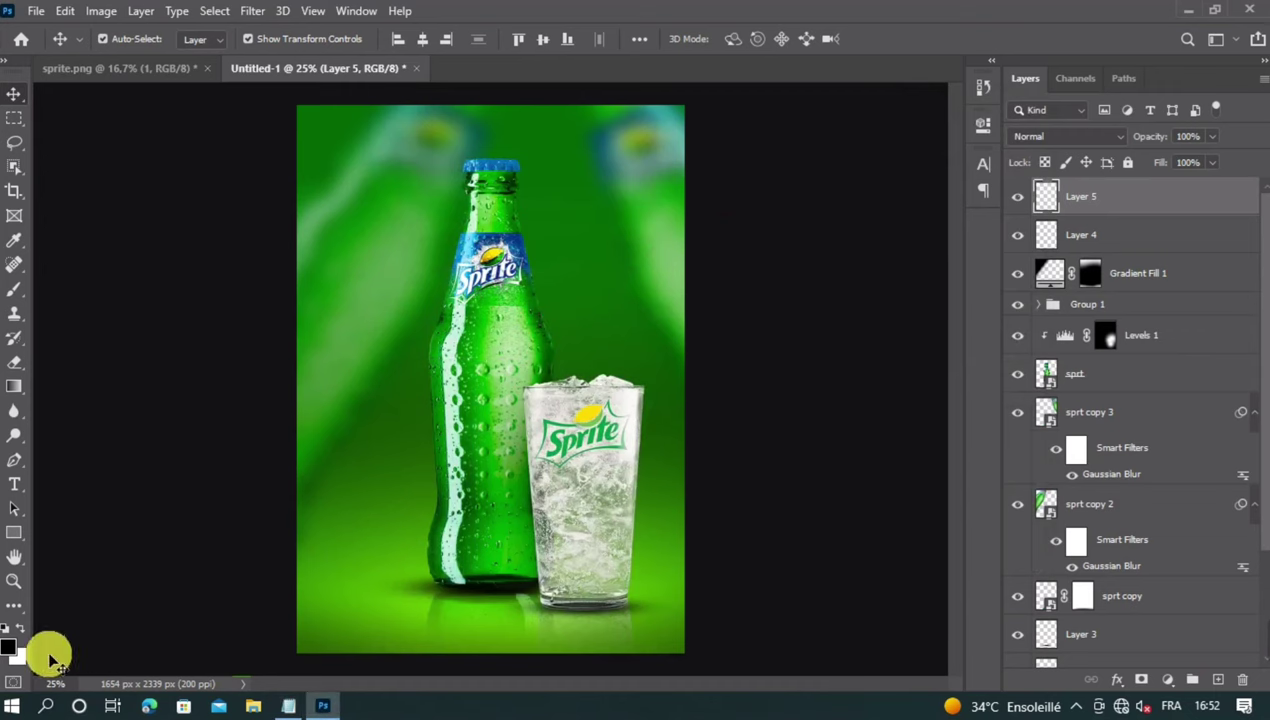
pyautogui.click(12, 646)
pyautogui.hotkey('ctrl', 'v')
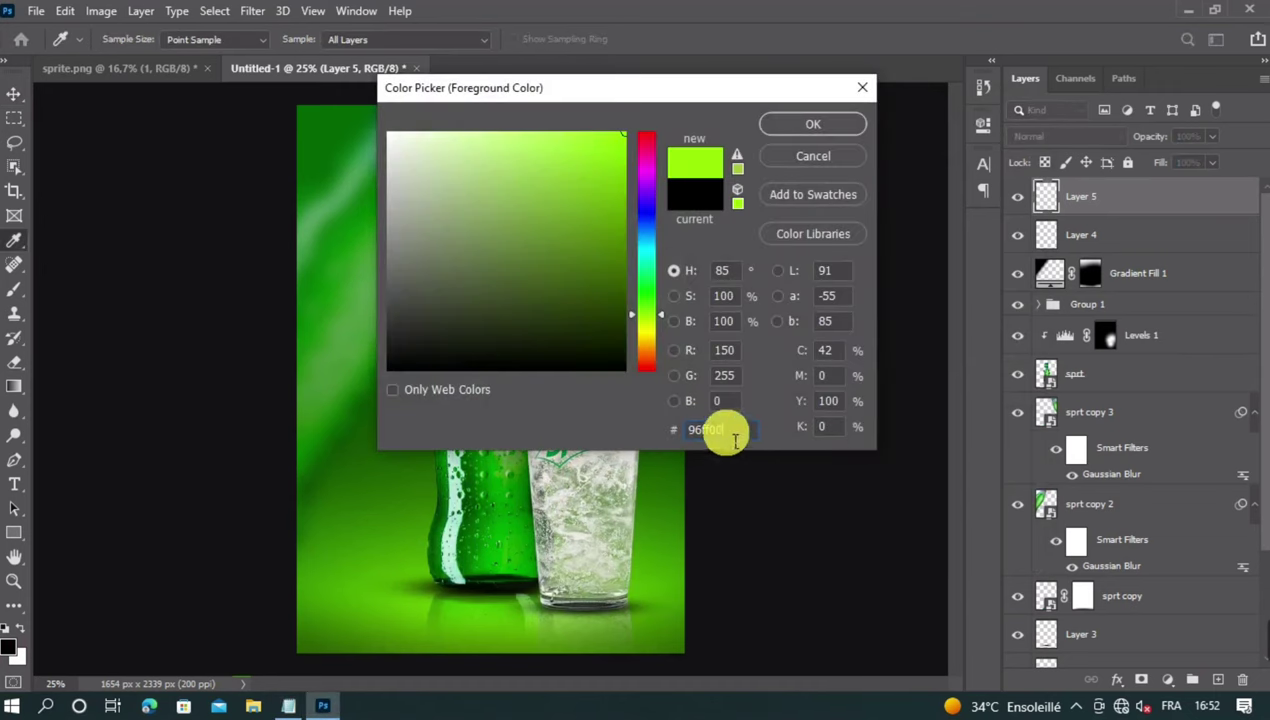
pyautogui.click(813, 124)
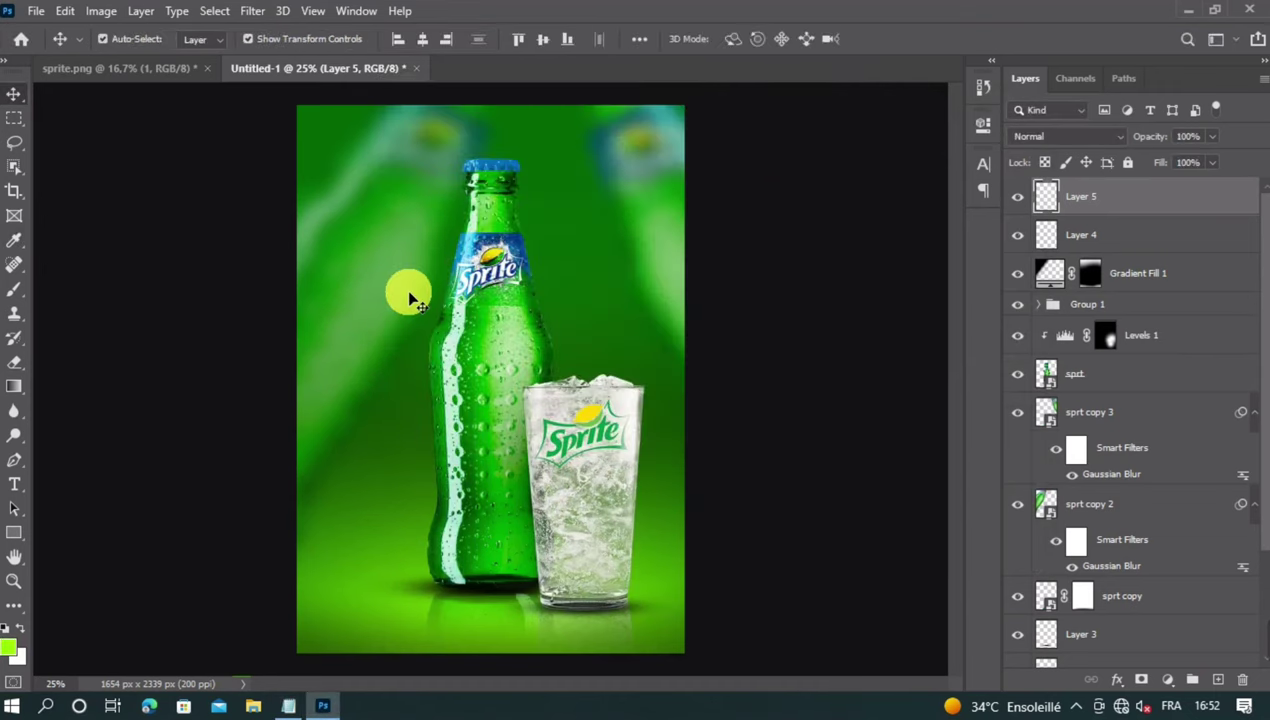
# Paint a light green glow on Layer 5 over the poster's upper-left corner with a 2122 px soft brush.
pyautogui.click(14, 289)
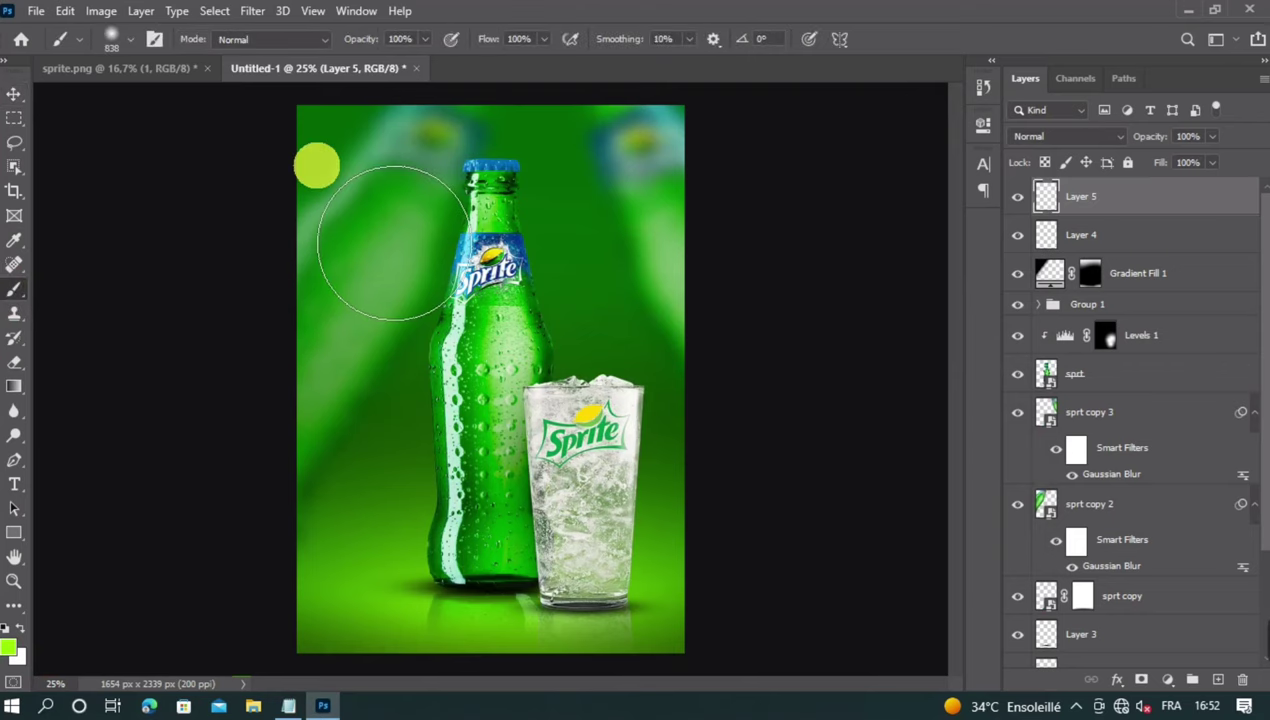
pyautogui.hotkey('ctrl', '-')
pyautogui.moveTo(369, 257); pyautogui.dragTo(448, 247)
pyautogui.click(301, 232)
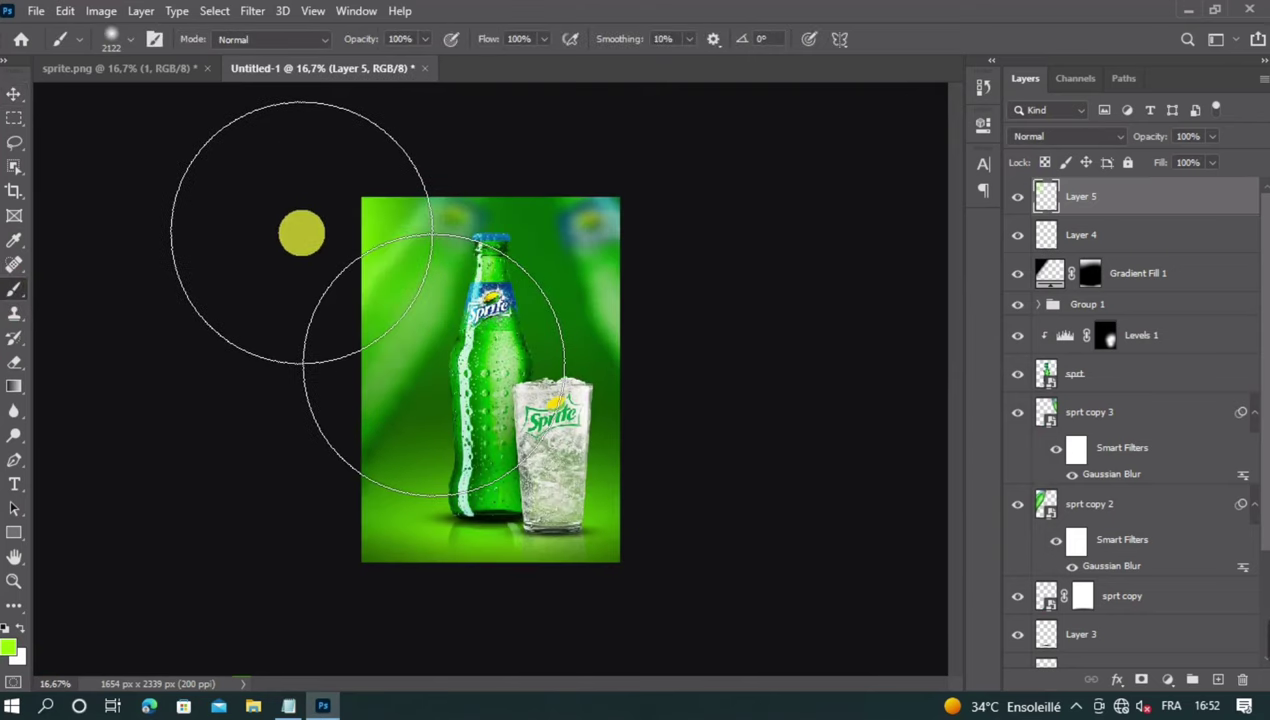
pyautogui.hotkey('ctrl', 'z')
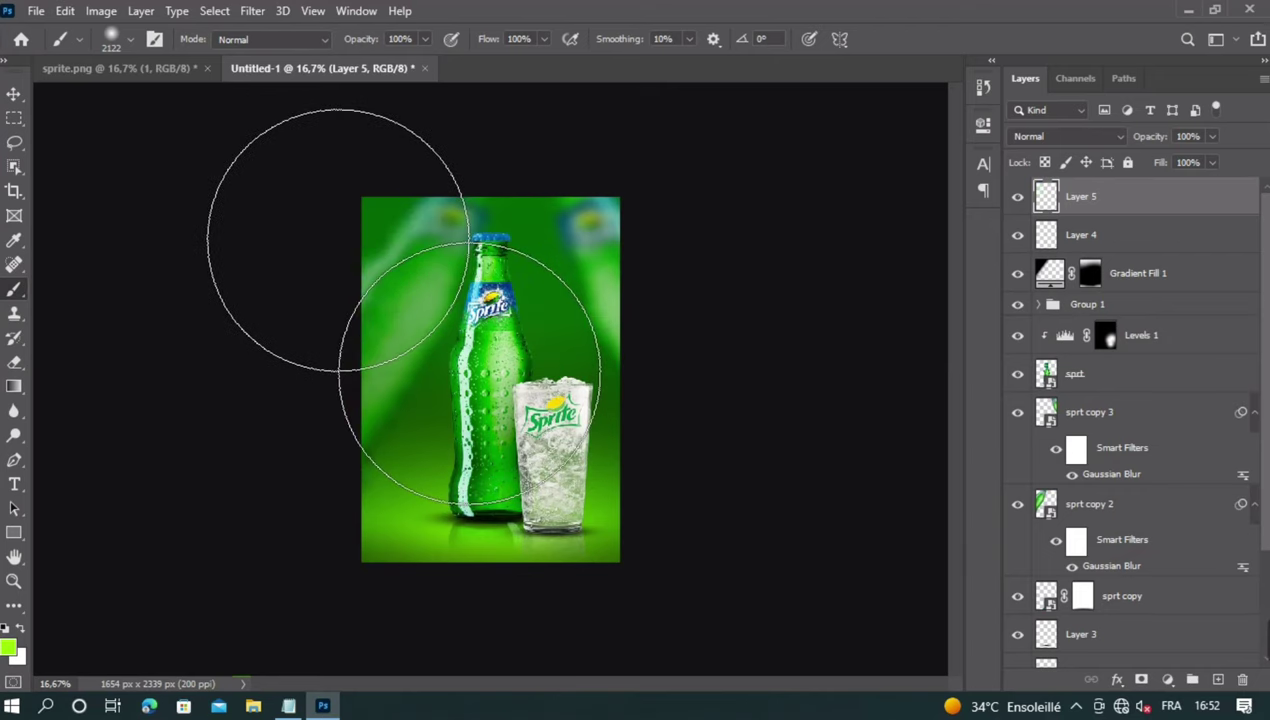
pyautogui.click(335, 238)
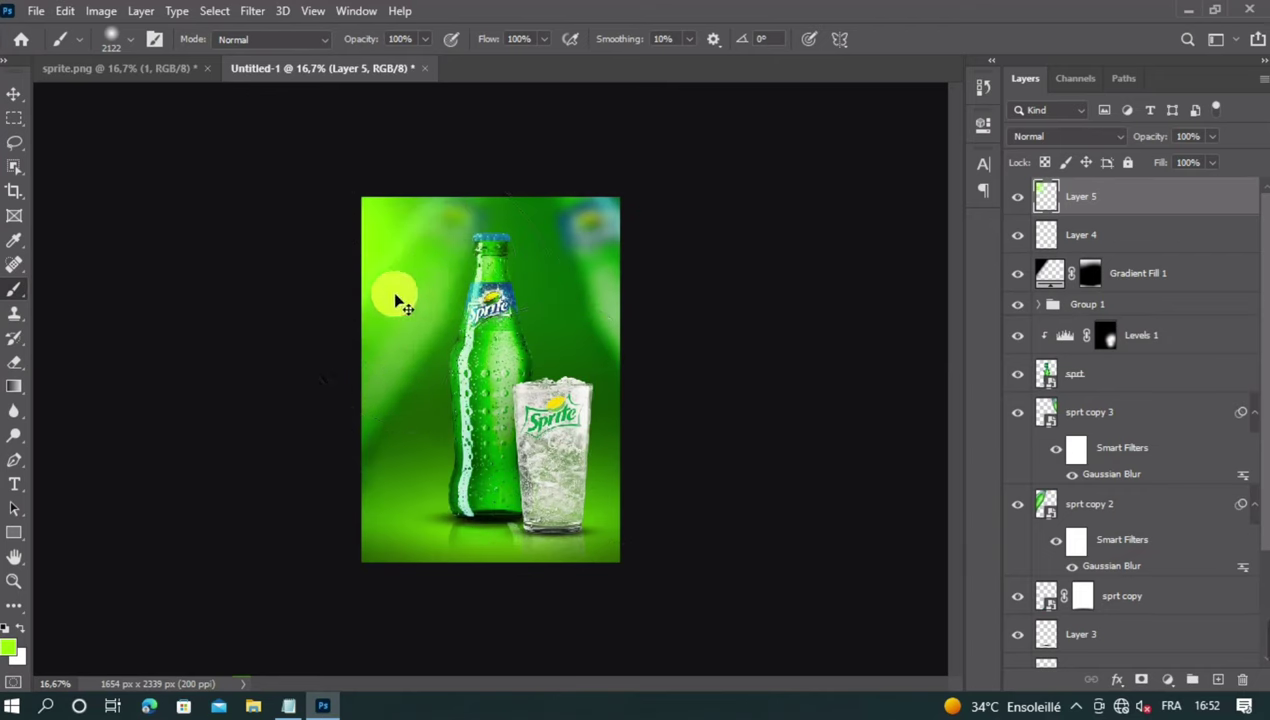
pyautogui.hotkey('ctrl', 'z')
pyautogui.click(346, 252)
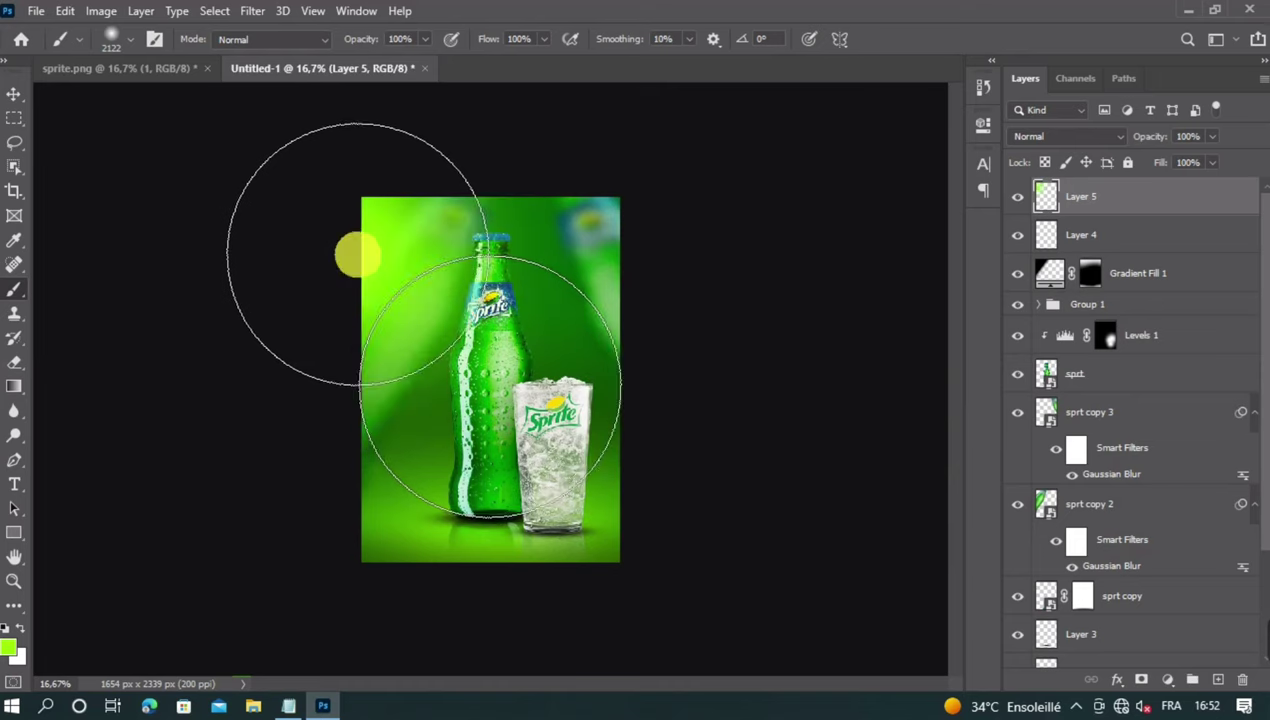
pyautogui.click(14, 93)
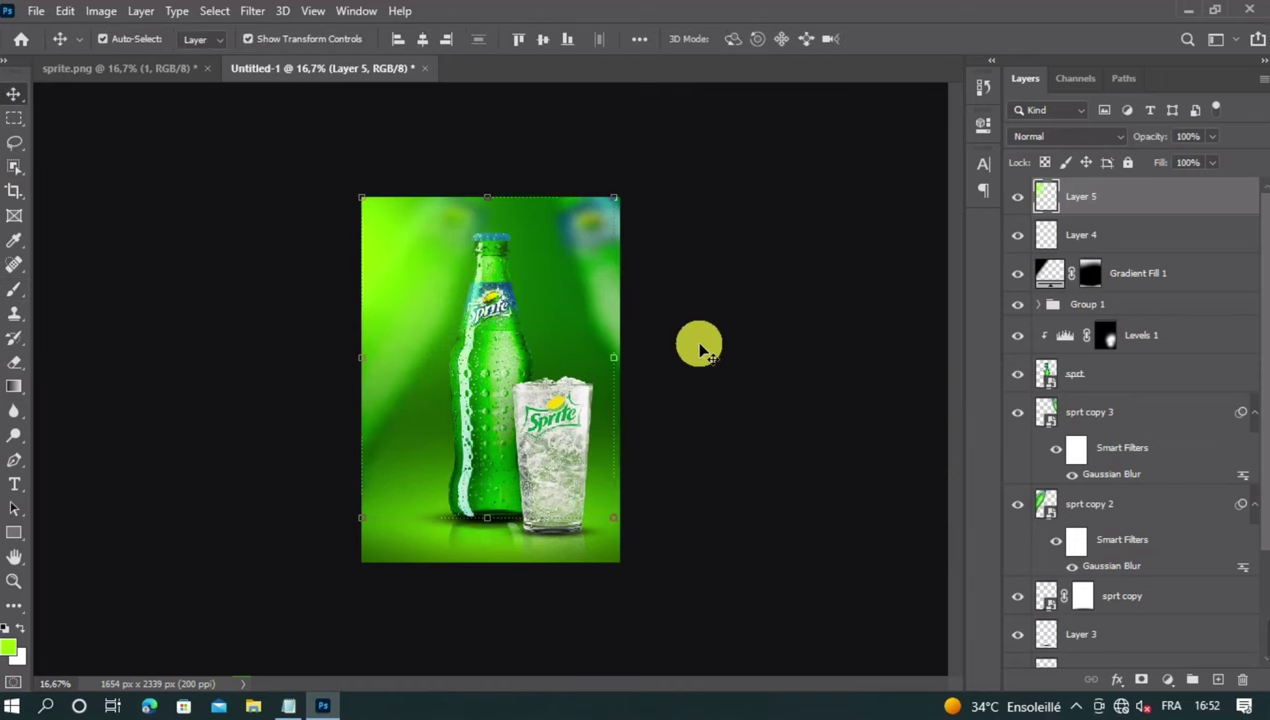
# Shift the Layer 5 glow slightly up and to the left, toward the poster's corner.
pyautogui.hotkey('ctrl', '+')
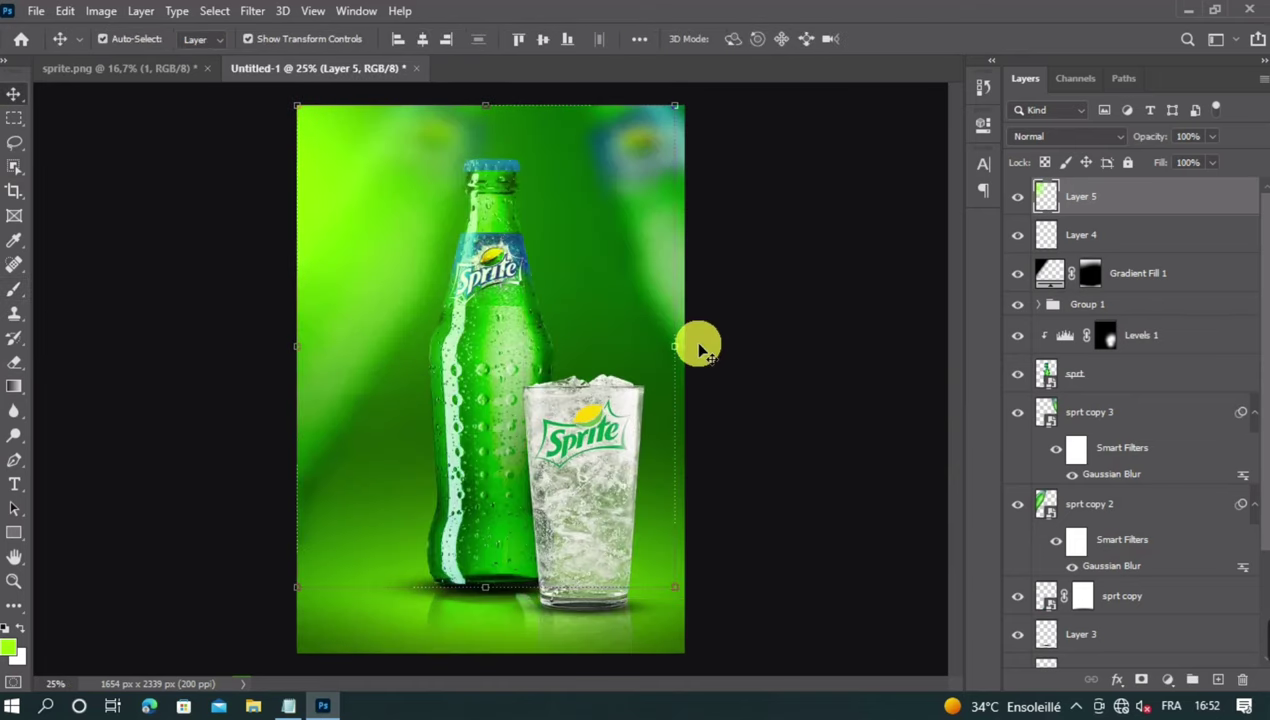
pyautogui.moveTo(377, 212); pyautogui.dragTo(368, 184)
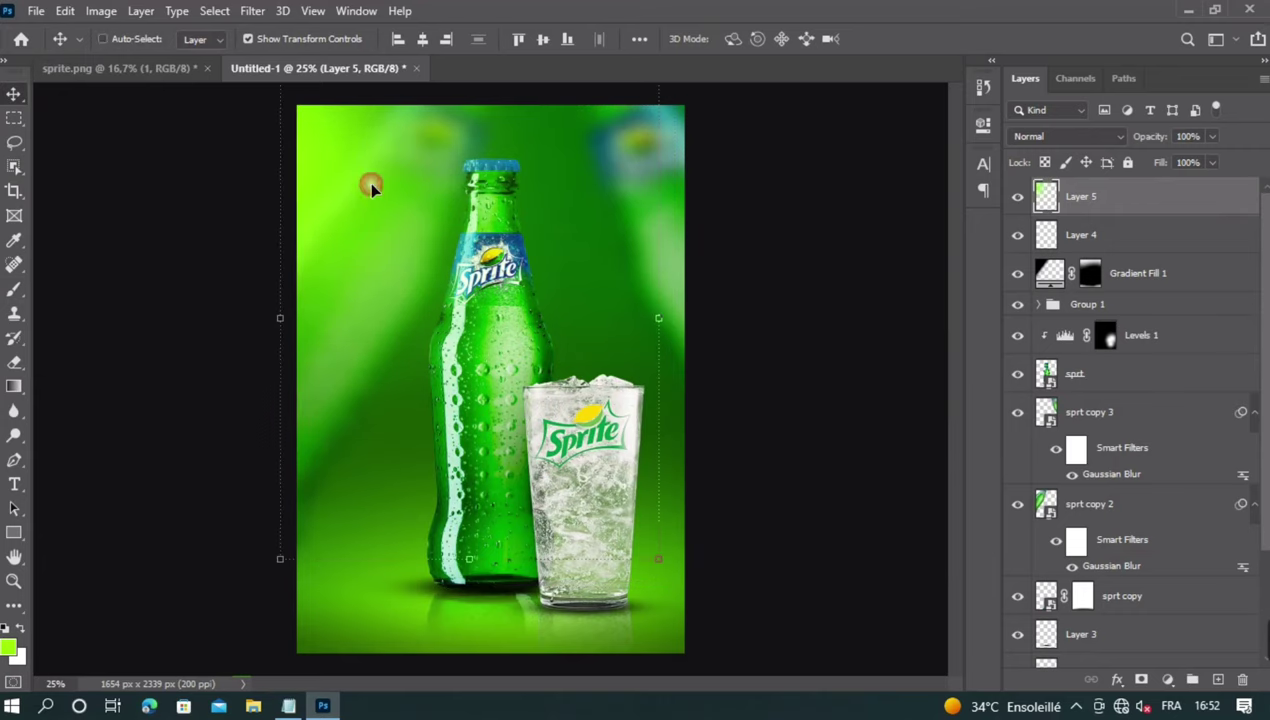
pyautogui.keyDown('ctrl'); pyautogui.click(808, 368); pyautogui.keyUp('ctrl')
pyautogui.hotkey('ctrl', '-')
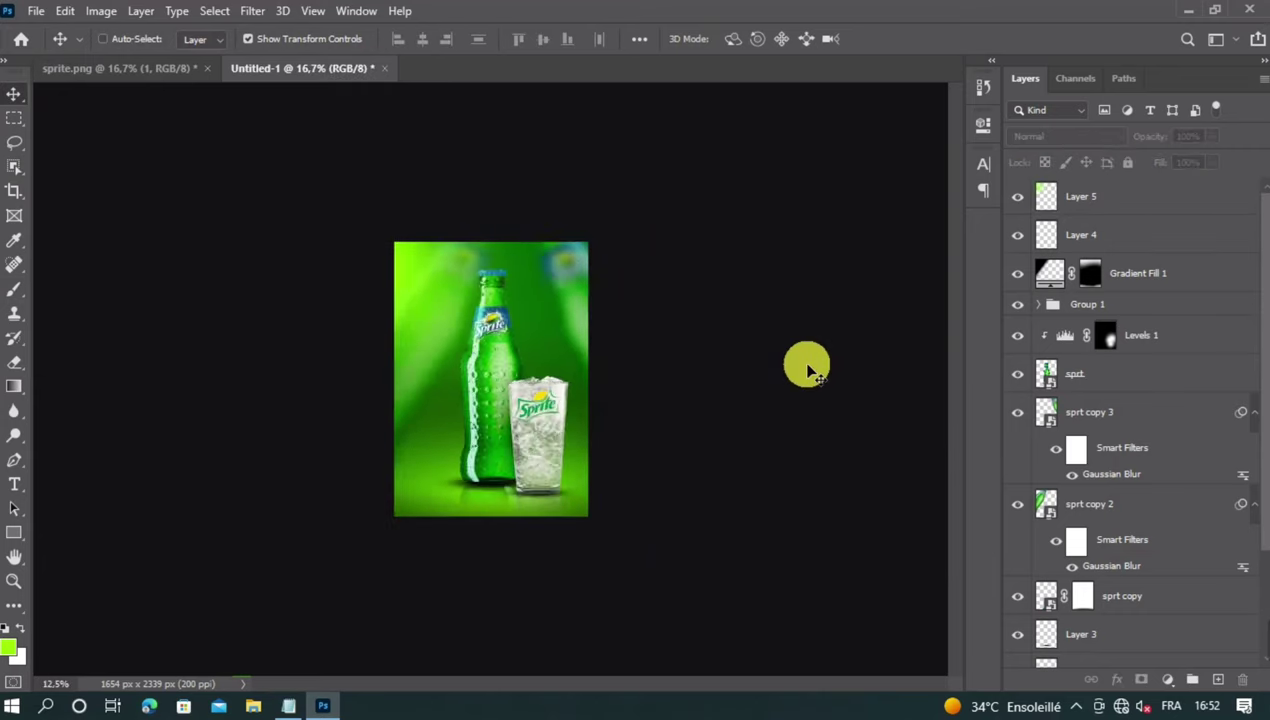
pyautogui.hotkey('ctrl', '-')
pyautogui.hotkey('ctrl', '+')
pyautogui.hotkey('ctrl', '+')
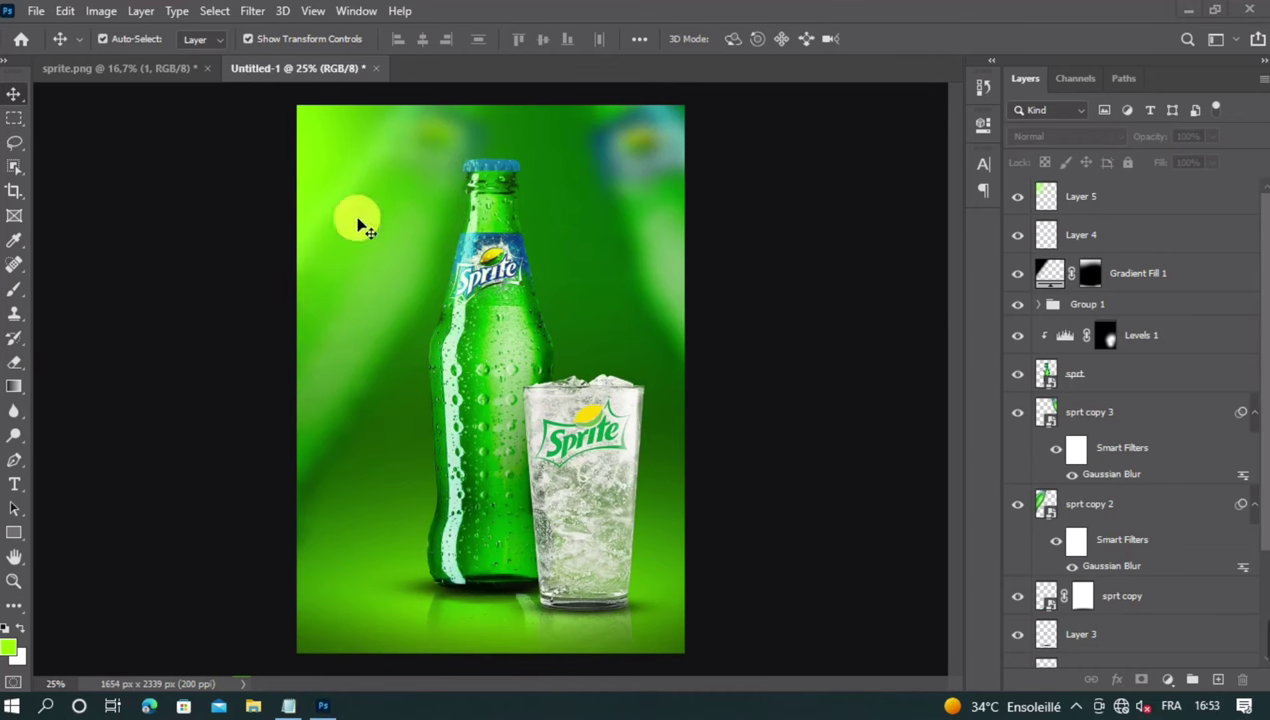
# Bring the logo layer from sprite.png into the poster, scale it to 5.06%, and place it in the upper-left corner.
pyautogui.click(156, 66)
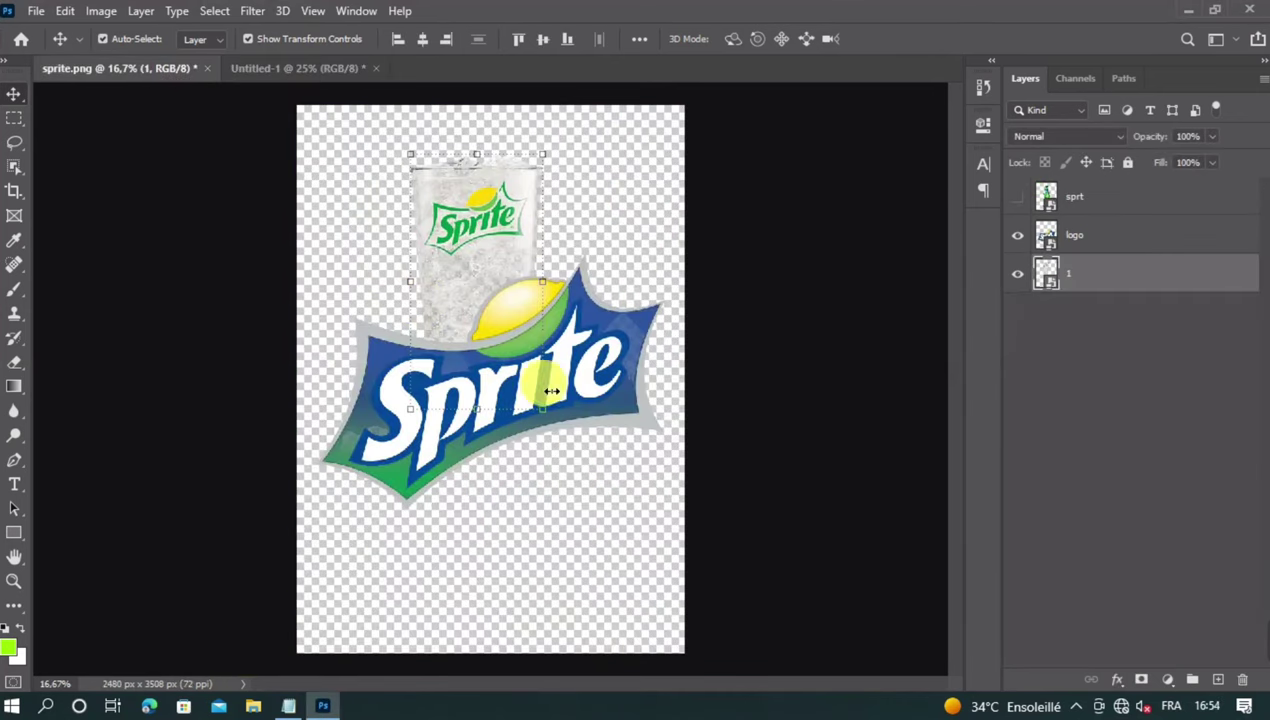
pyautogui.click(614, 374)
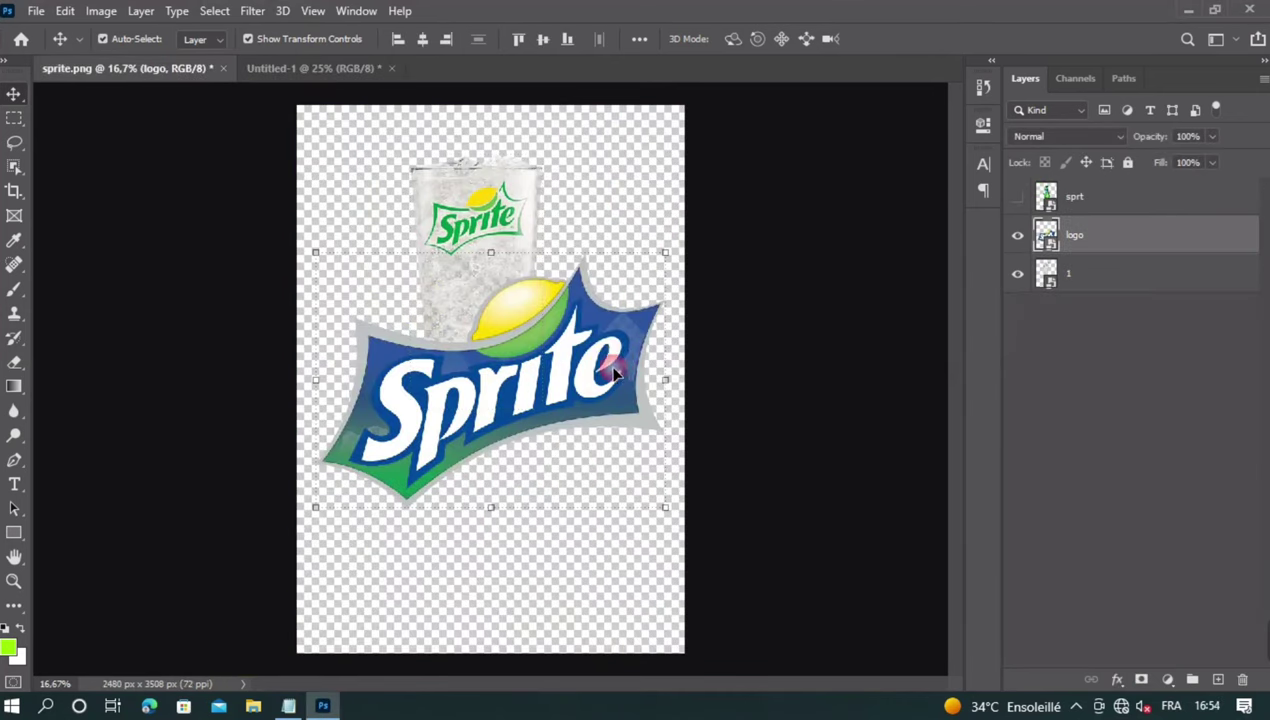
pyautogui.moveTo(607, 365); pyautogui.dragTo(578, 374)
pyautogui.moveTo(821, 378); pyautogui.dragTo(700, 370)
pyautogui.moveTo(703, 560); pyautogui.dragTo(425, 369)
pyautogui.moveTo(342, 294); pyautogui.dragTo(500, 316)
pyautogui.moveTo(334, 377); pyautogui.dragTo(395, 181)
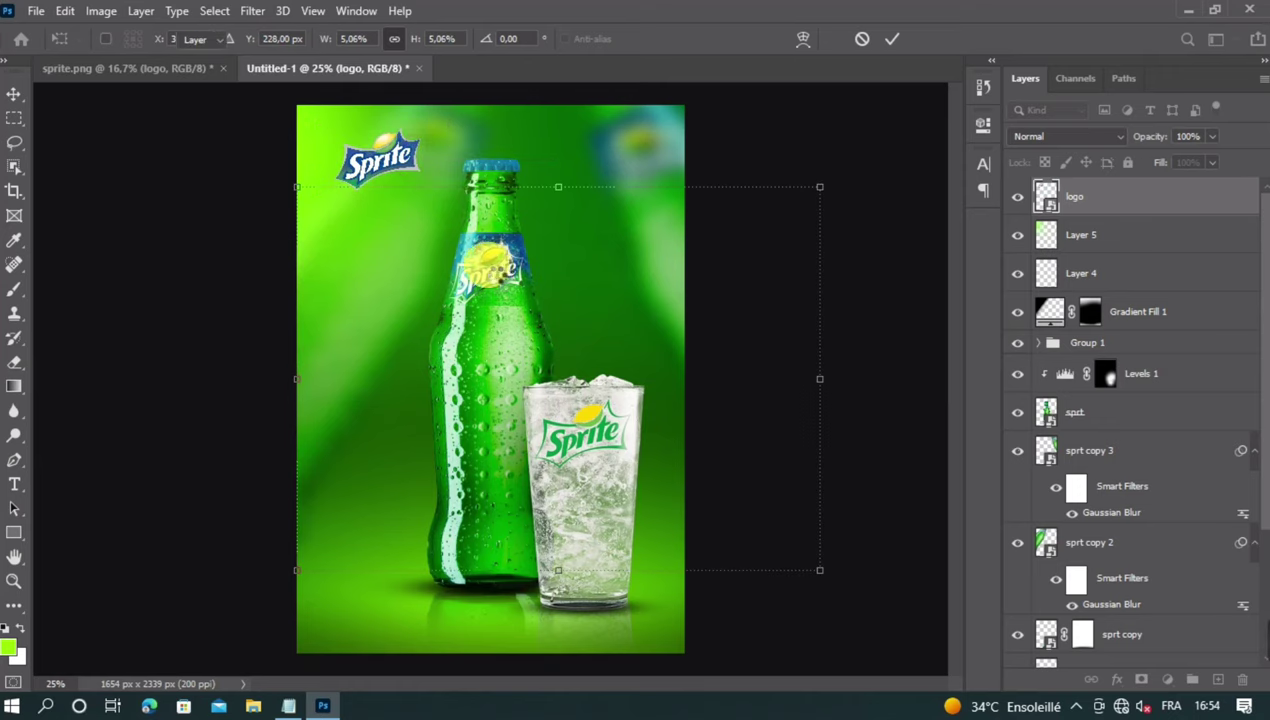
pyautogui.press('Return')
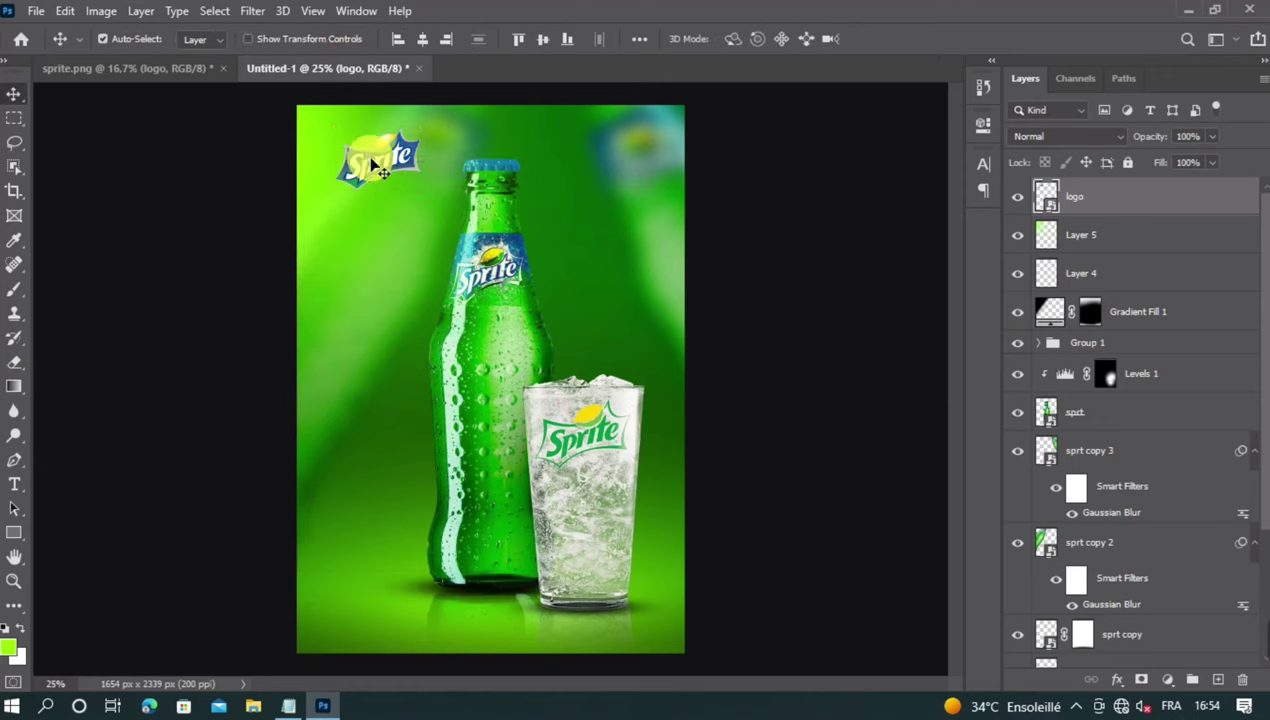
pyautogui.moveTo(372, 165); pyautogui.dragTo(360, 162)
# Apply a Vibrance adjustment to the logo with vibrance 10 and saturation +20.
pyautogui.click(100, 11)
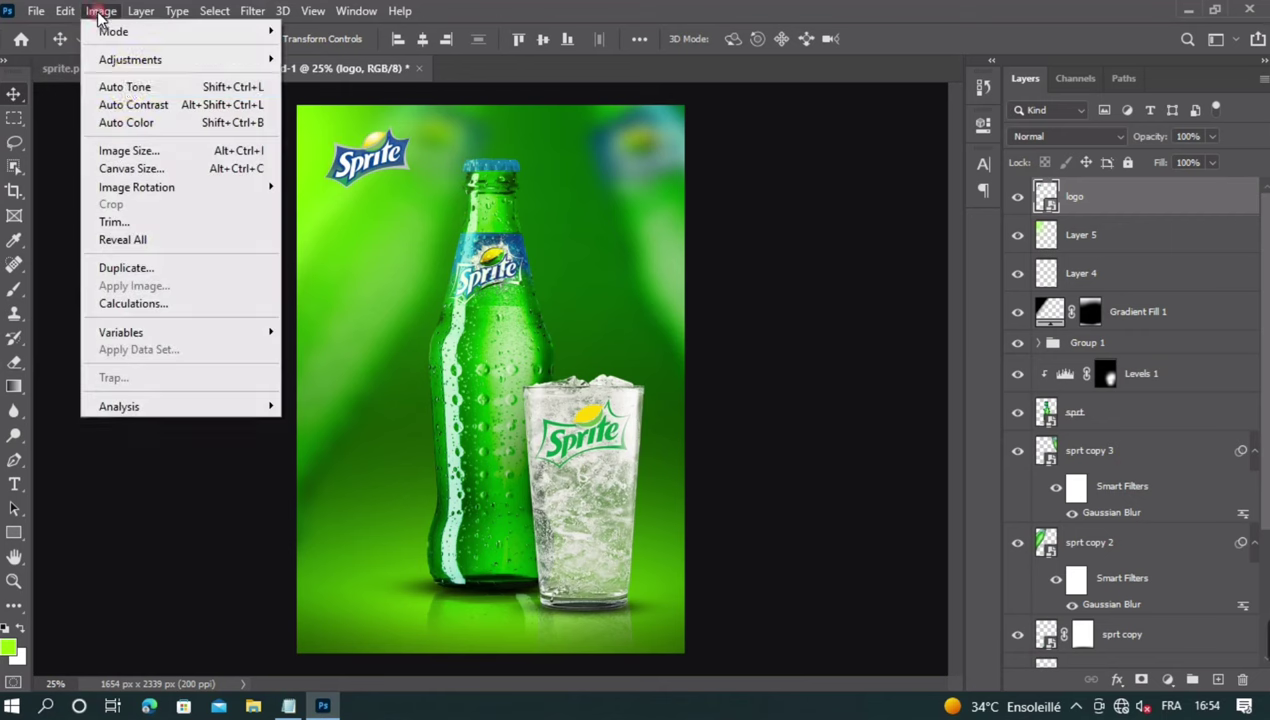
pyautogui.moveTo(115, 60)
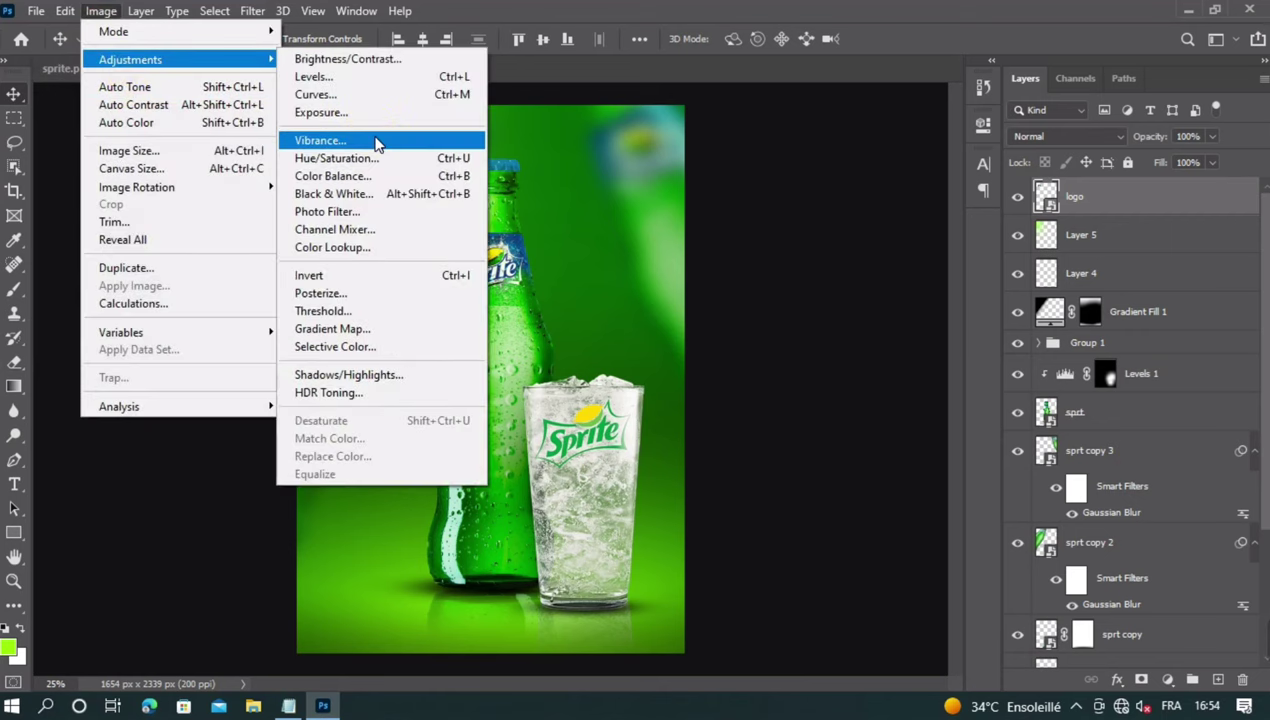
pyautogui.click(377, 143)
pyautogui.moveTo(620, 164); pyautogui.dragTo(706, 127)
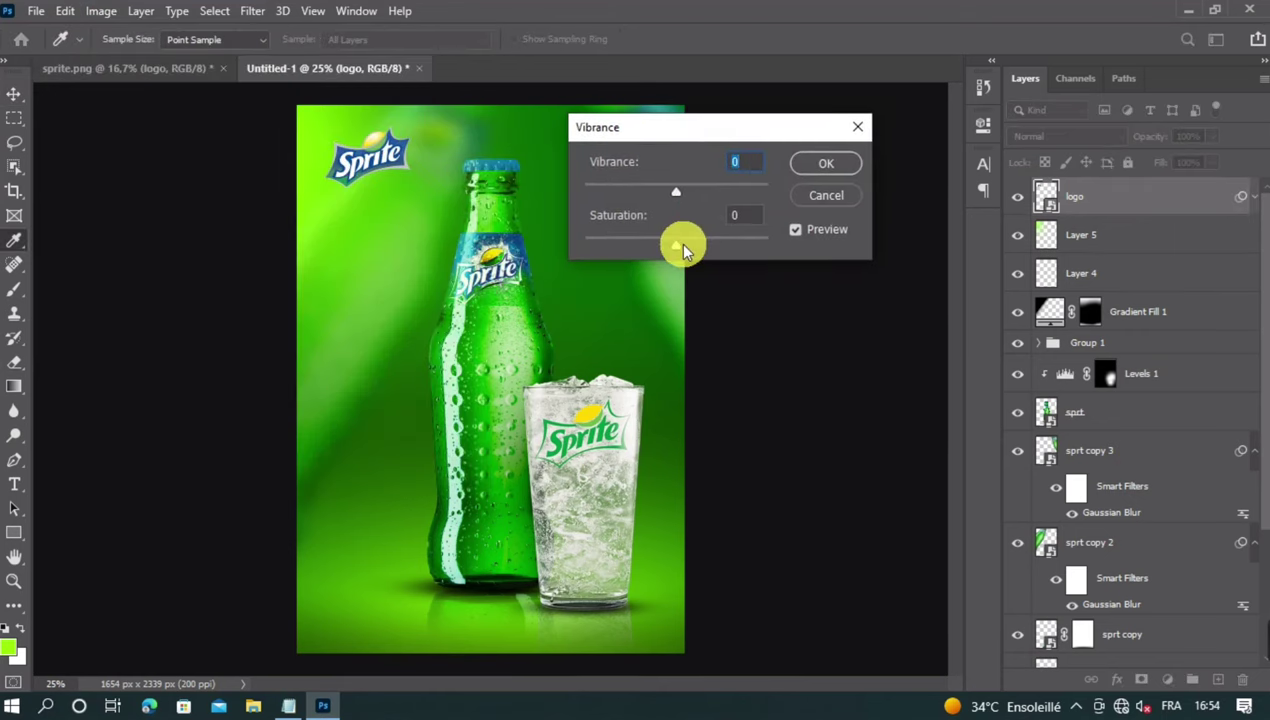
pyautogui.moveTo(682, 244); pyautogui.dragTo(699, 241)
pyautogui.click(699, 244)
pyautogui.write('20')
pyautogui.click(750, 162)
pyautogui.write('1')
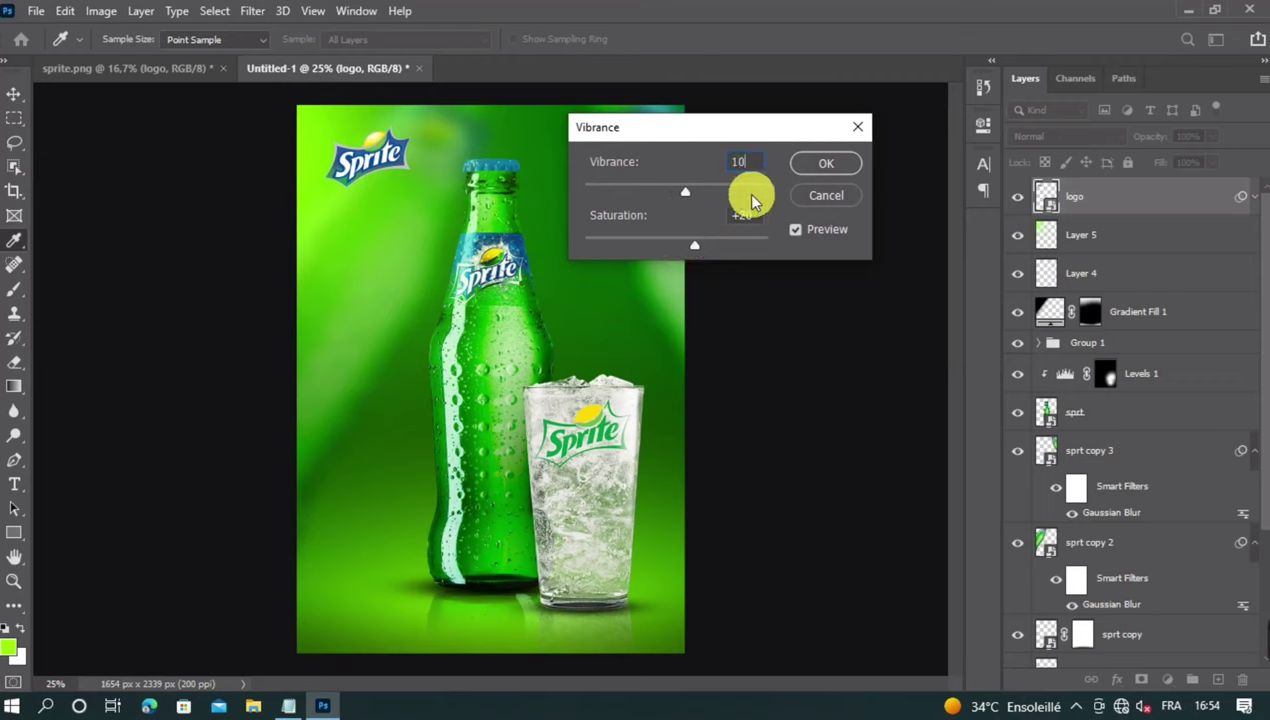
pyautogui.click(828, 163)
pyautogui.press('v')
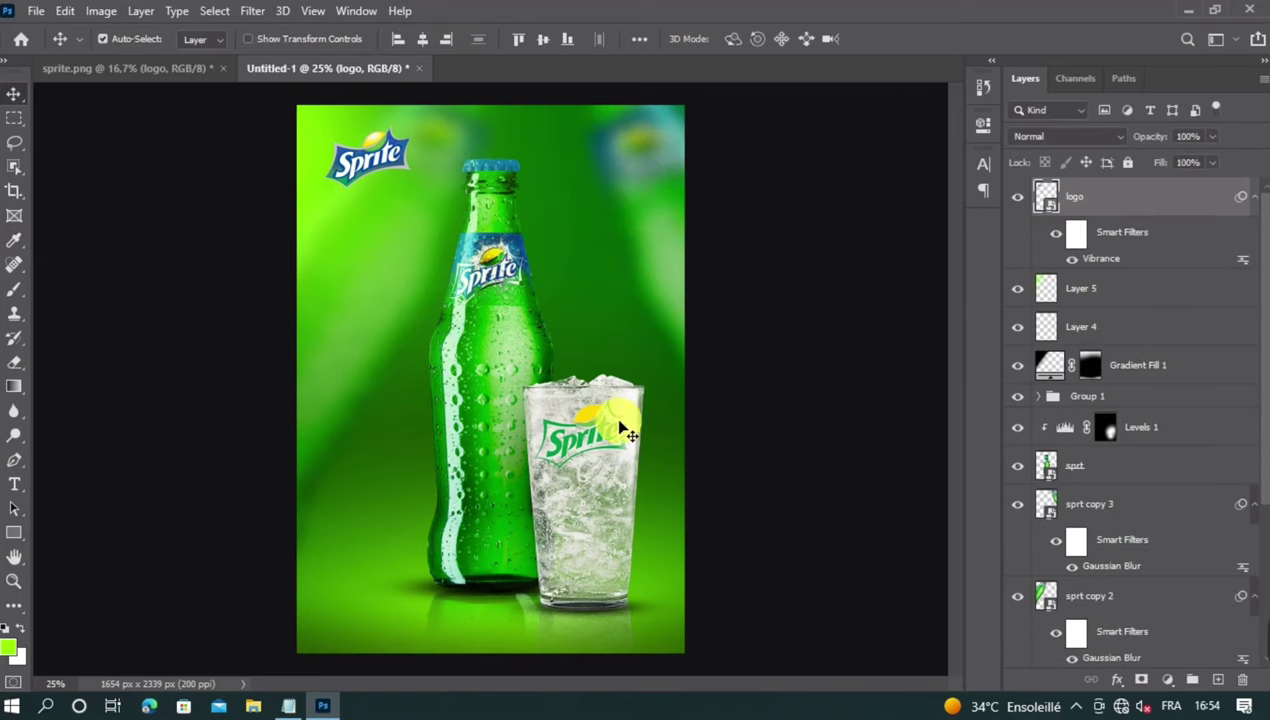
# Apply a Vibrance adjustment to the glass layer 1 with vibrance 10 and saturation +20.
pyautogui.click(608, 420)
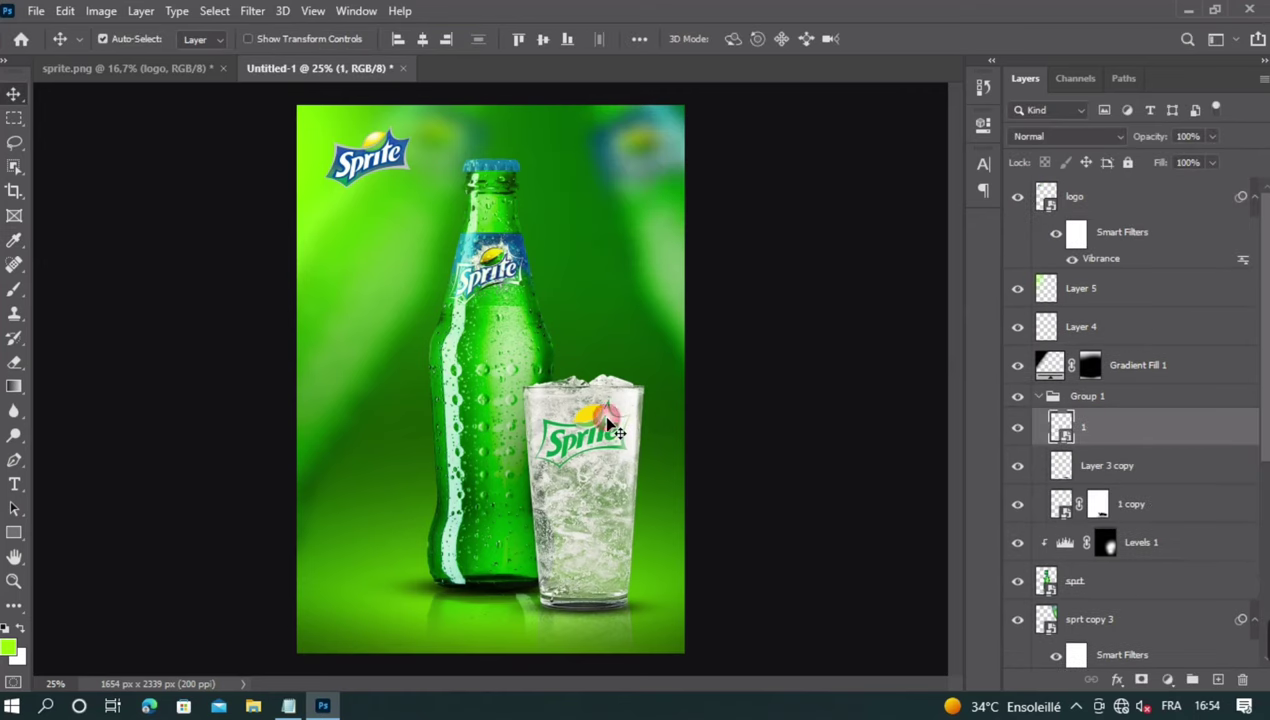
pyautogui.click(101, 11)
pyautogui.moveTo(121, 62)
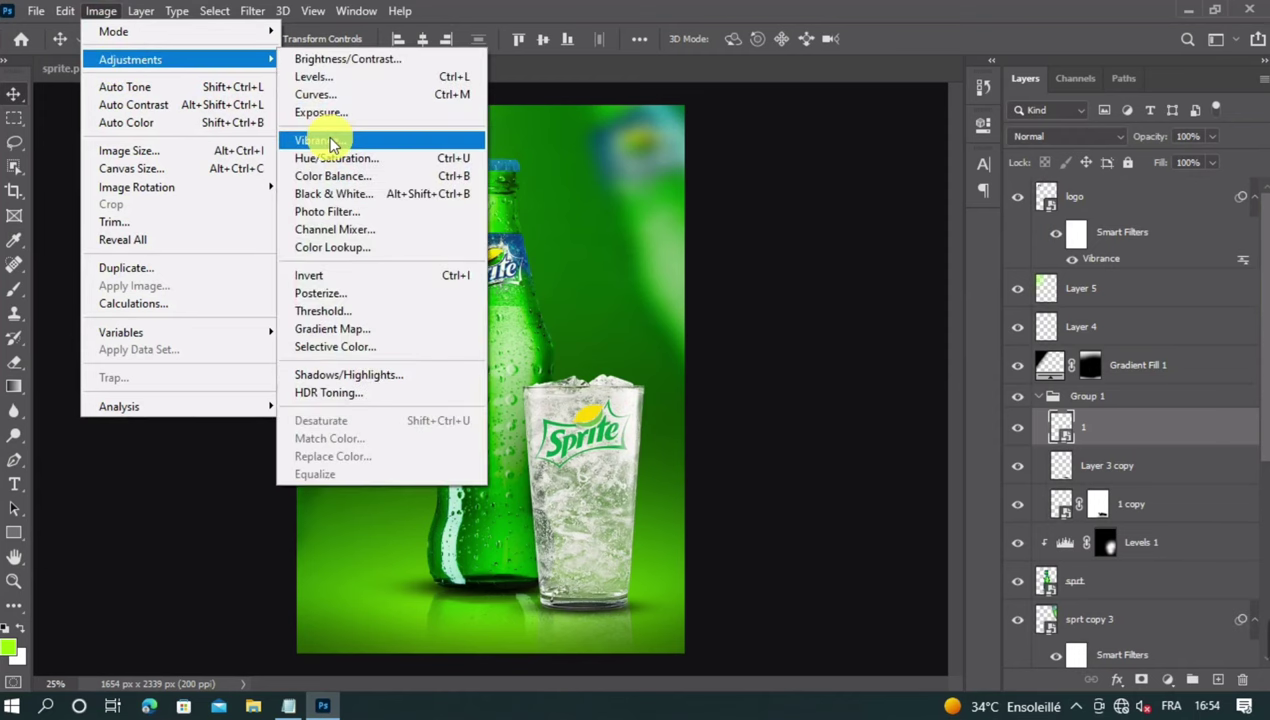
pyautogui.click(332, 137)
pyautogui.press('Tab')
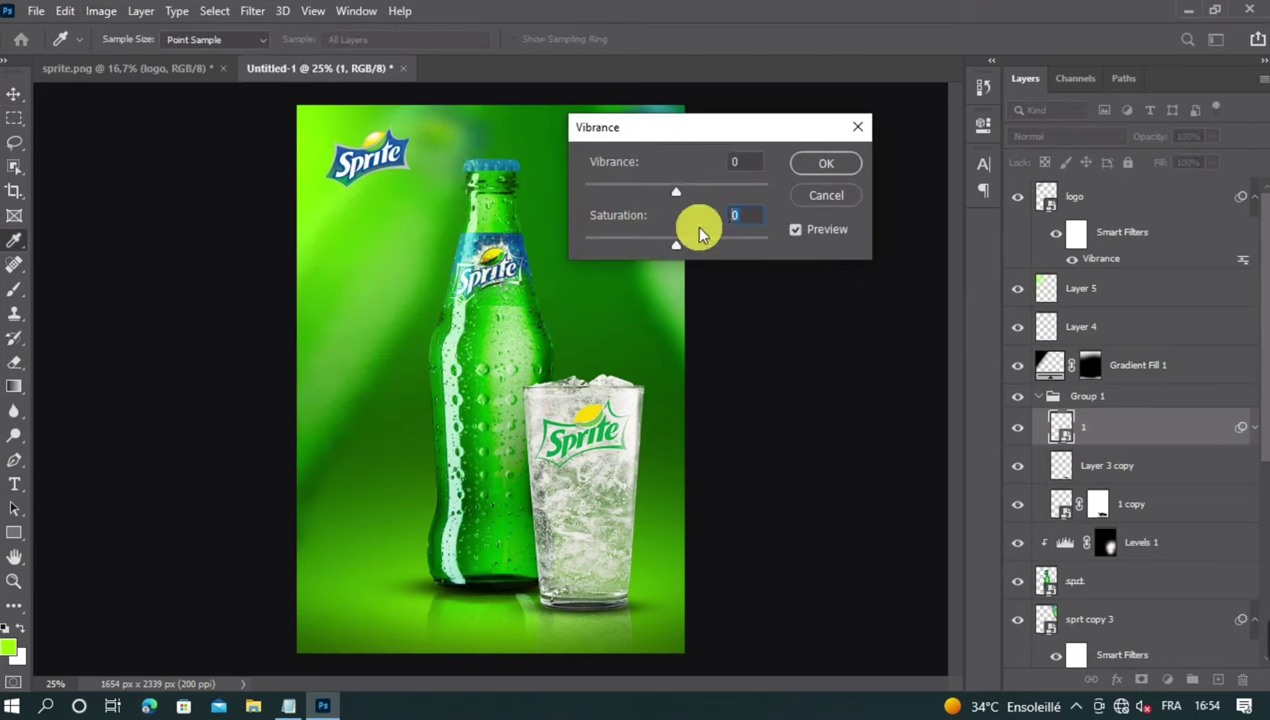
pyautogui.write('20')
pyautogui.press('Tab')
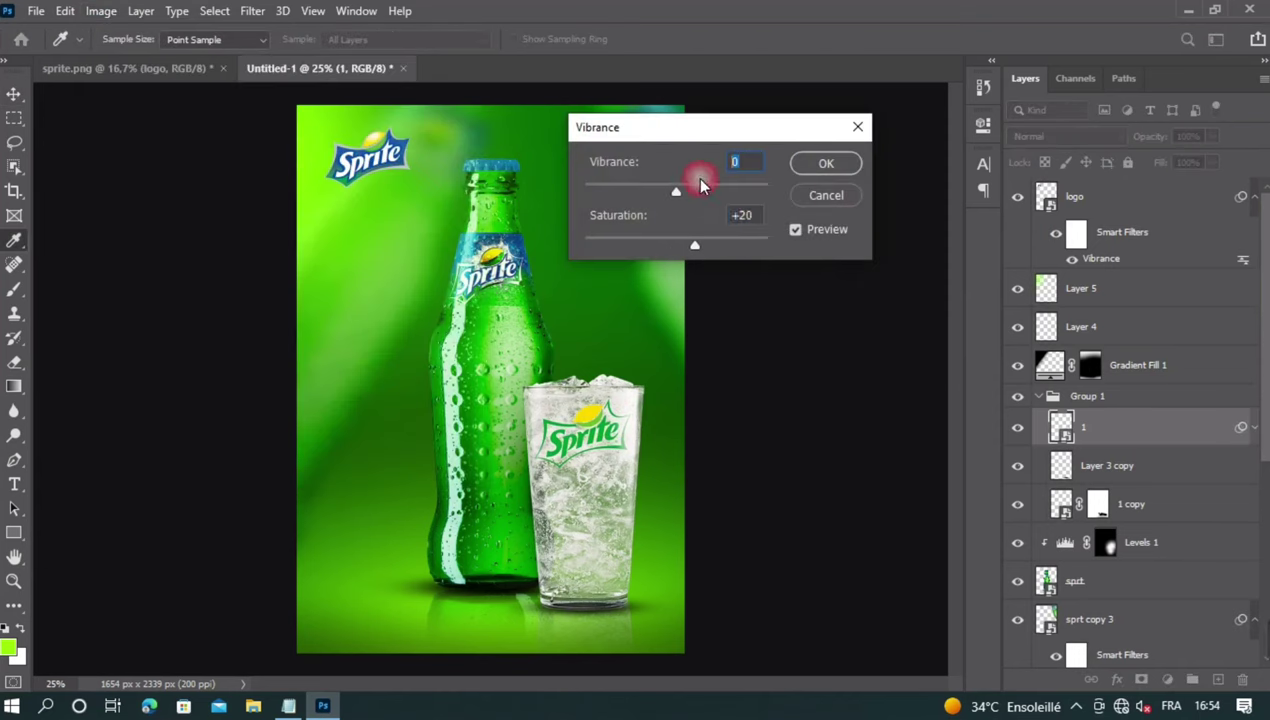
pyautogui.write('10')
pyautogui.click(828, 164)
pyautogui.press('v')
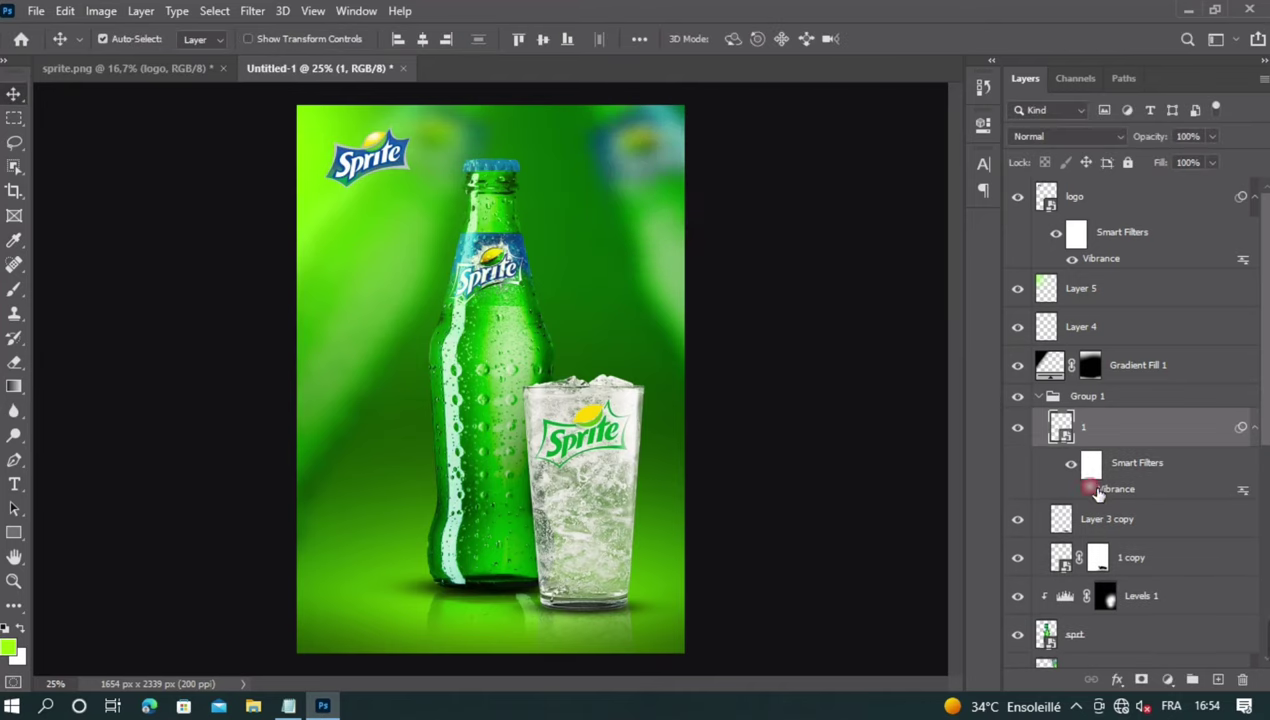
pyautogui.click(842, 397)
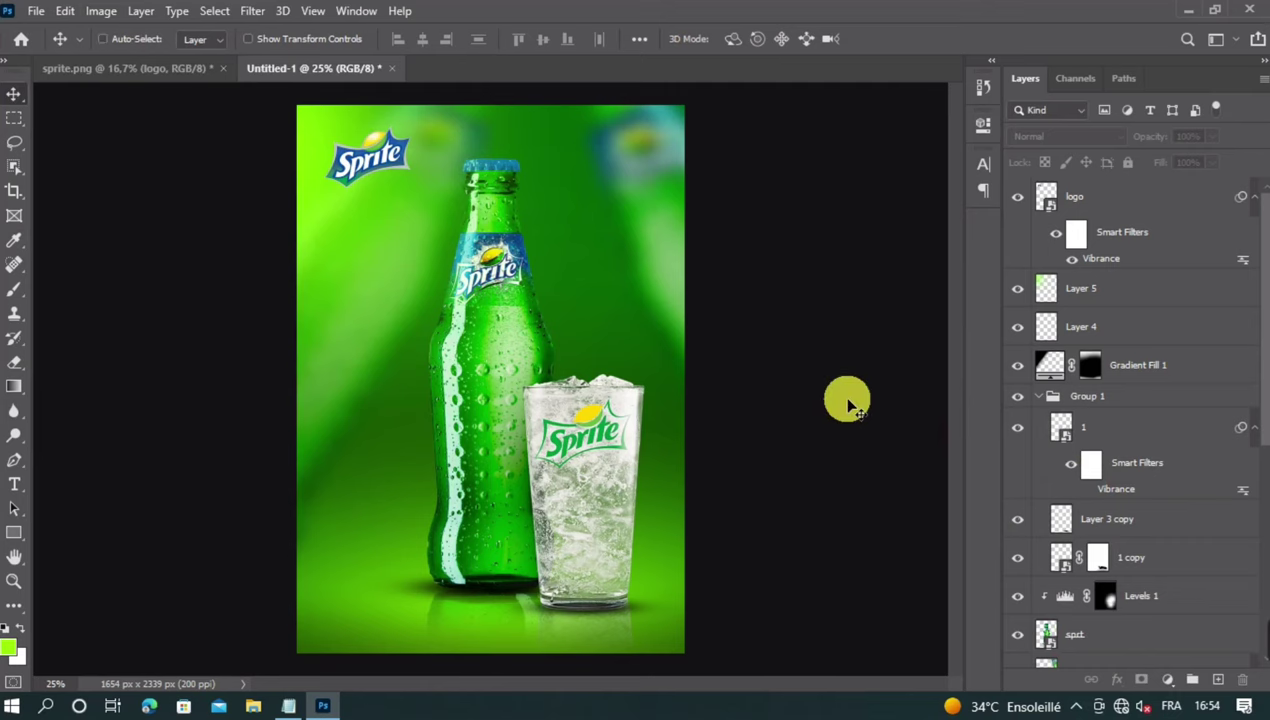
# Copy the three lines "Larem prome do / alt sead elimpr / lmrete et li" from the Notepad file into the poster's new text layer.
pyautogui.hotkey('ctrl', '-')
pyautogui.hotkey('ctrl', '+')
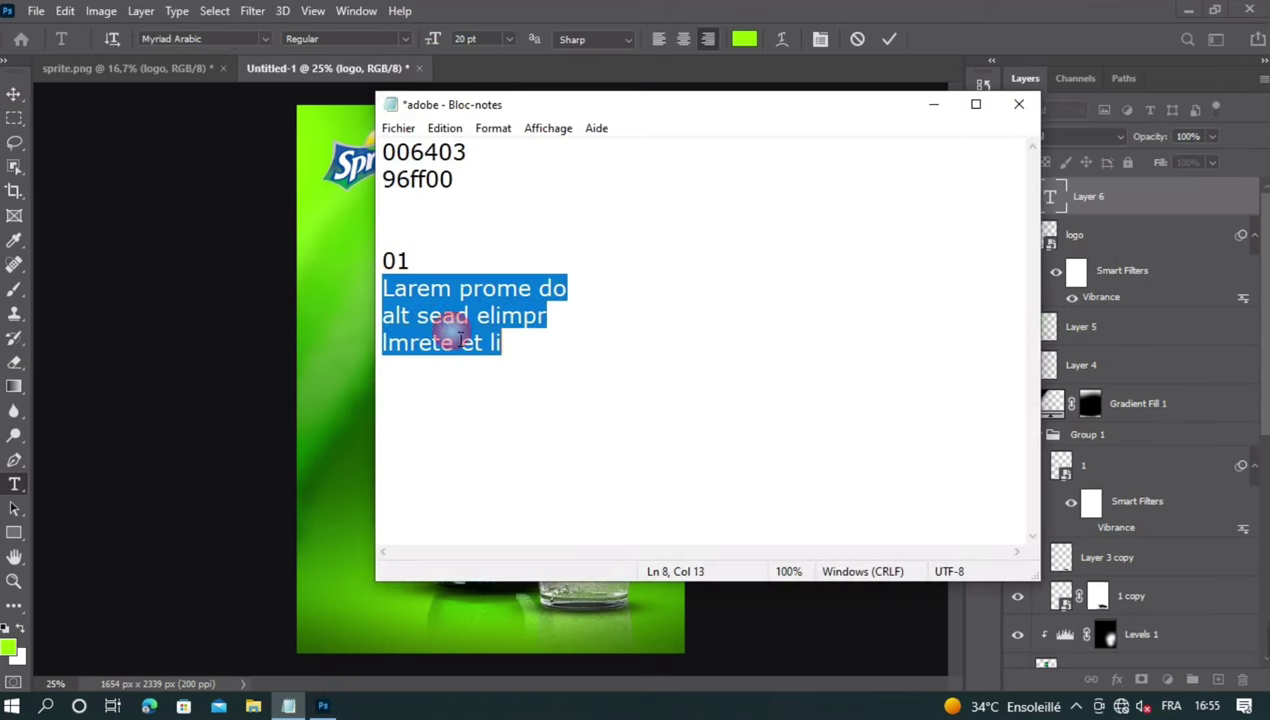
pyautogui.rightClick(440, 330)
pyautogui.click(490, 384)
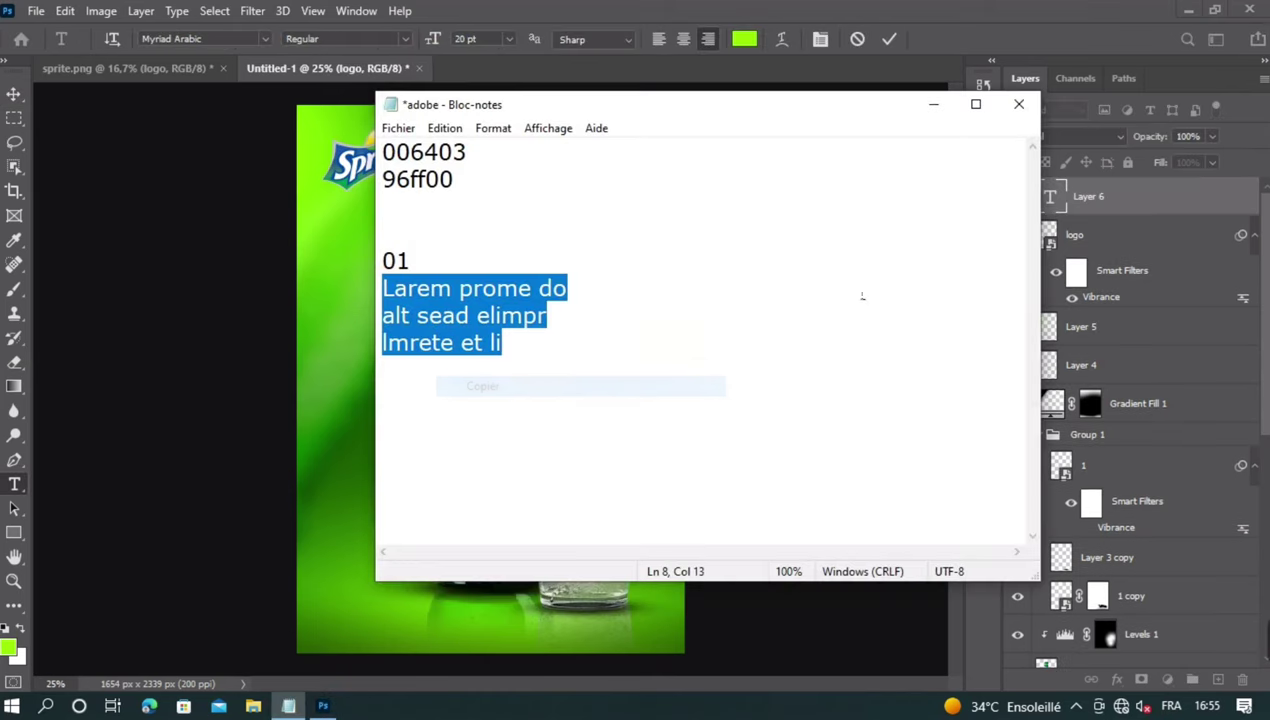
pyautogui.click(933, 104)
pyautogui.hotkey('ctrl', 'v')
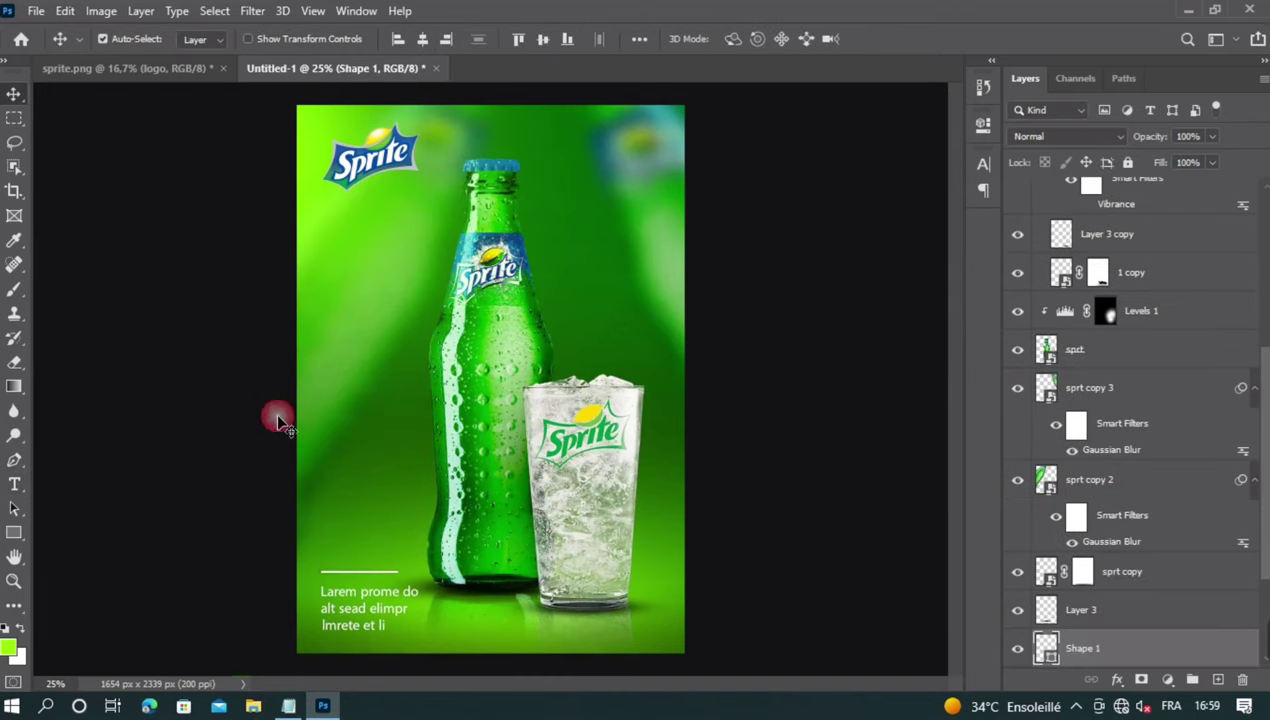
# Move the Shape 1 layer with the white line to the top of the layer stack, above the paragraph text layer.
pyautogui.hotkey('ctrl', '-')
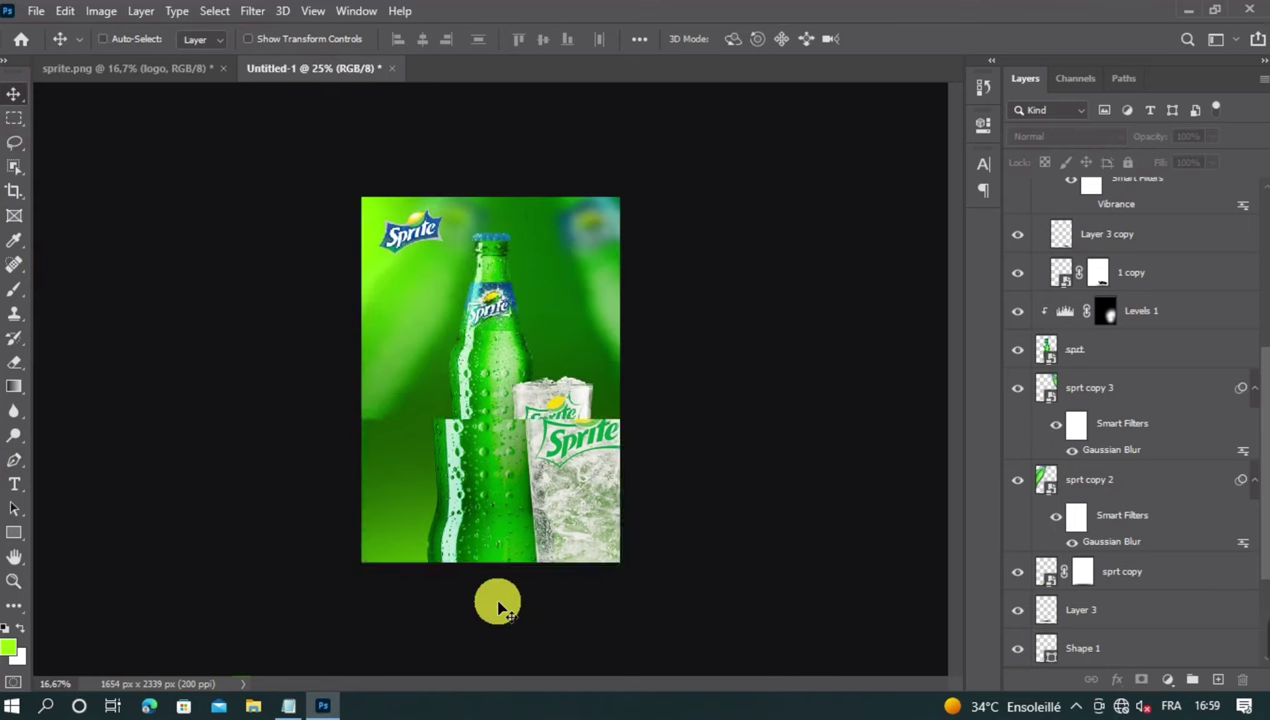
pyautogui.hotkey('ctrl', '+')
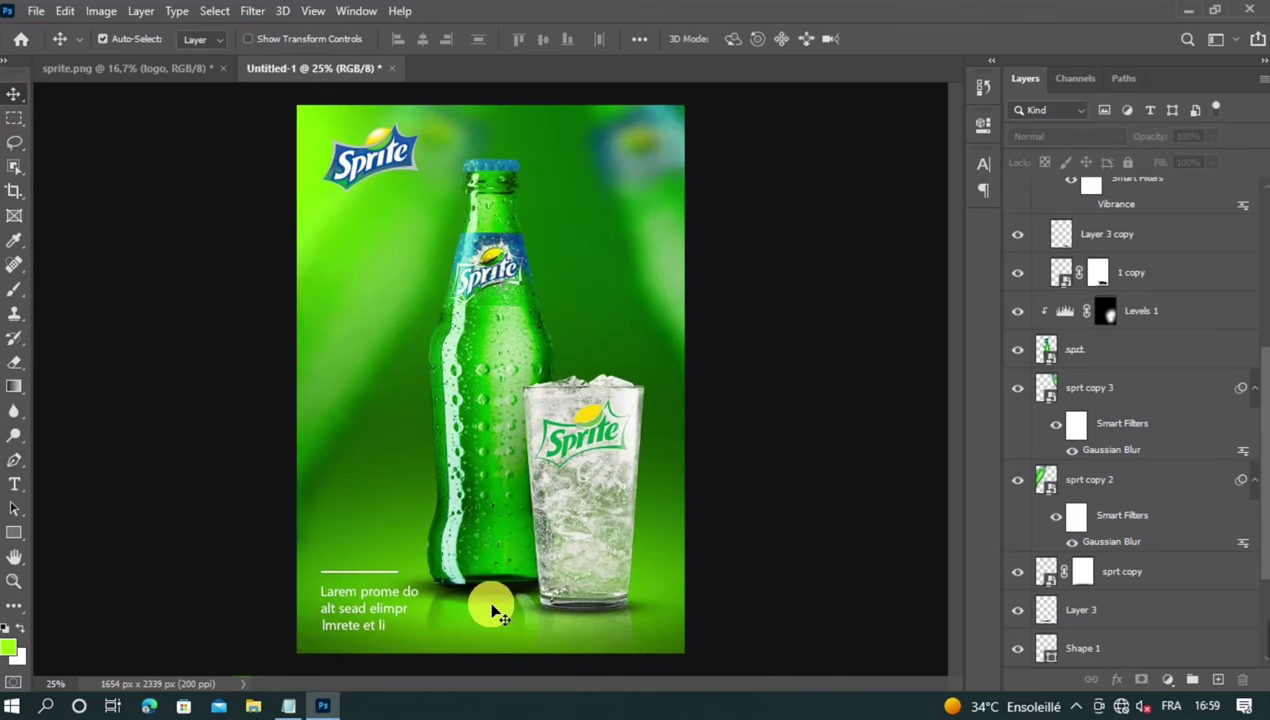
pyautogui.scroll(6, 1020, 340)
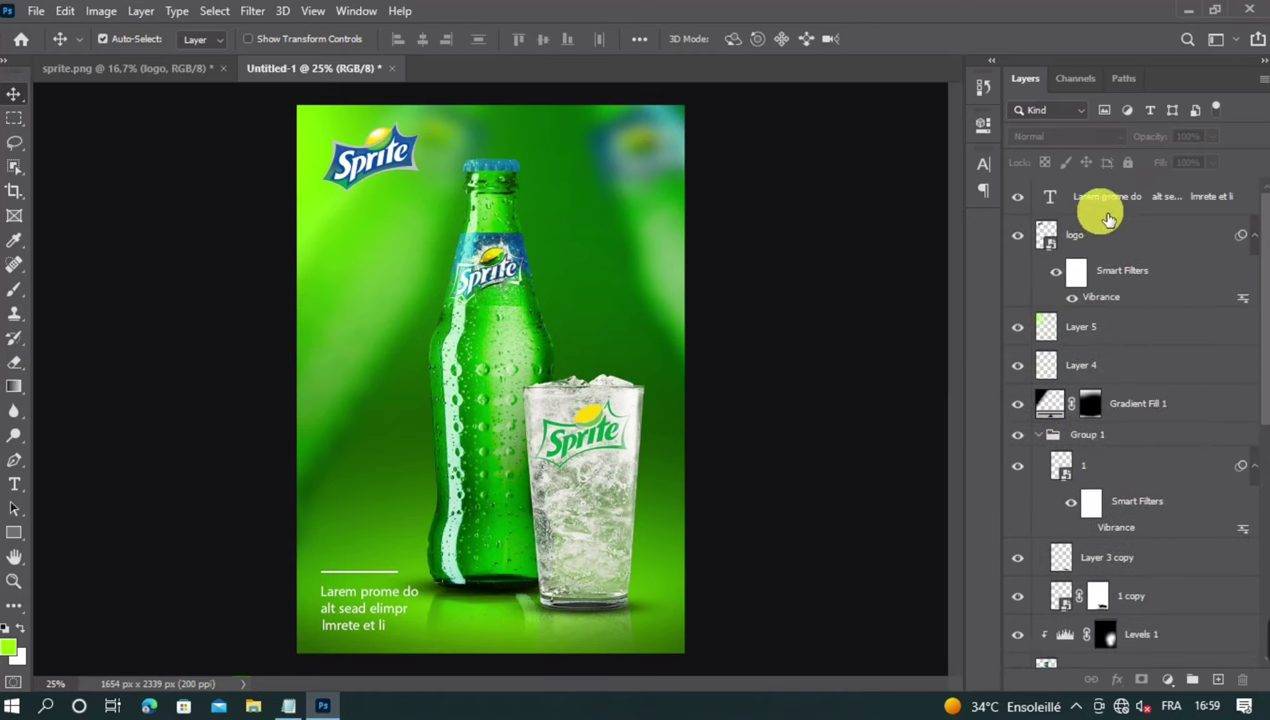
pyautogui.click(365, 578)
pyautogui.moveTo(1086, 652); pyautogui.dragTo(1106, 227)
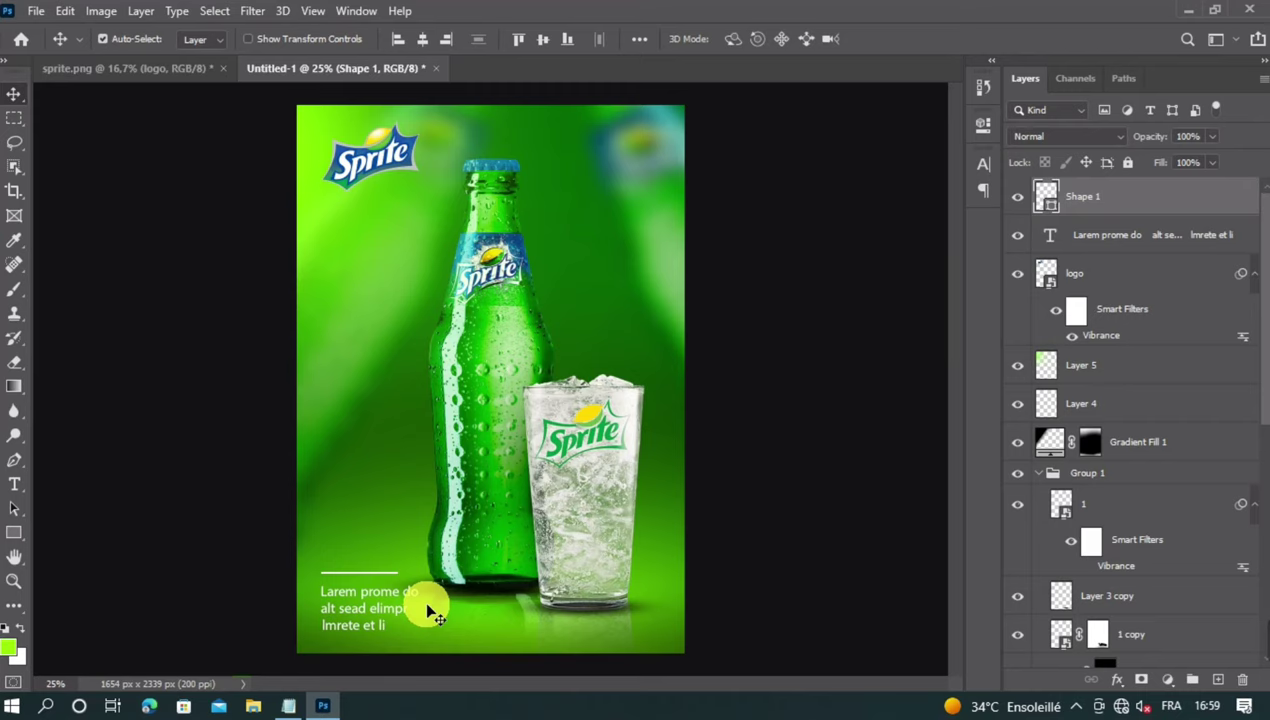
# Shift the white Shape 1 line slightly upward, away from the paragraph text below it.
pyautogui.click(380, 574)
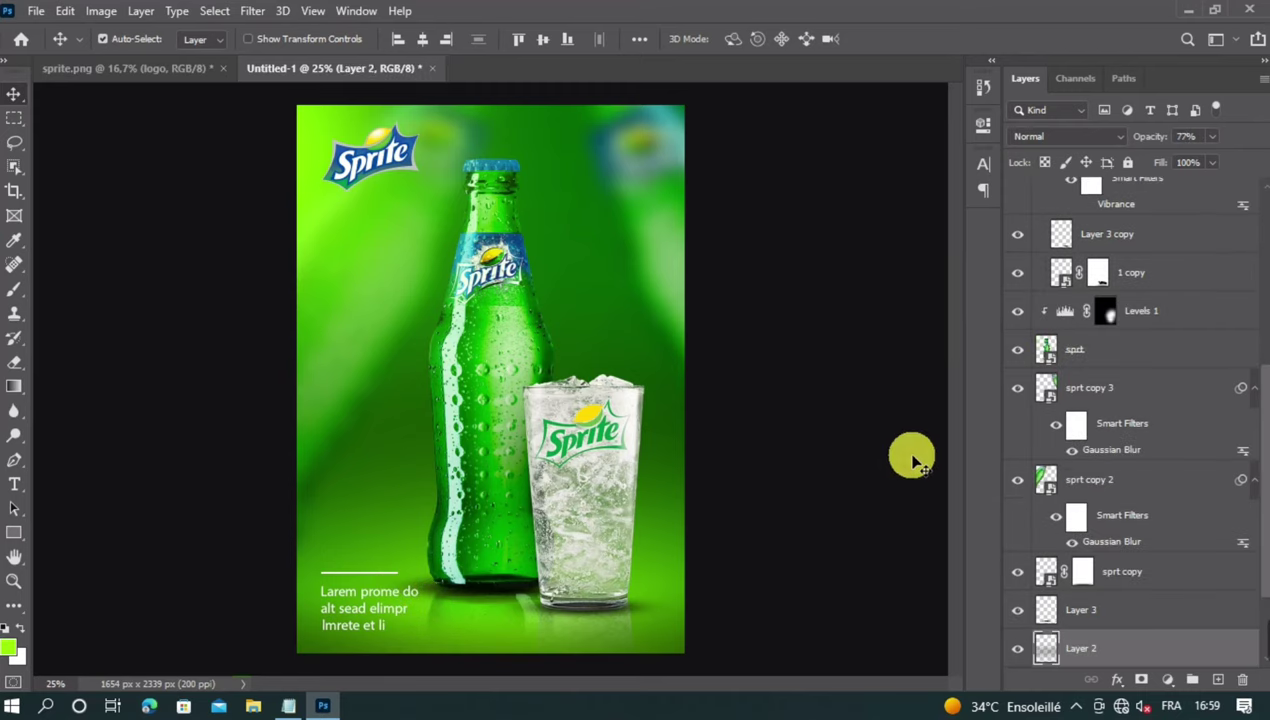
pyautogui.scroll(3, 1036, 438)
pyautogui.scroll(3, 1036, 438)
pyautogui.click(1085, 198)
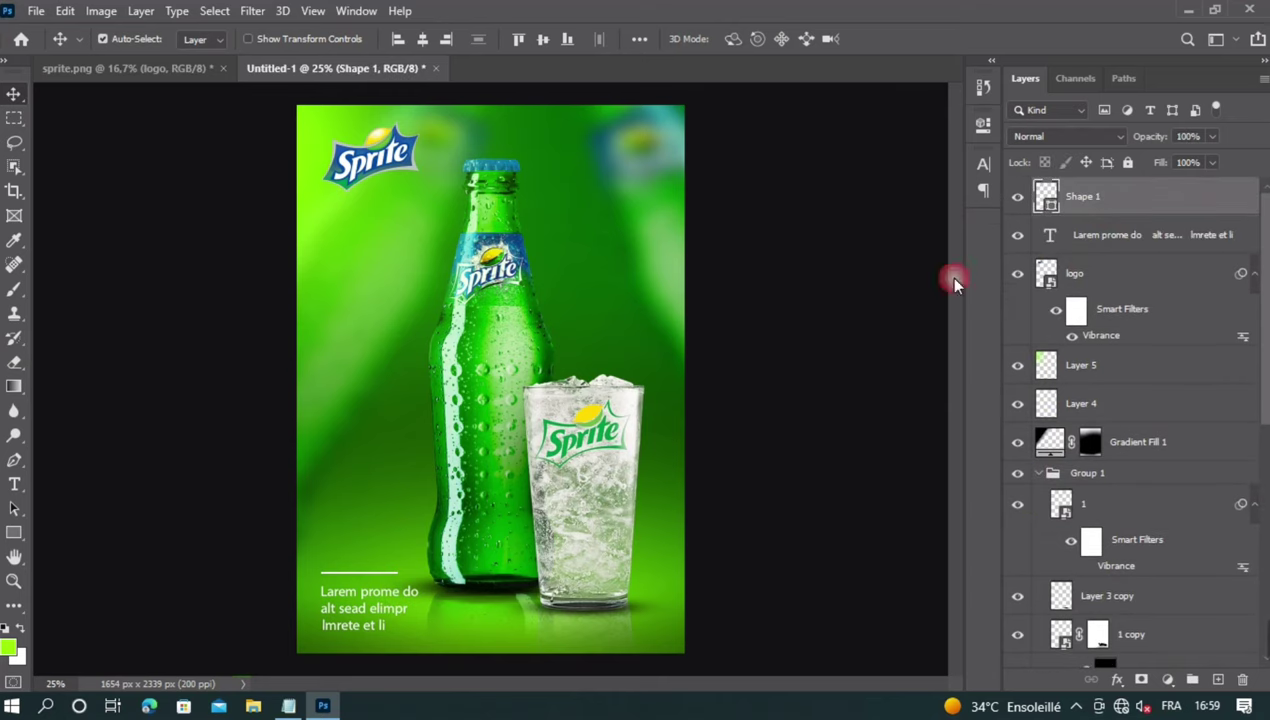
pyautogui.press('ctrl')
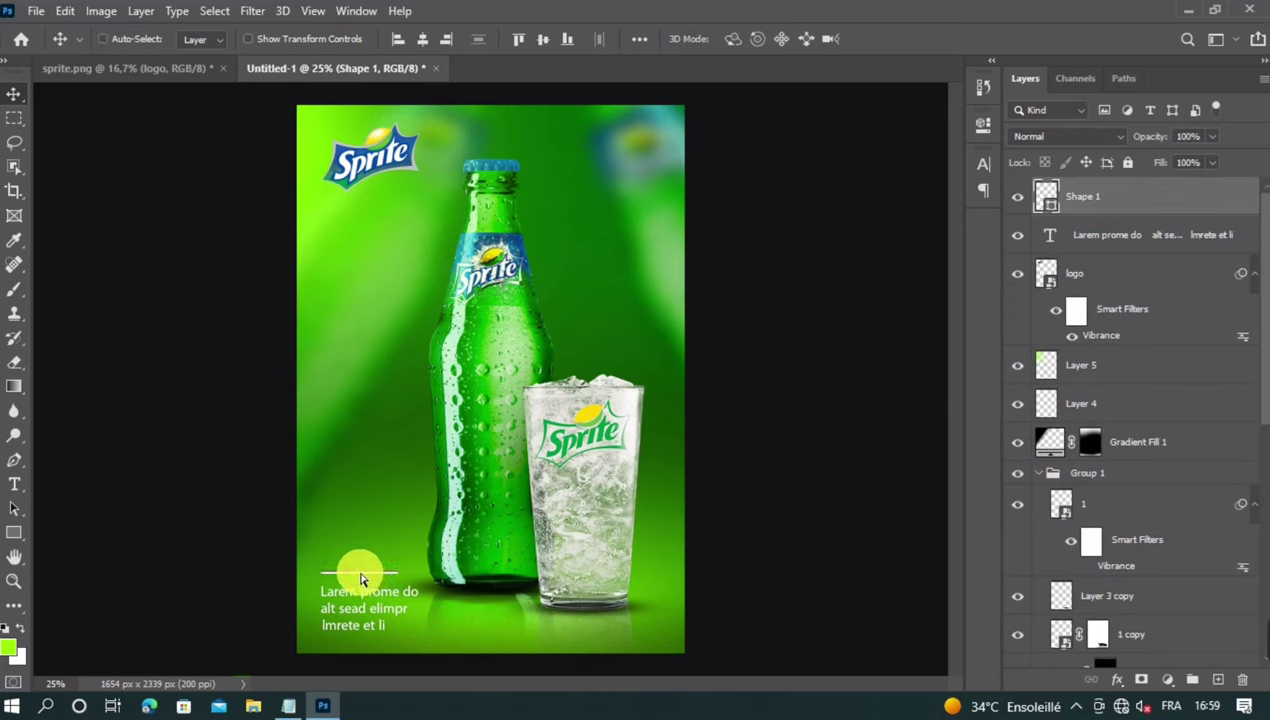
pyautogui.moveTo(362, 580); pyautogui.dragTo(362, 578)
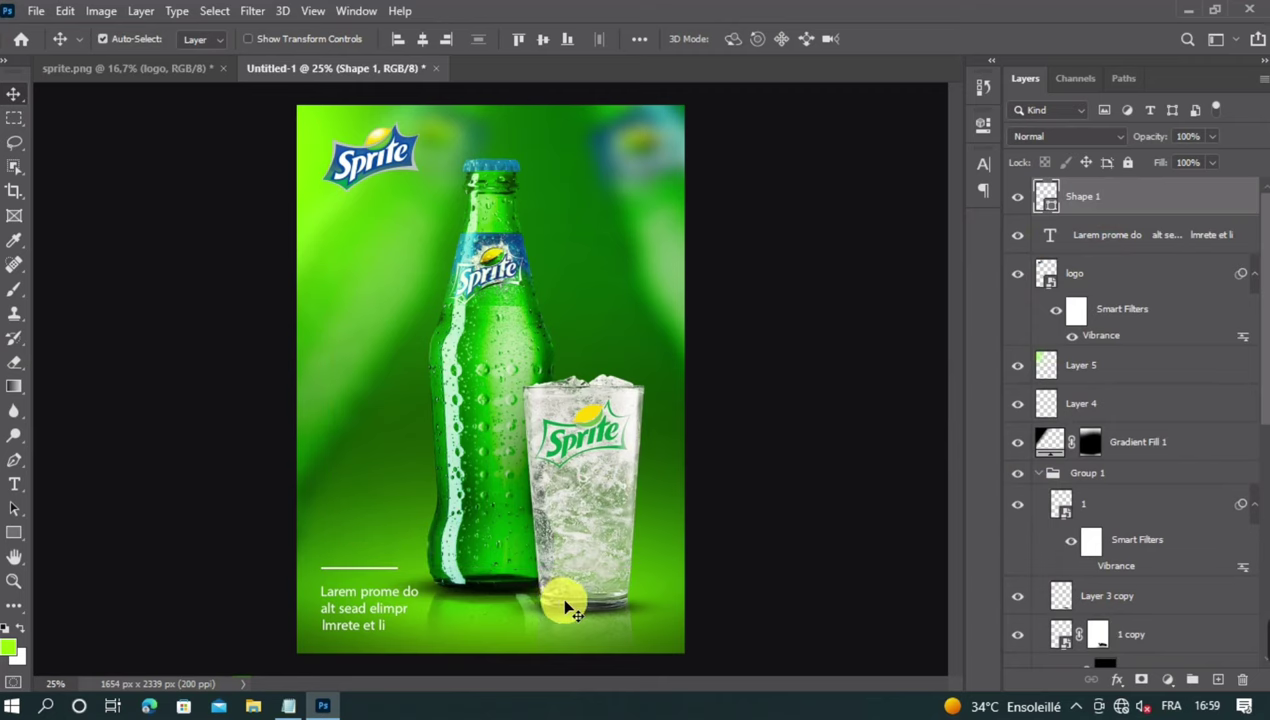
# Add the white text "01" to the left of the bottle, set its font to Pangram, and enlarge it.
pyautogui.click(14, 484)
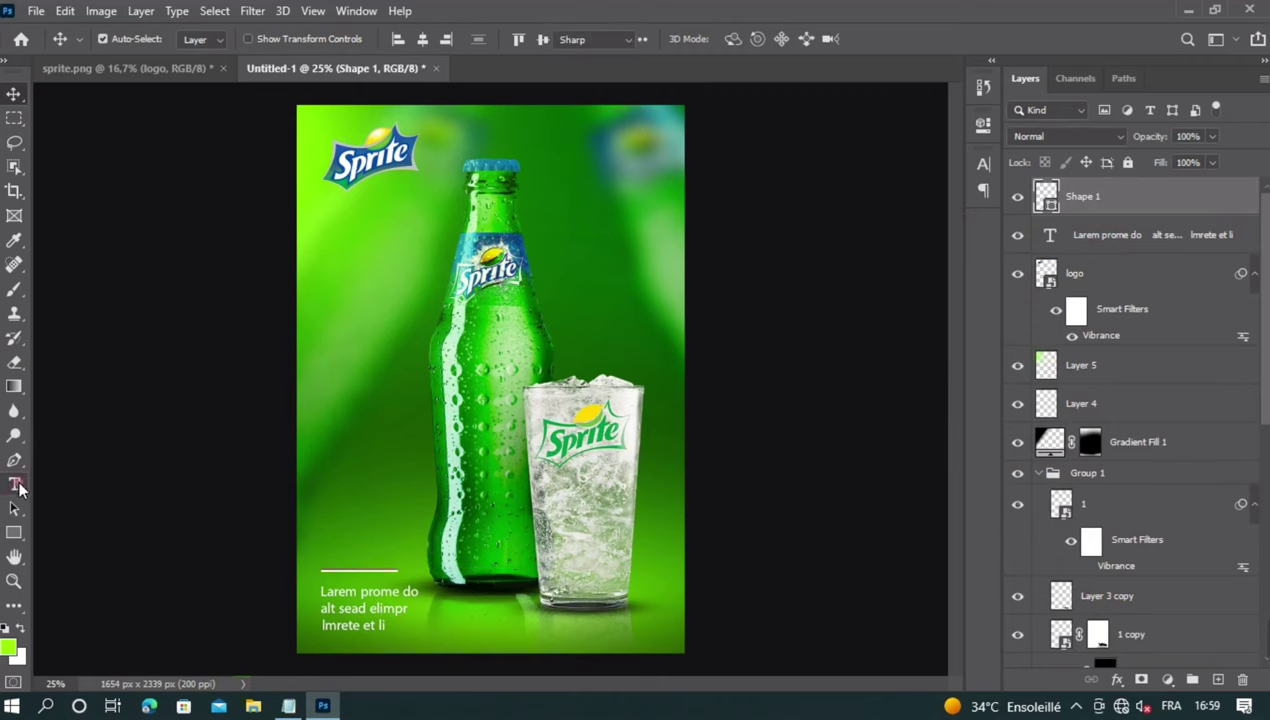
pyautogui.click(429, 432)
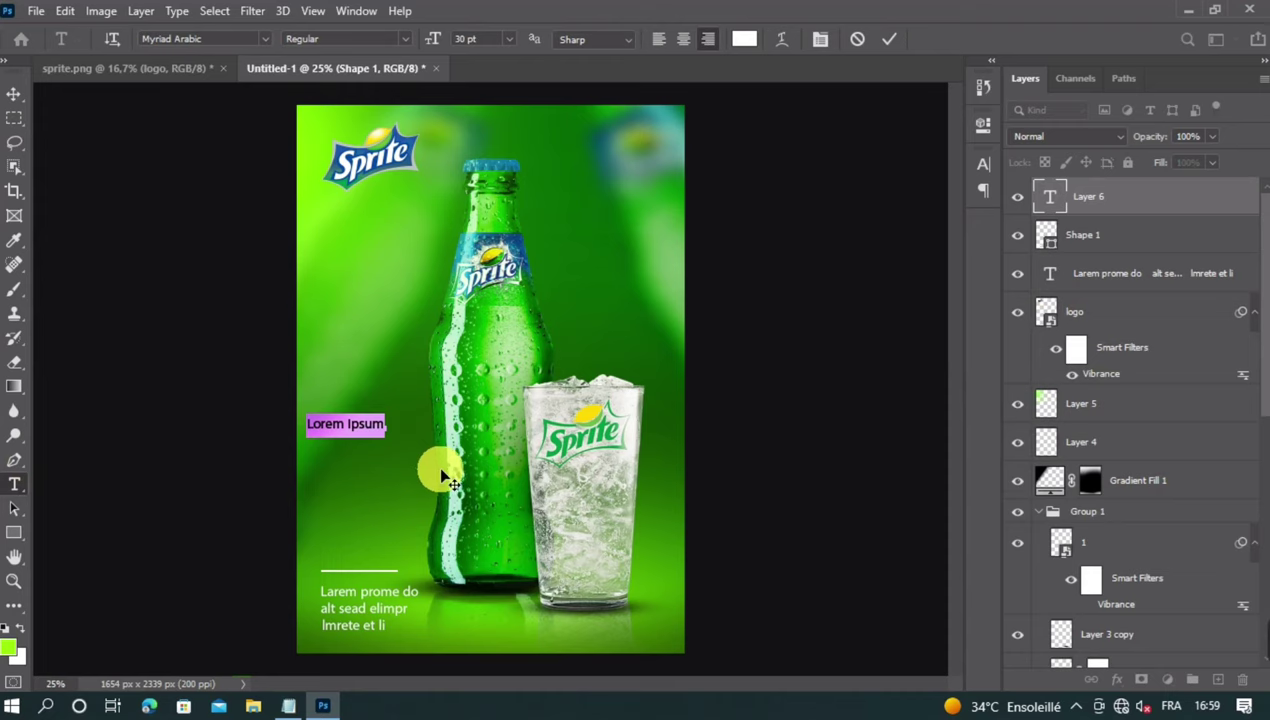
pyautogui.press('BackSpace')
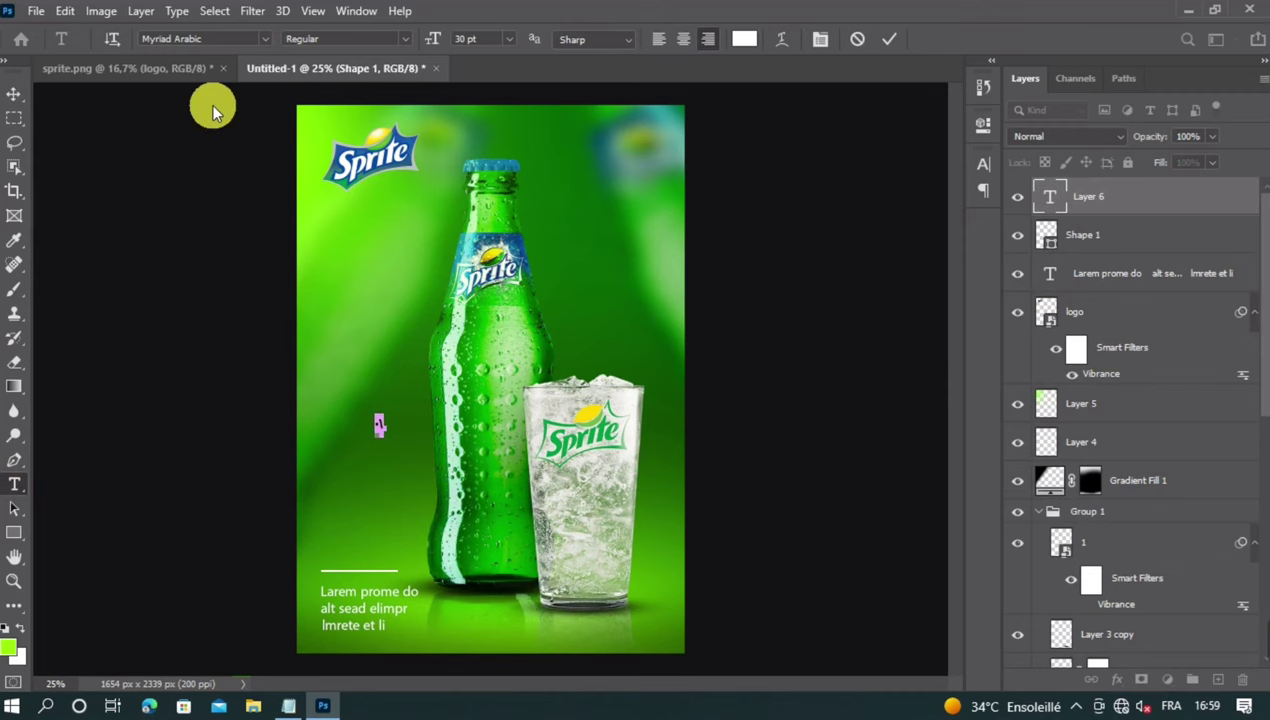
pyautogui.click(265, 39)
pyautogui.click(404, 473)
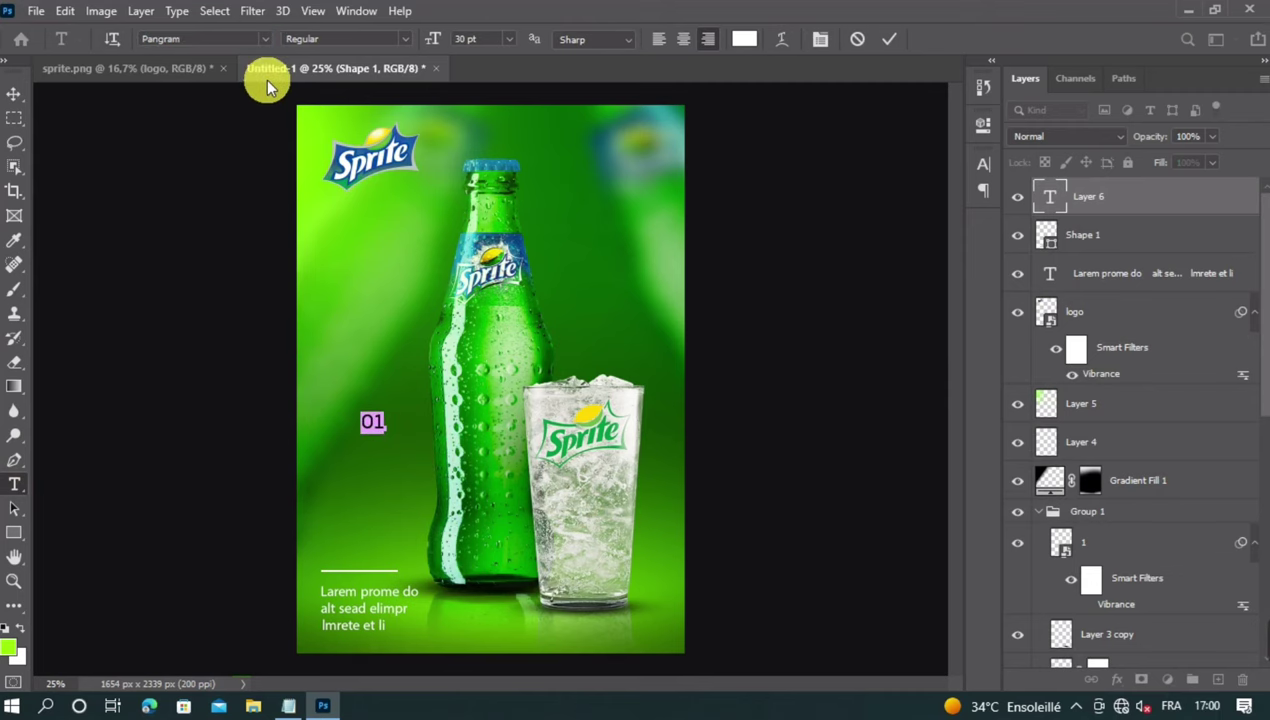
pyautogui.click(406, 39)
pyautogui.click(406, 40)
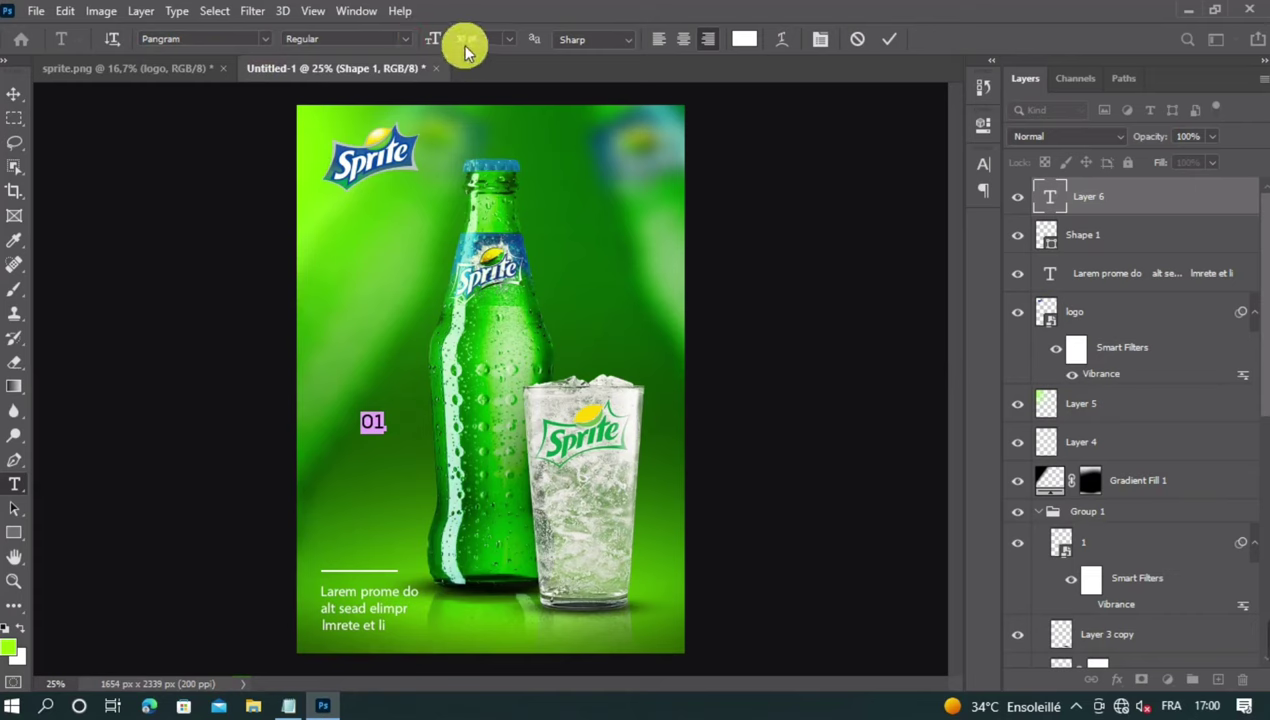
pyautogui.moveTo(438, 43); pyautogui.dragTo(506, 54)
pyautogui.click(885, 40)
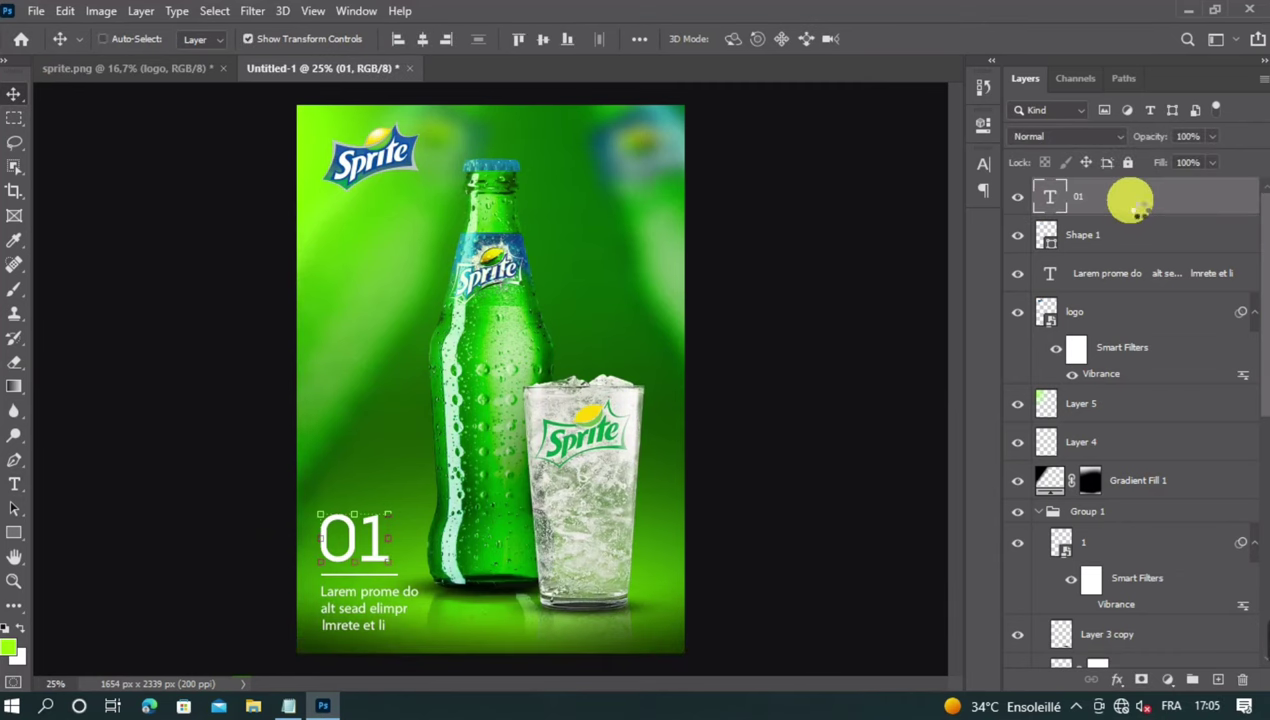
# Stamp all visible layers into a new merged layer above the "01" text layer.
pyautogui.hotkey('ctrl', 'alt', '2')
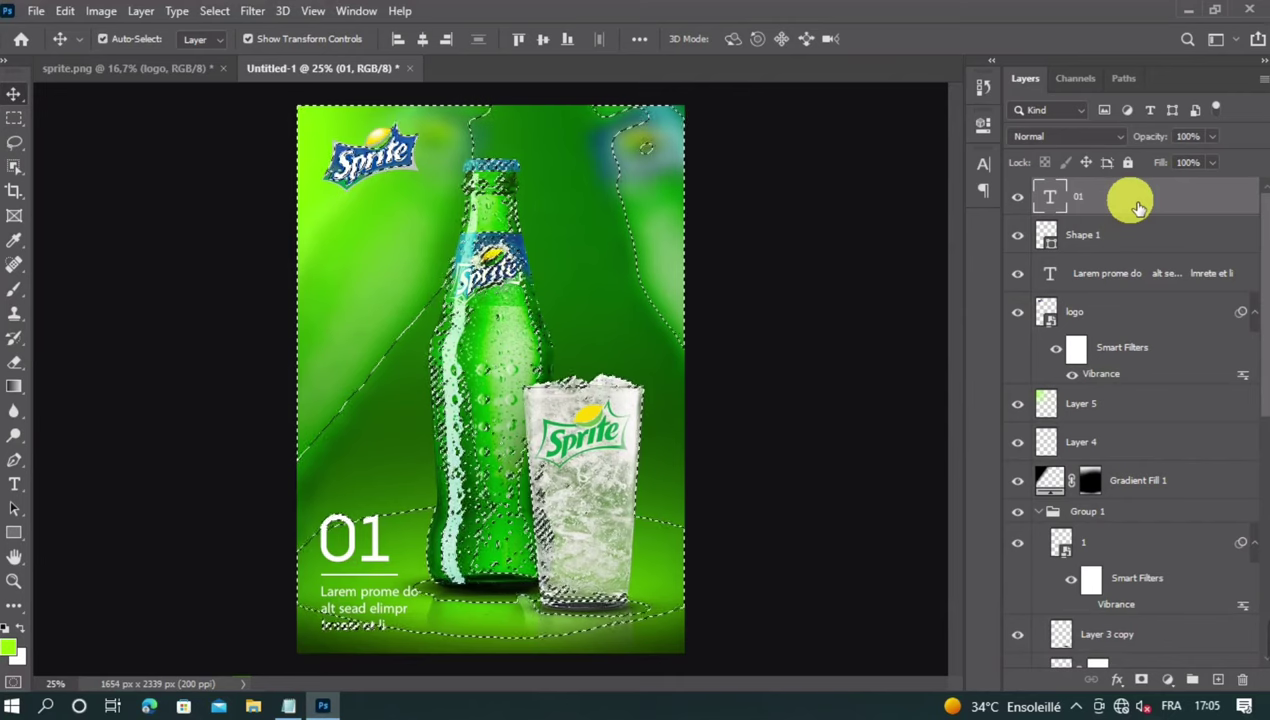
pyautogui.hotkey('ctrl', 'd')
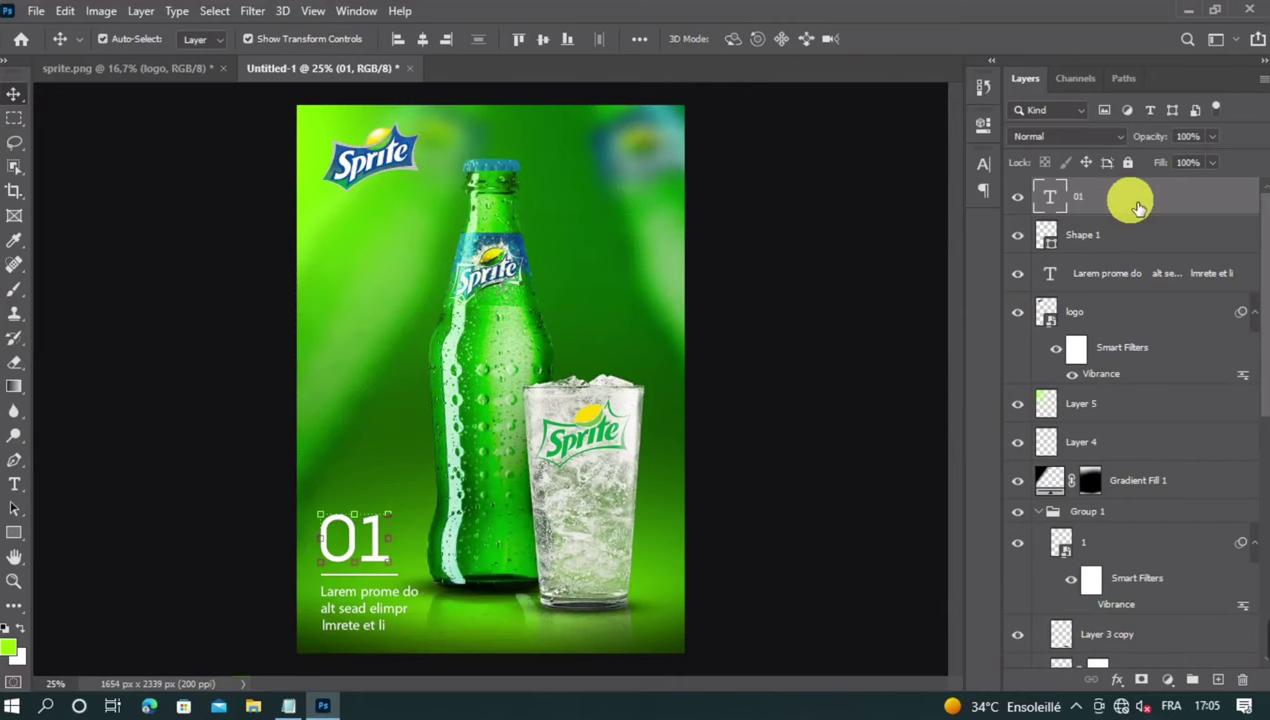
pyautogui.hotkey('ctrl', 'shift', 'alt', 'e')
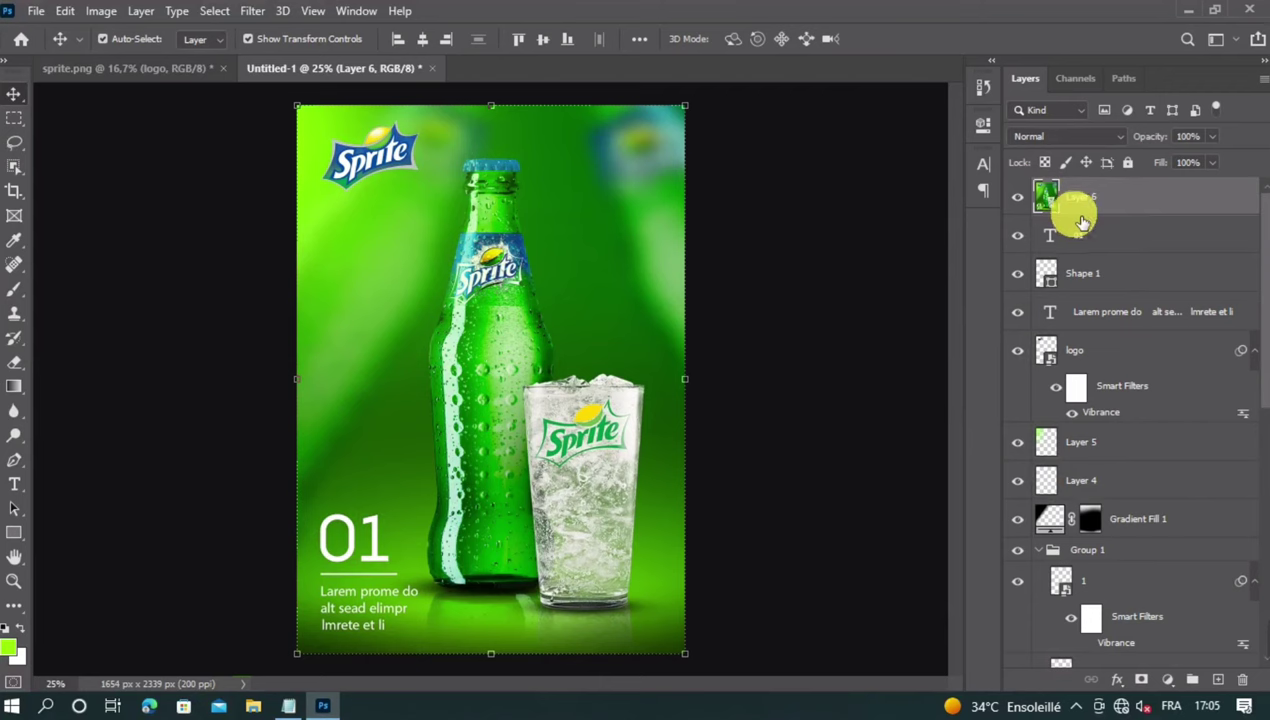
# Add an Exposure adjustment layer above Layer 6 with offset -0.0125 and compare the poster with and without it.
pyautogui.click(1166, 679)
pyautogui.click(1156, 456)
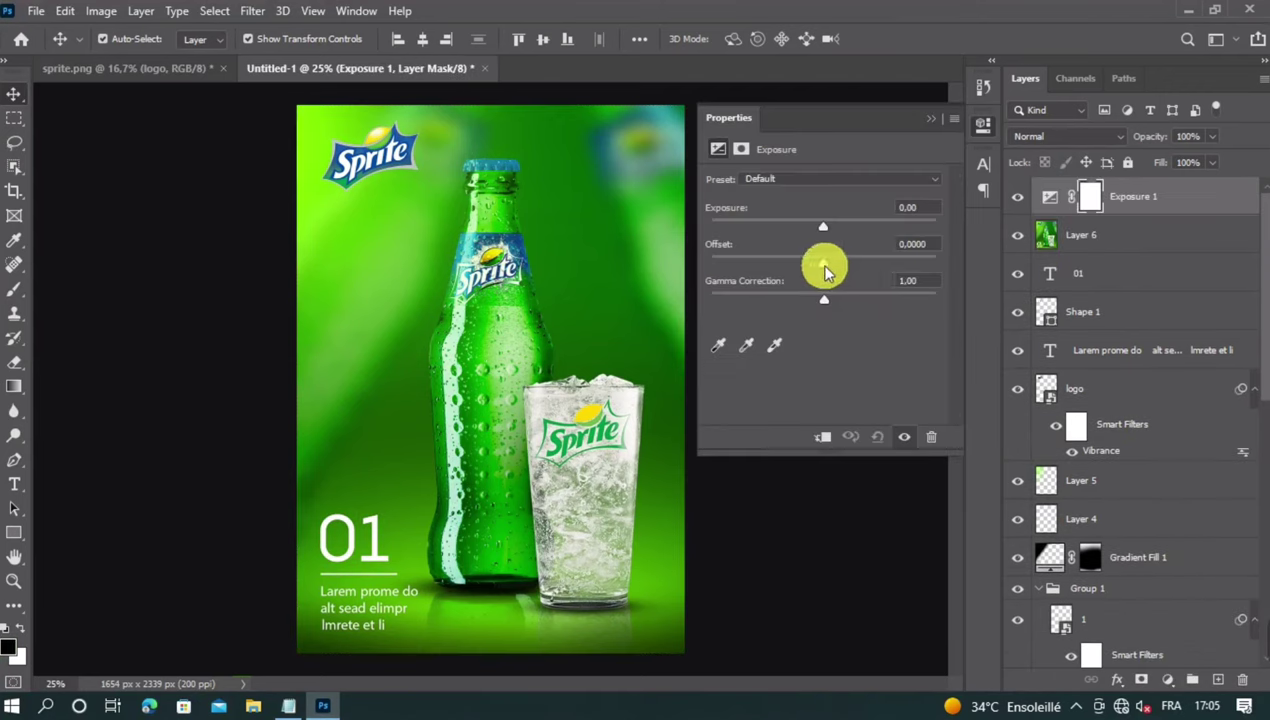
pyautogui.moveTo(824, 264); pyautogui.dragTo(821, 264)
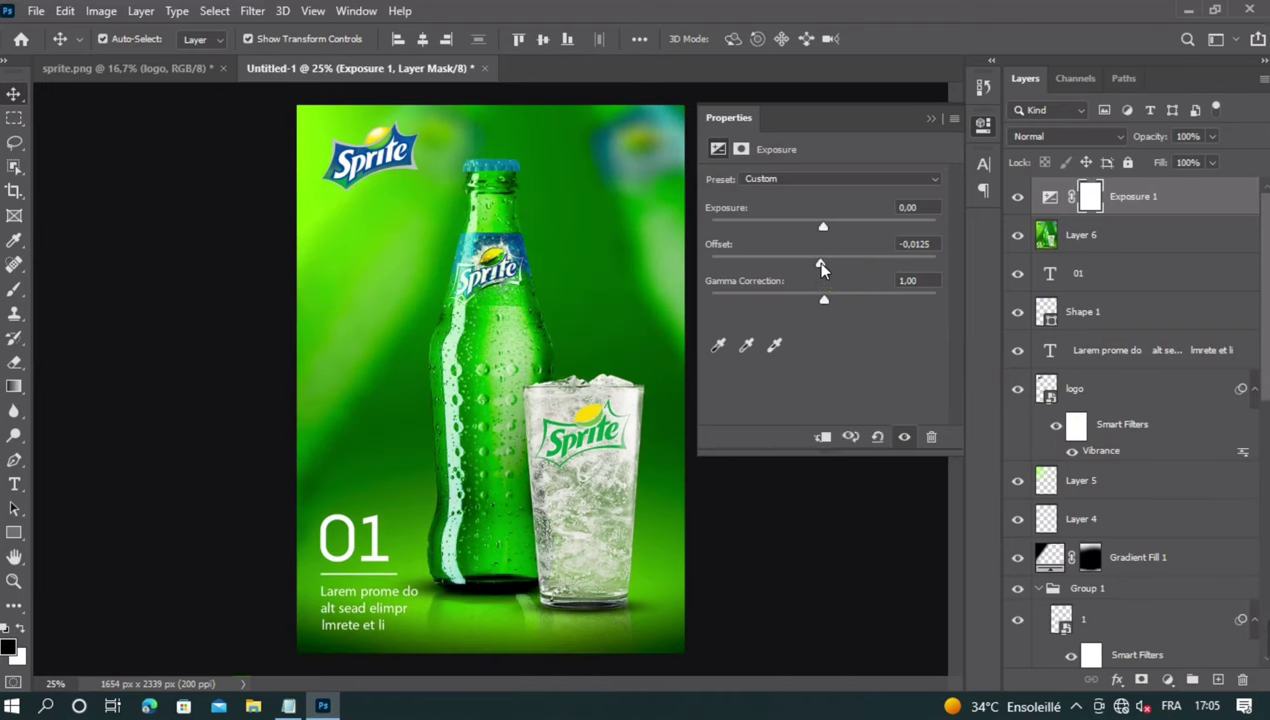
pyautogui.click(915, 437)
pyautogui.click(915, 437)
pyautogui.click(930, 119)
pyautogui.click(1016, 197)
pyautogui.click(1016, 197)
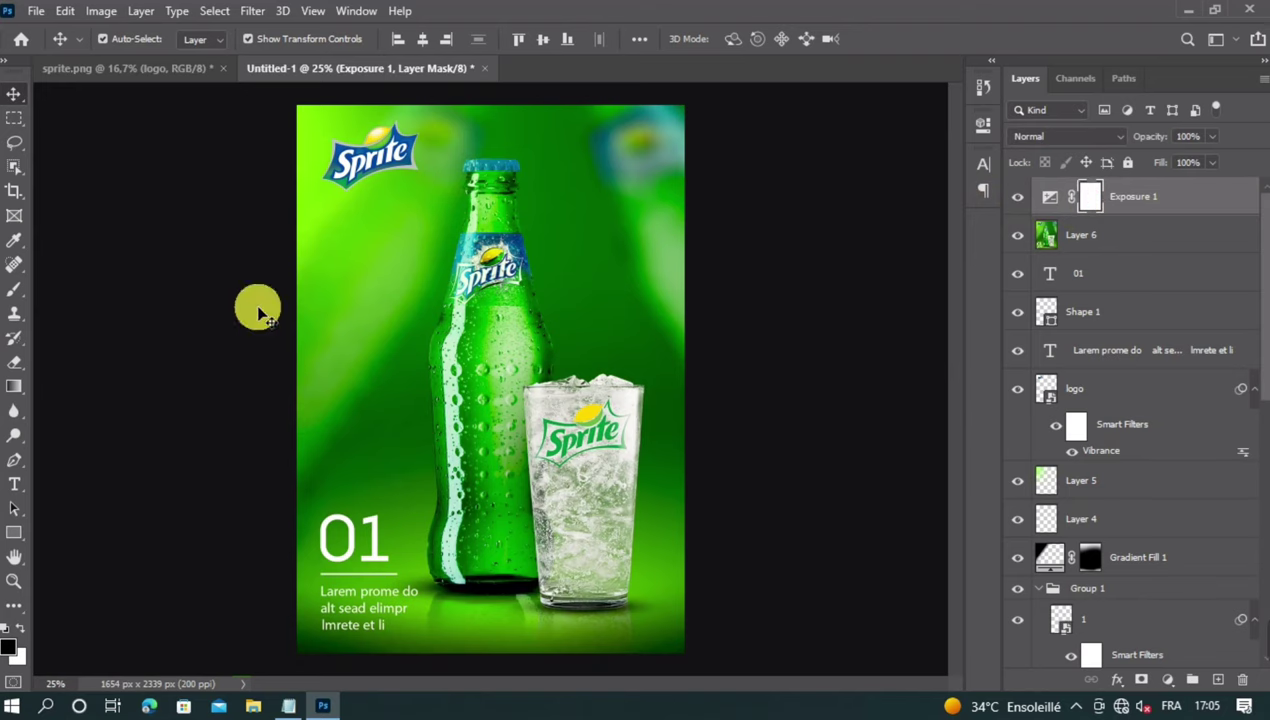
# Mask the Exposure 1 effect off the bottle and glass with a soft black brush of size 658, and compare before and after.
pyautogui.click(14, 289)
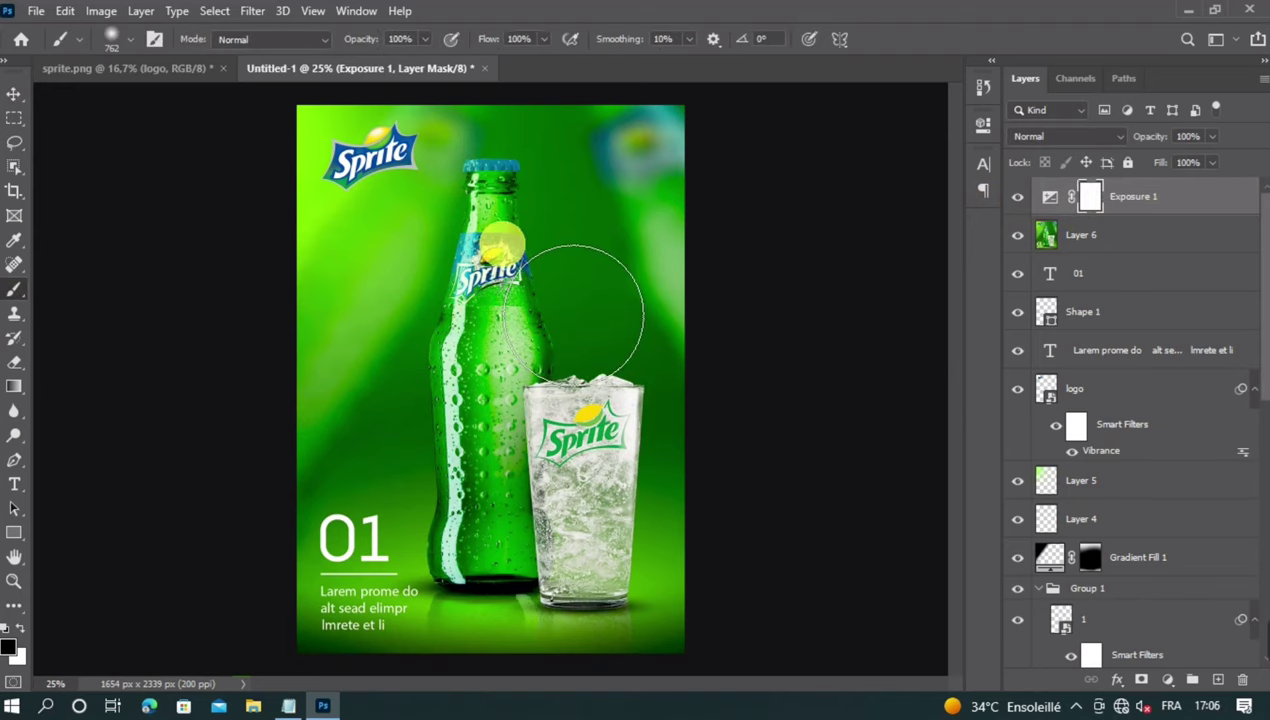
pyautogui.keyDown('alt'); pyautogui.rightClick(505, 247); pyautogui.keyUp('alt')
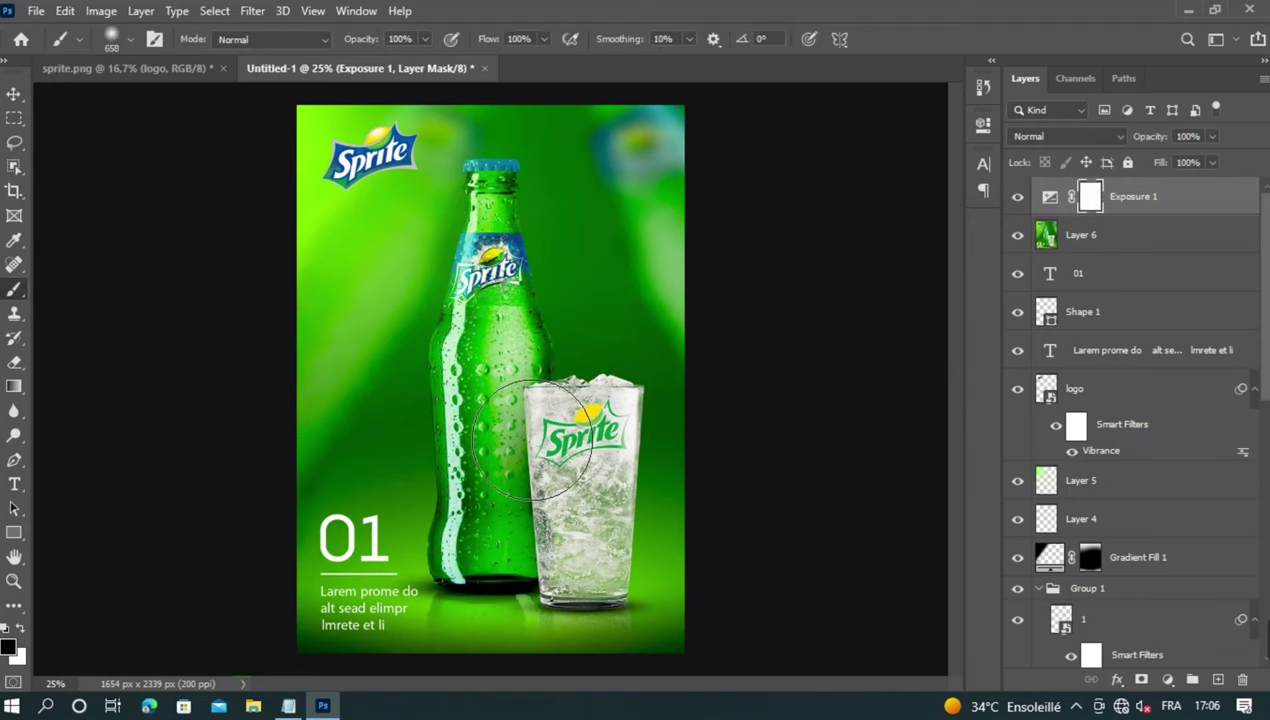
pyautogui.moveTo(532, 442)
pyautogui.mouseDown()
pyautogui.moveTo(542, 497)
pyautogui.moveTo(621, 460)
pyautogui.moveTo(658, 570)
pyautogui.moveTo(648, 480)
pyautogui.moveTo(532, 427)
pyautogui.moveTo(523, 380)
pyautogui.moveTo(530, 445)
pyautogui.moveTo(579, 538)
pyautogui.moveTo(609, 505)
pyautogui.moveTo(559, 259)
pyautogui.moveTo(551, 339)
pyautogui.moveTo(577, 522)
pyautogui.moveTo(631, 495)
pyautogui.moveTo(651, 510)
pyautogui.moveTo(625, 458)
pyautogui.moveTo(621, 475)
pyautogui.moveTo(618, 443)
pyautogui.moveTo(627, 512)
pyautogui.moveTo(605, 562)
pyautogui.mouseUp()
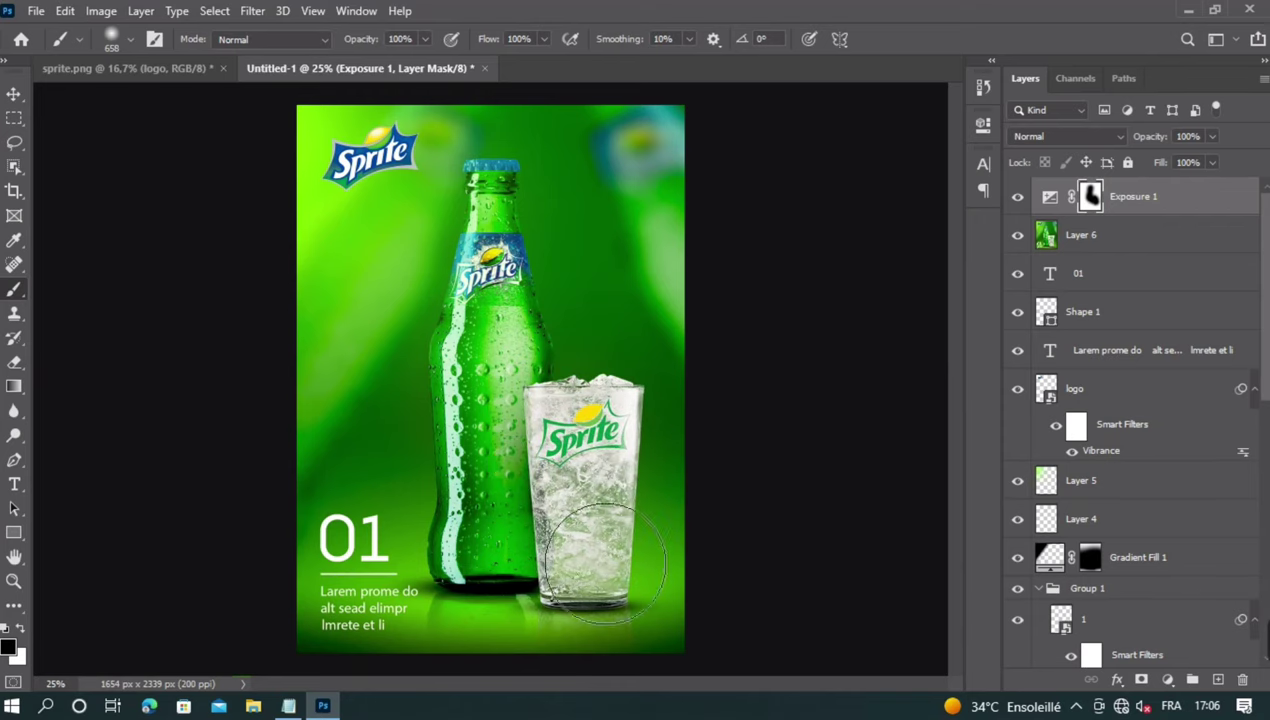
pyautogui.press('v')
pyautogui.click(1055, 208)
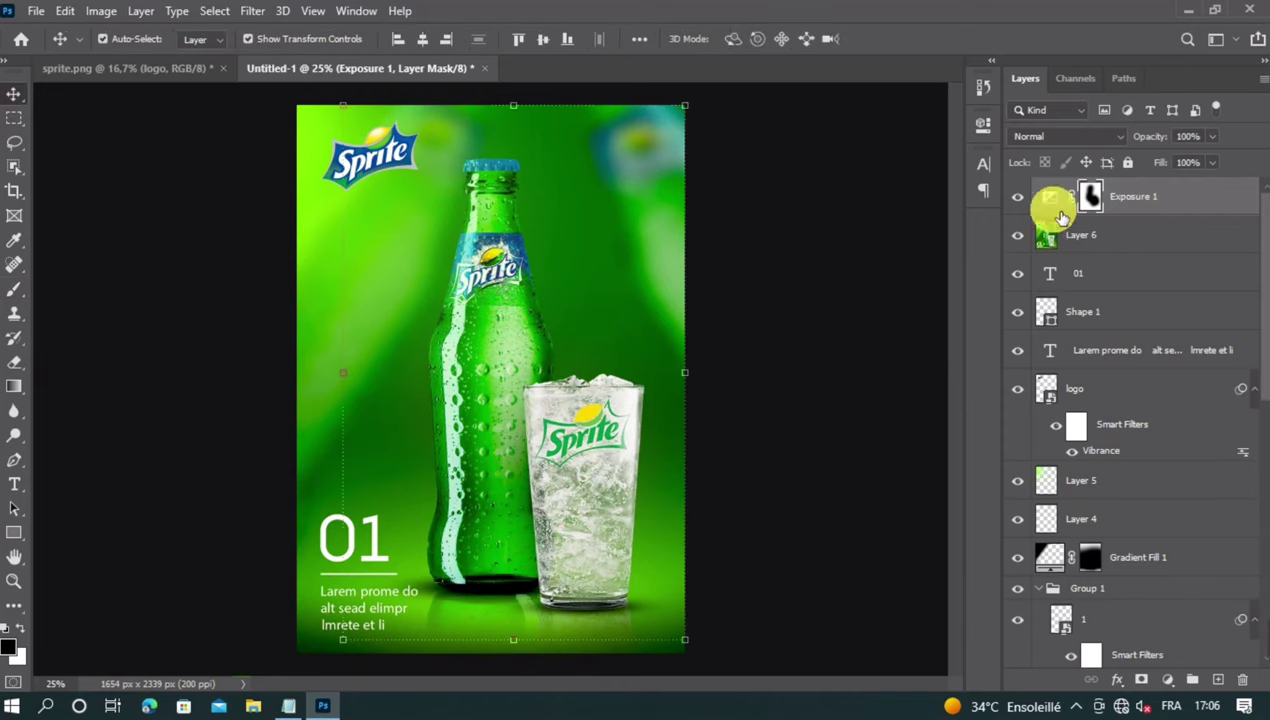
pyautogui.click(1017, 198)
pyautogui.click(1017, 198)
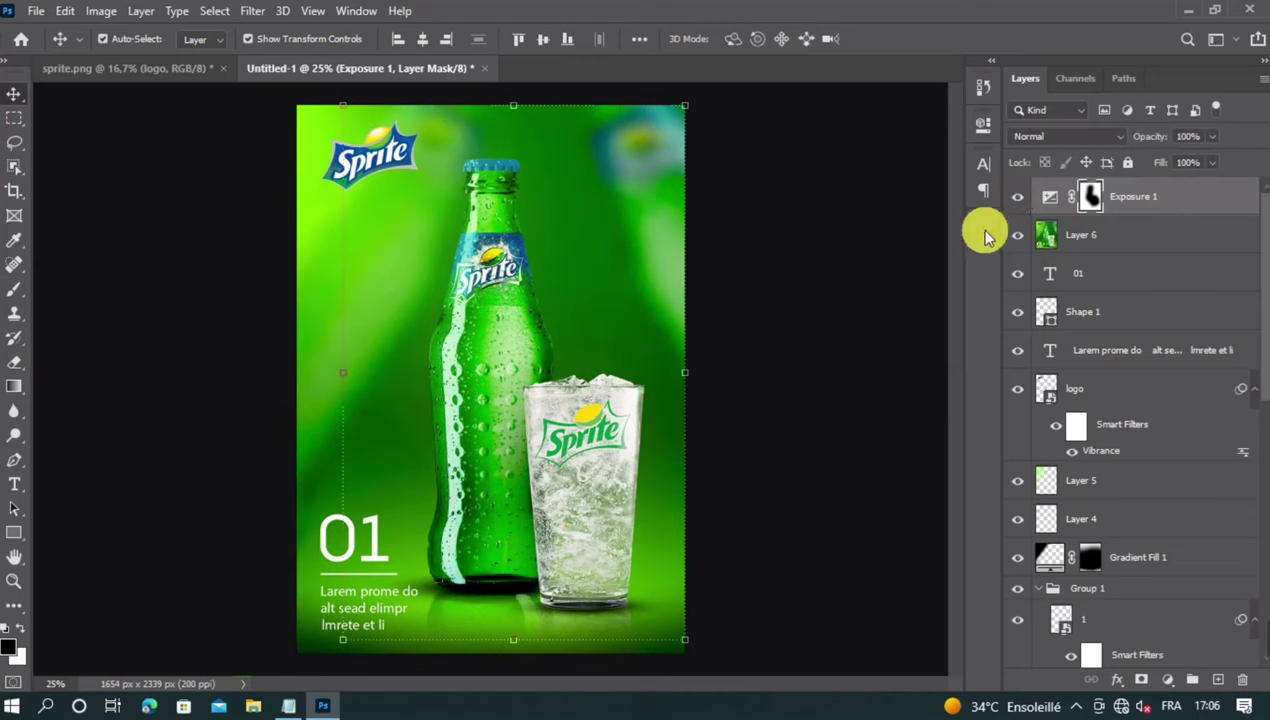
pyautogui.hotkey('ctrl', '-')
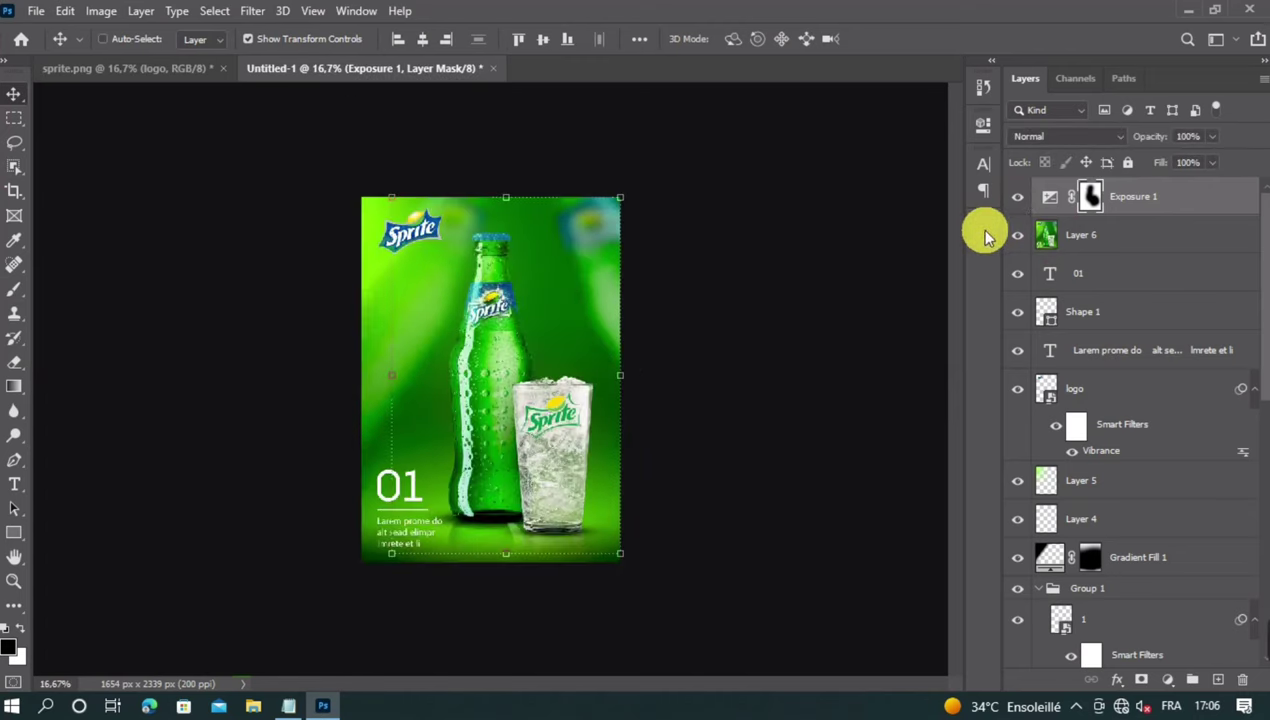
pyautogui.click(805, 286)
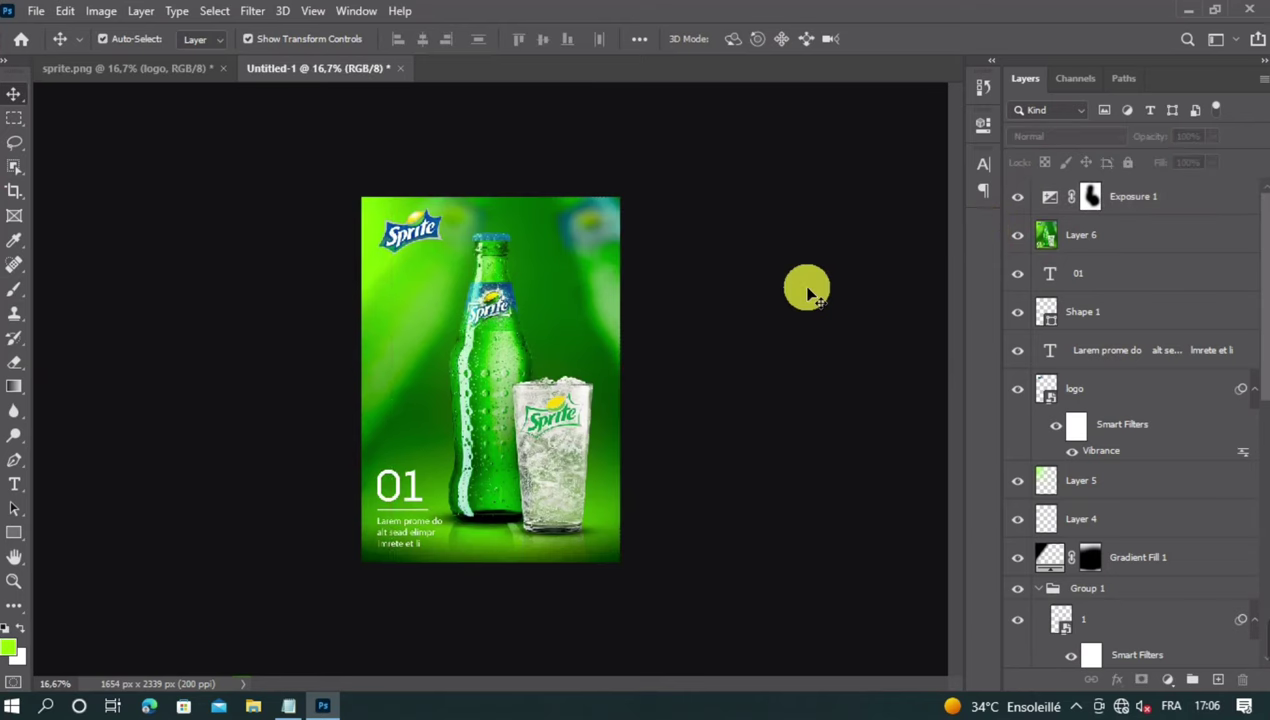
pyautogui.hotkey('ctrl', '-')
pyautogui.hotkey('ctrl', '+')
pyautogui.hotkey('ctrl', '+')
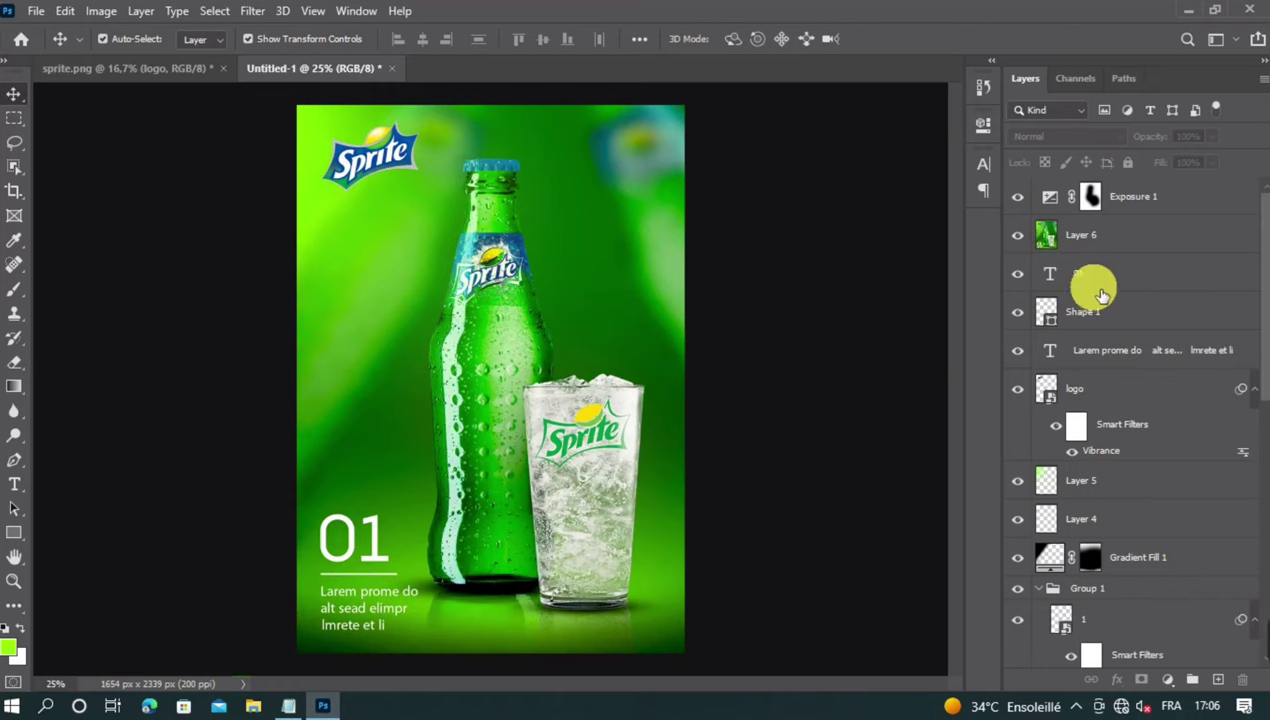
# Stamp all visible layers into a new merged layer above Exposure 1 and open it in the Camera Raw Filter.
pyautogui.click(1158, 204)
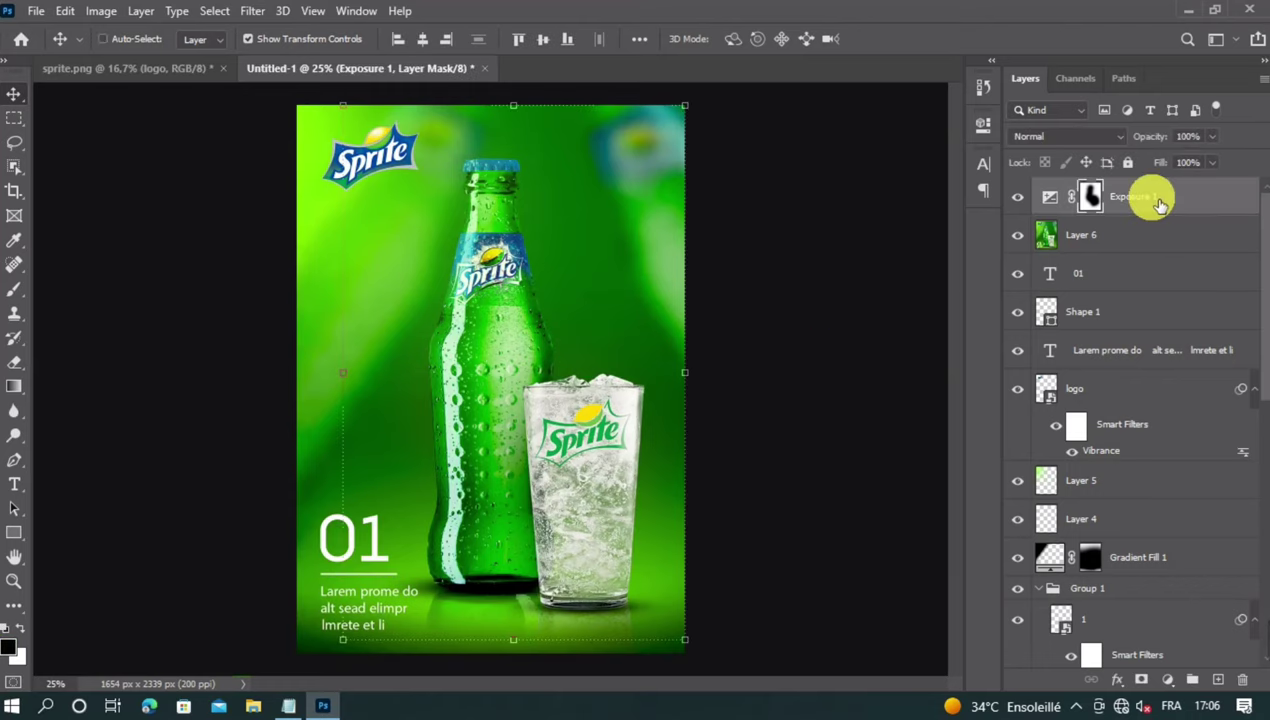
pyautogui.hotkey('ctrl', 'shift', 'alt', 'e')
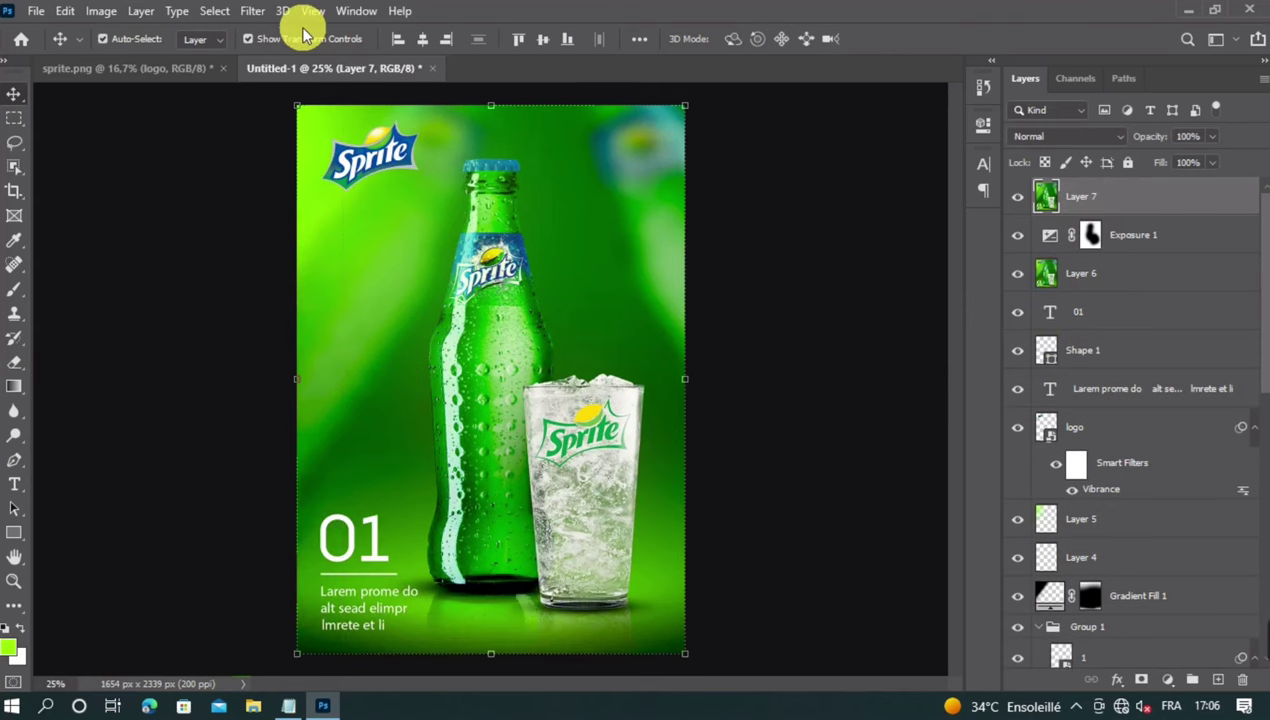
pyautogui.click(255, 12)
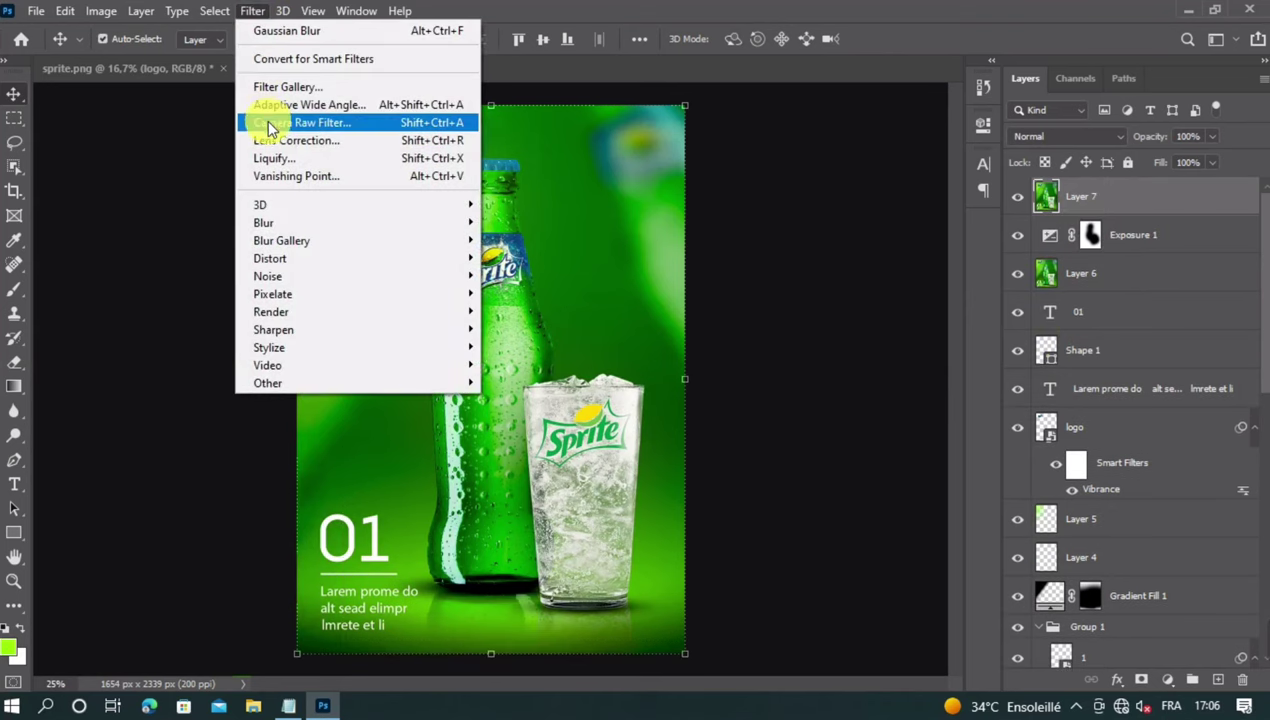
pyautogui.click(268, 124)
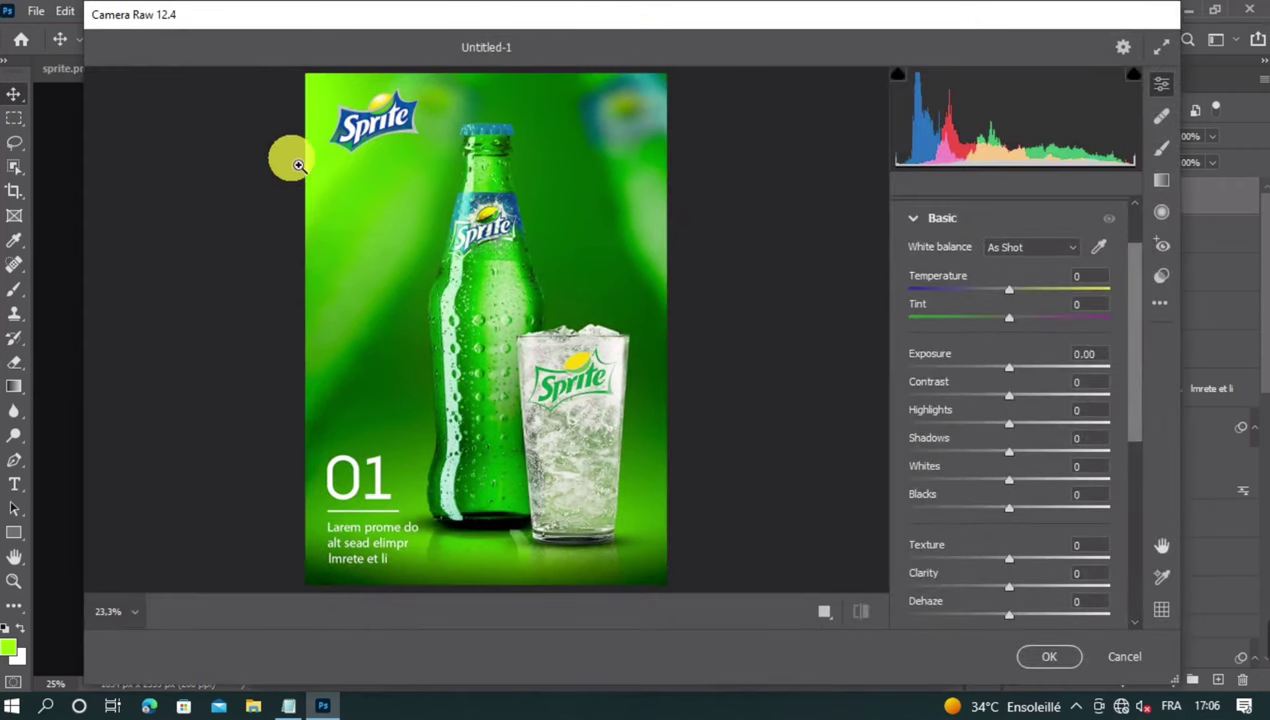
# Apply Camera Raw adjustments to the merged layer with Contrast +2, Whites +5, Texture +12 and Vibrance +6.
pyautogui.moveTo(1046, 388); pyautogui.dragTo(1054, 390)
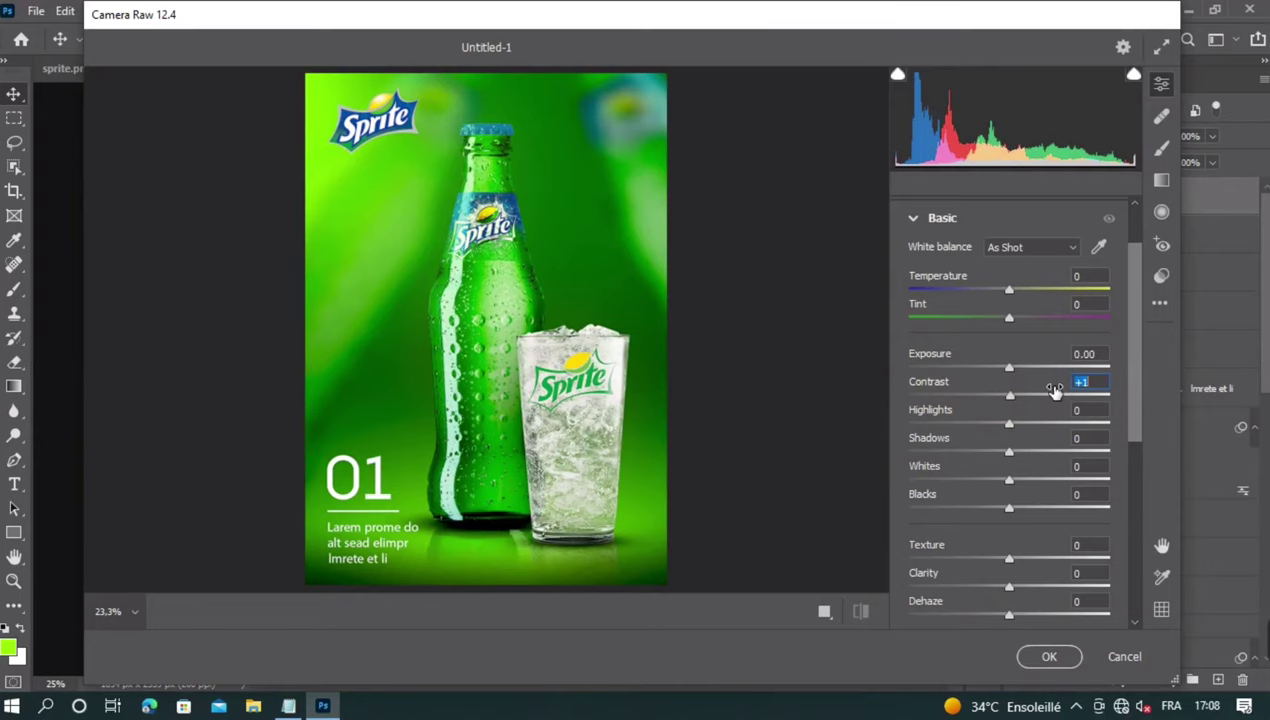
pyautogui.click(1049, 384)
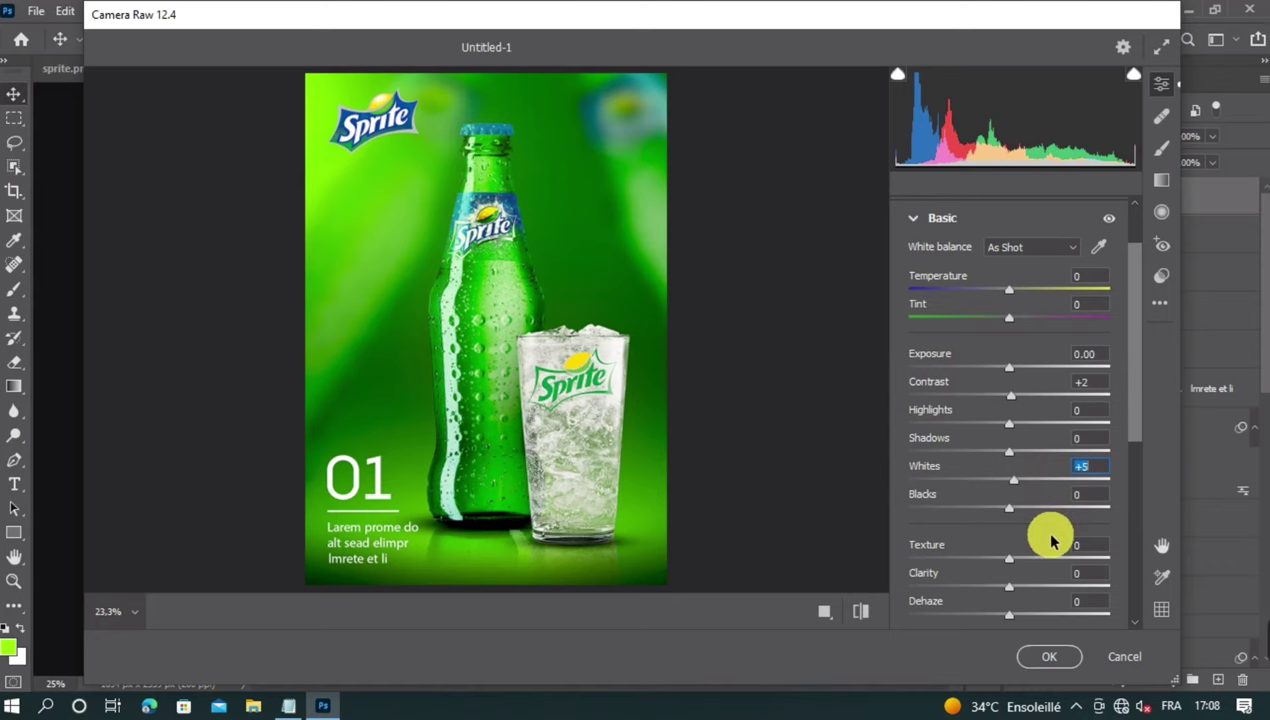
pyautogui.moveTo(1050, 540)
pyautogui.mouseDown()
pyautogui.moveTo(1037, 541)
pyautogui.moveTo(1045, 549)
pyautogui.mouseUp()
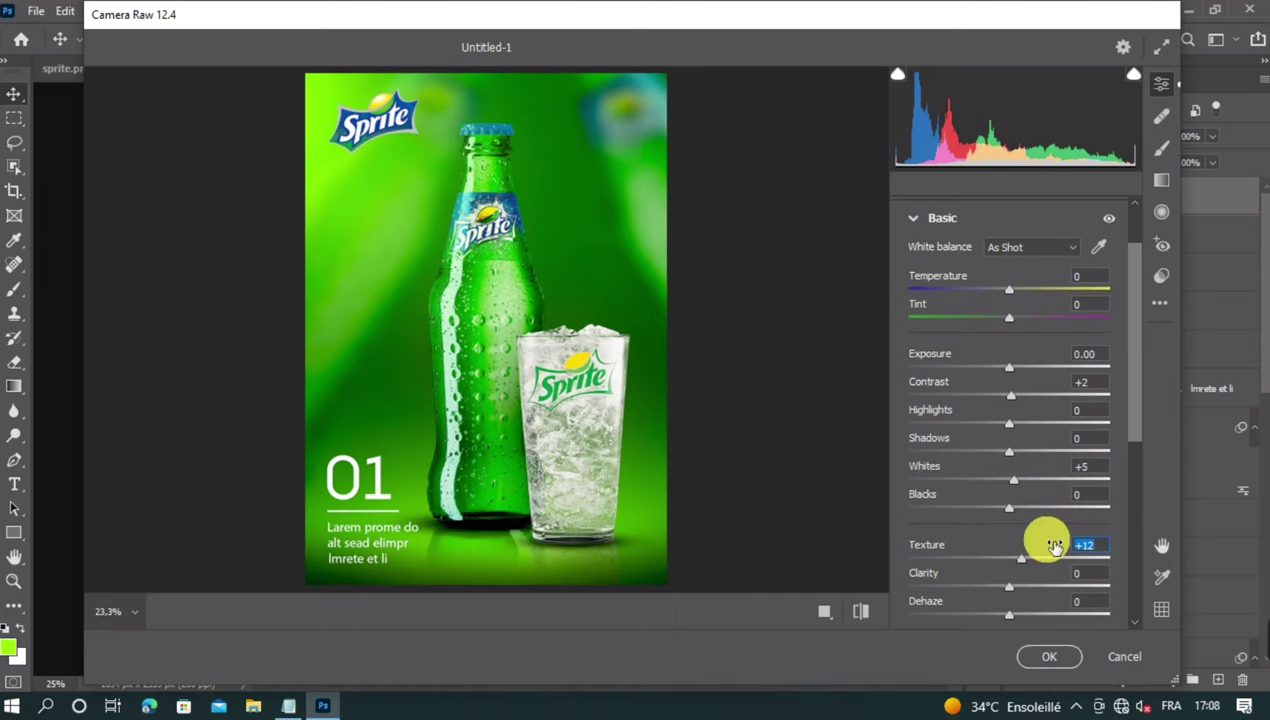
pyautogui.scroll(-3, 1046, 584)
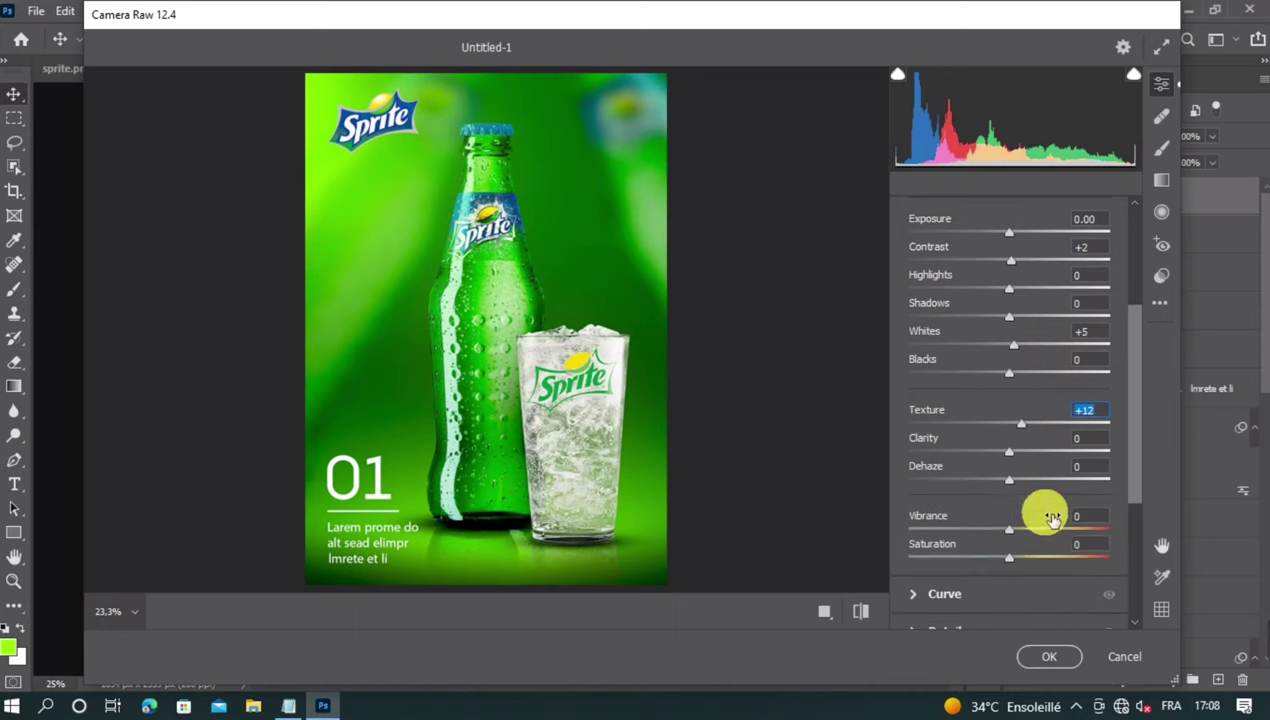
pyautogui.click(1052, 517)
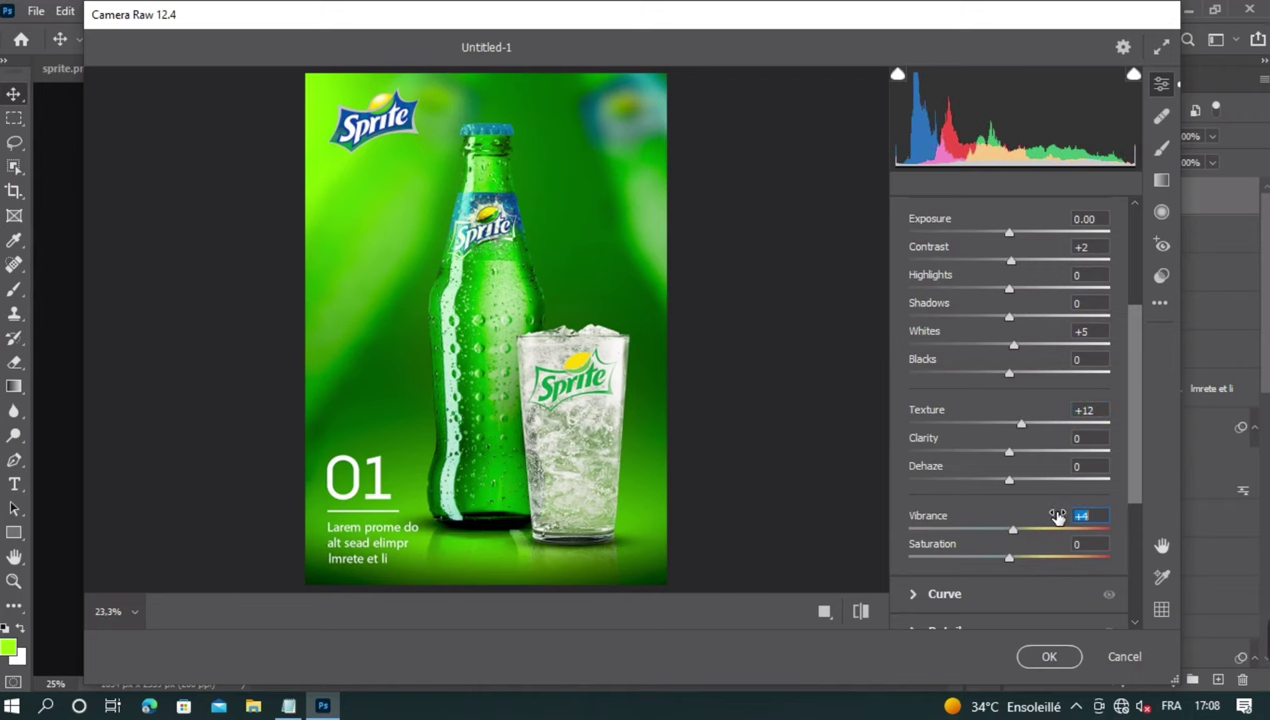
pyautogui.click(1046, 523)
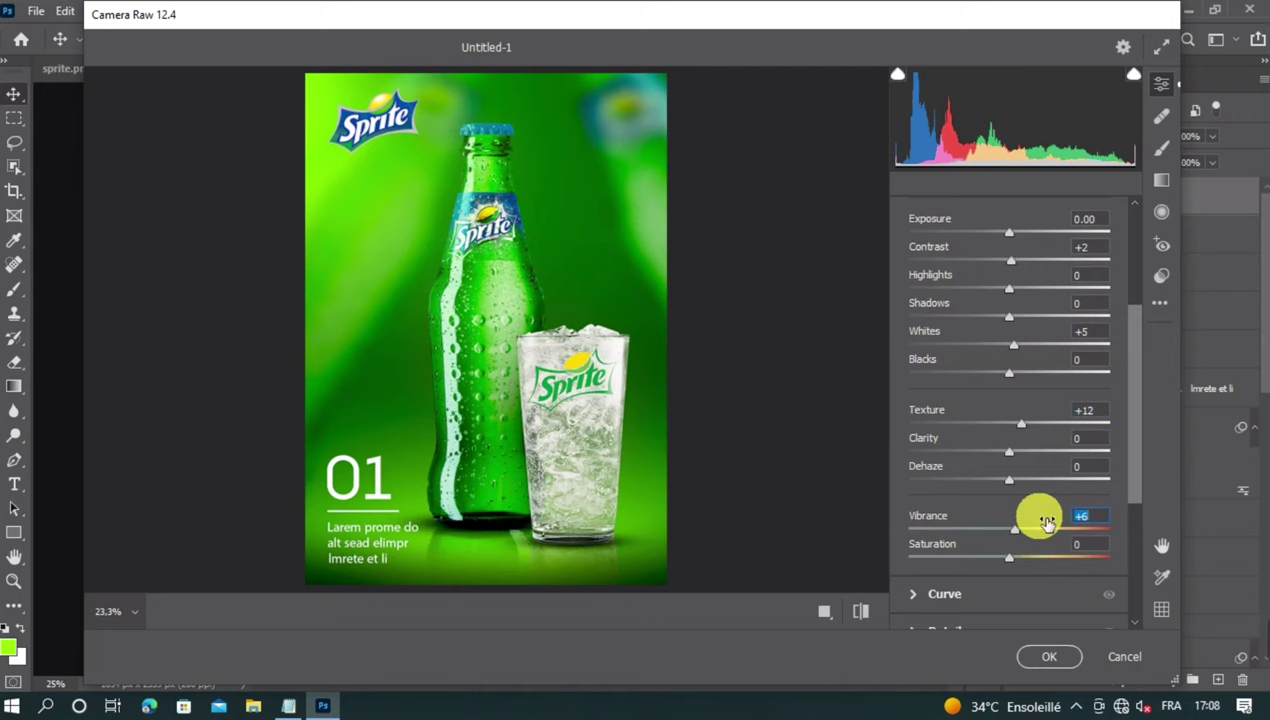
pyautogui.scroll(3, 1046, 520)
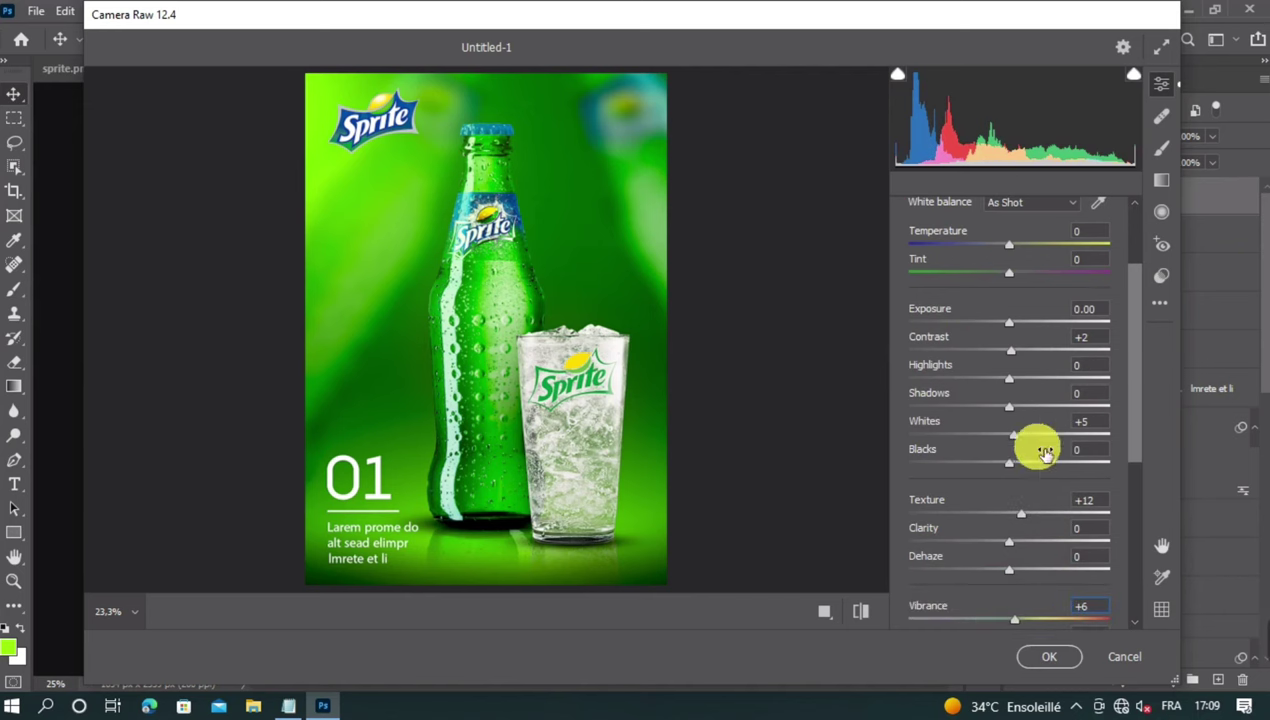
pyautogui.click(1052, 656)
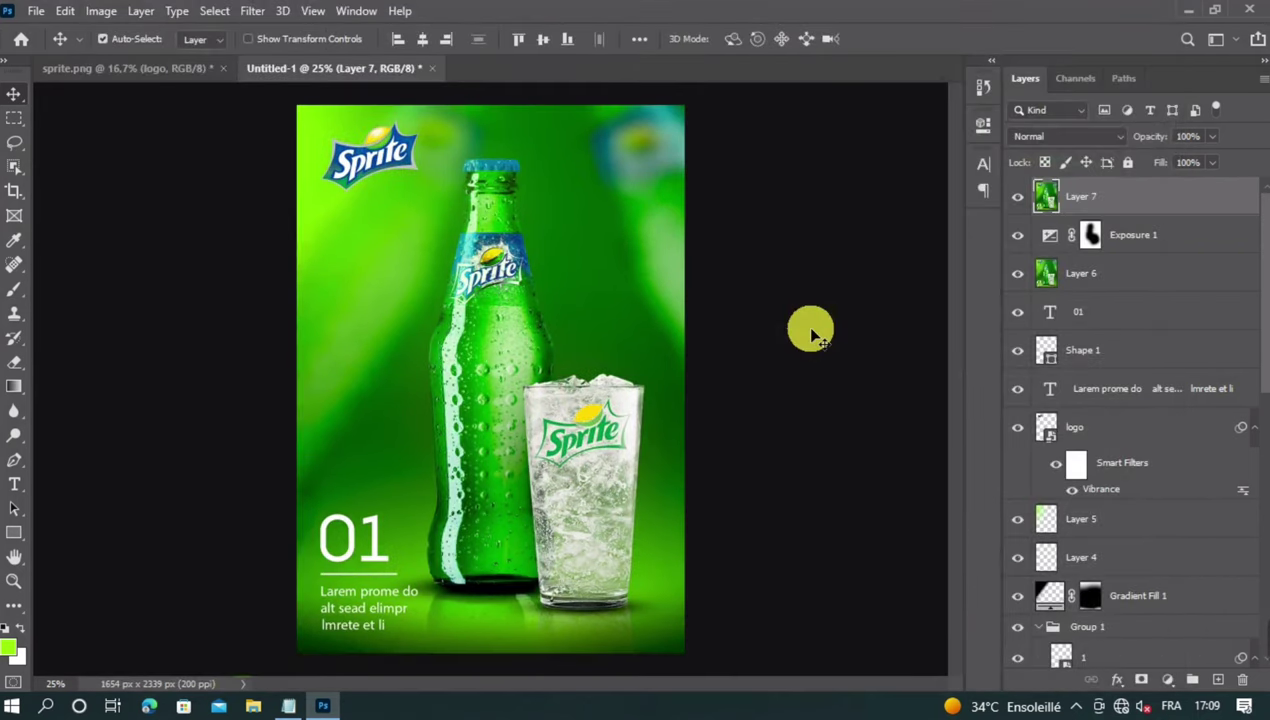
# Compare the poster with and without the top merged layer's Camera Raw adjustments, and examine the final result up close and as a whole.
pyautogui.click(1017, 201)
pyautogui.click(1017, 201)
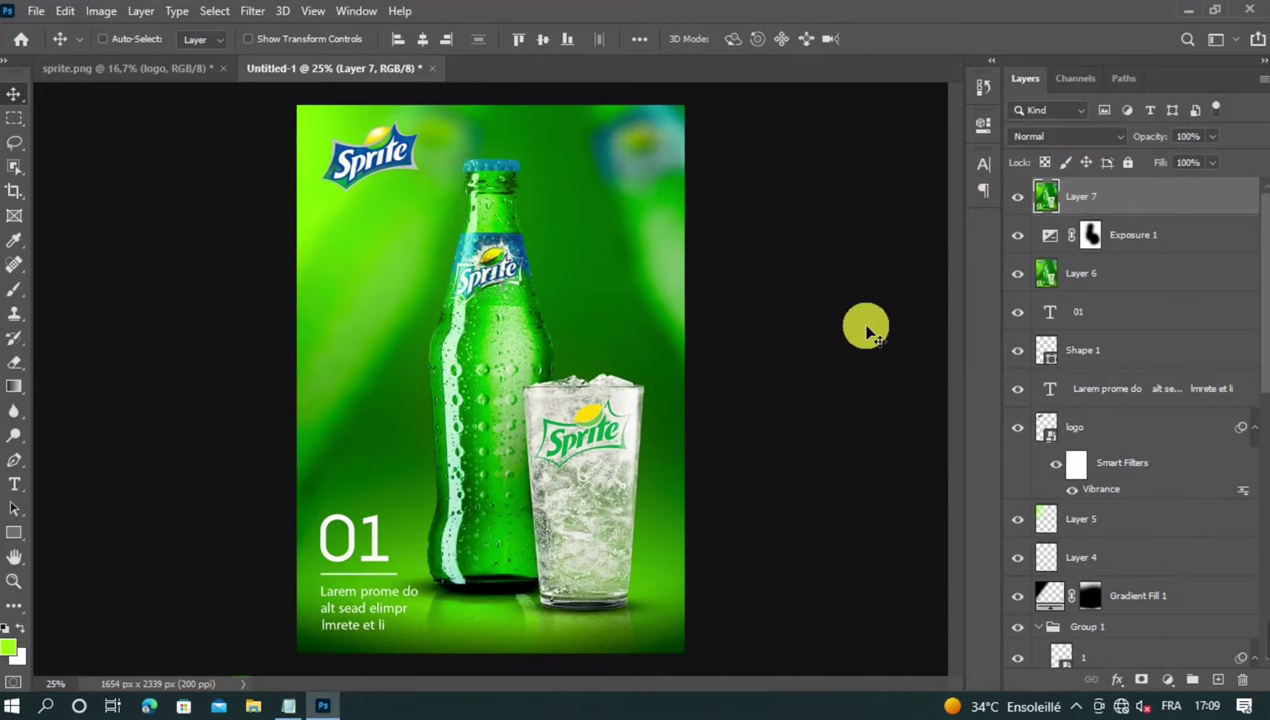
pyautogui.hotkey('ctrl', '-')
pyautogui.hotkey('ctrl', '-')
pyautogui.hotkey('ctrl', '+')
pyautogui.hotkey('ctrl', '+')
pyautogui.hotkey('ctrl', '+')
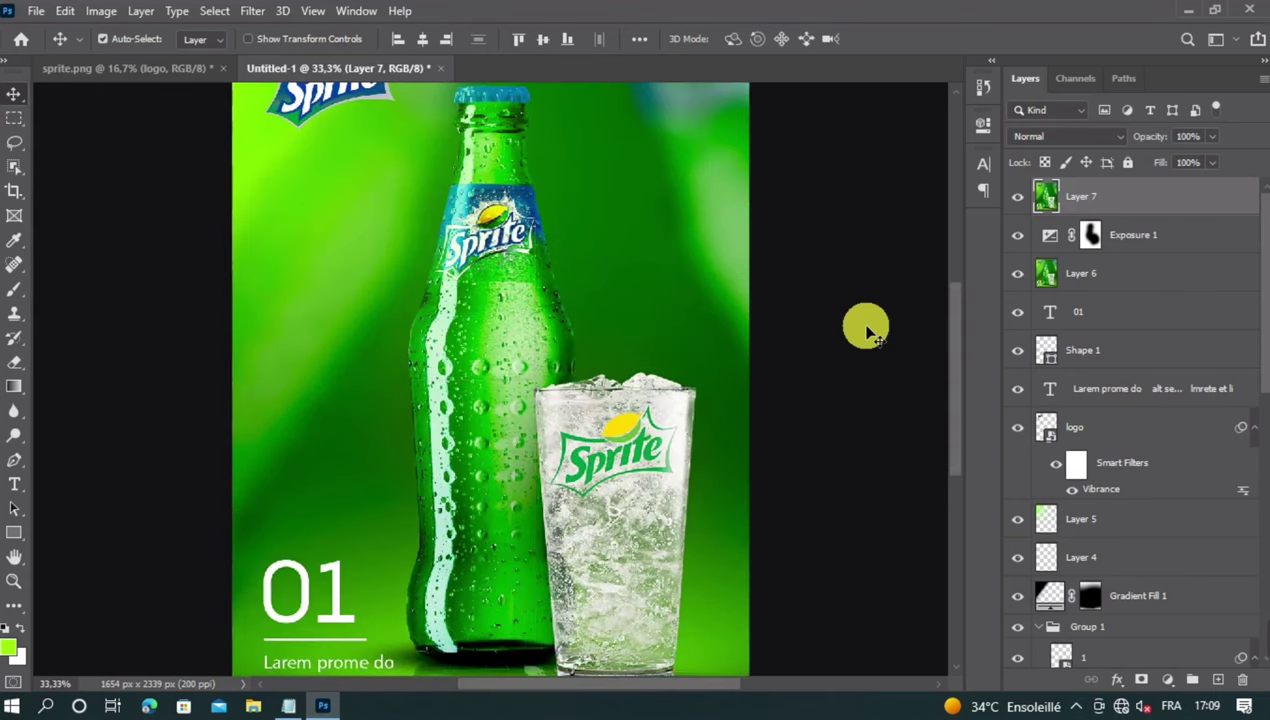
pyautogui.hotkey('ctrl', '-')
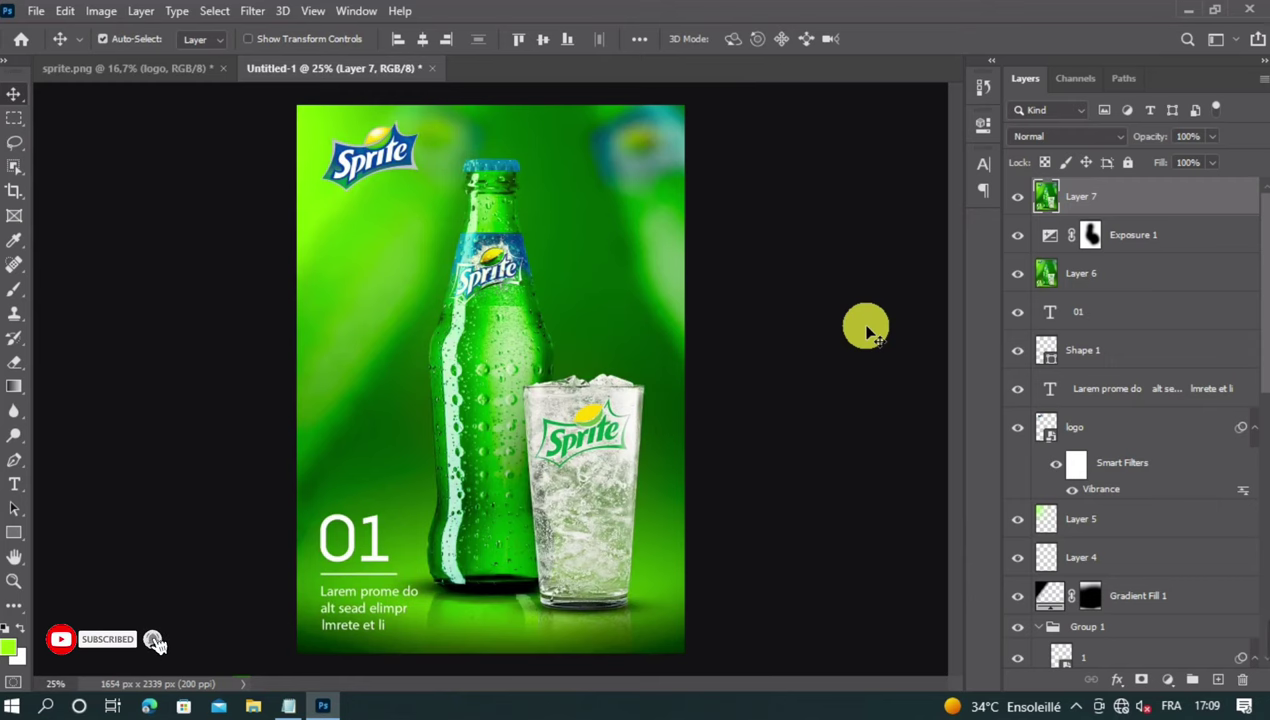
pyautogui.hotkey('ctrl', '-')
pyautogui.hotkey('ctrl', '+')
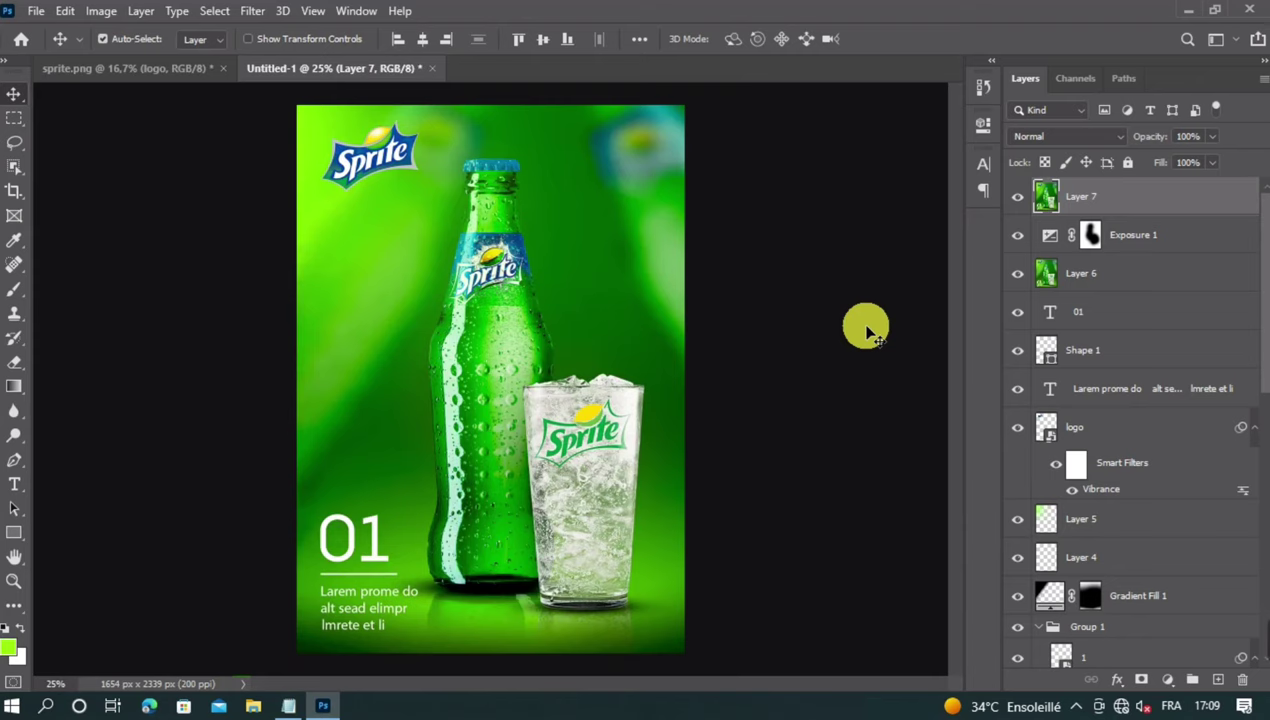
pyautogui.click(866, 330)
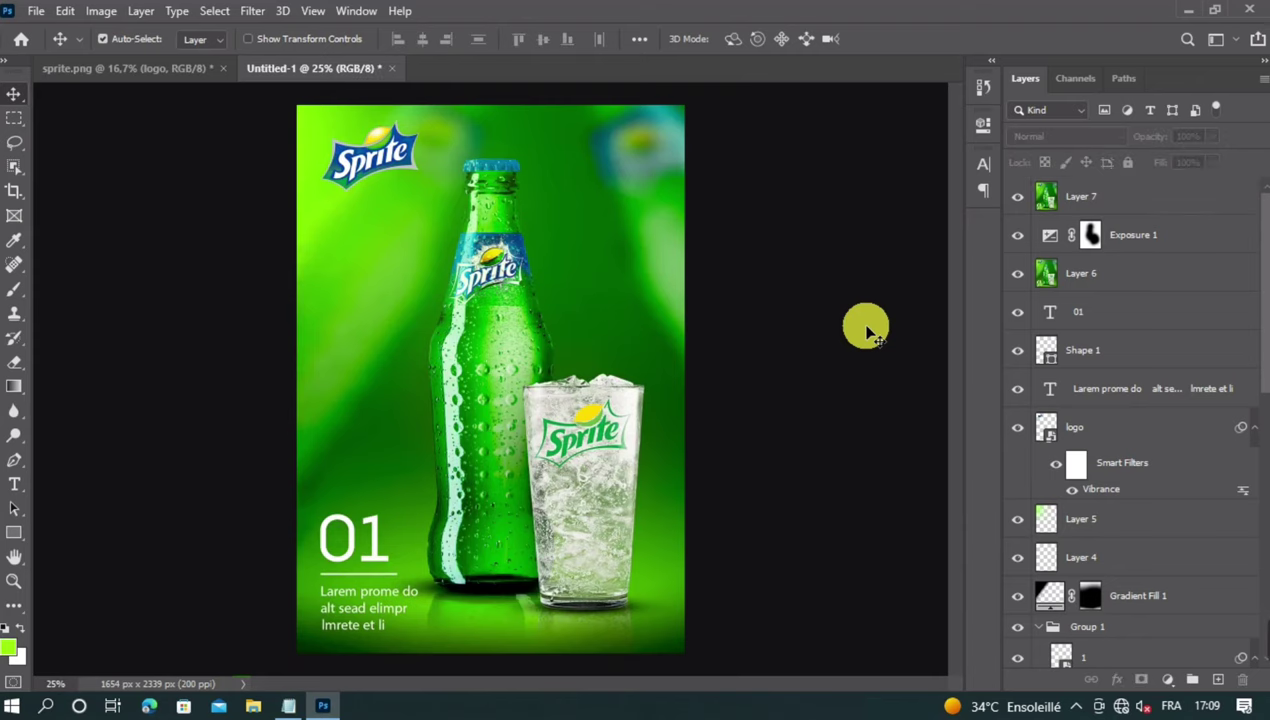